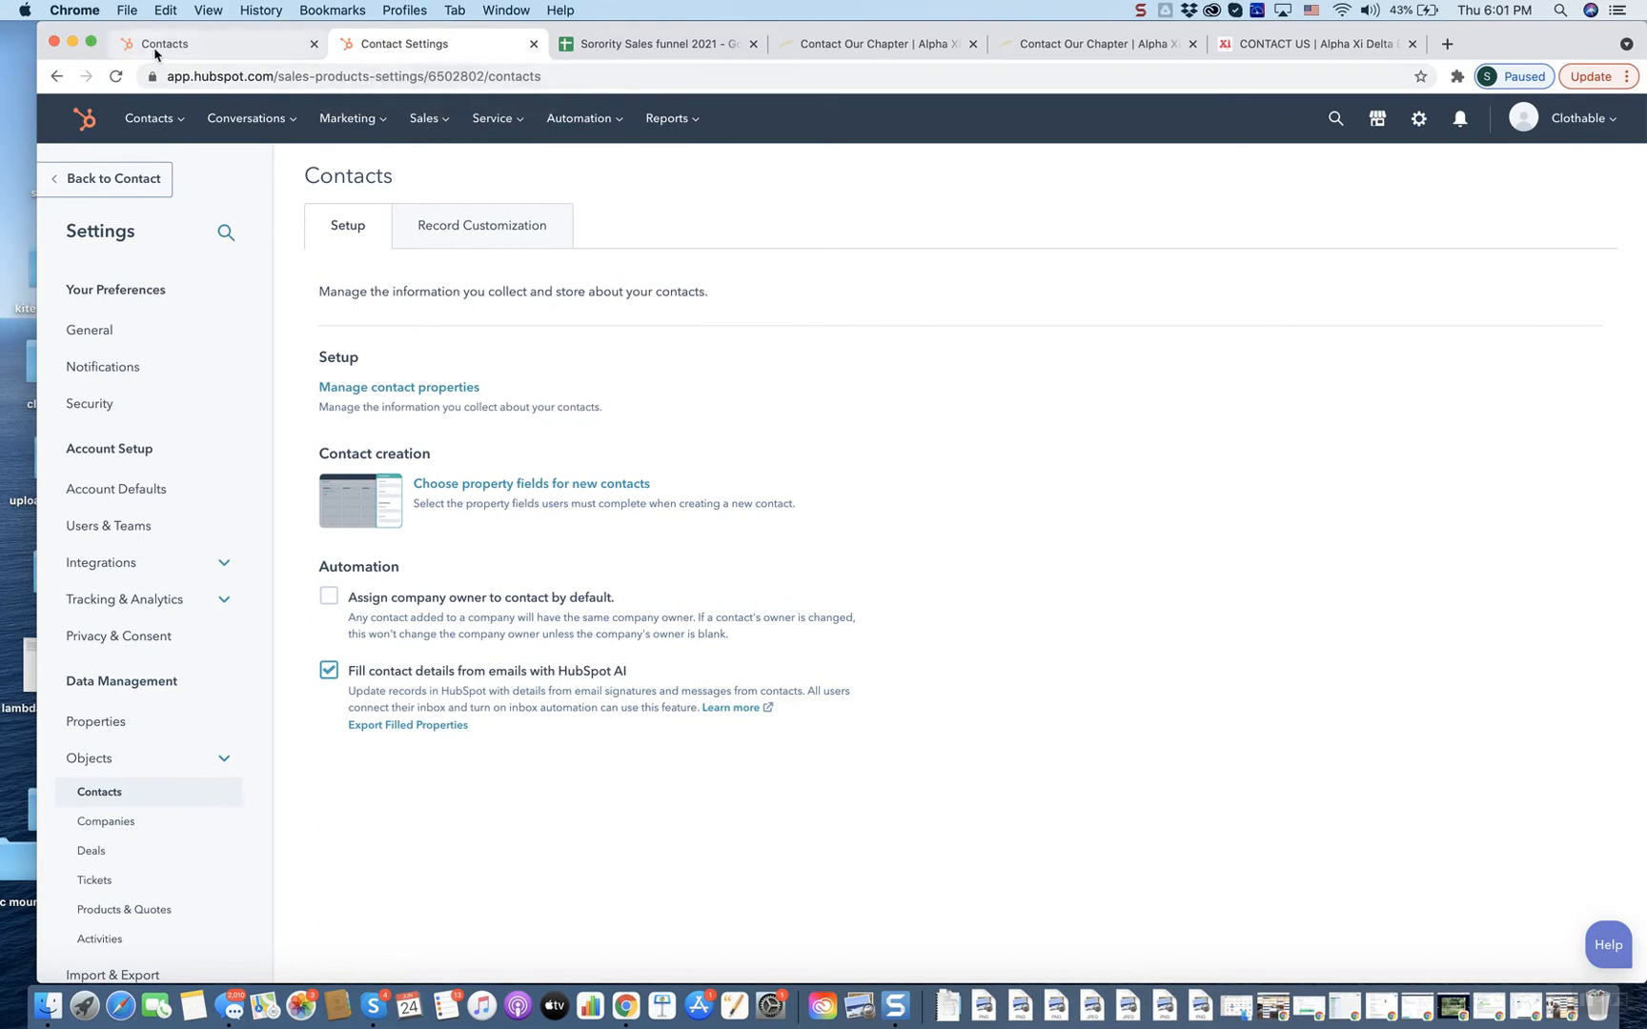
# - Look over the HubSpot contacts list and the university list in the Alpha Xi Delta sheet of Sorority Sales funnel 2021
pyautogui.click(240, 44)
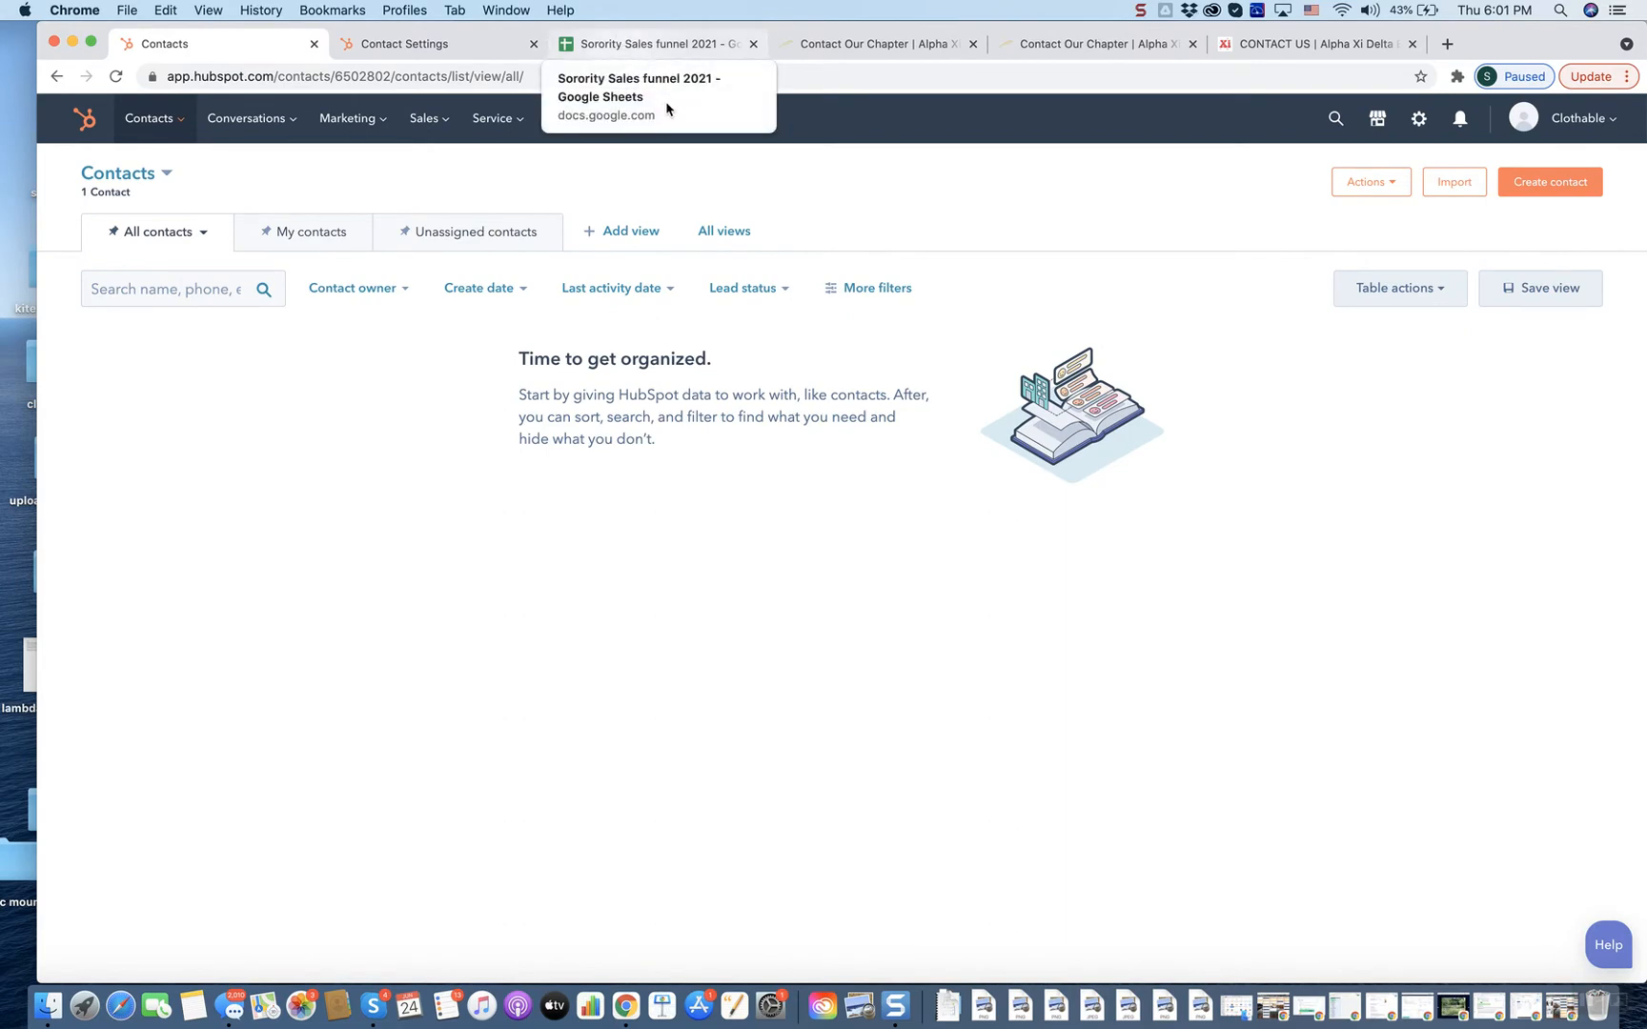
pyautogui.click(644, 47)
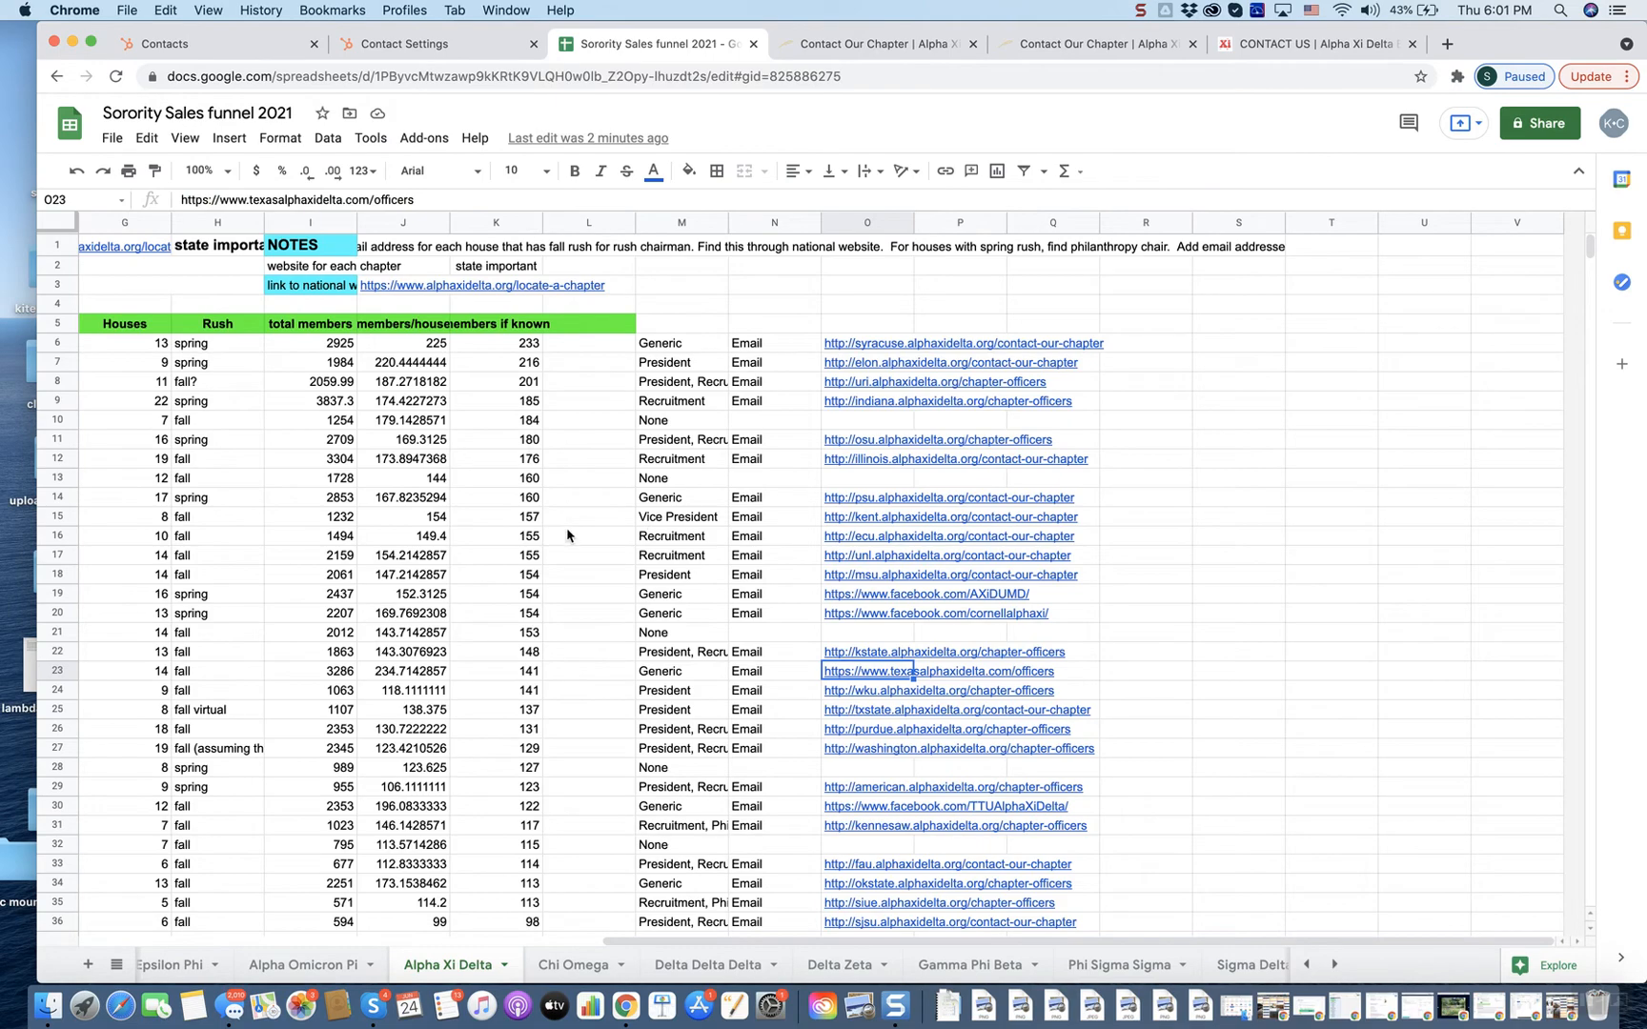
pyautogui.hscroll(-10, 567, 534)
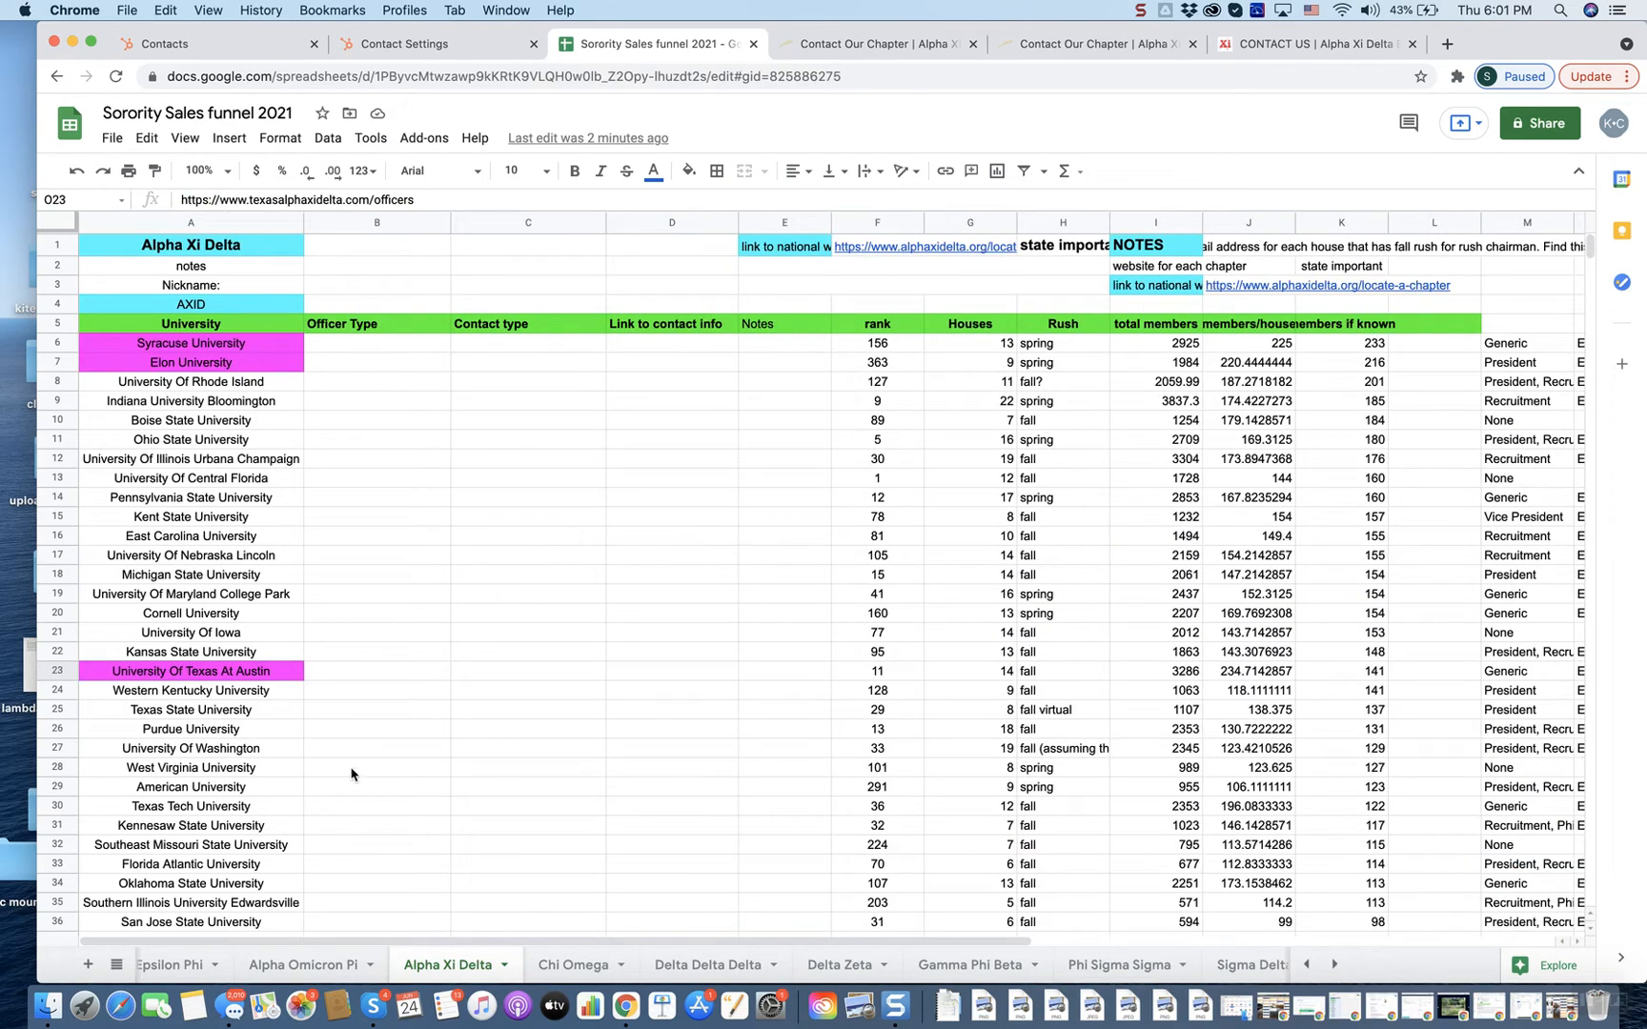
# - Close the Contact Settings page, reload the HubSpot contacts list and open the form for creating a contact
pyautogui.click(238, 46)
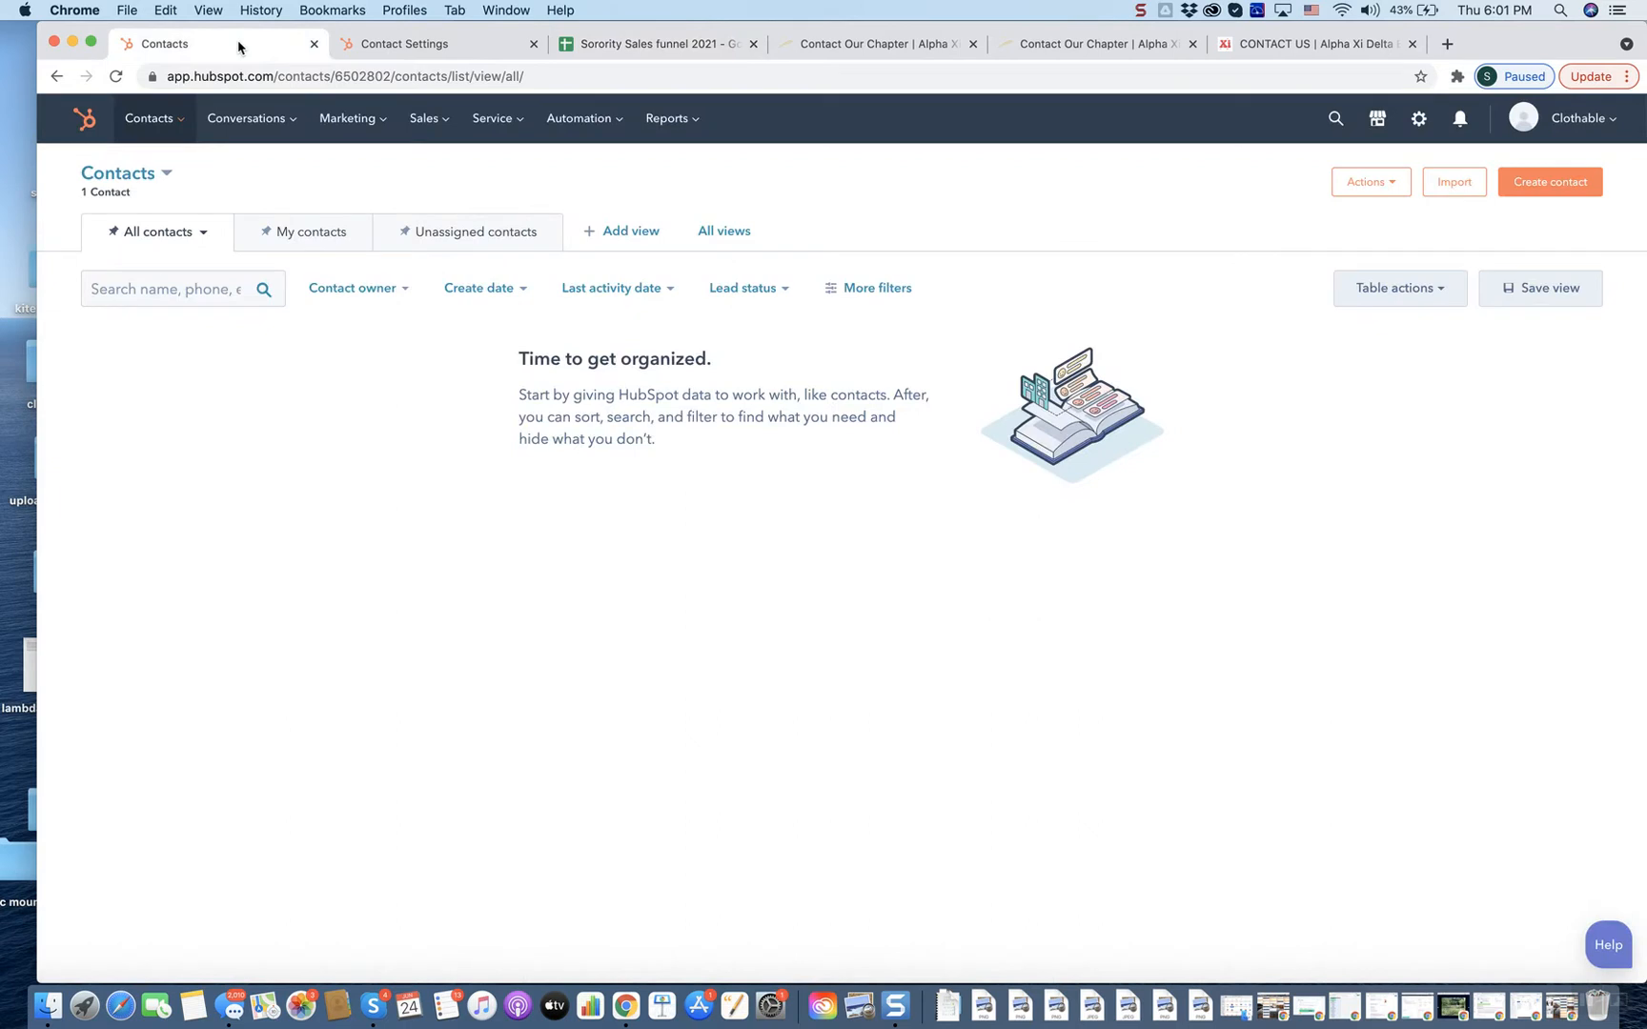
pyautogui.click(534, 44)
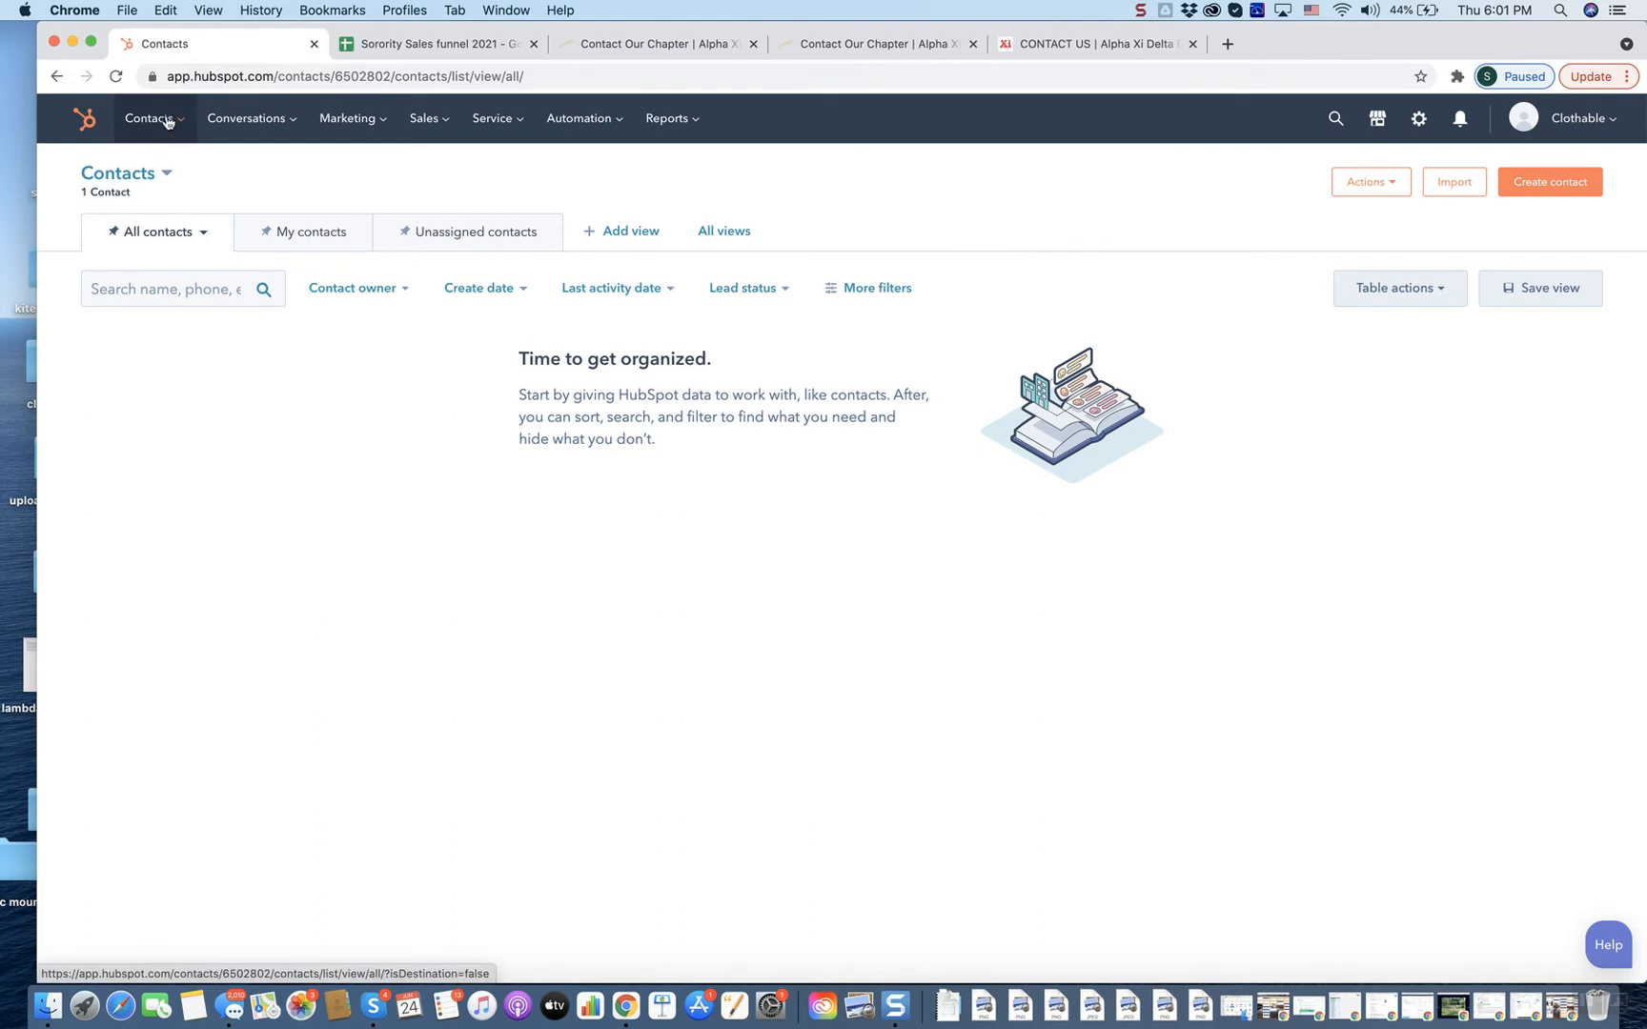
pyautogui.moveTo(160, 120)
pyautogui.click(163, 186)
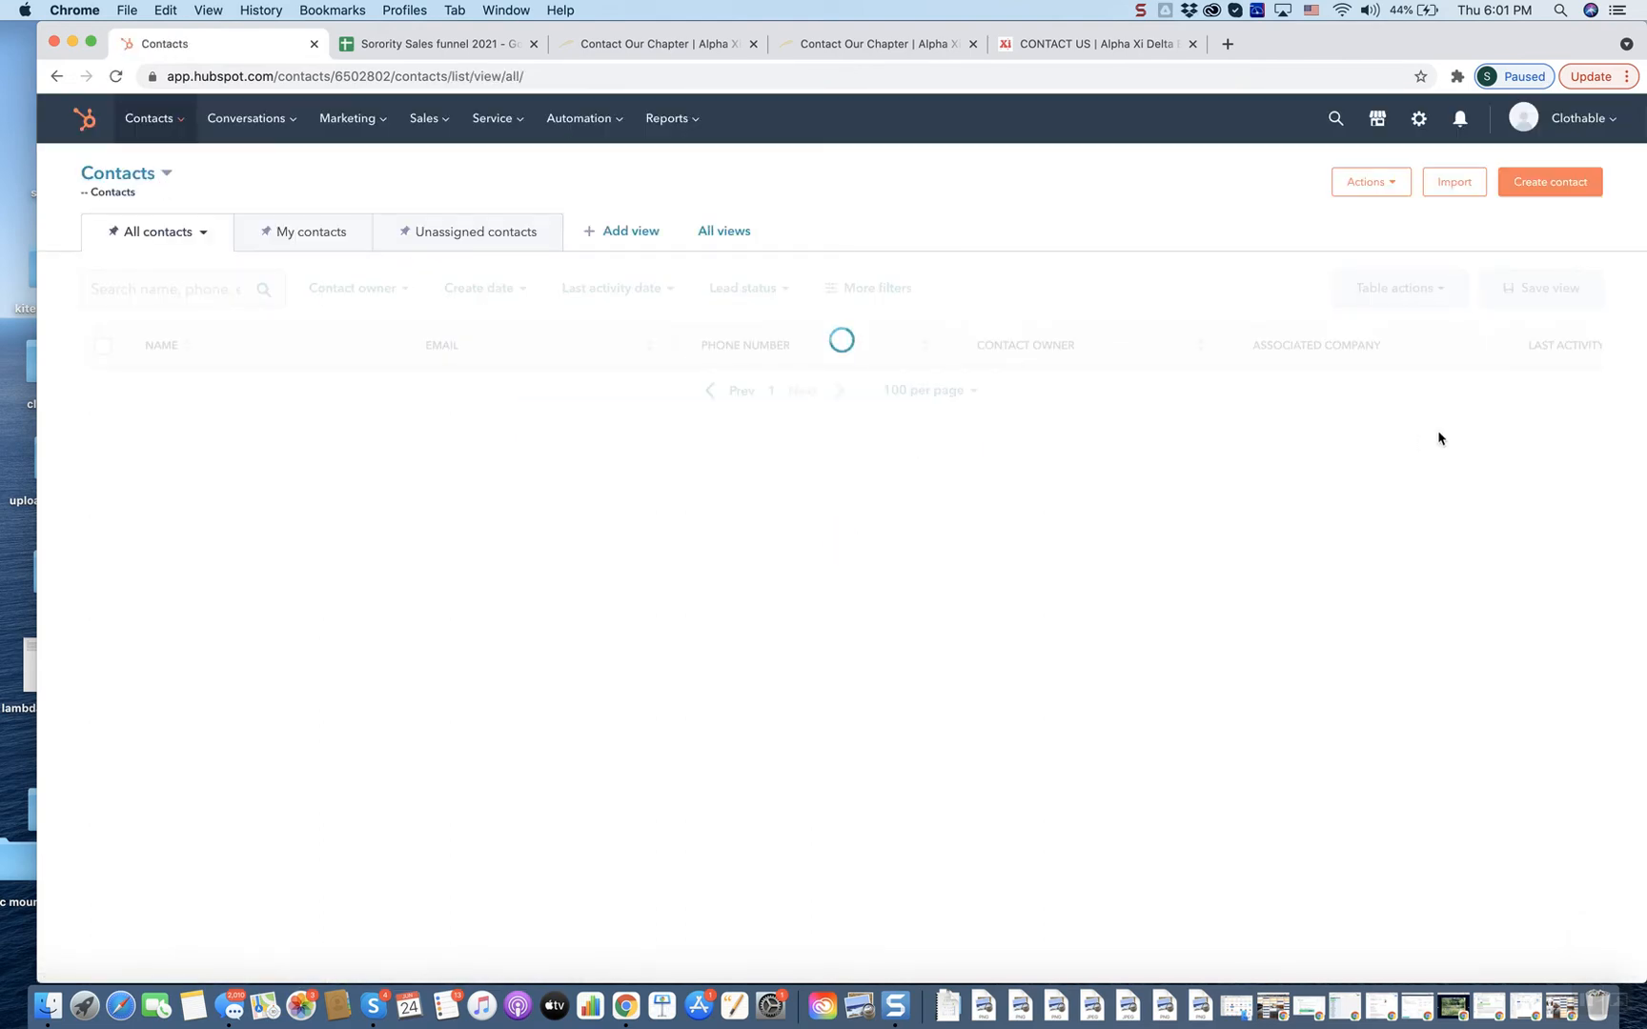
pyautogui.click(1546, 180)
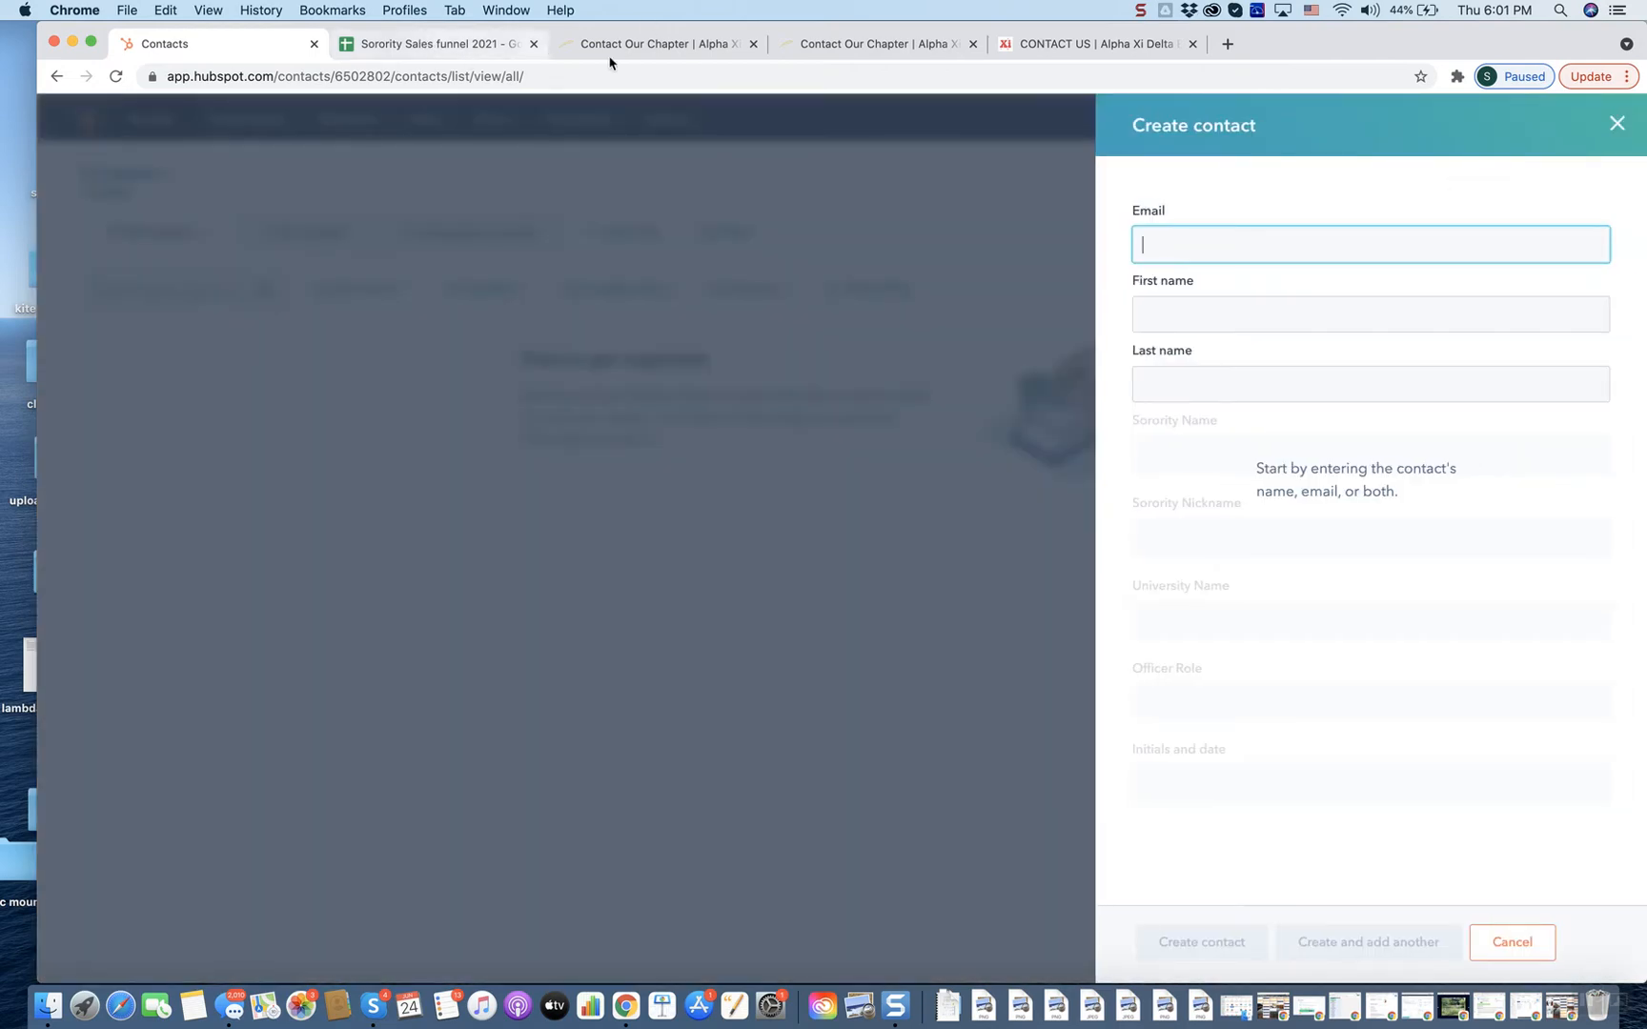
# - View the Syracuse chapter's contact page and locate the highlighted Syracuse, Elon and University of Texas at Austin rows in the spreadsheet
pyautogui.moveTo(1341, 56); pyautogui.dragTo(1304, 50)
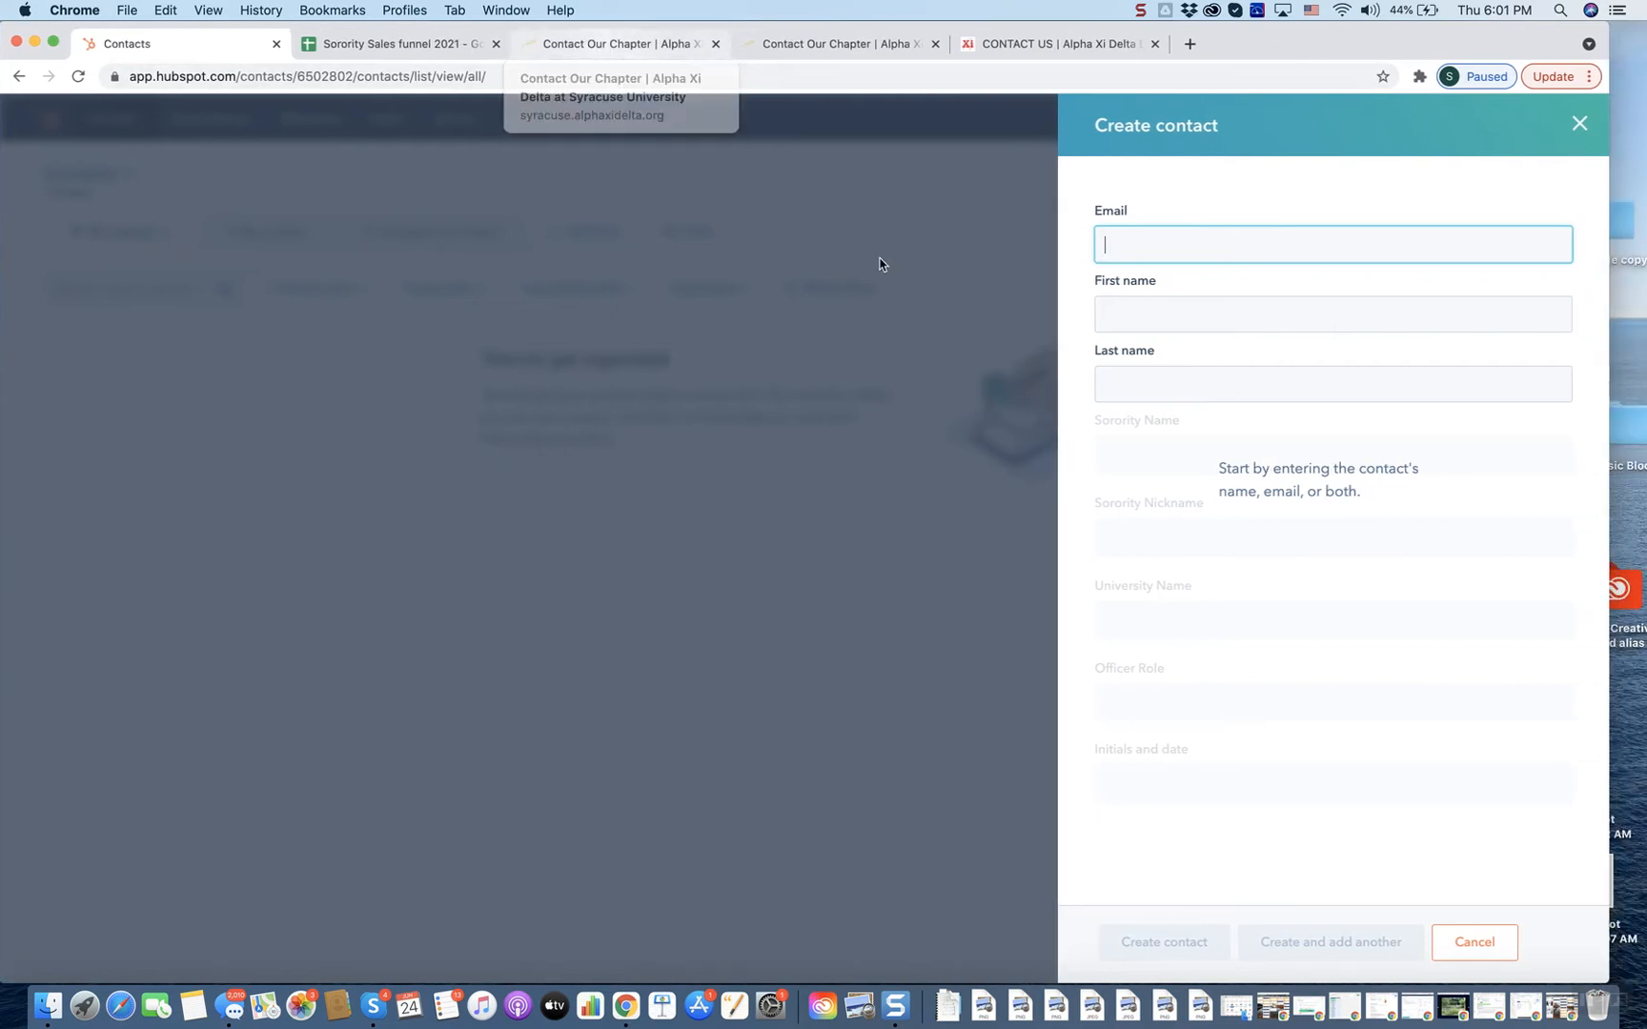
pyautogui.click(610, 43)
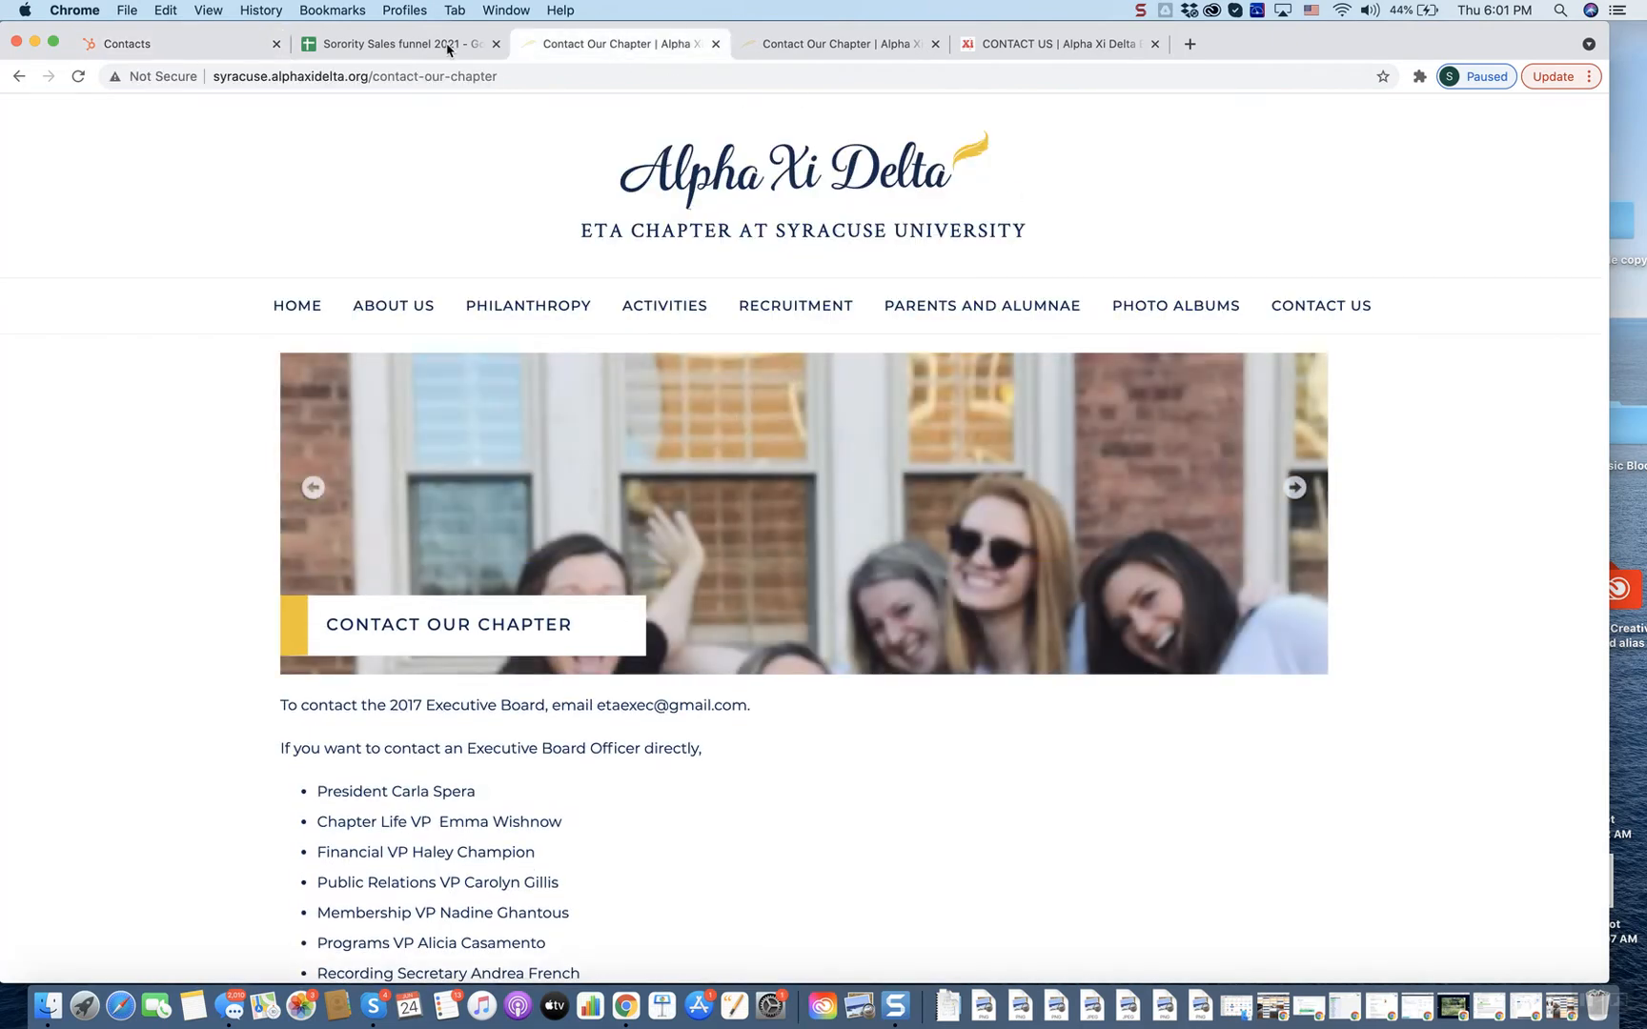
pyautogui.click(448, 46)
pyautogui.click(181, 348)
pyautogui.click(180, 364)
pyautogui.click(215, 677)
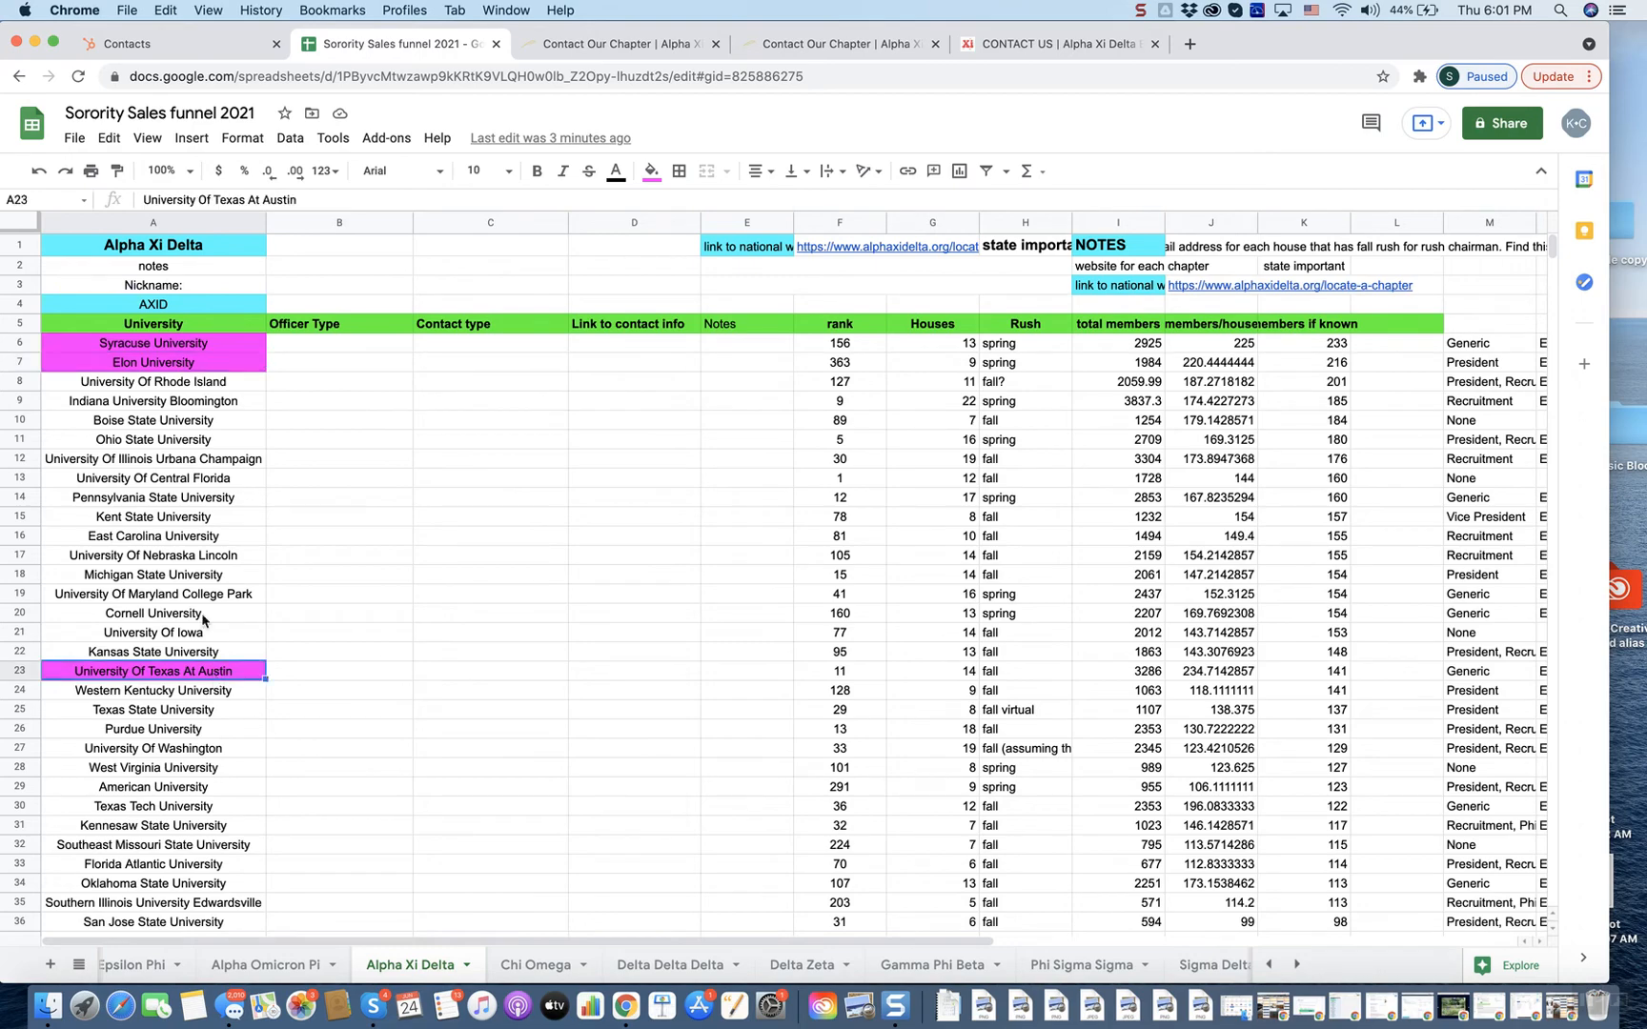
# - Detach the Syracuse chapter contact page into its own browser window, narrow it and place it on the far side of the screen
pyautogui.moveTo(648, 43); pyautogui.dragTo(789, 288)
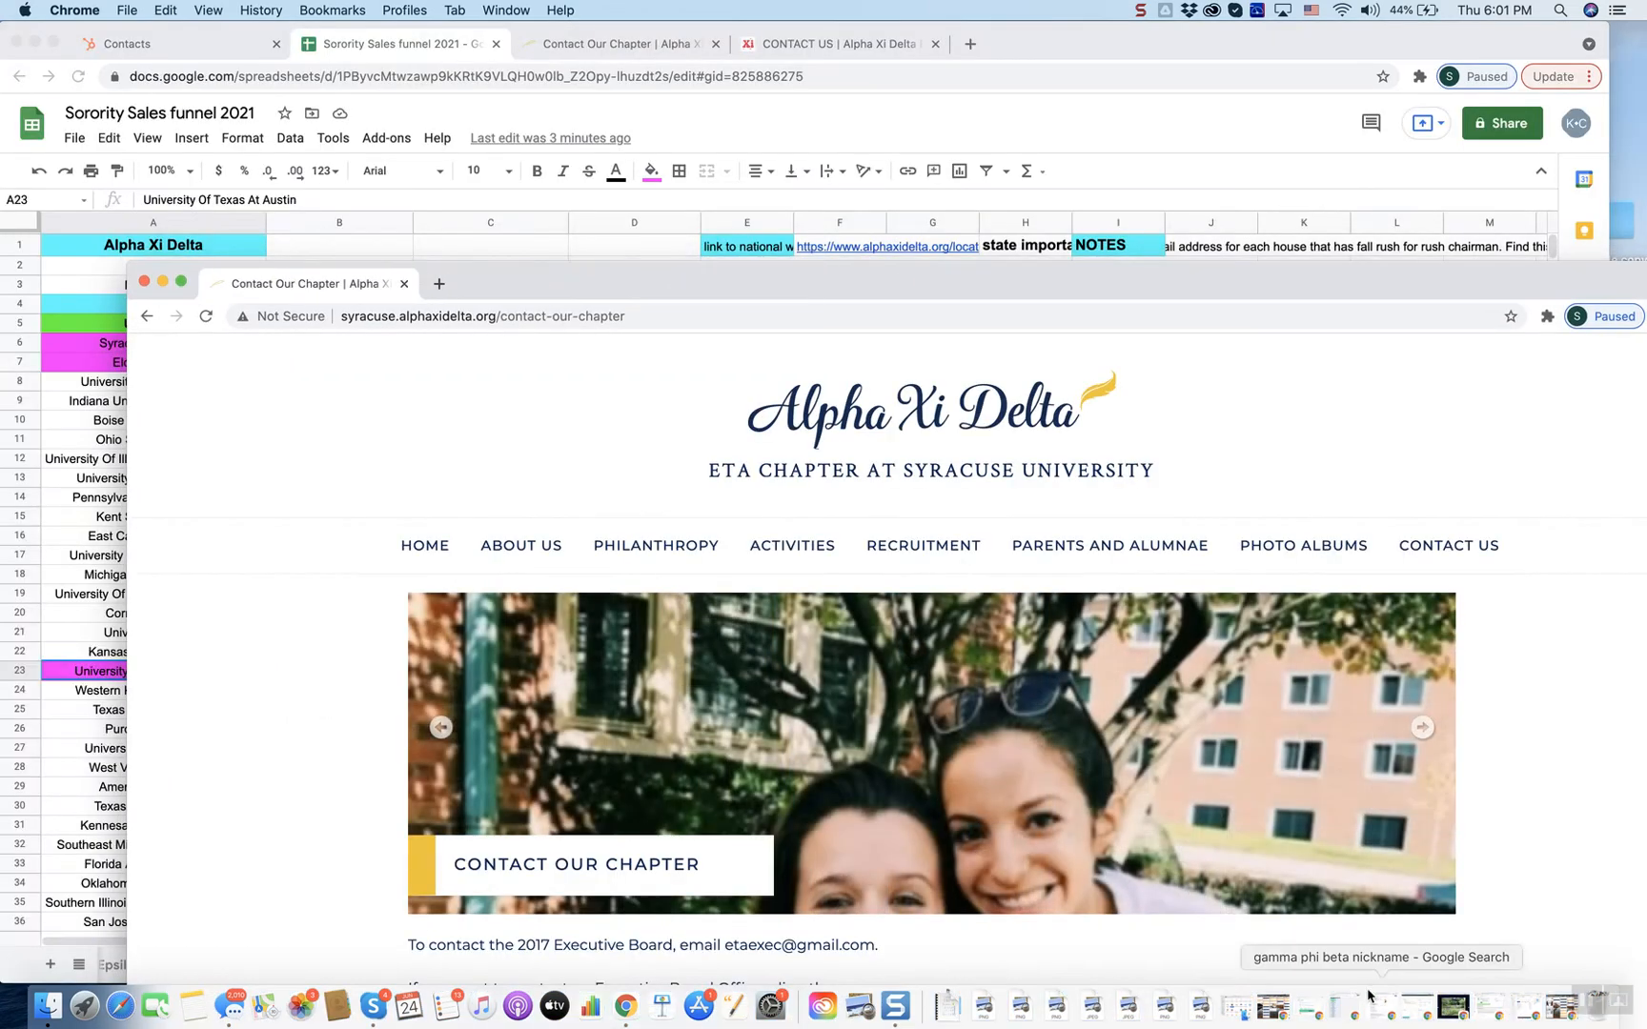
pyautogui.doubleClick(1435, 275)
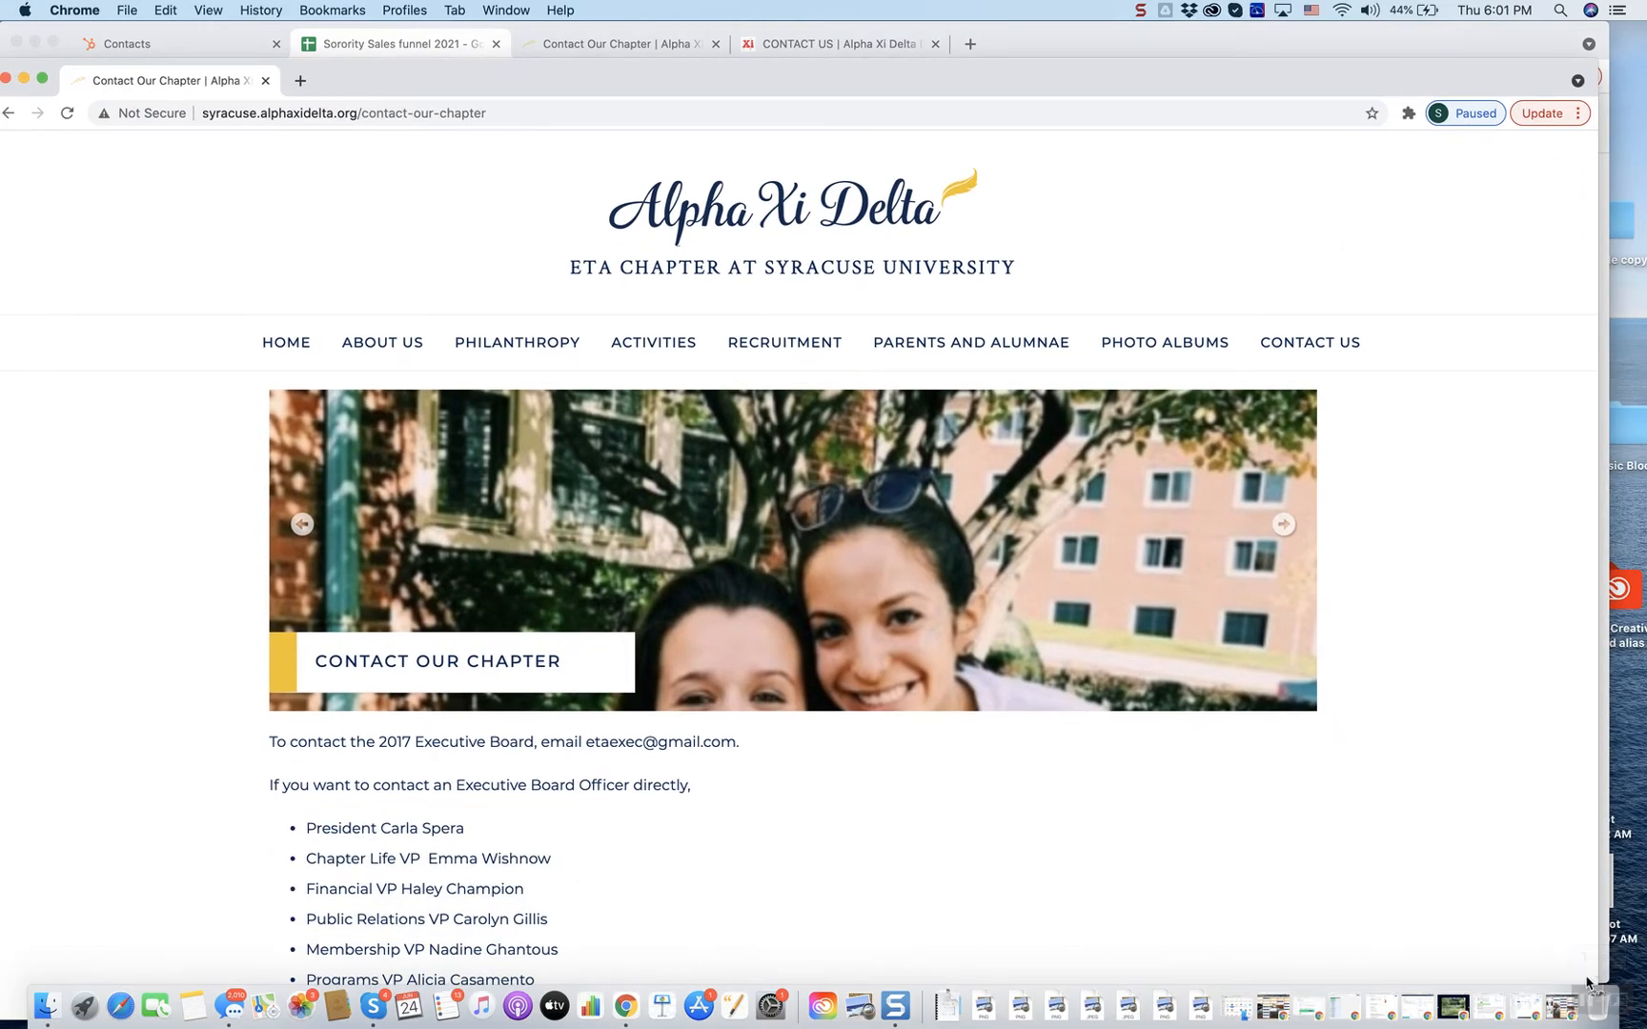
pyautogui.moveTo(1587, 983); pyautogui.dragTo(1163, 983)
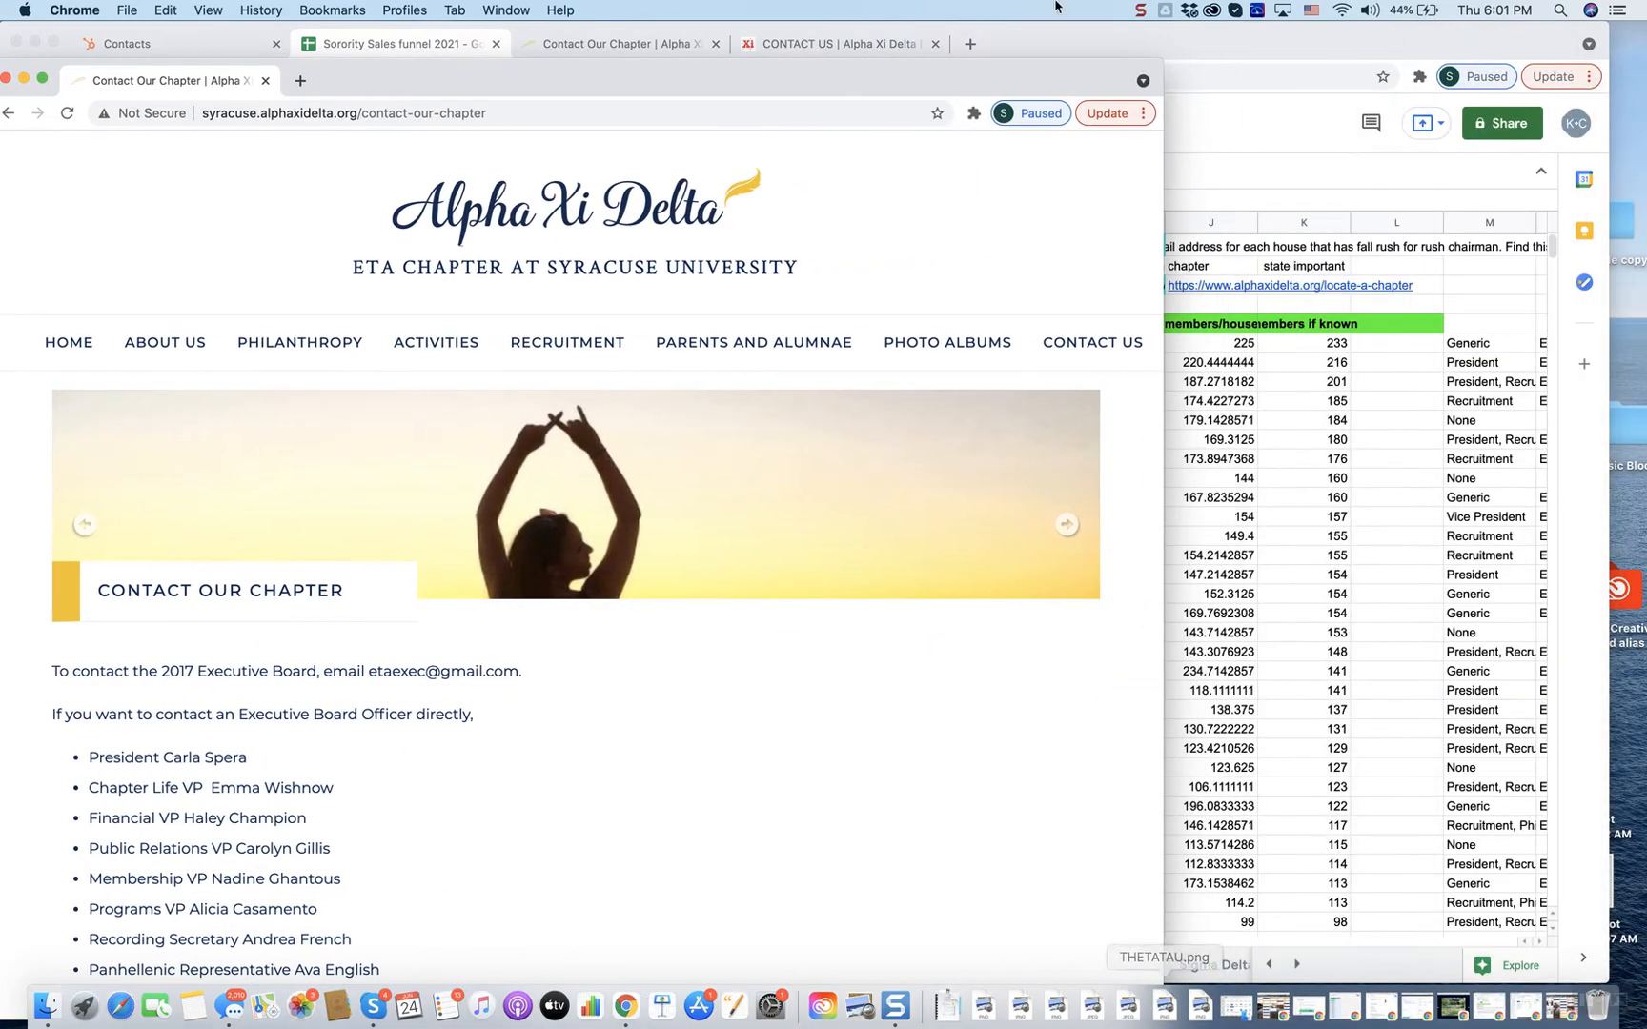
pyautogui.moveTo(971, 94); pyautogui.dragTo(1427, 43)
# - Narrow the spreadsheet window and the chapter page window so both can be reached side by side
pyautogui.click(279, 240)
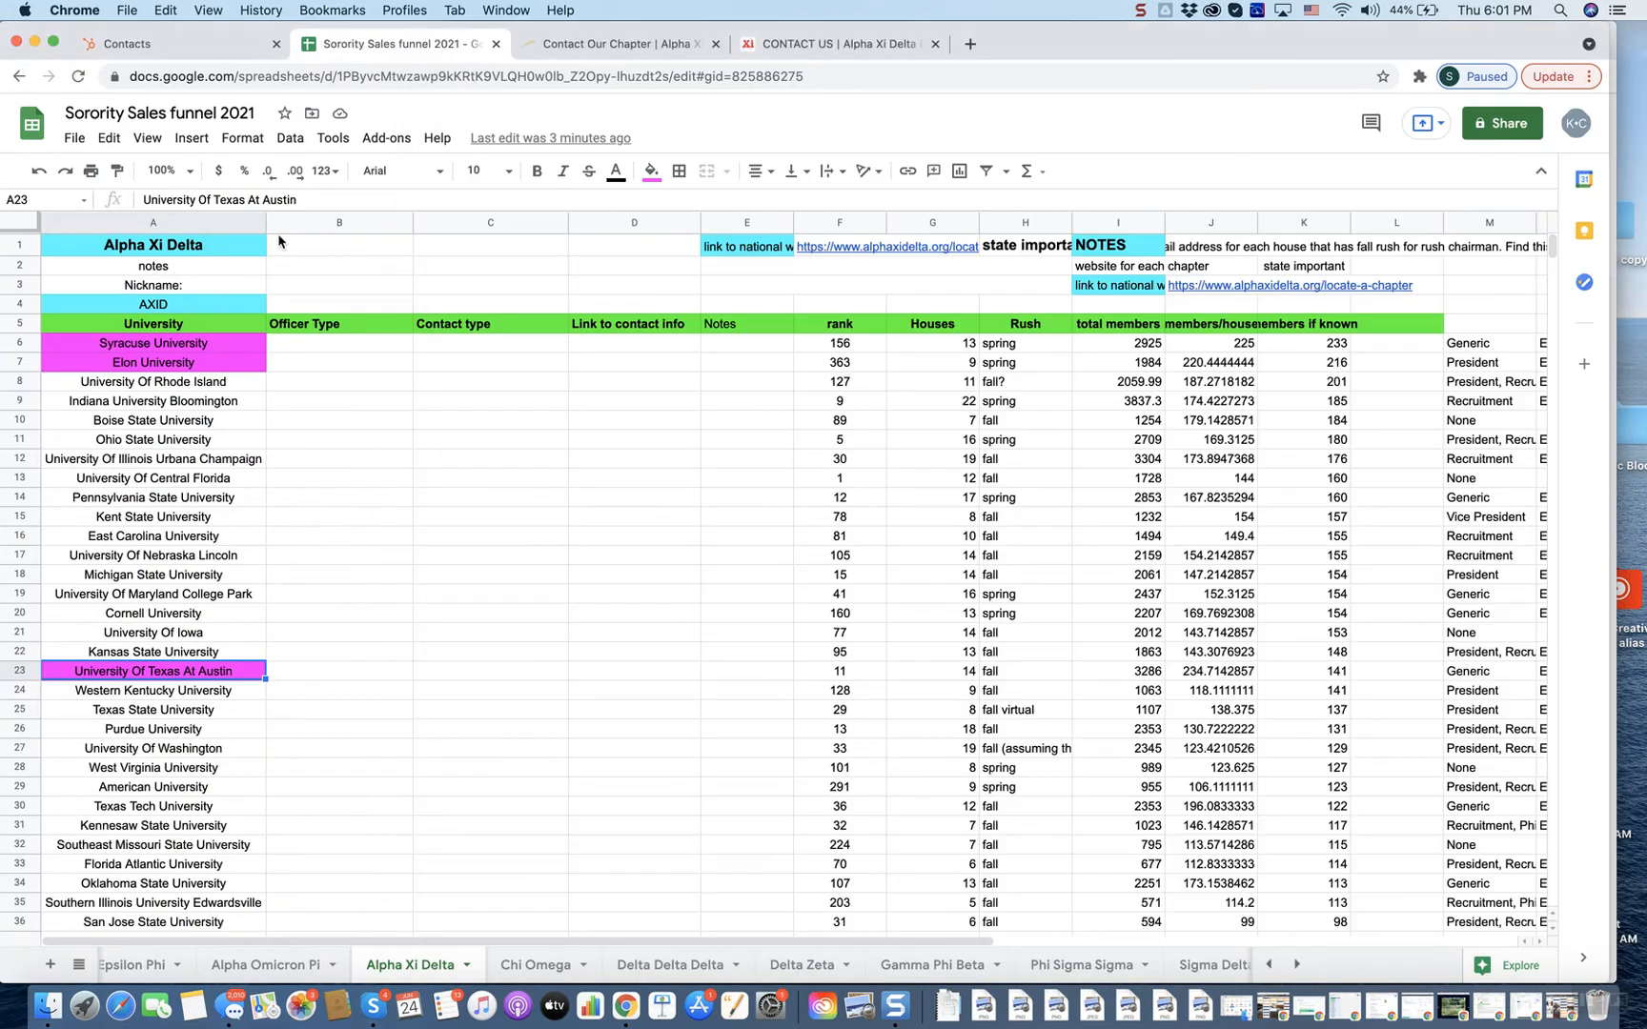
pyautogui.moveTo(1613, 981); pyautogui.dragTo(1191, 982)
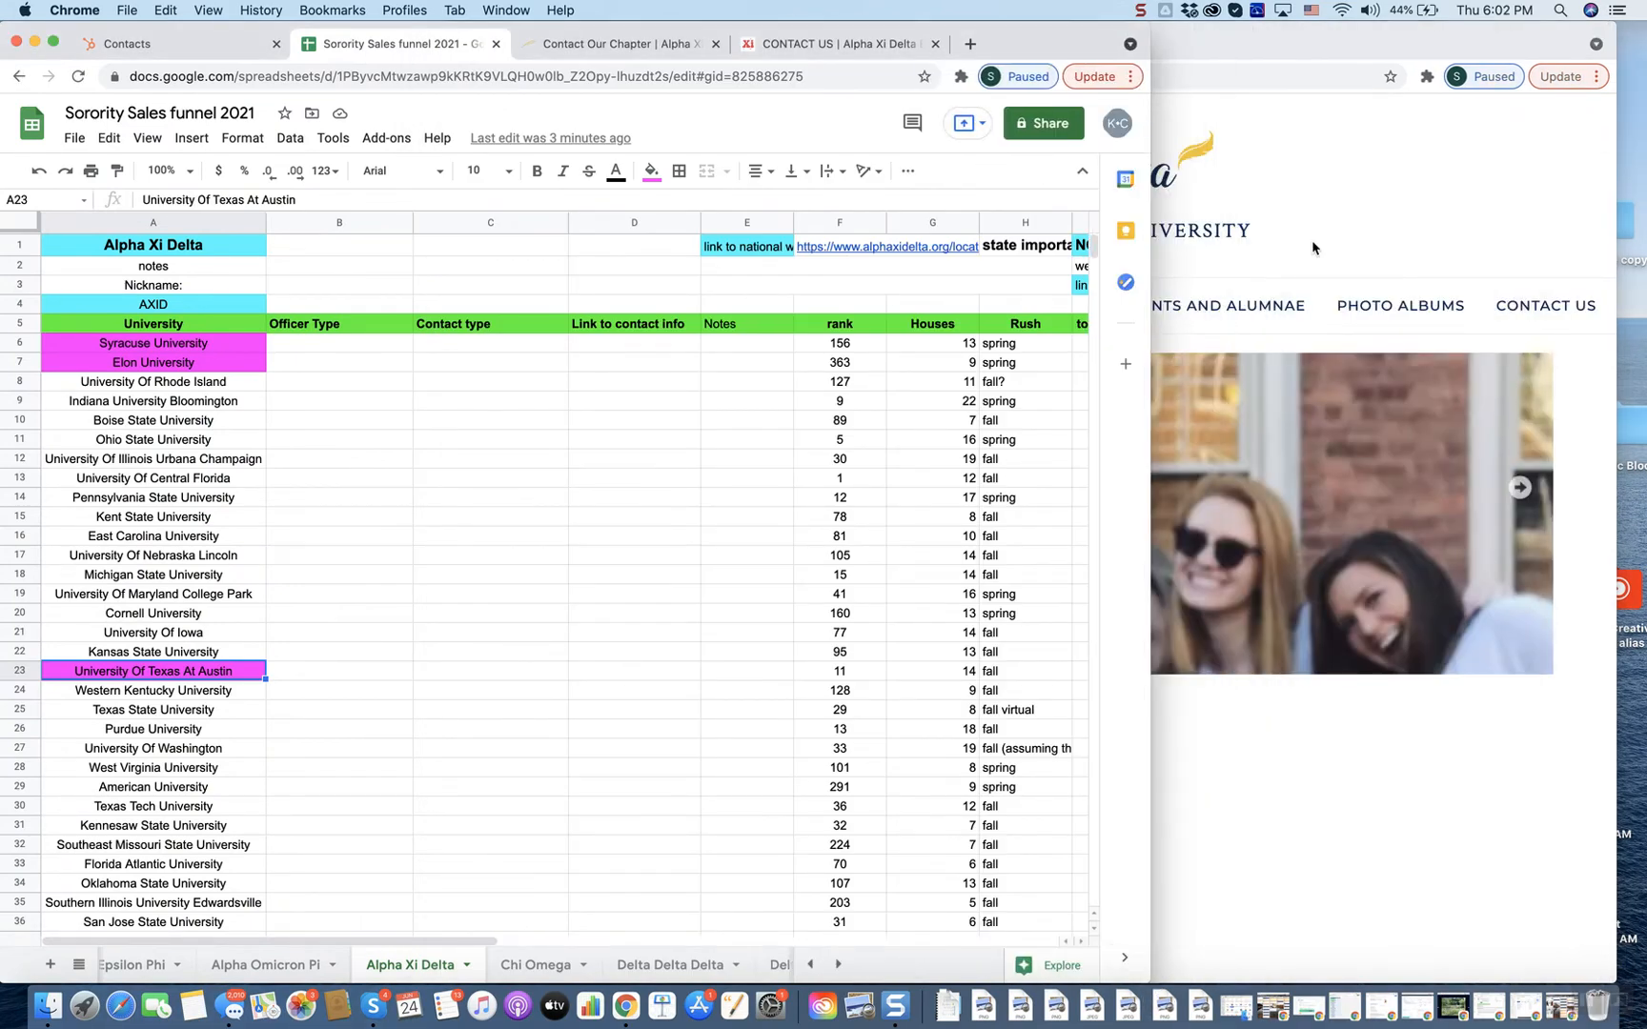
pyautogui.click(1201, 112)
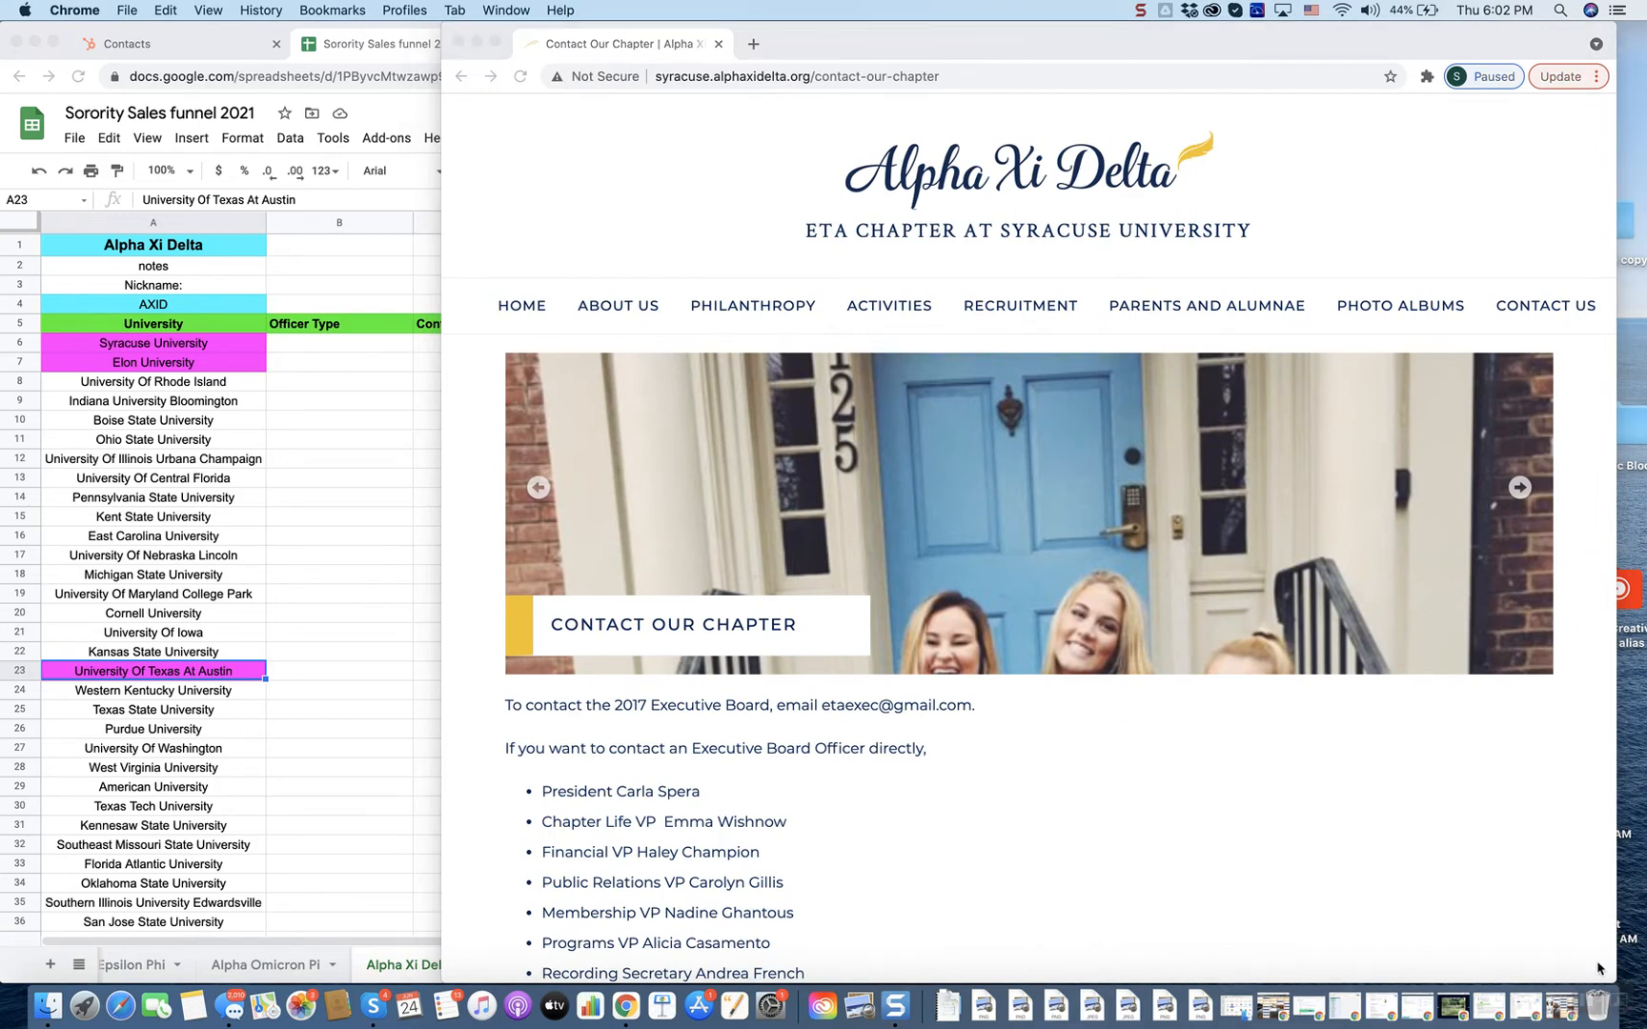
pyautogui.moveTo(1615, 982); pyautogui.dragTo(1526, 972)
pyautogui.moveTo(1354, 38); pyautogui.dragTo(1469, 39)
pyautogui.click(331, 526)
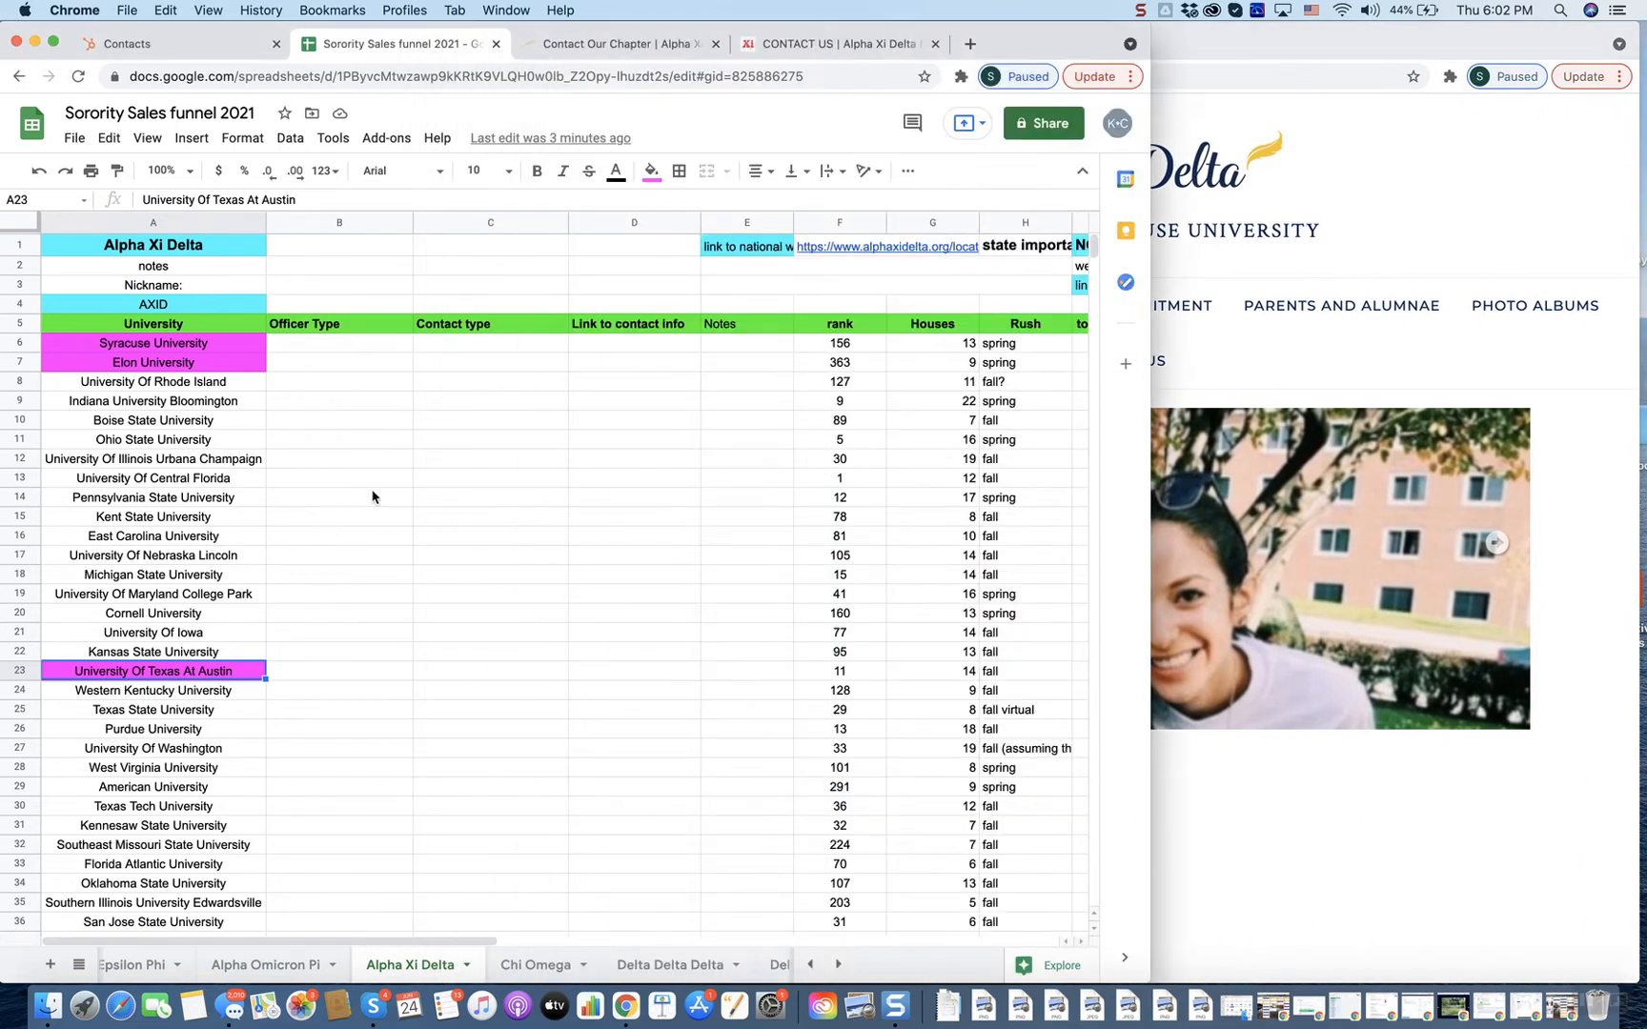
# - Check the contact form's fields, then look through the Syracuse site's Chapter Officers page for officer contact details
pyautogui.click(158, 55)
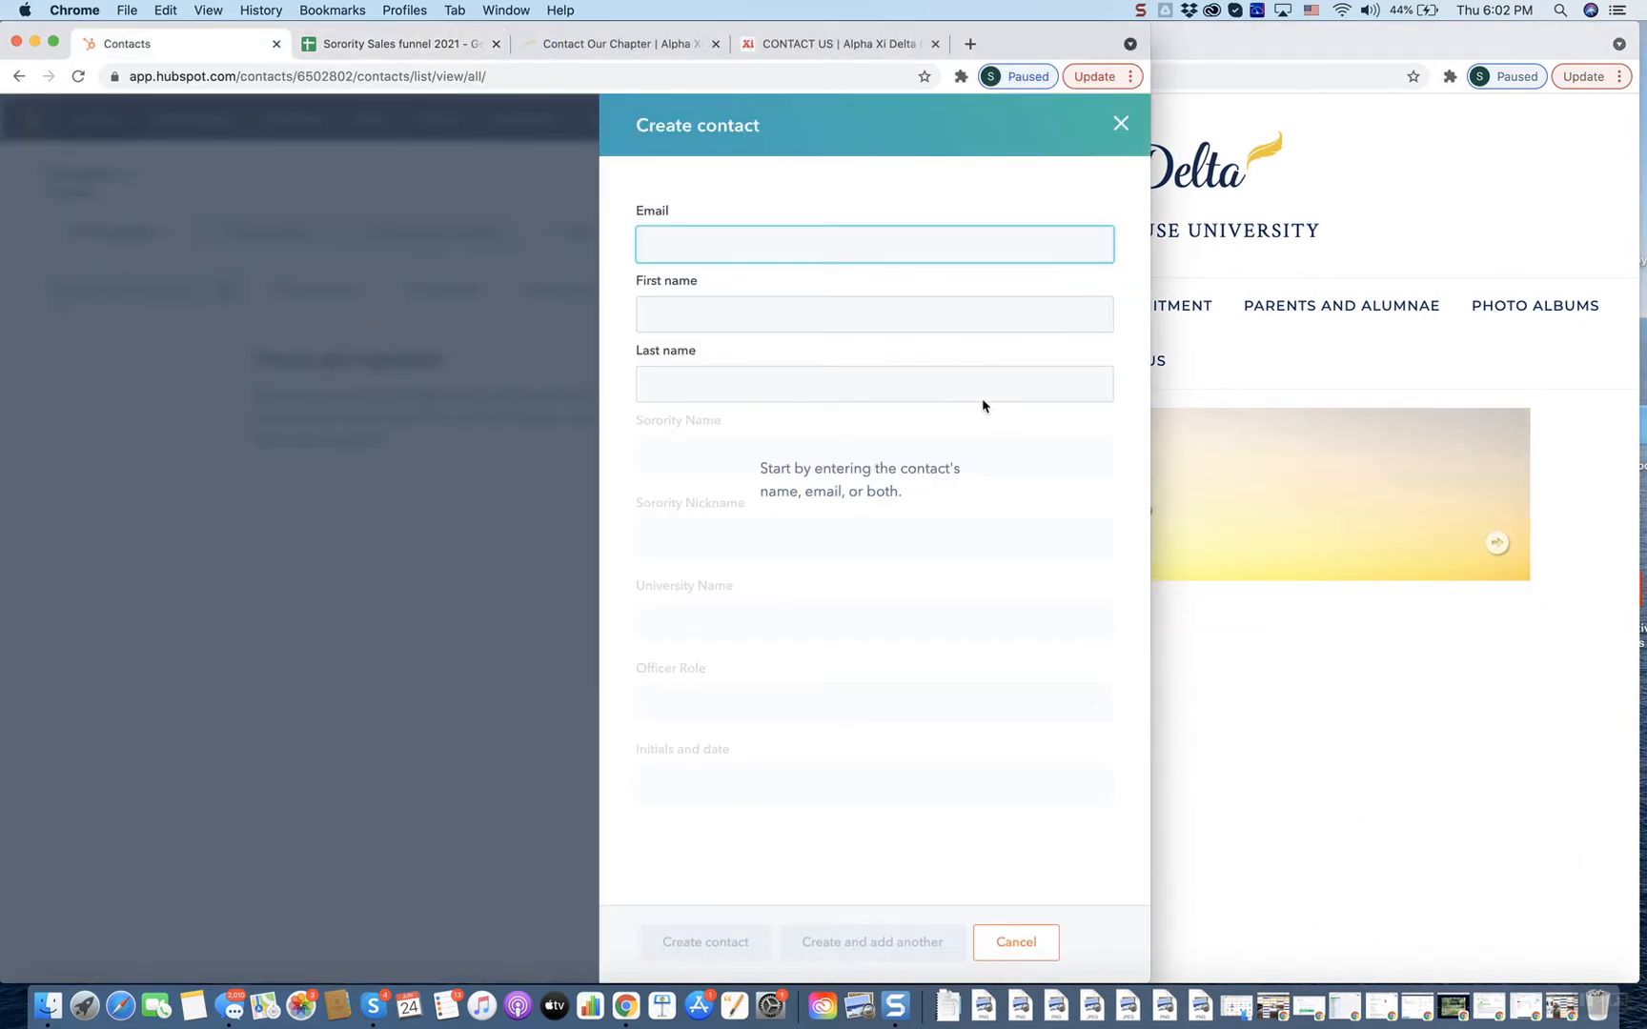
pyautogui.click(1401, 406)
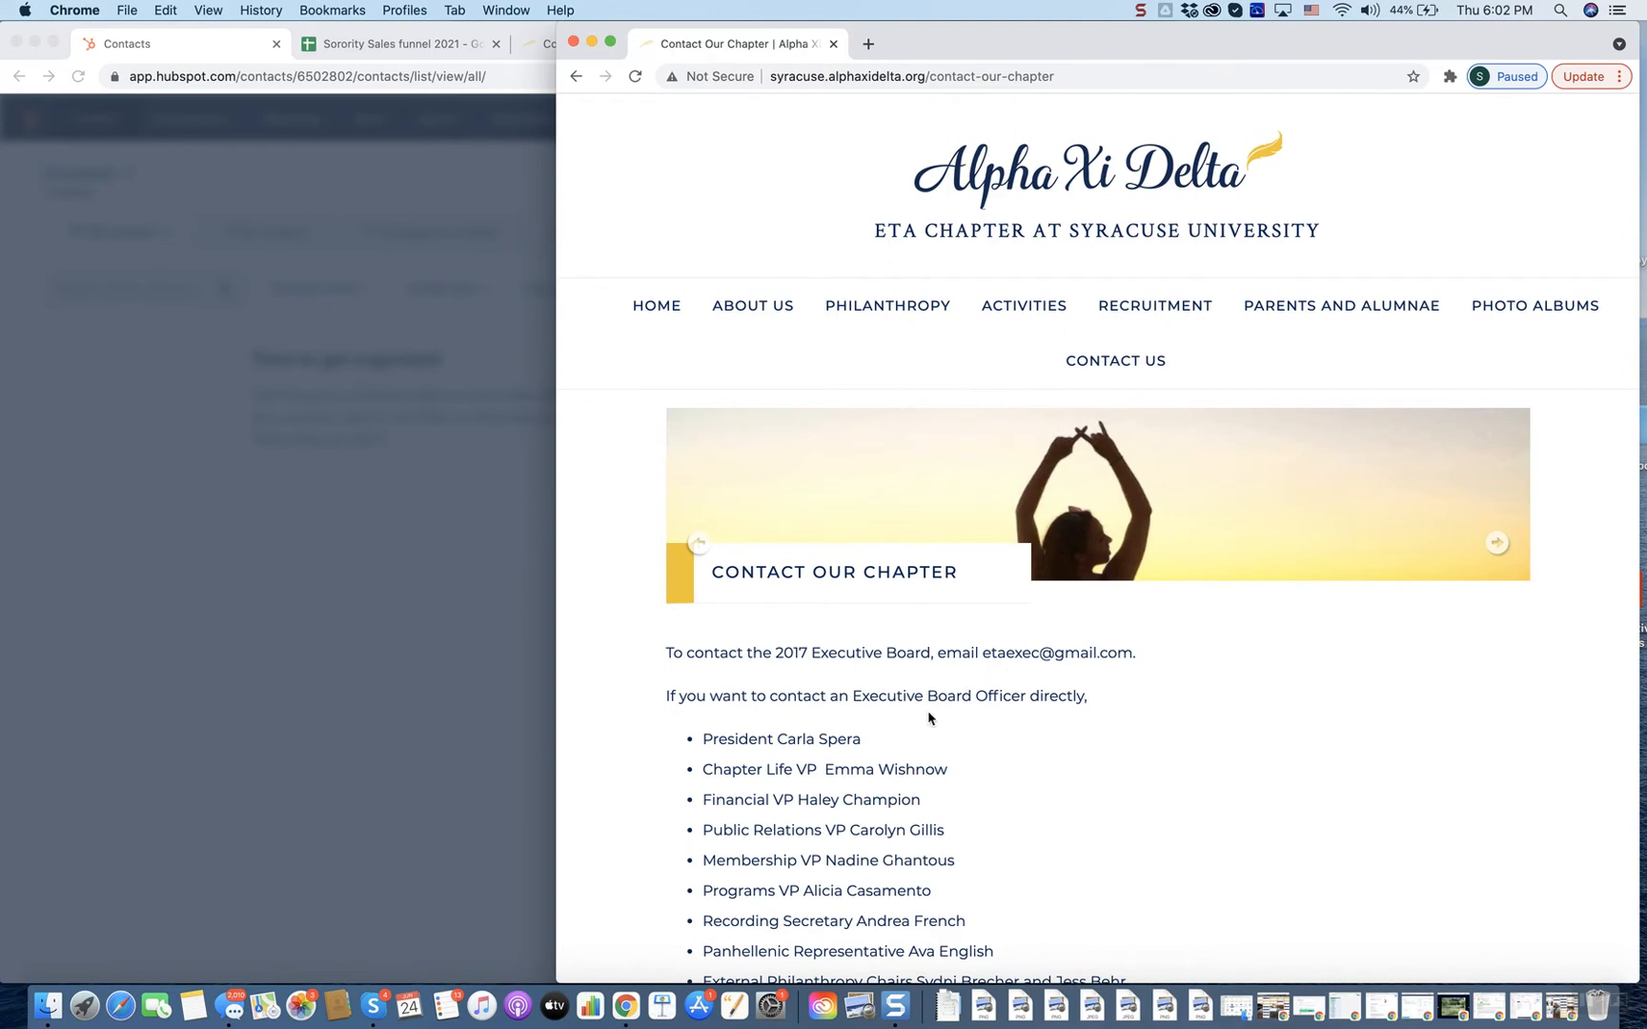
pyautogui.scroll(-1, 1080, 763)
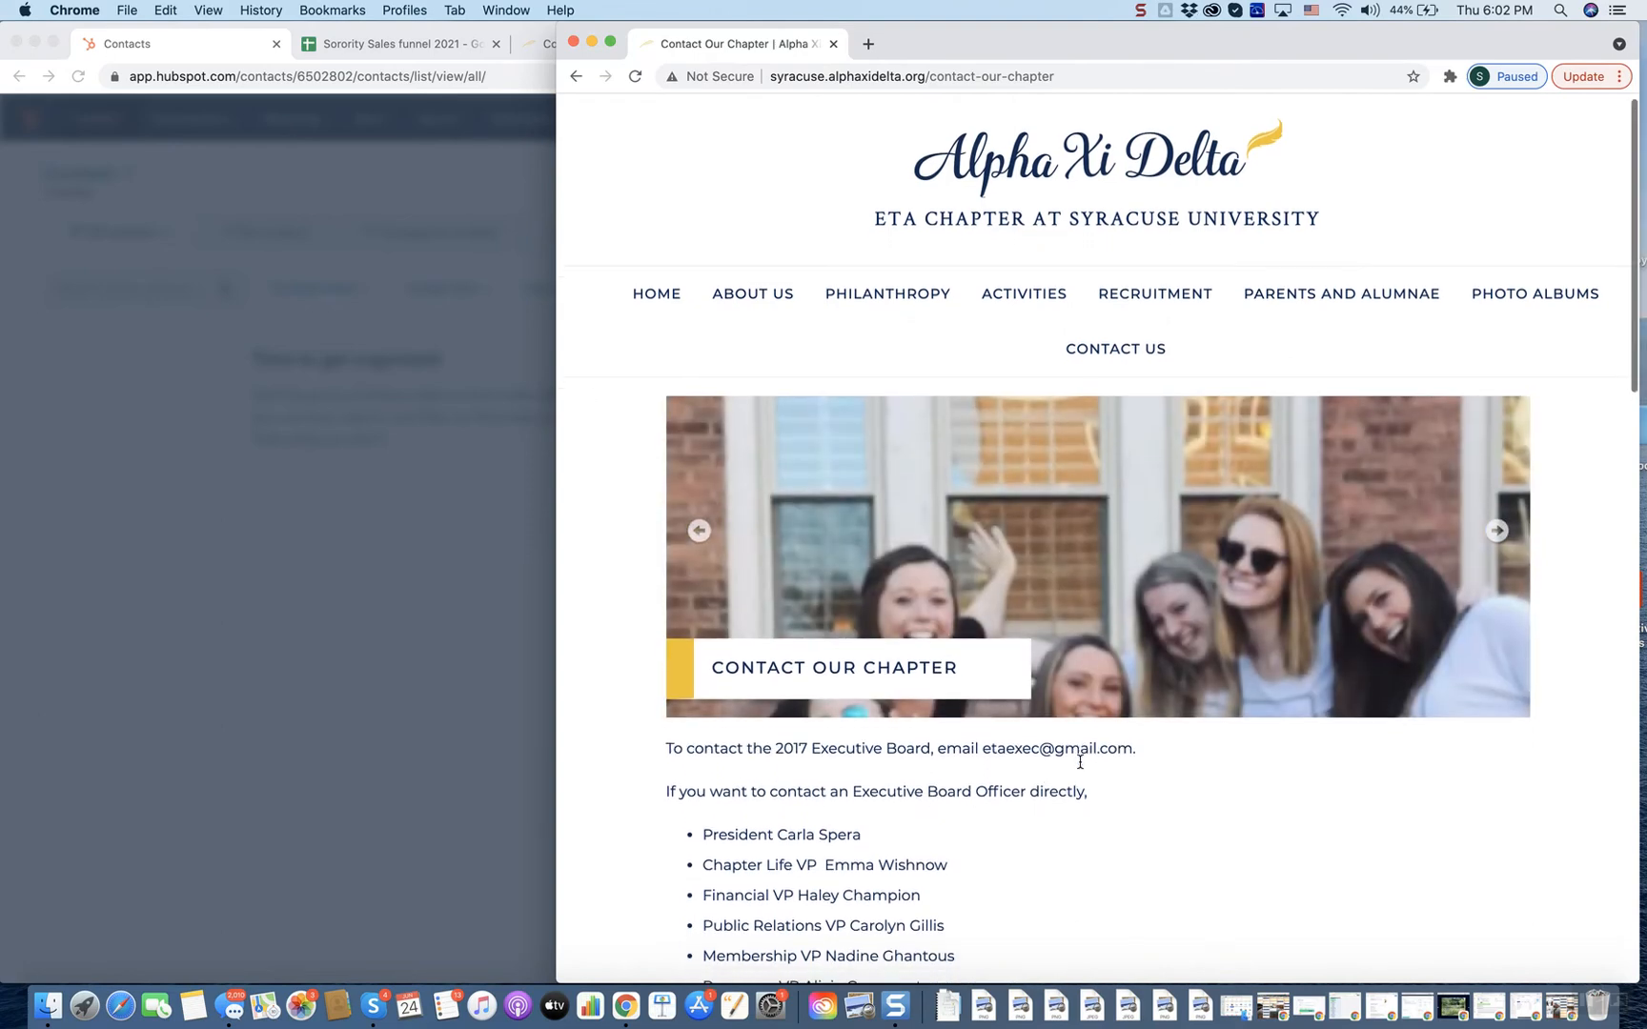
pyautogui.moveTo(754, 327)
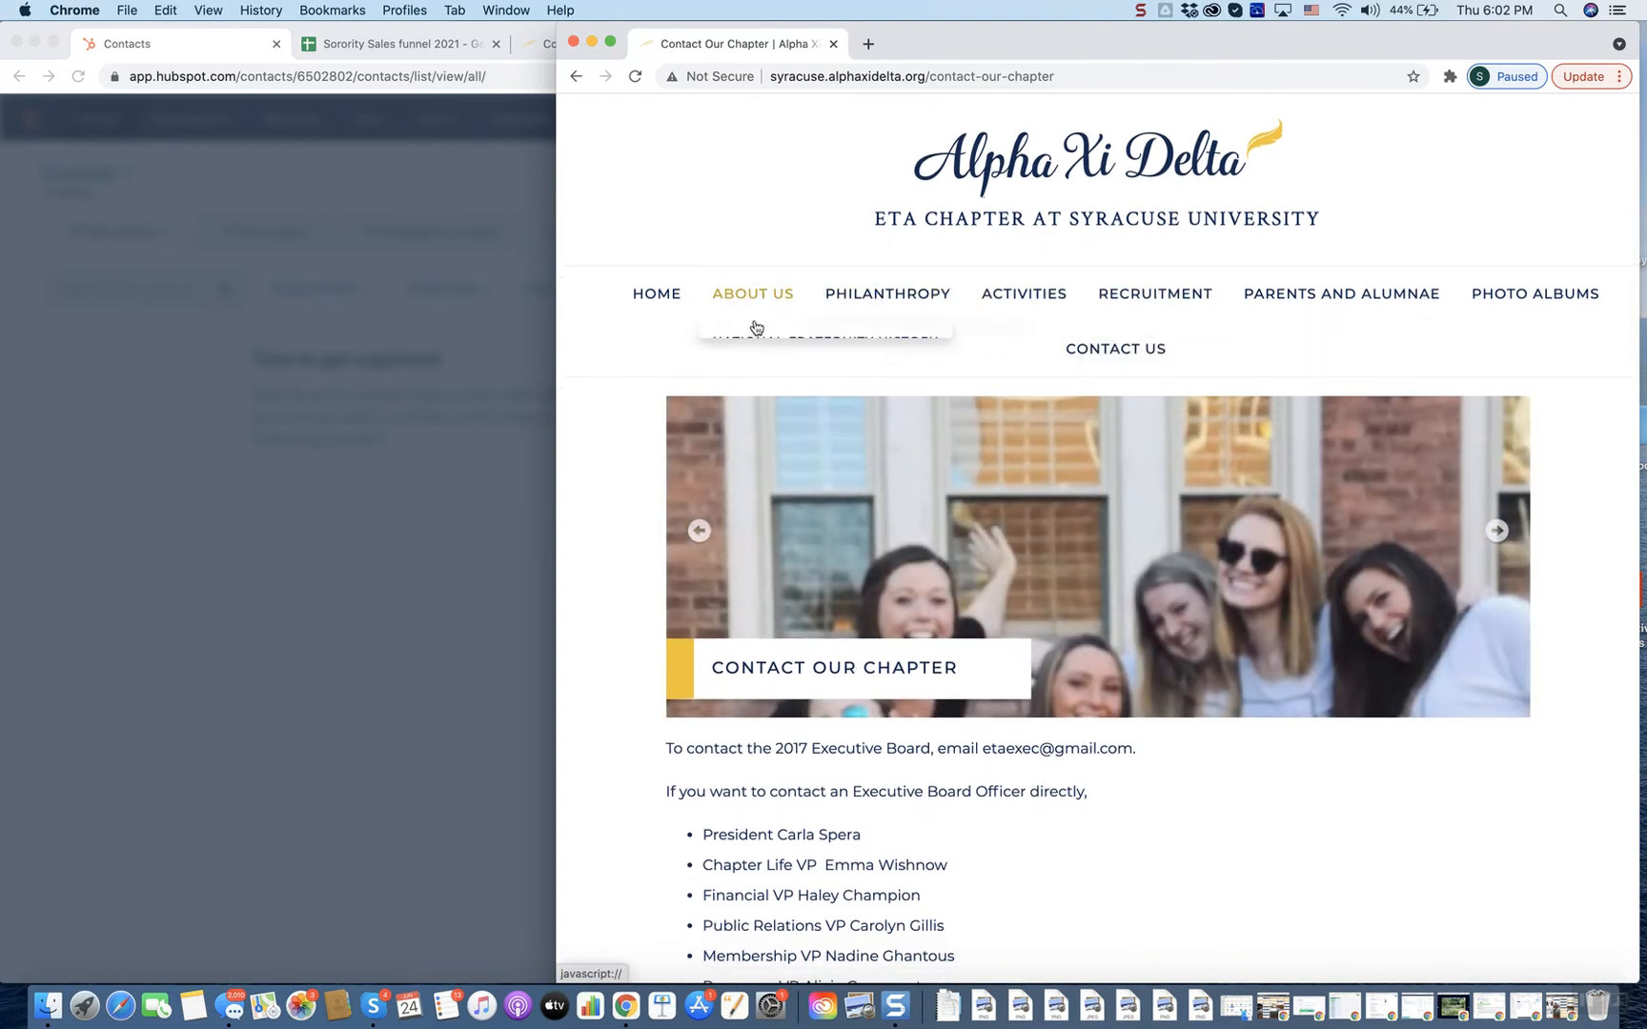
pyautogui.click(783, 462)
pyautogui.scroll(-5, 944, 764)
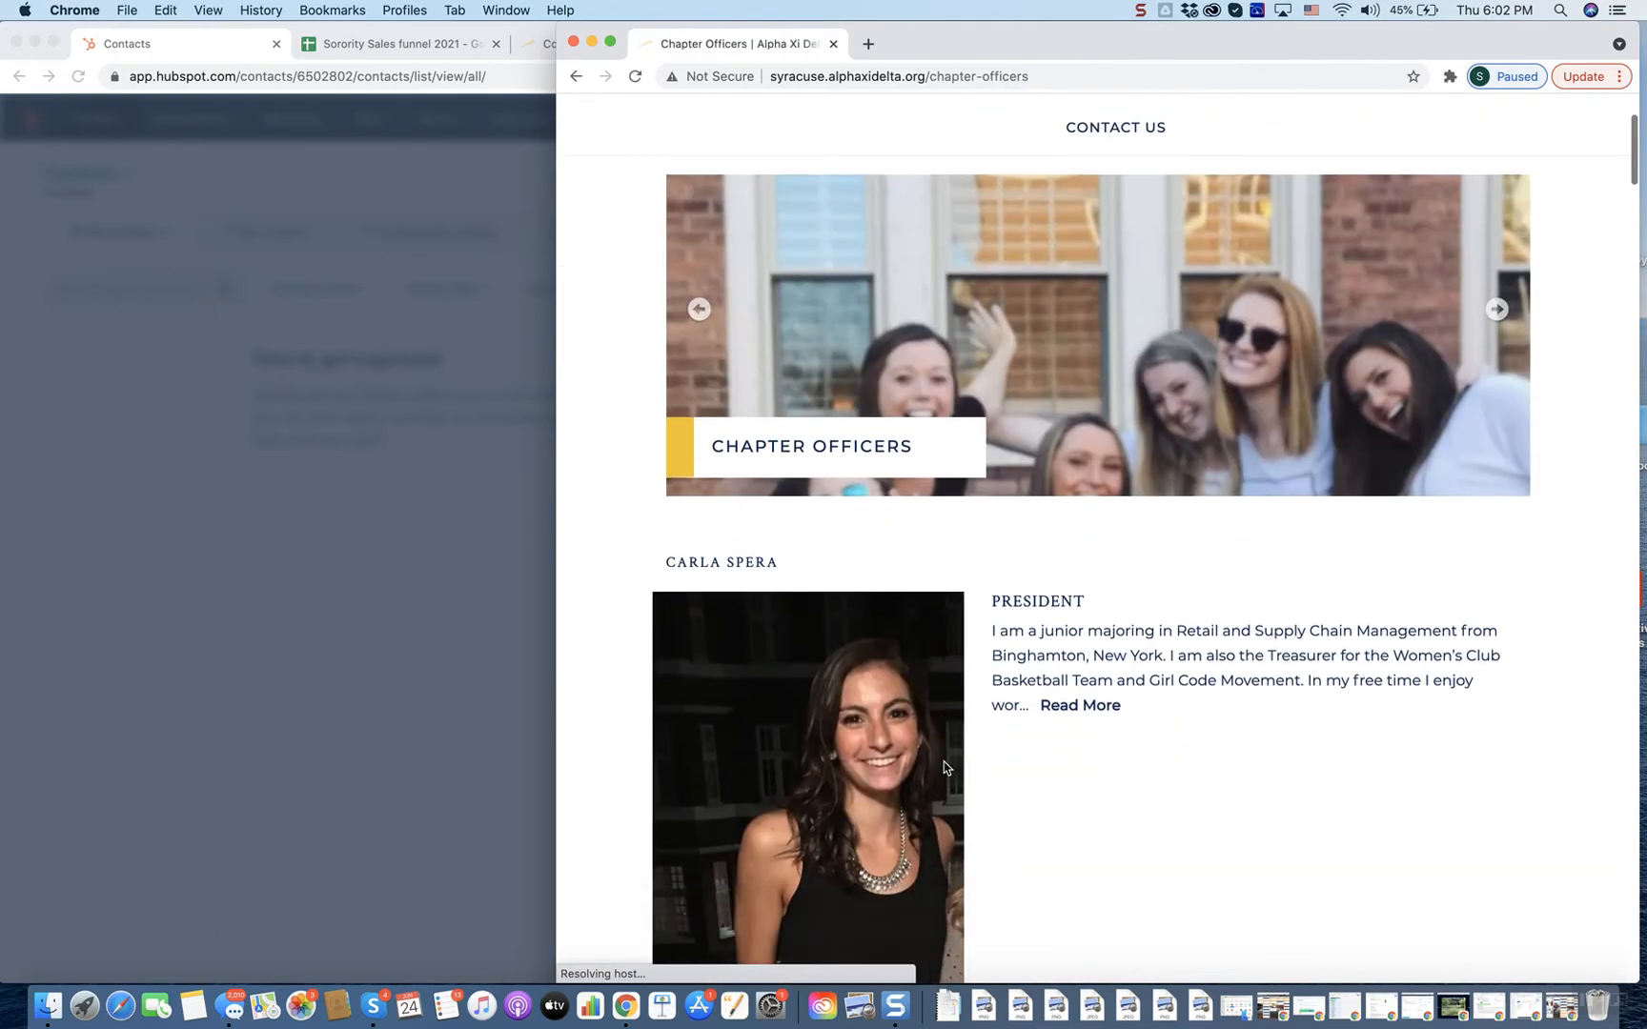
pyautogui.click(1062, 706)
pyautogui.scroll(-20, 1064, 710)
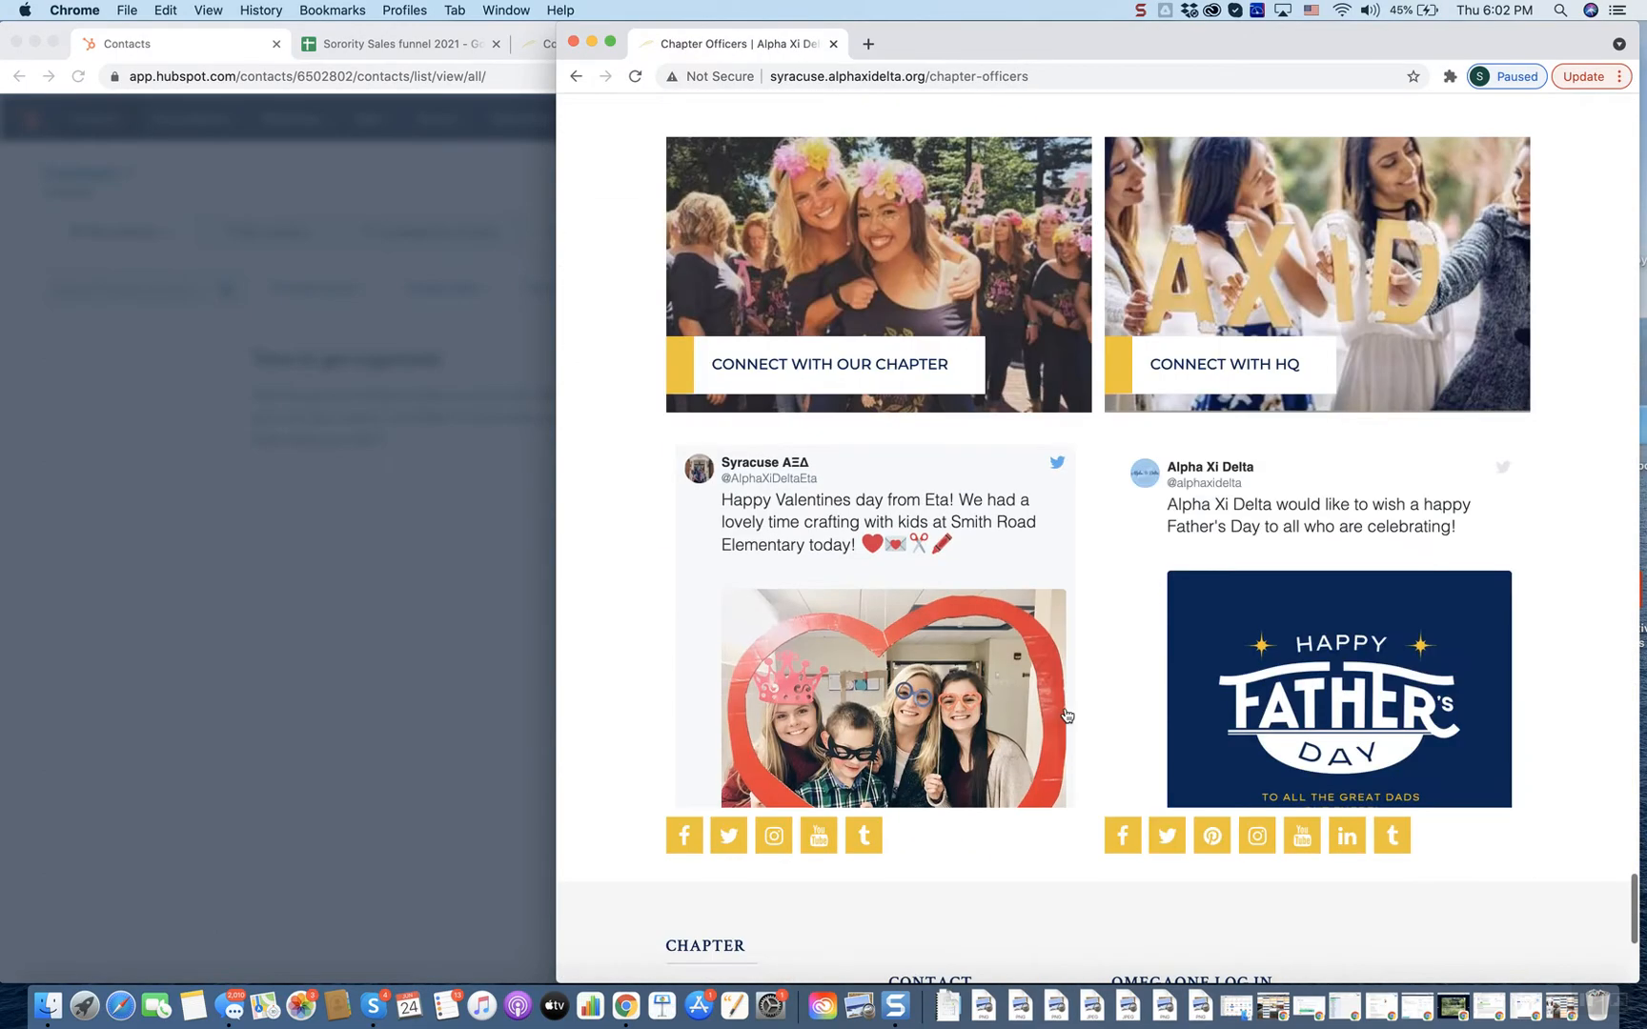
pyautogui.scroll(-5, 1067, 716)
pyautogui.scroll(20, 1080, 316)
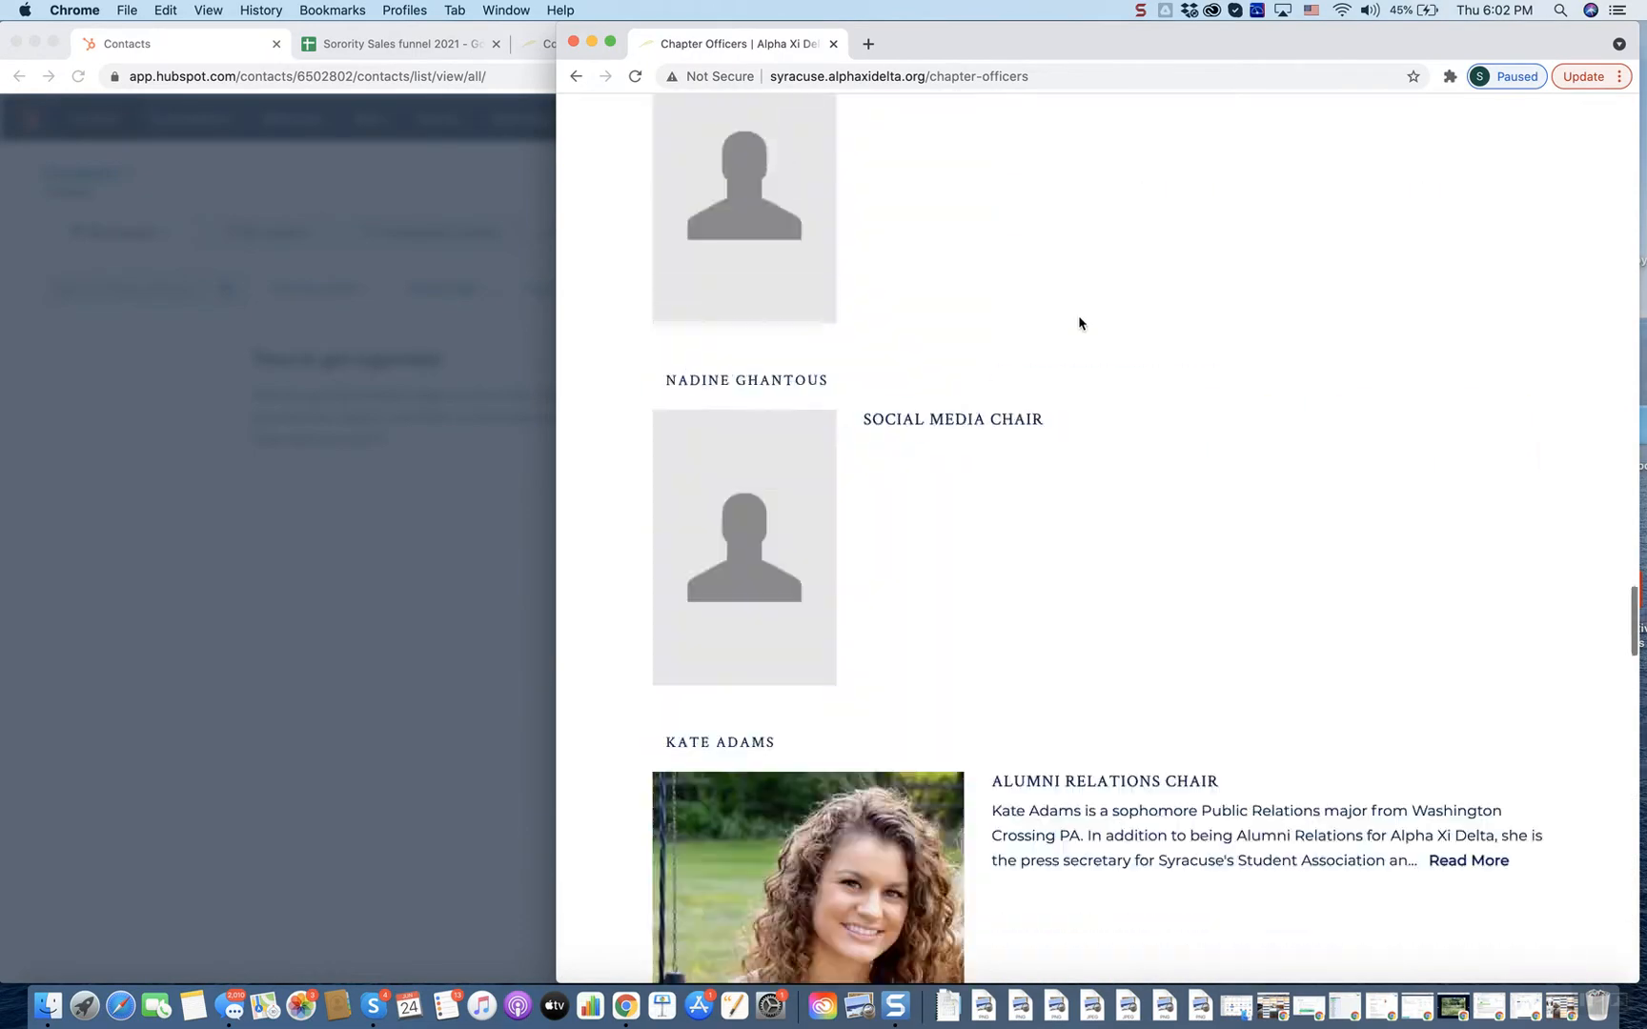
pyautogui.scroll(10, 1080, 322)
# - Return to the Syracuse site's Contact Our Chapter page and examine the executive board e-mail and officer list
pyautogui.moveTo(1341, 307)
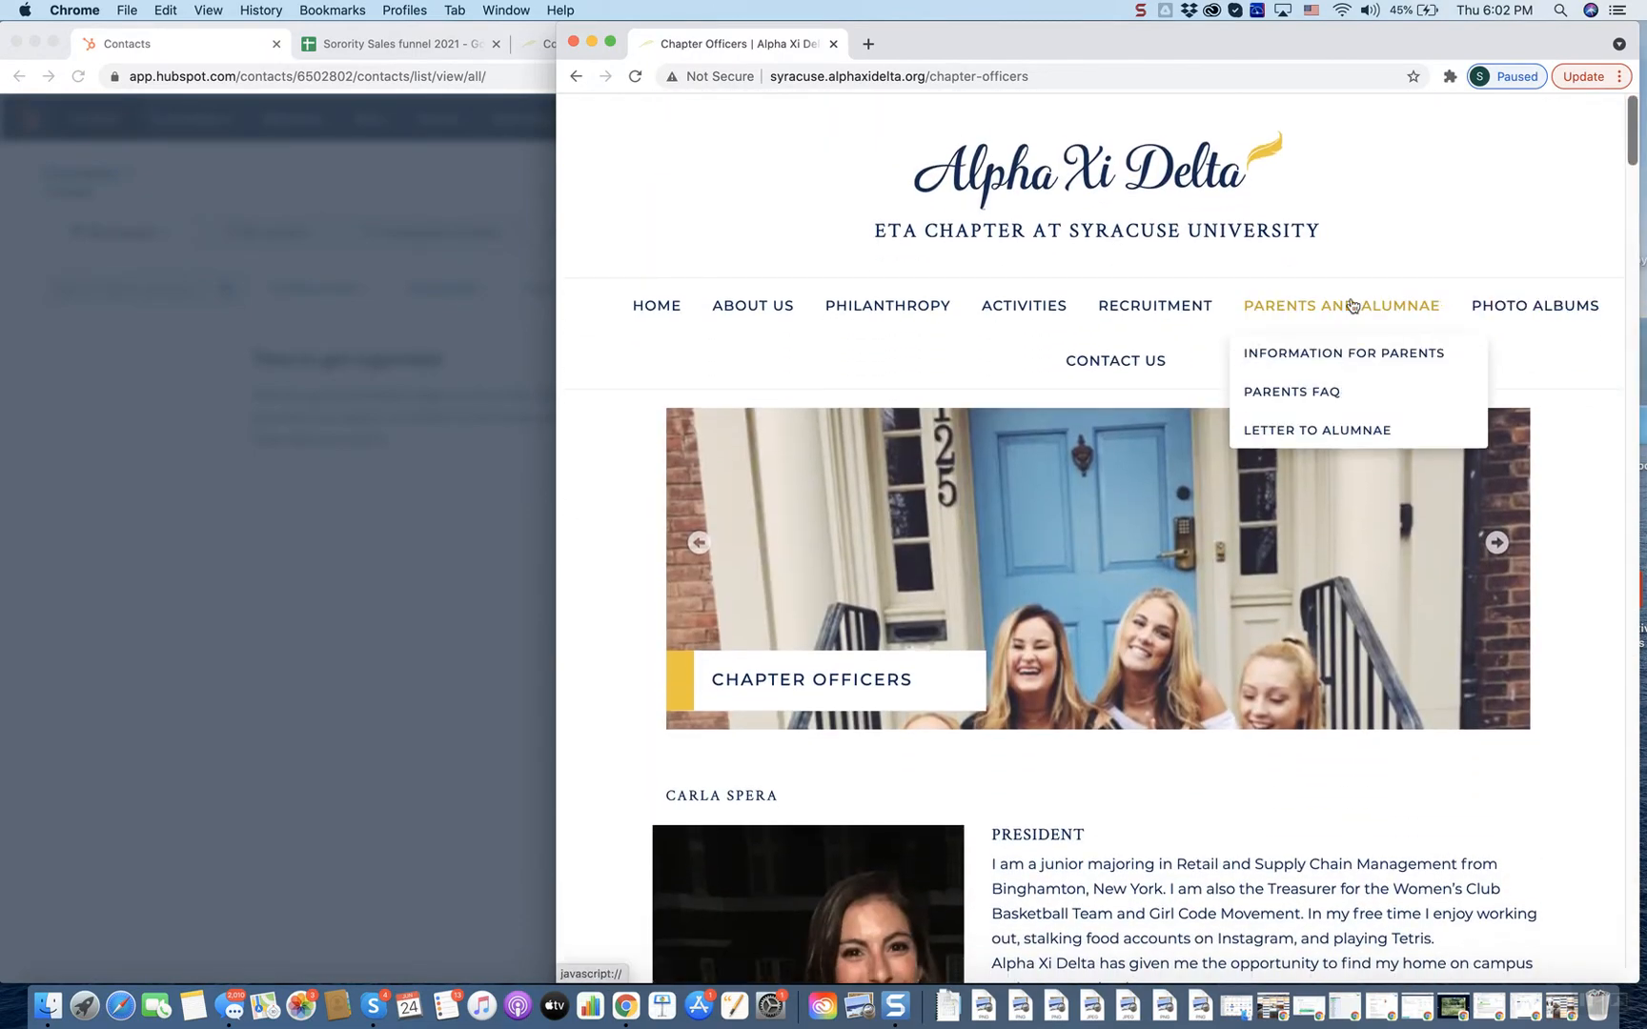
pyautogui.moveTo(1115, 364)
pyautogui.click(1126, 409)
pyautogui.scroll(-3, 1067, 803)
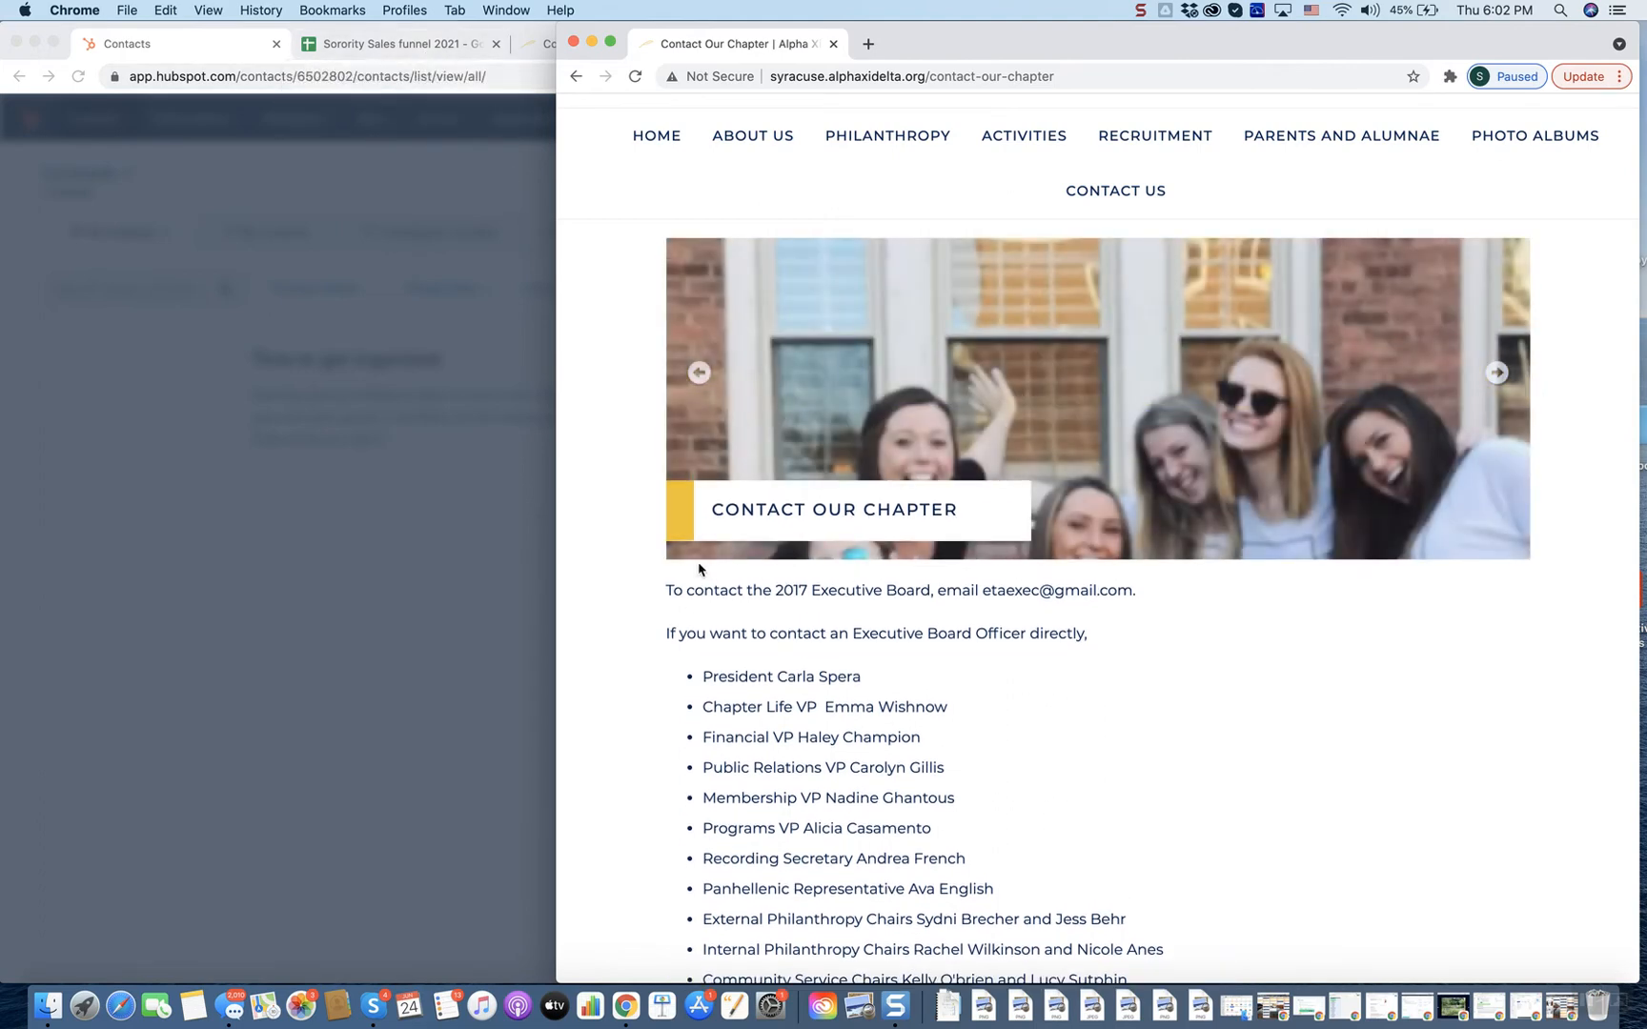
# - Copy the Syracuse contact page's URL, syracuse.alphaxidelta.org/contact-our-chapter, into the Link to contact info cell D6 for Syracuse University
pyautogui.click(398, 57)
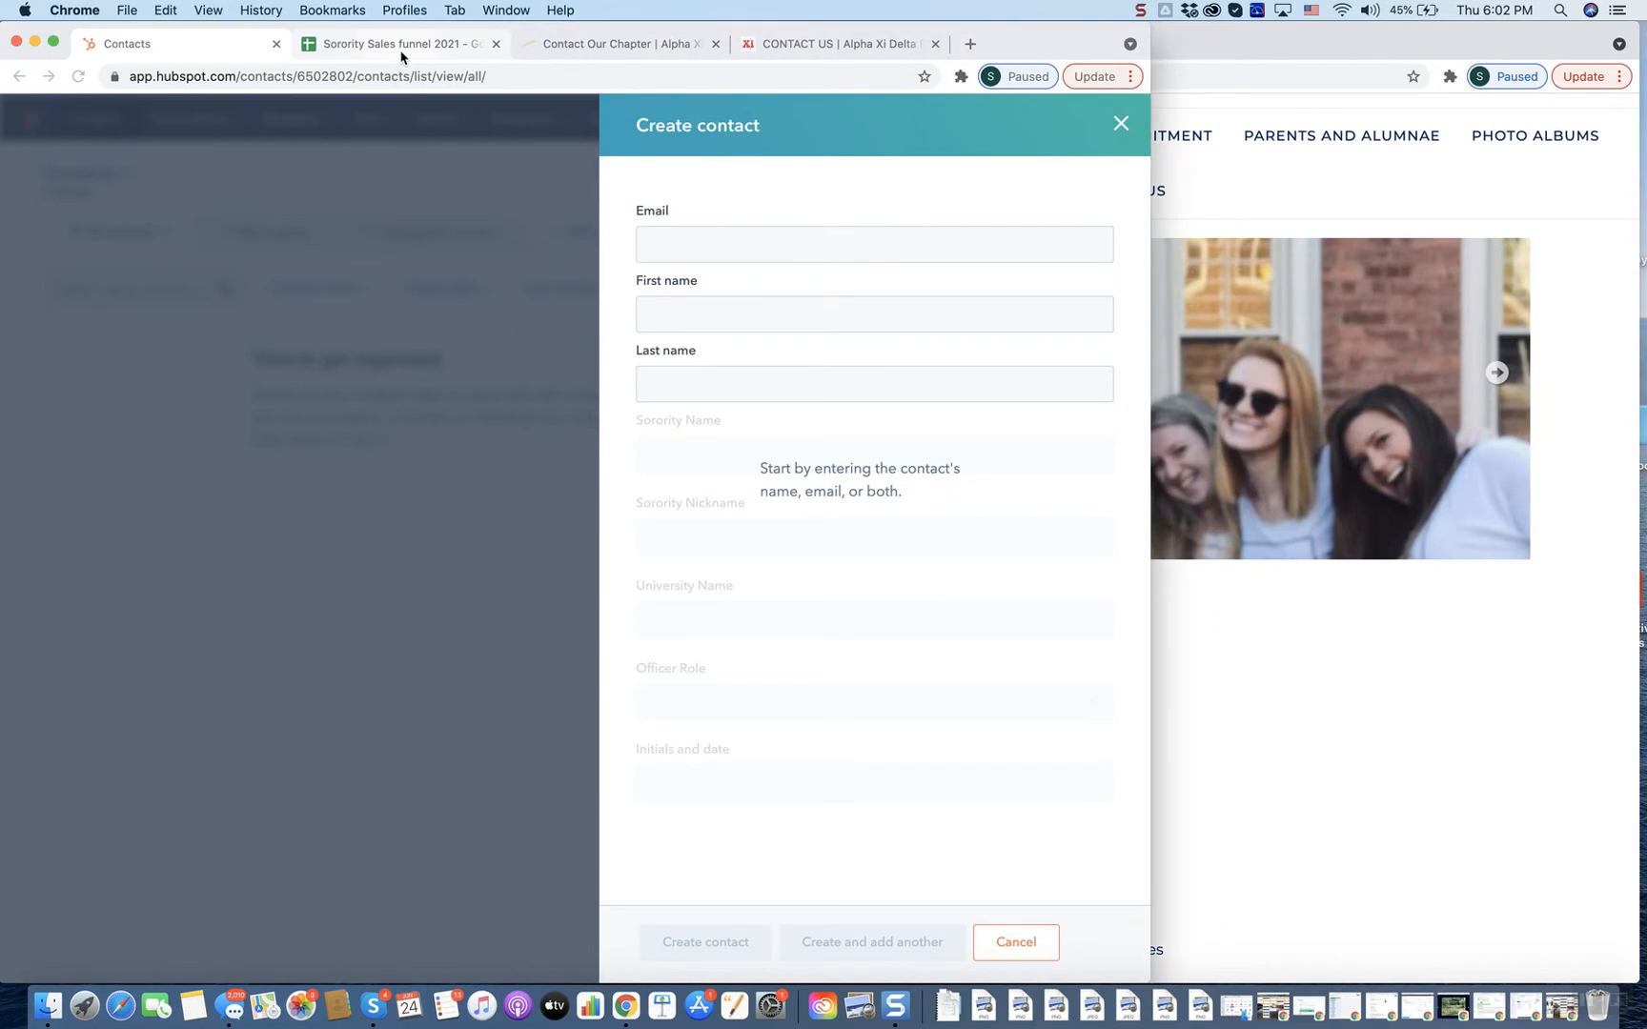
pyautogui.click(1331, 634)
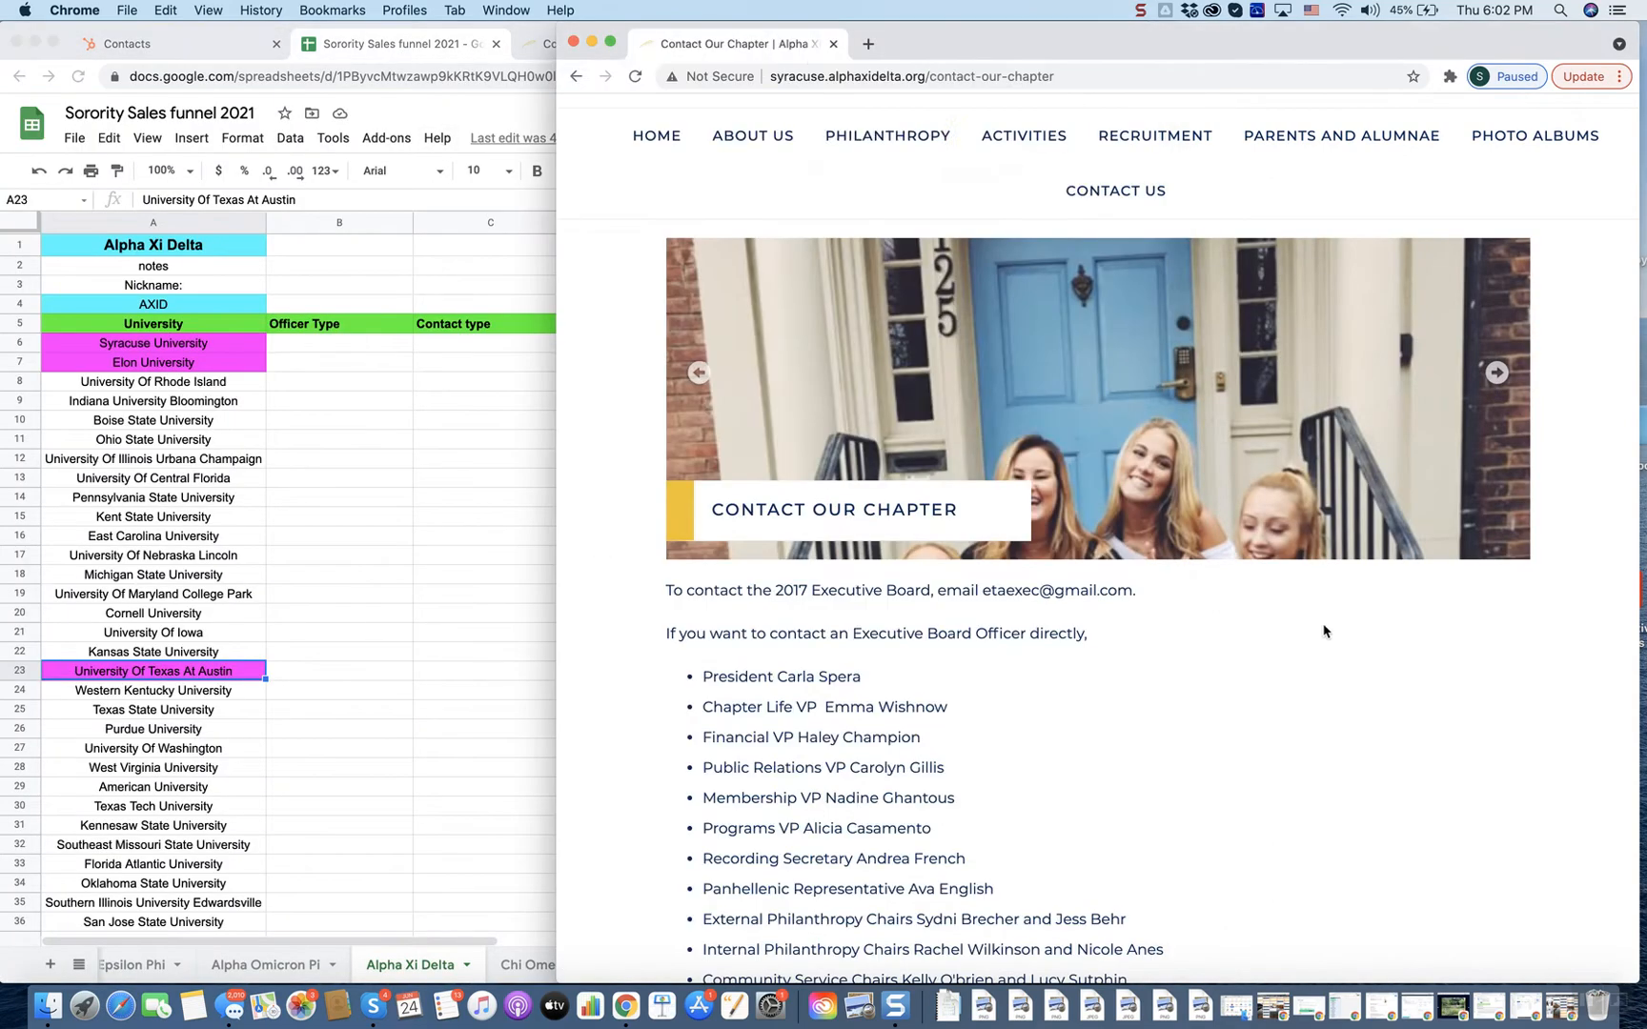
pyautogui.click(848, 76)
pyautogui.press('super+c')
pyautogui.click(497, 438)
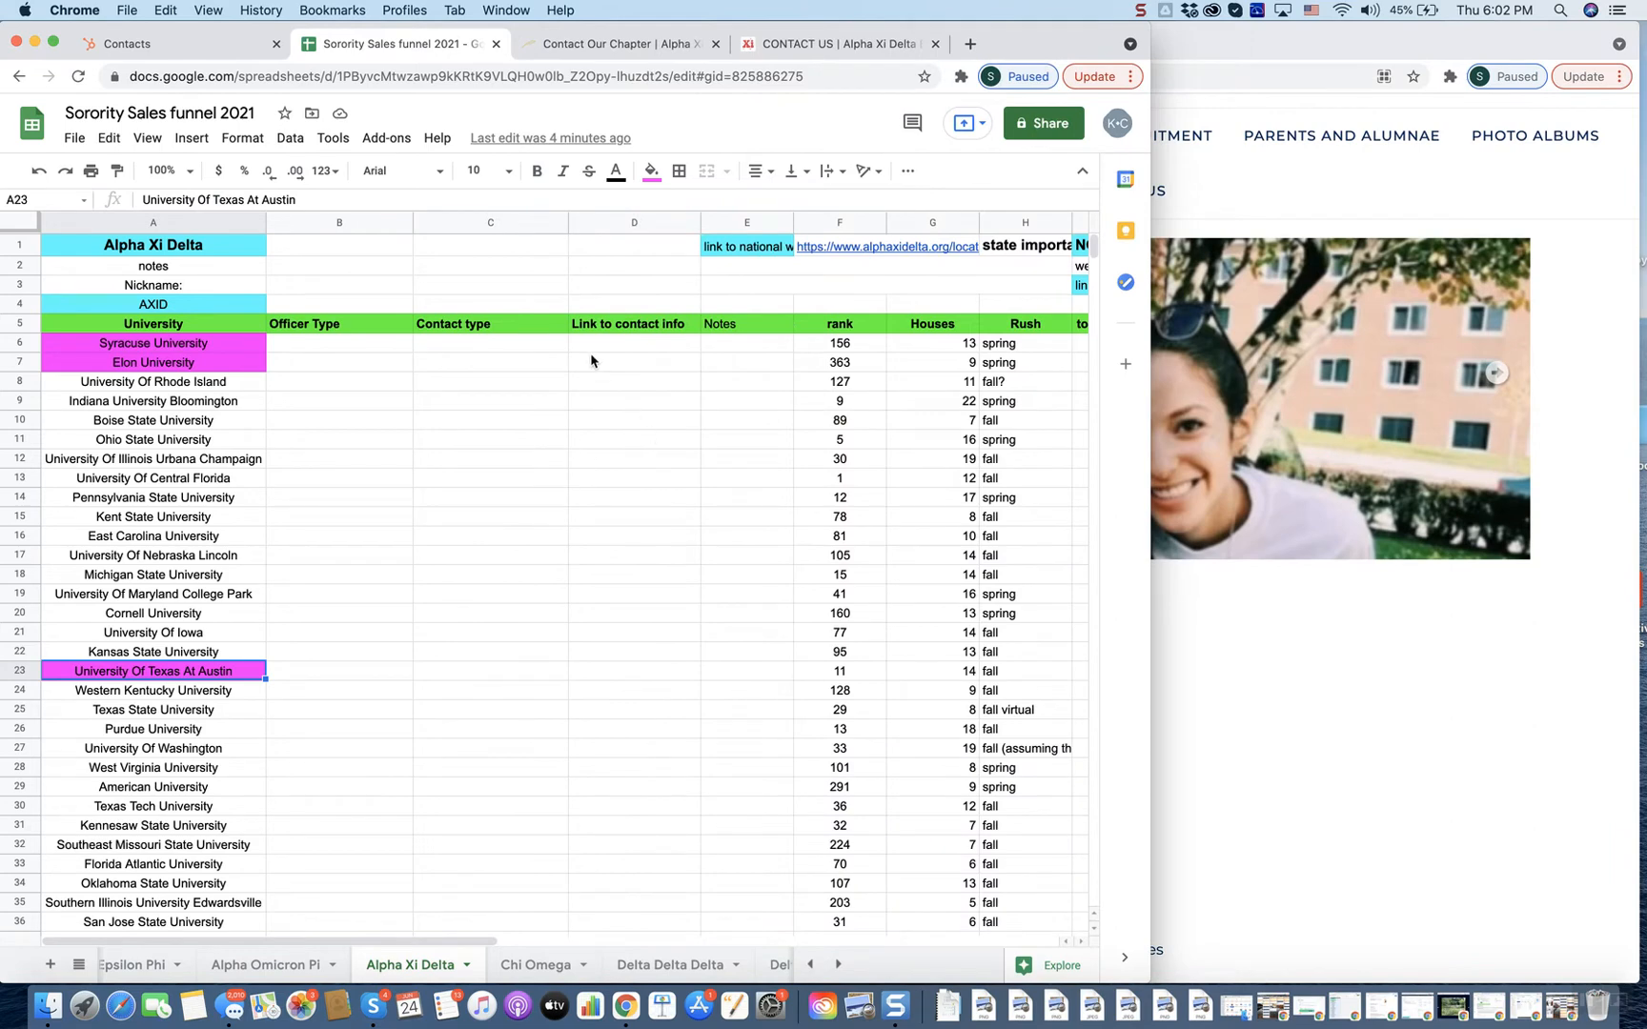
pyautogui.click(1433, 689)
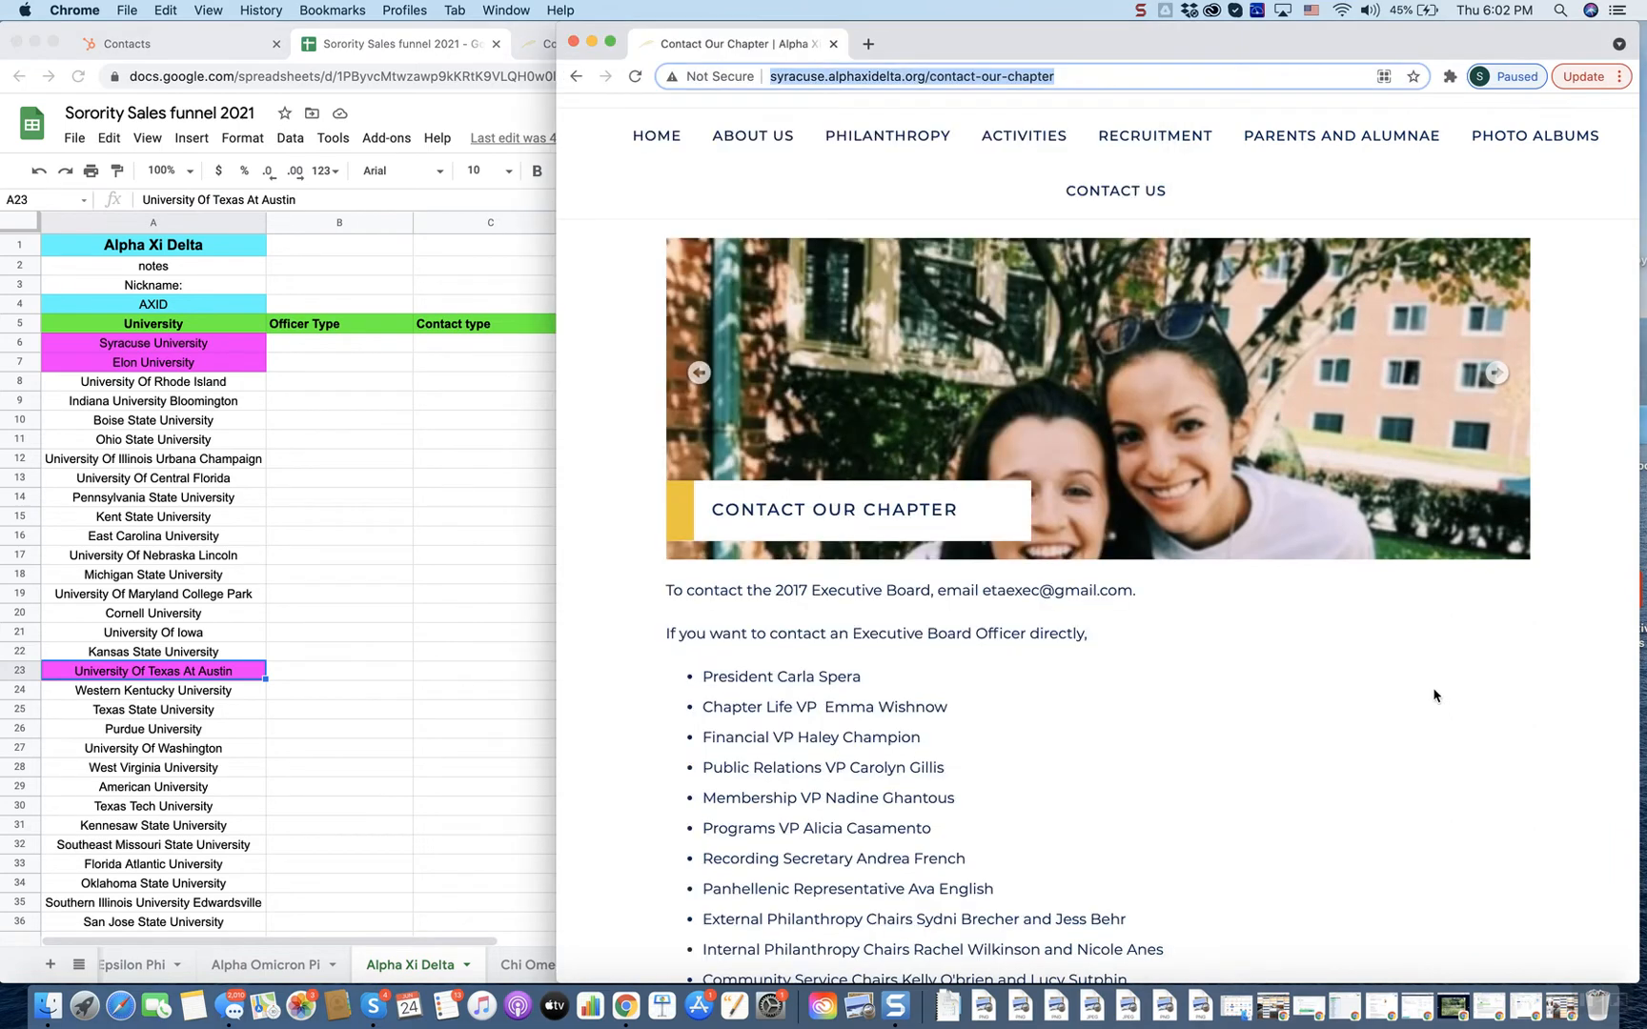
pyautogui.scroll(3, 1433, 689)
pyautogui.click(253, 477)
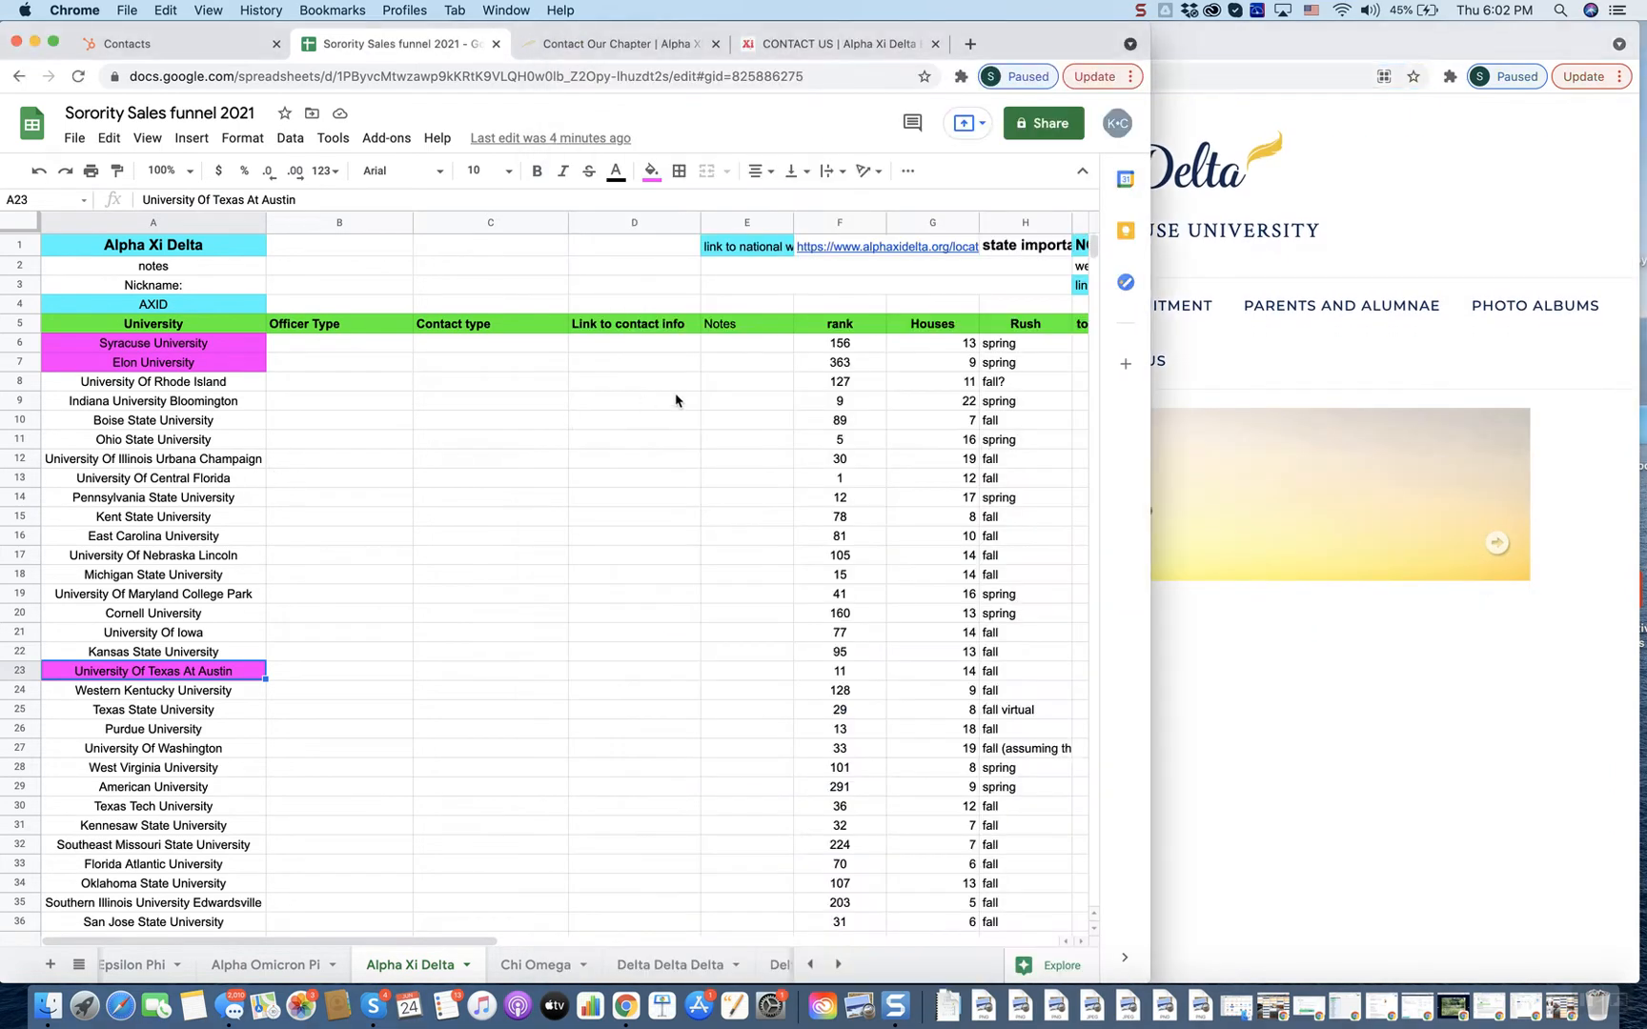
pyautogui.click(672, 346)
pyautogui.press('super+v')
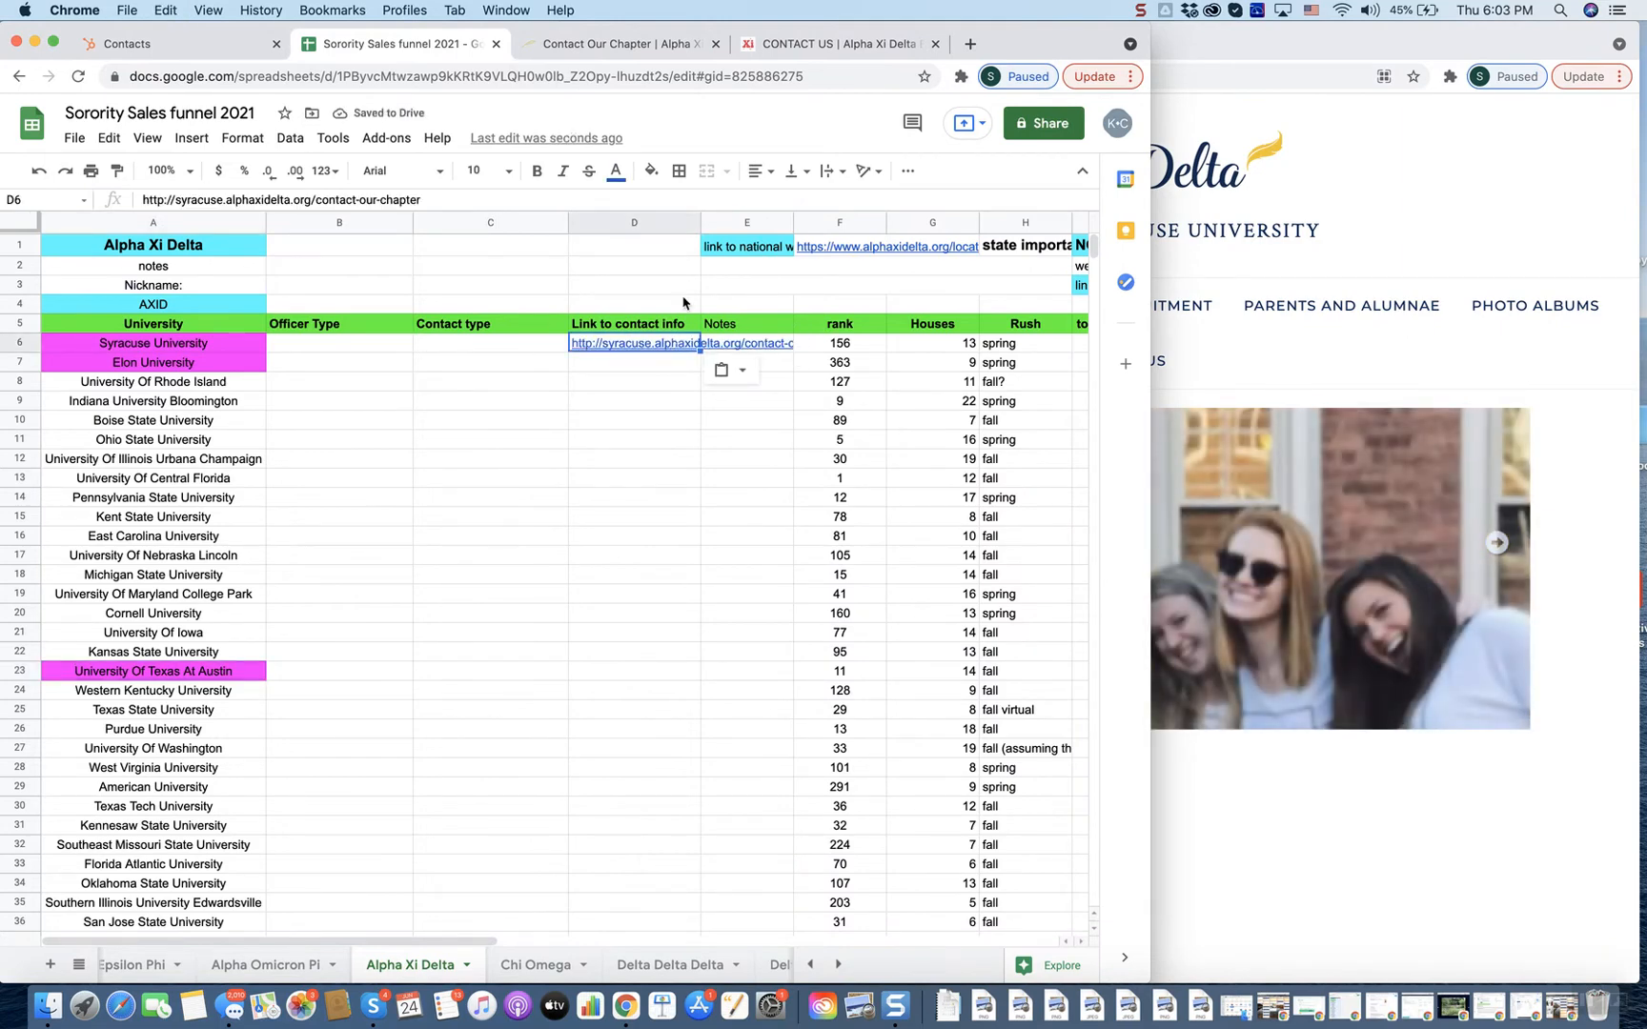
# - Widen the Link to contact info and Notes columns in the Alpha Xi Delta sheet
pyautogui.moveTo(699, 217); pyautogui.dragTo(772, 218)
pyautogui.click(852, 345)
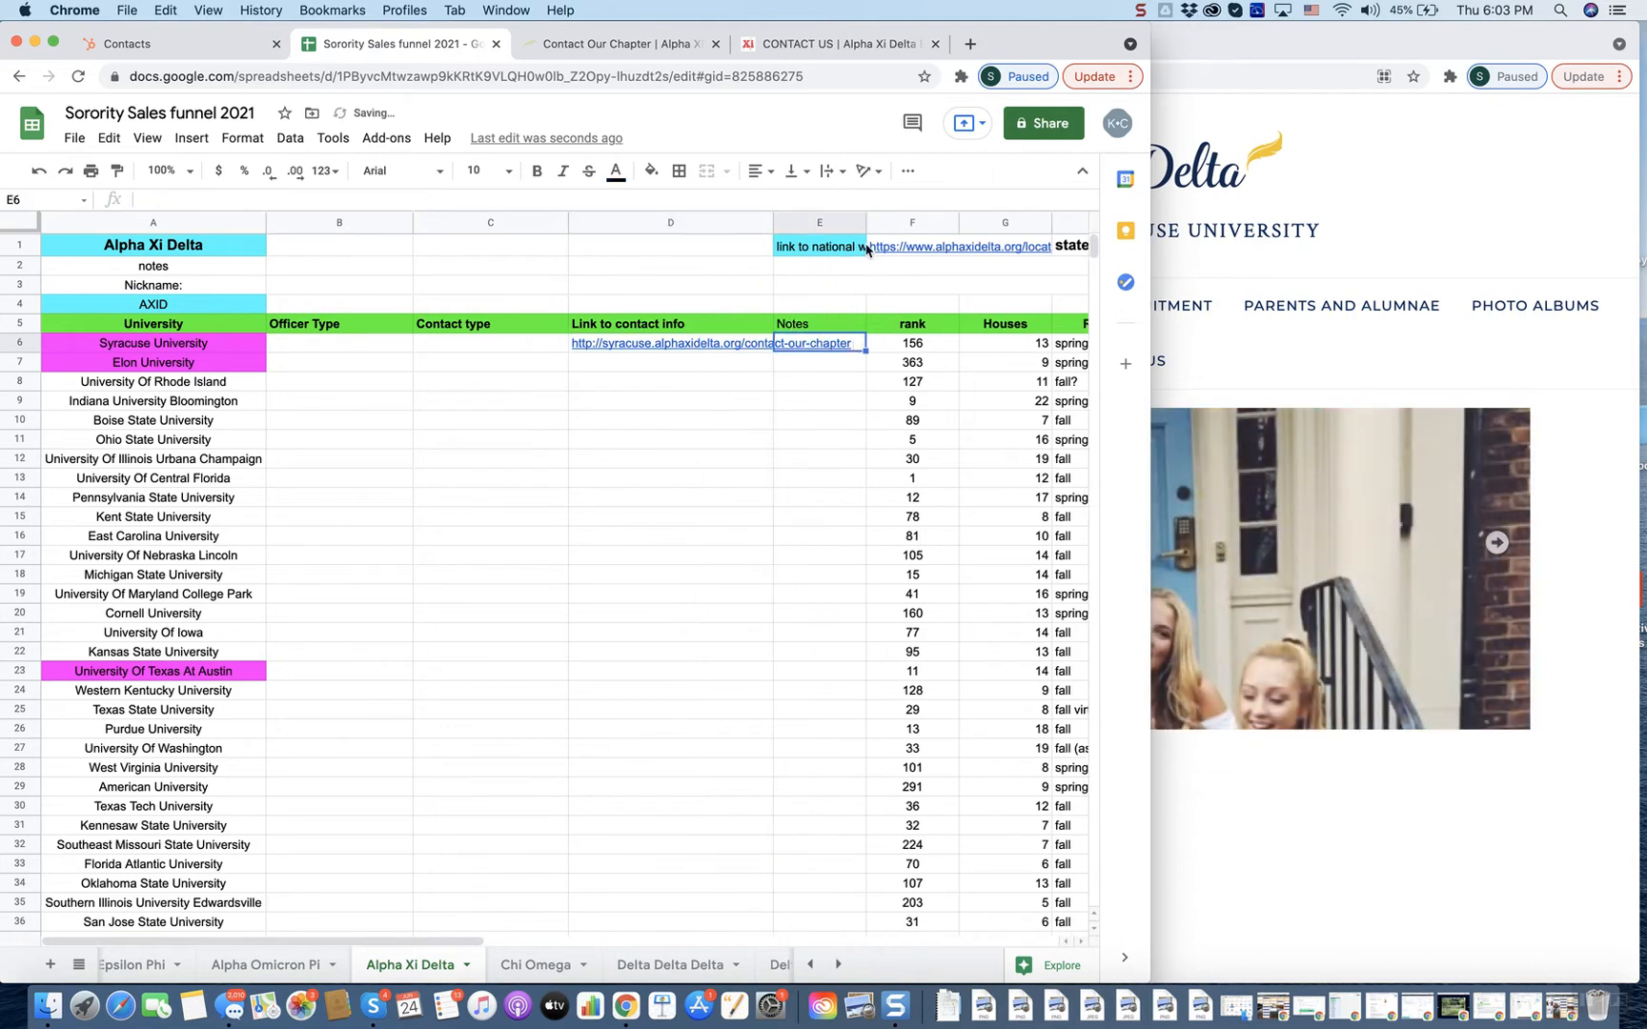
pyautogui.moveTo(866, 221); pyautogui.dragTo(940, 222)
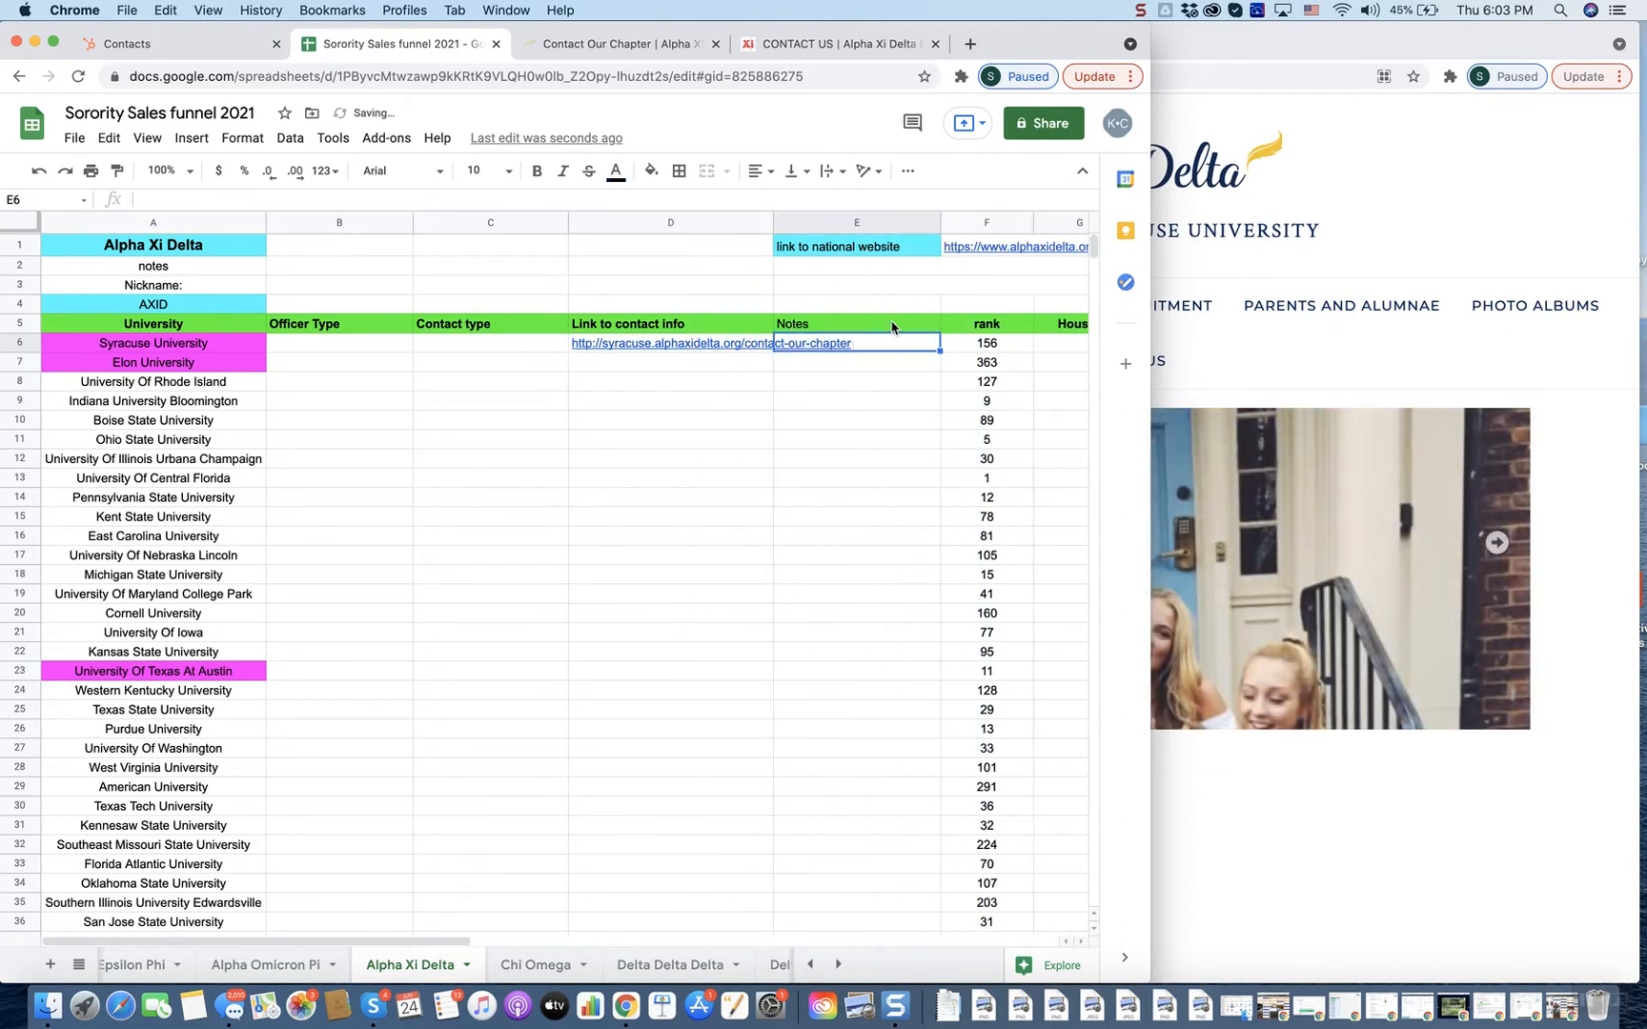
# - Enter "most recent contact info from 2019" in the Notes cell E6 for Syracuse University
pyautogui.write('most re')
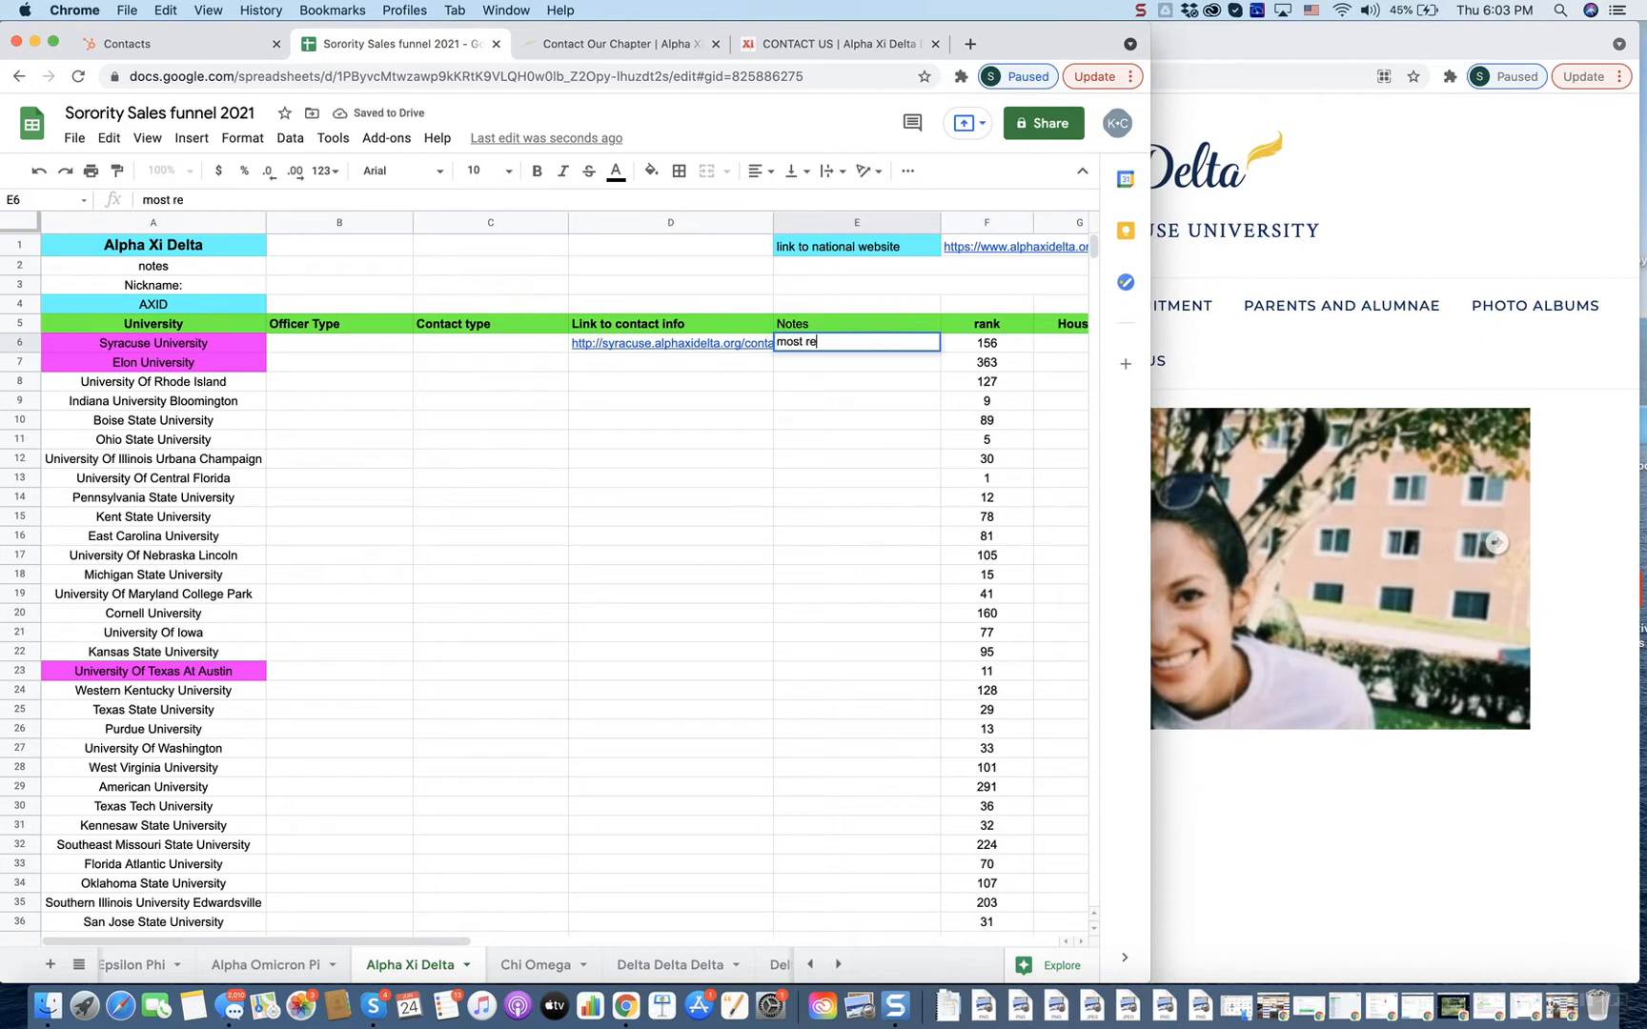
pyautogui.write('cent emai')
pyautogui.press('BackSpace')
pyautogui.press('BackSpace')
pyautogui.press('BackSpace')
pyautogui.press('BackSpace')
pyautogui.press('BackSpace')
pyautogui.press('BackSpace')
pyautogui.press('BackSpace')
pyautogui.press('BackSpace')
pyautogui.press('BackSpace')
pyautogui.press('BackSpace')
pyautogui.write('contact info from 2019')
pyautogui.press('Return')
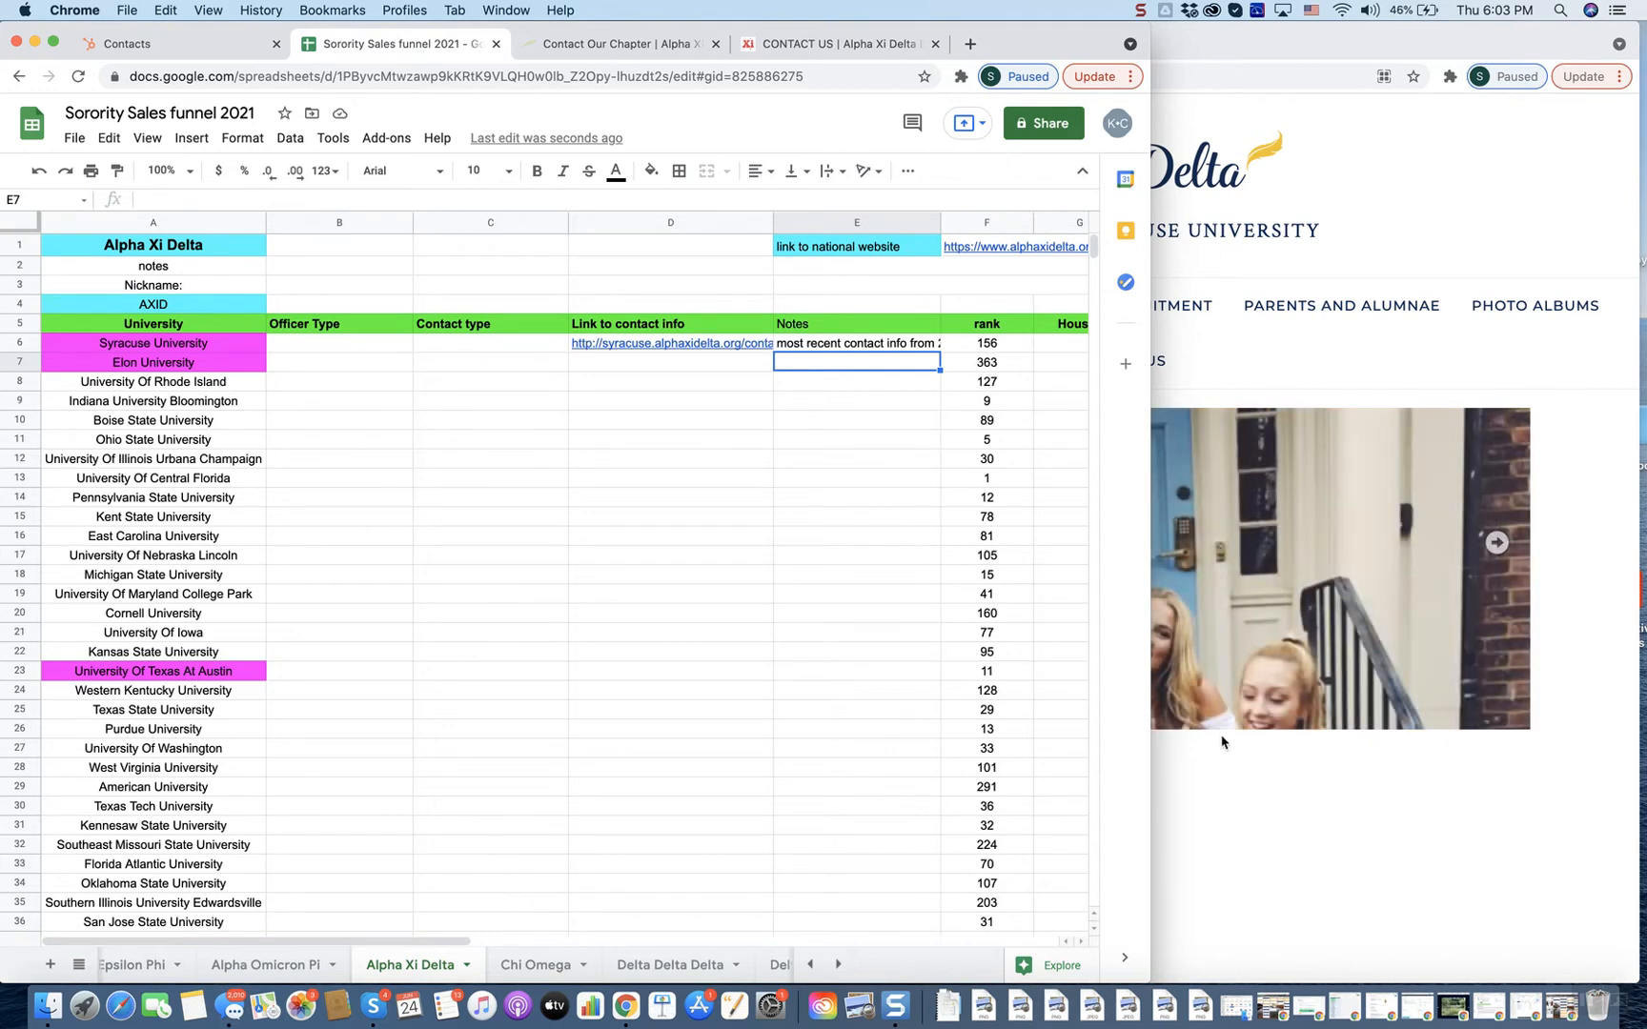
# - Move away from the Syracuse page and put Elon's Contact Our Chapter page in its own window beside the spreadsheet
pyautogui.click(1332, 372)
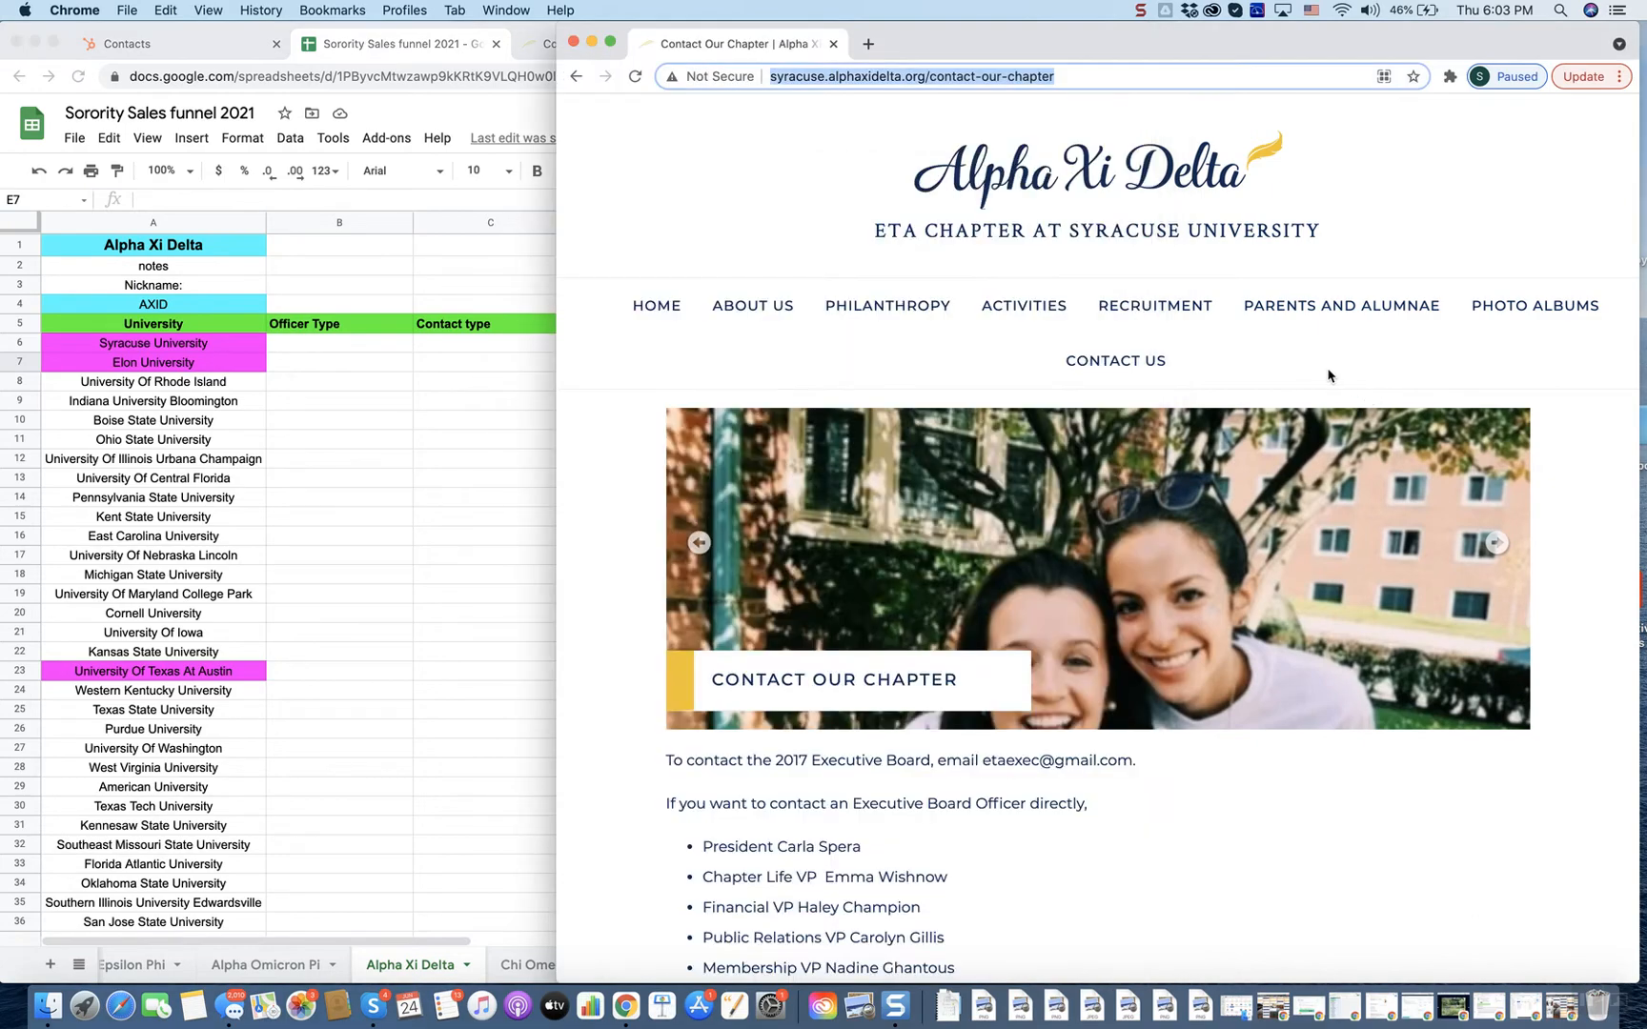
pyautogui.moveTo(945, 50); pyautogui.dragTo(1023, 48)
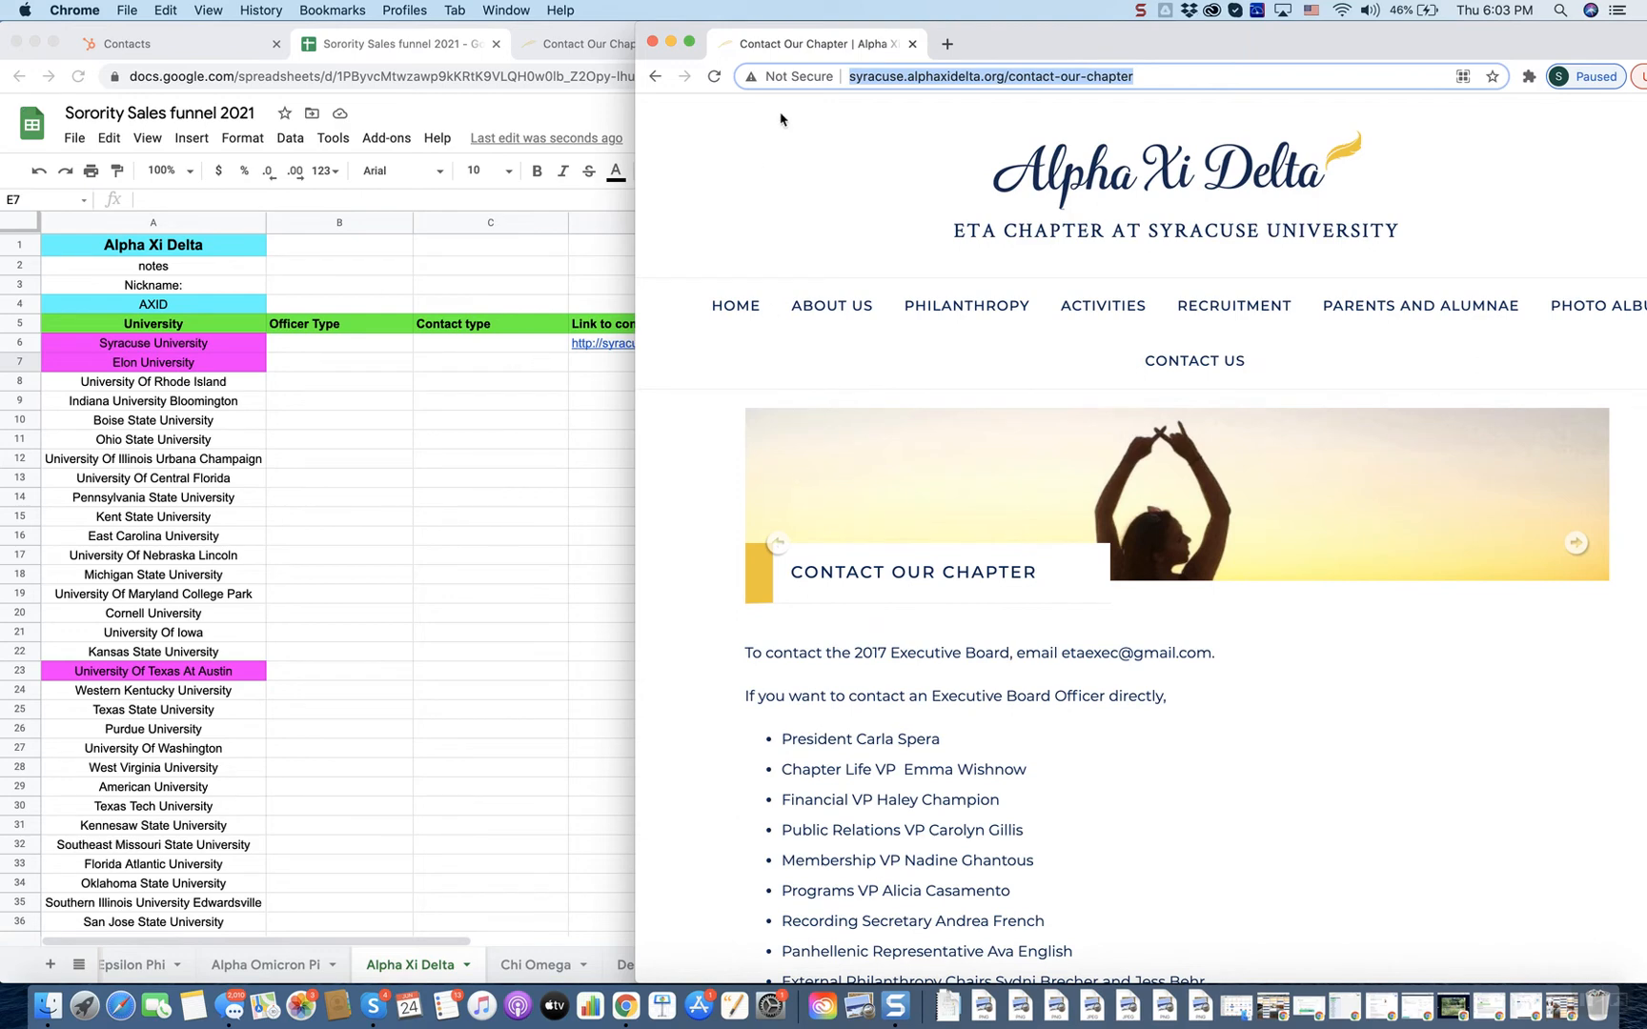
pyautogui.moveTo(583, 53); pyautogui.dragTo(1228, 33)
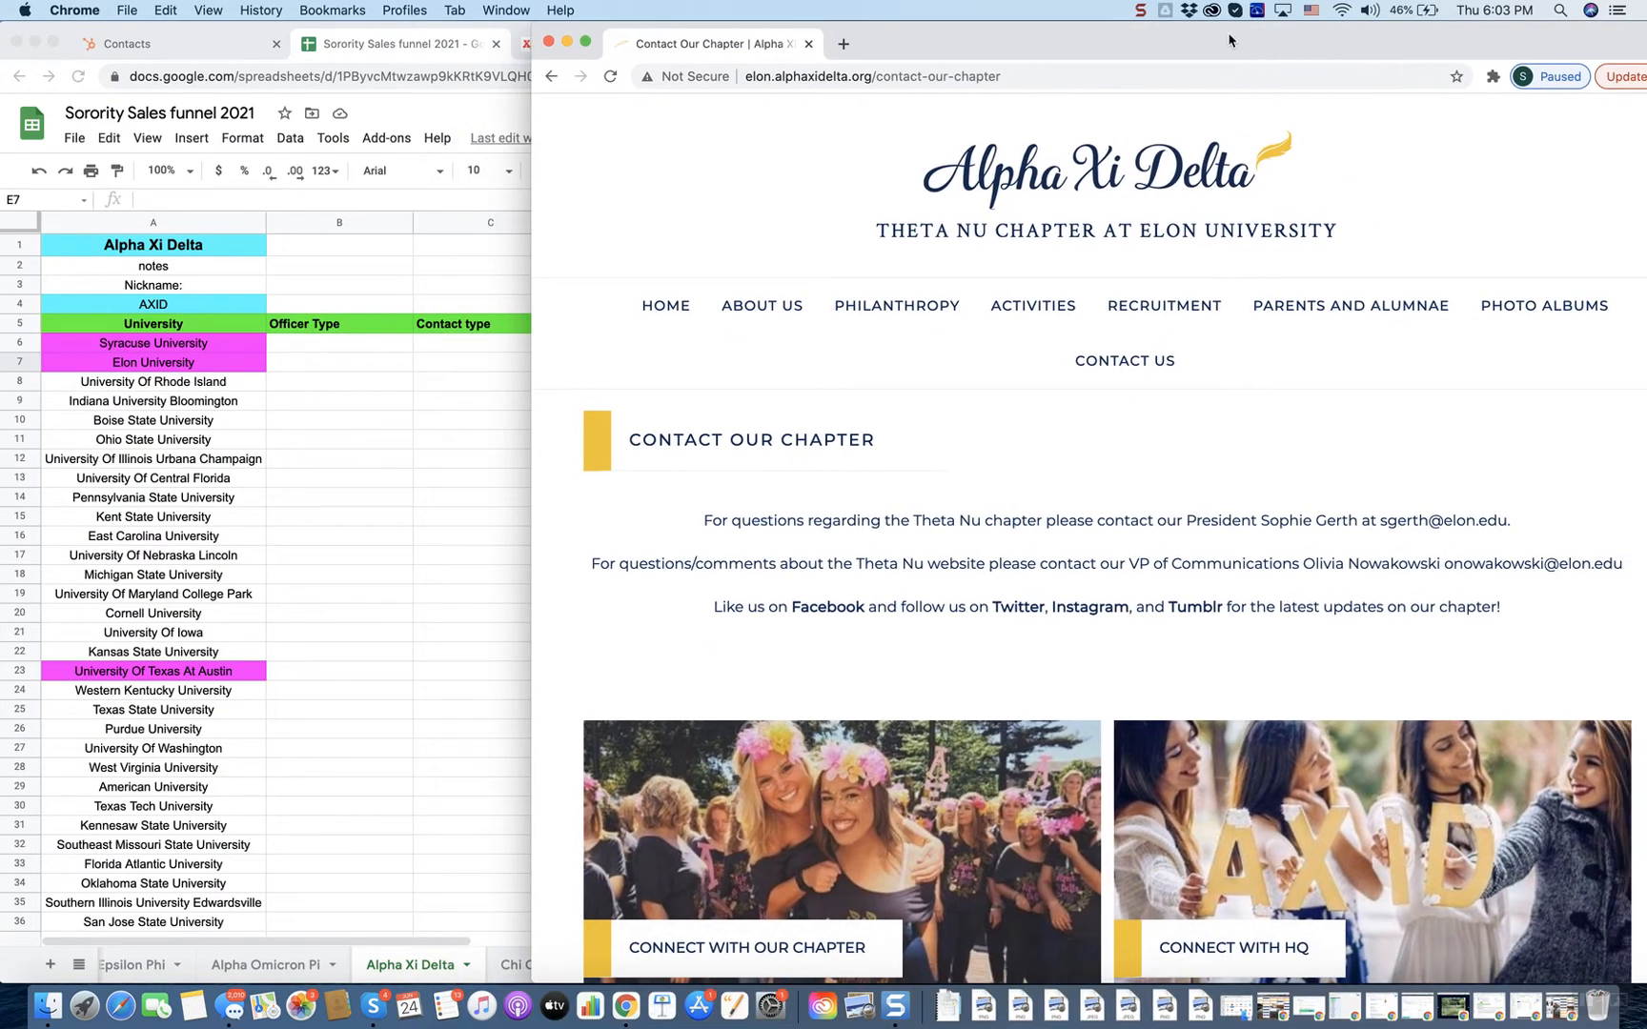
# - Look through the Elon site's Chapter Officers page for officer e-mail addresses, searching the page for "@"
pyautogui.scroll(-1, 1194, 521)
pyautogui.scroll(1, 1181, 453)
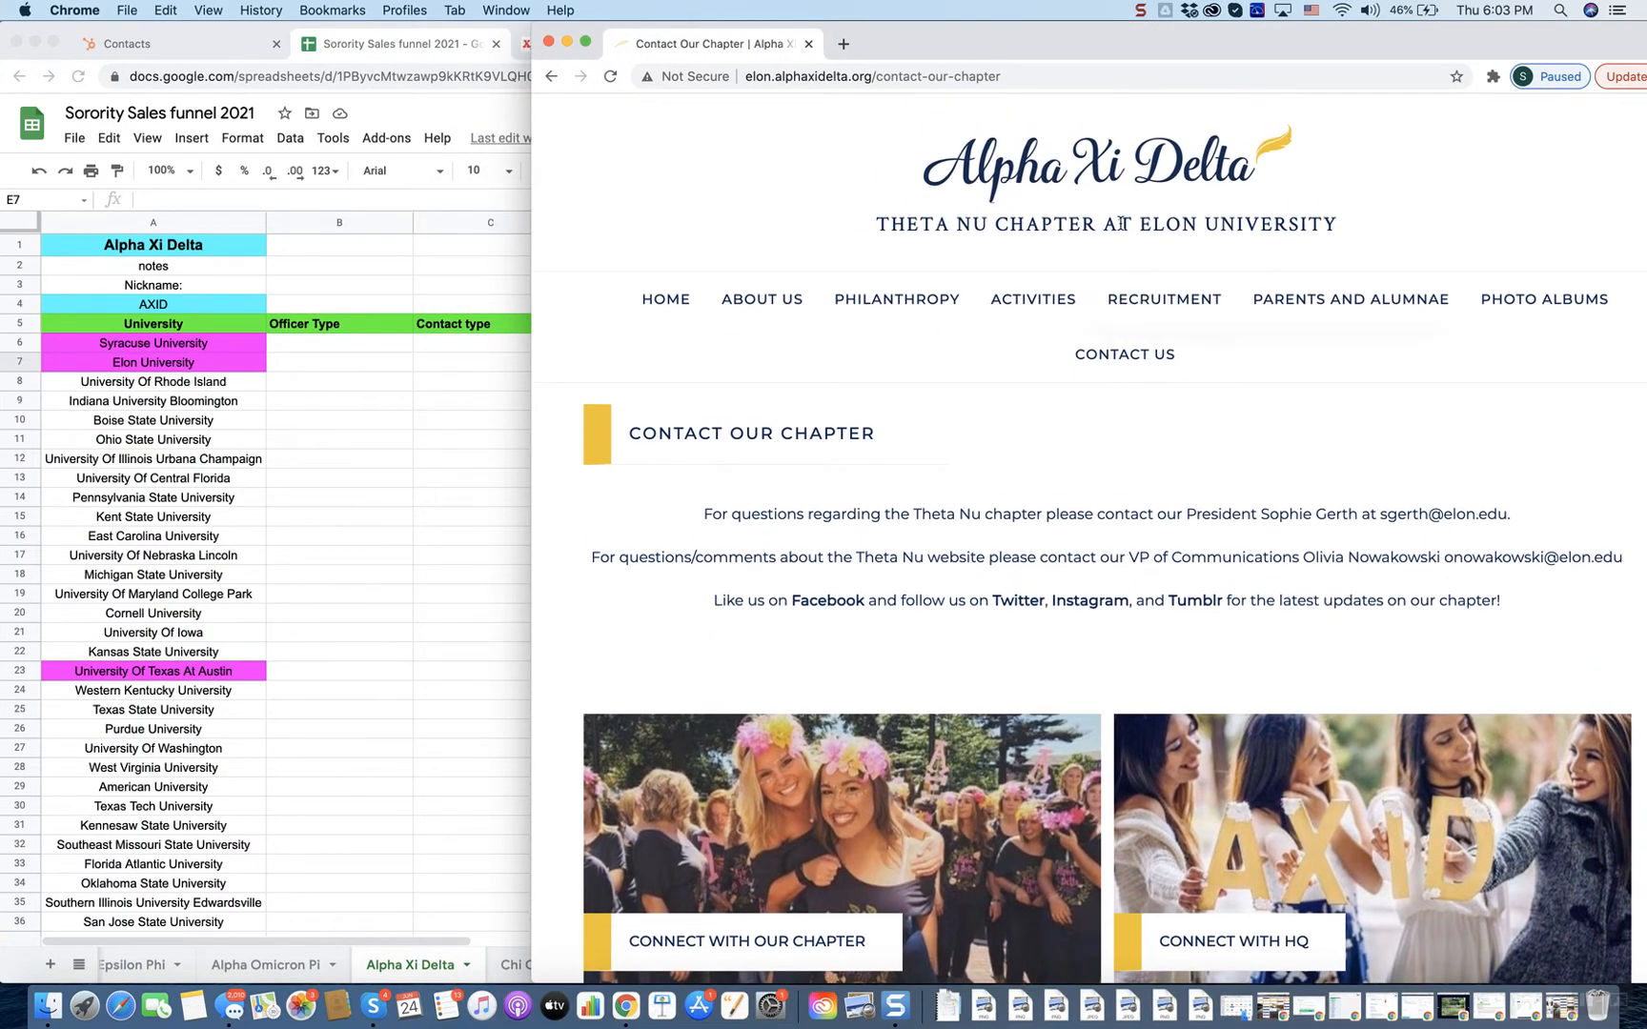
pyautogui.hscroll(1, 1280, 464)
pyautogui.scroll(-1, 1290, 301)
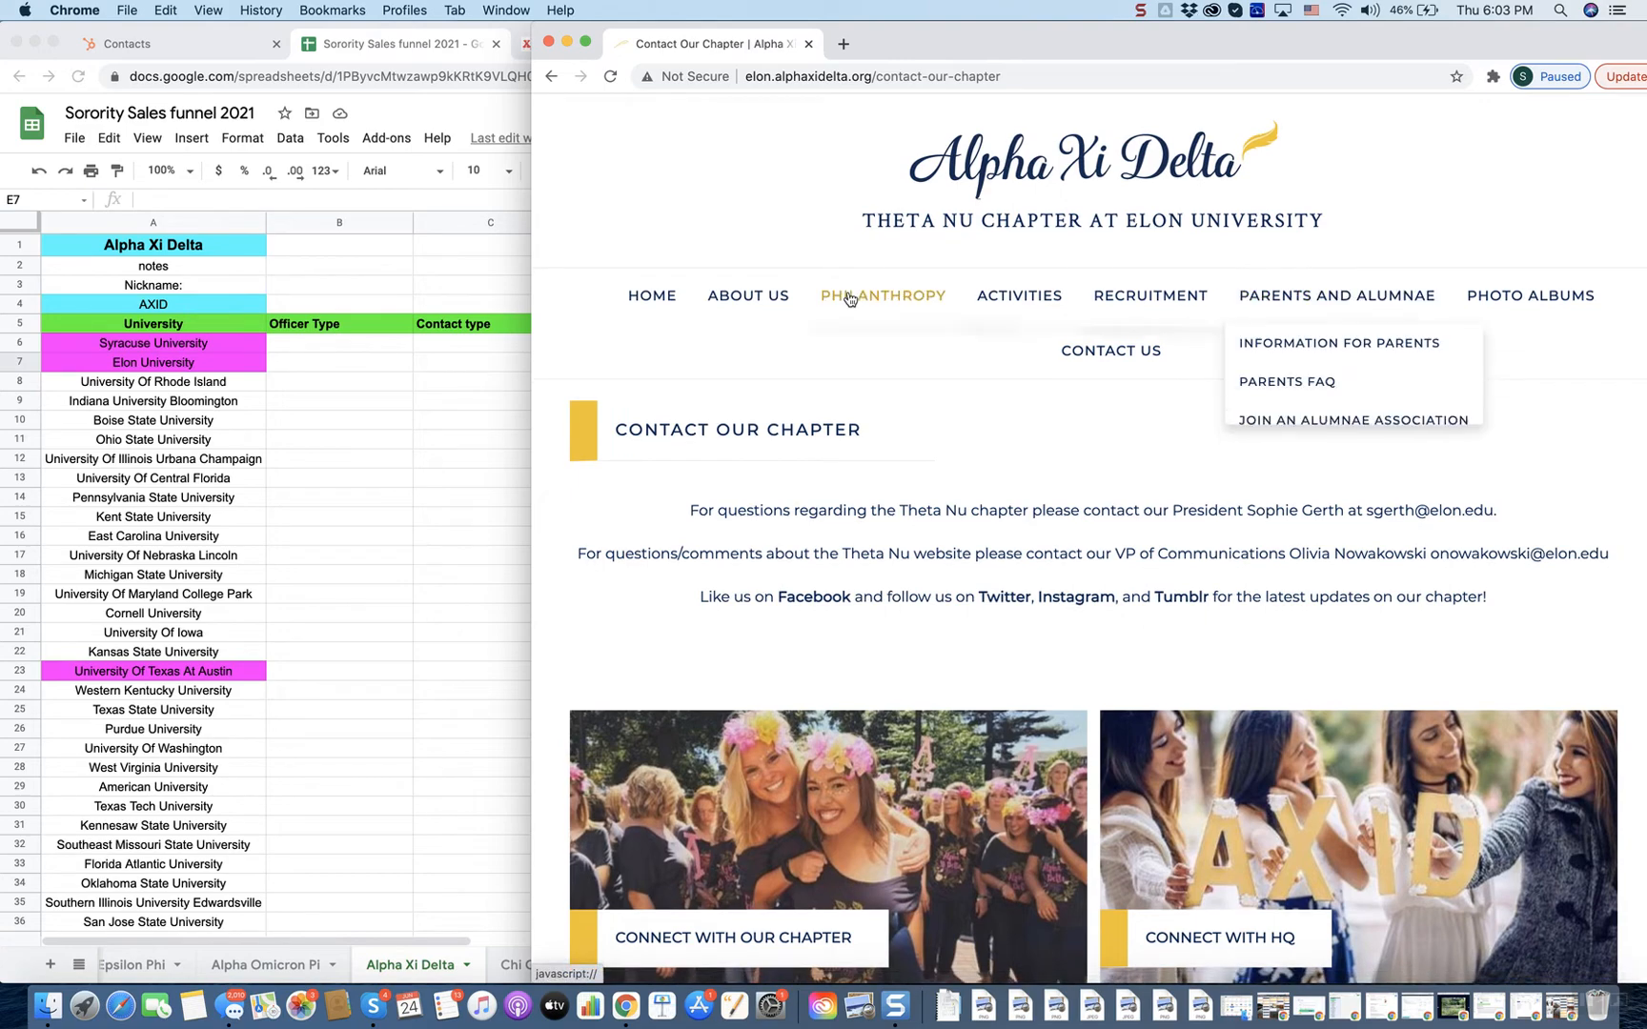
pyautogui.moveTo(753, 297)
pyautogui.click(813, 464)
pyautogui.scroll(-2, 887, 572)
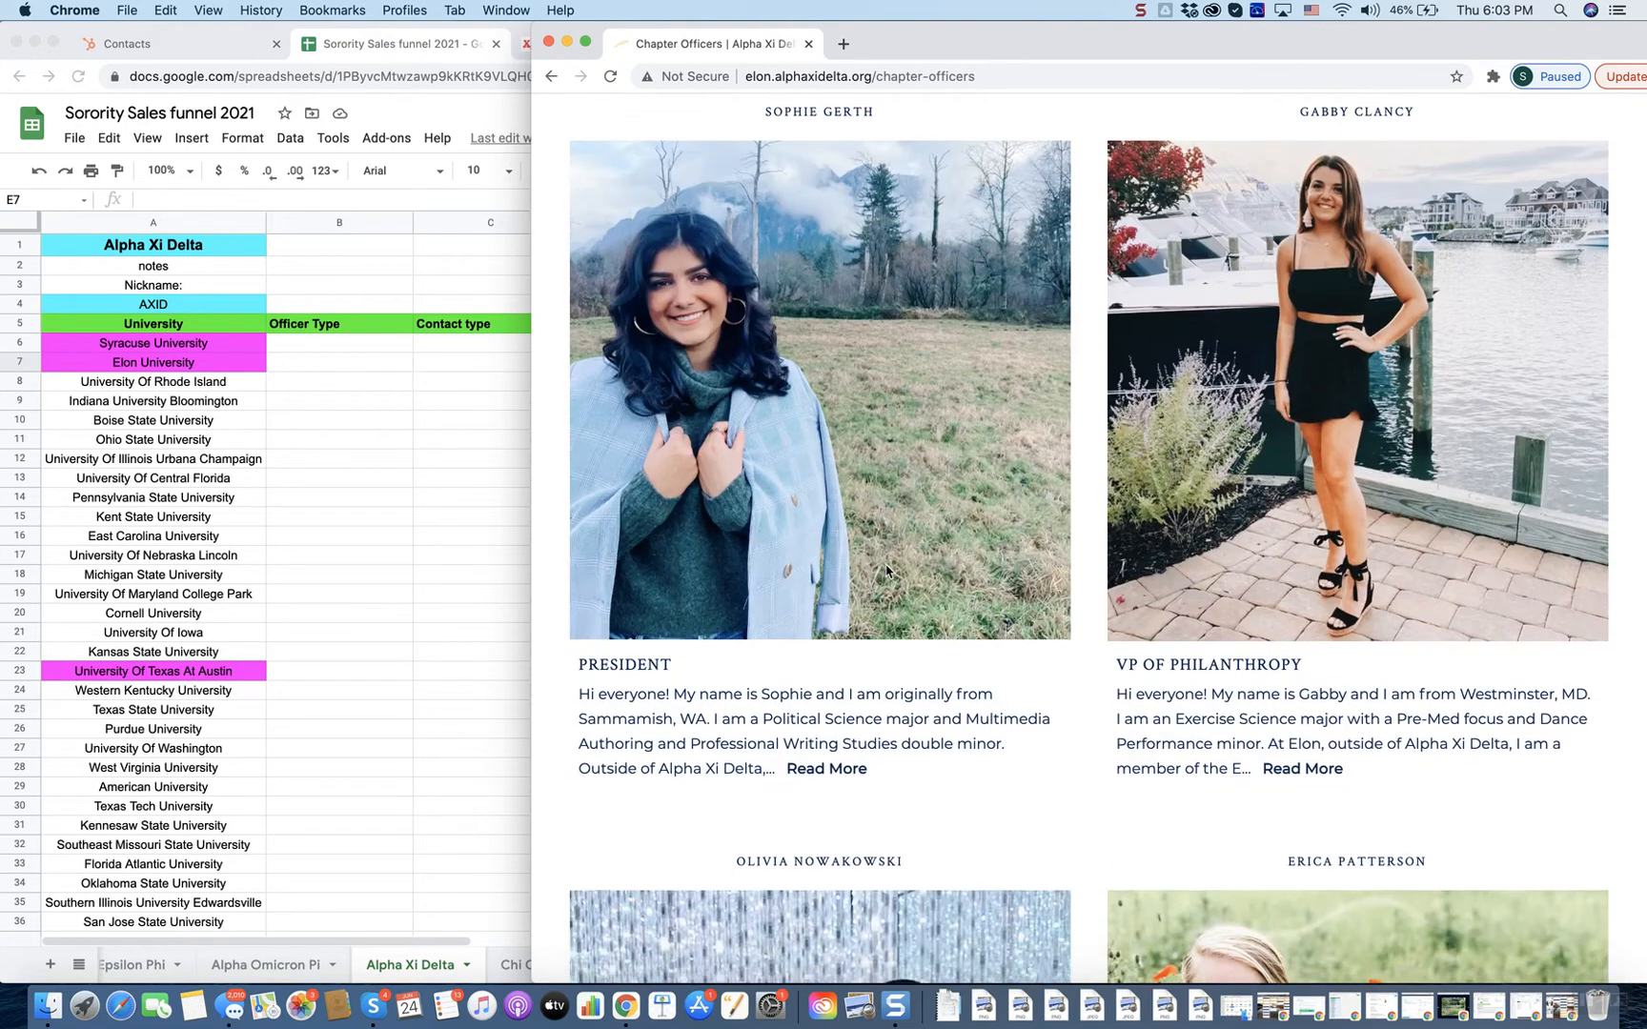
pyautogui.scroll(-2, 886, 572)
pyautogui.click(832, 567)
pyautogui.scroll(-6, 832, 564)
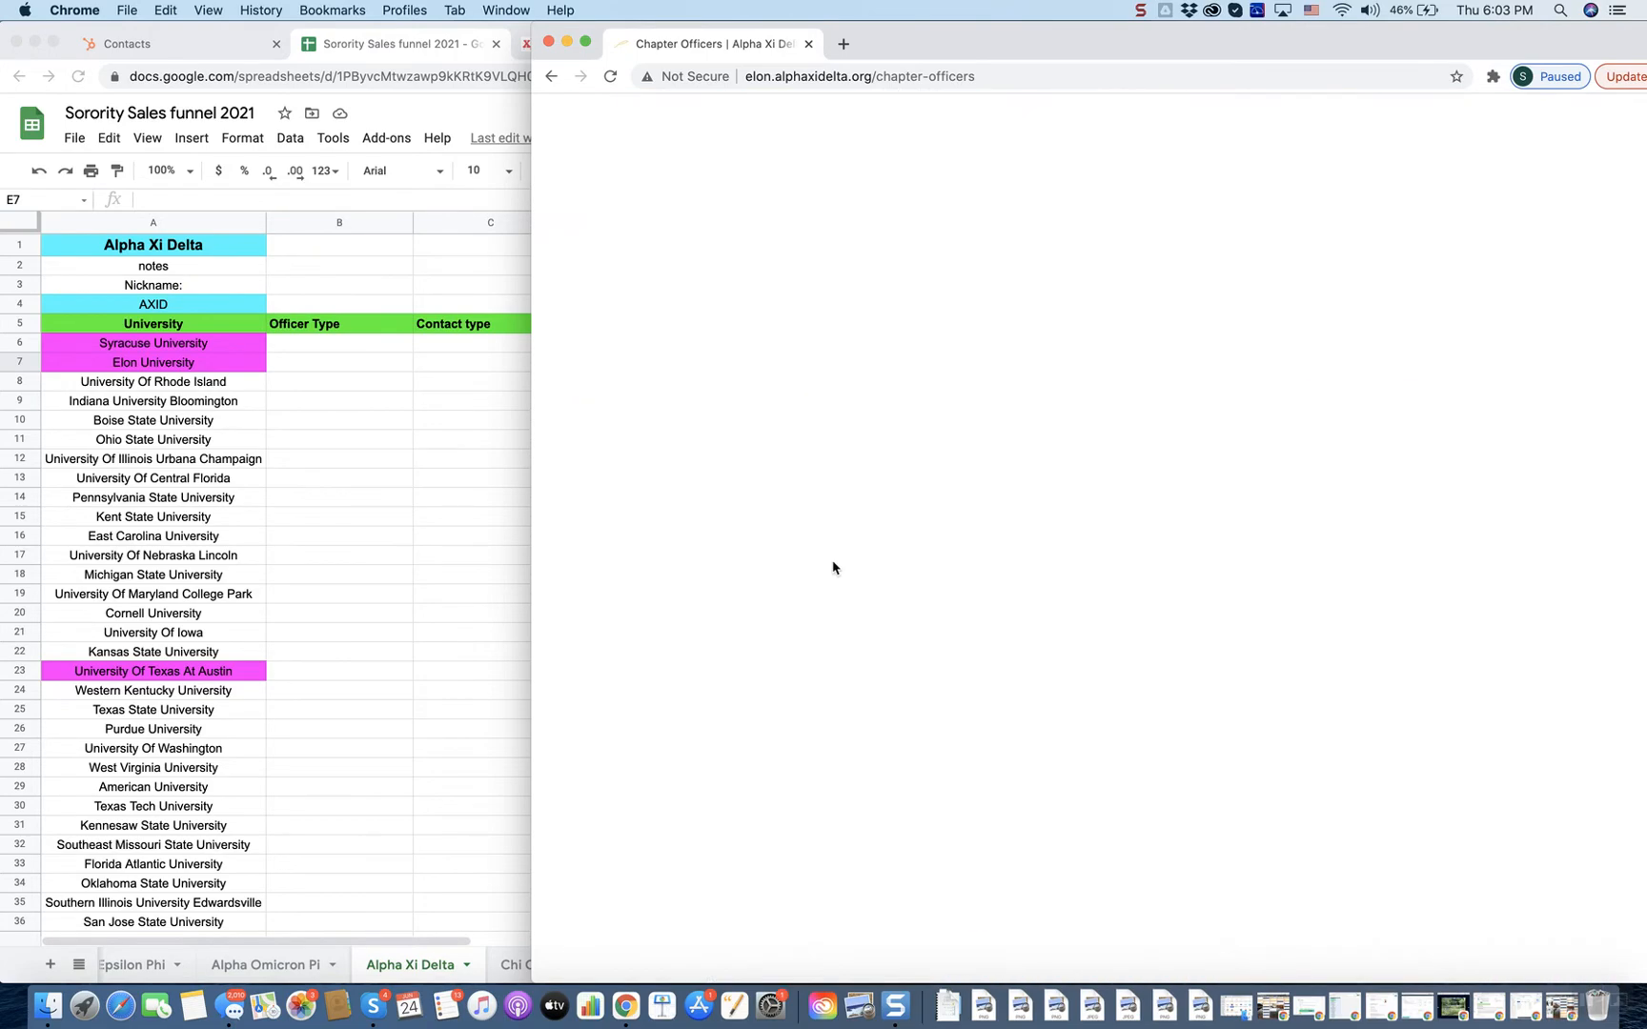
pyautogui.scroll(5, 832, 567)
pyautogui.scroll(1, 832, 568)
pyautogui.press('super+f')
pyautogui.write('@')
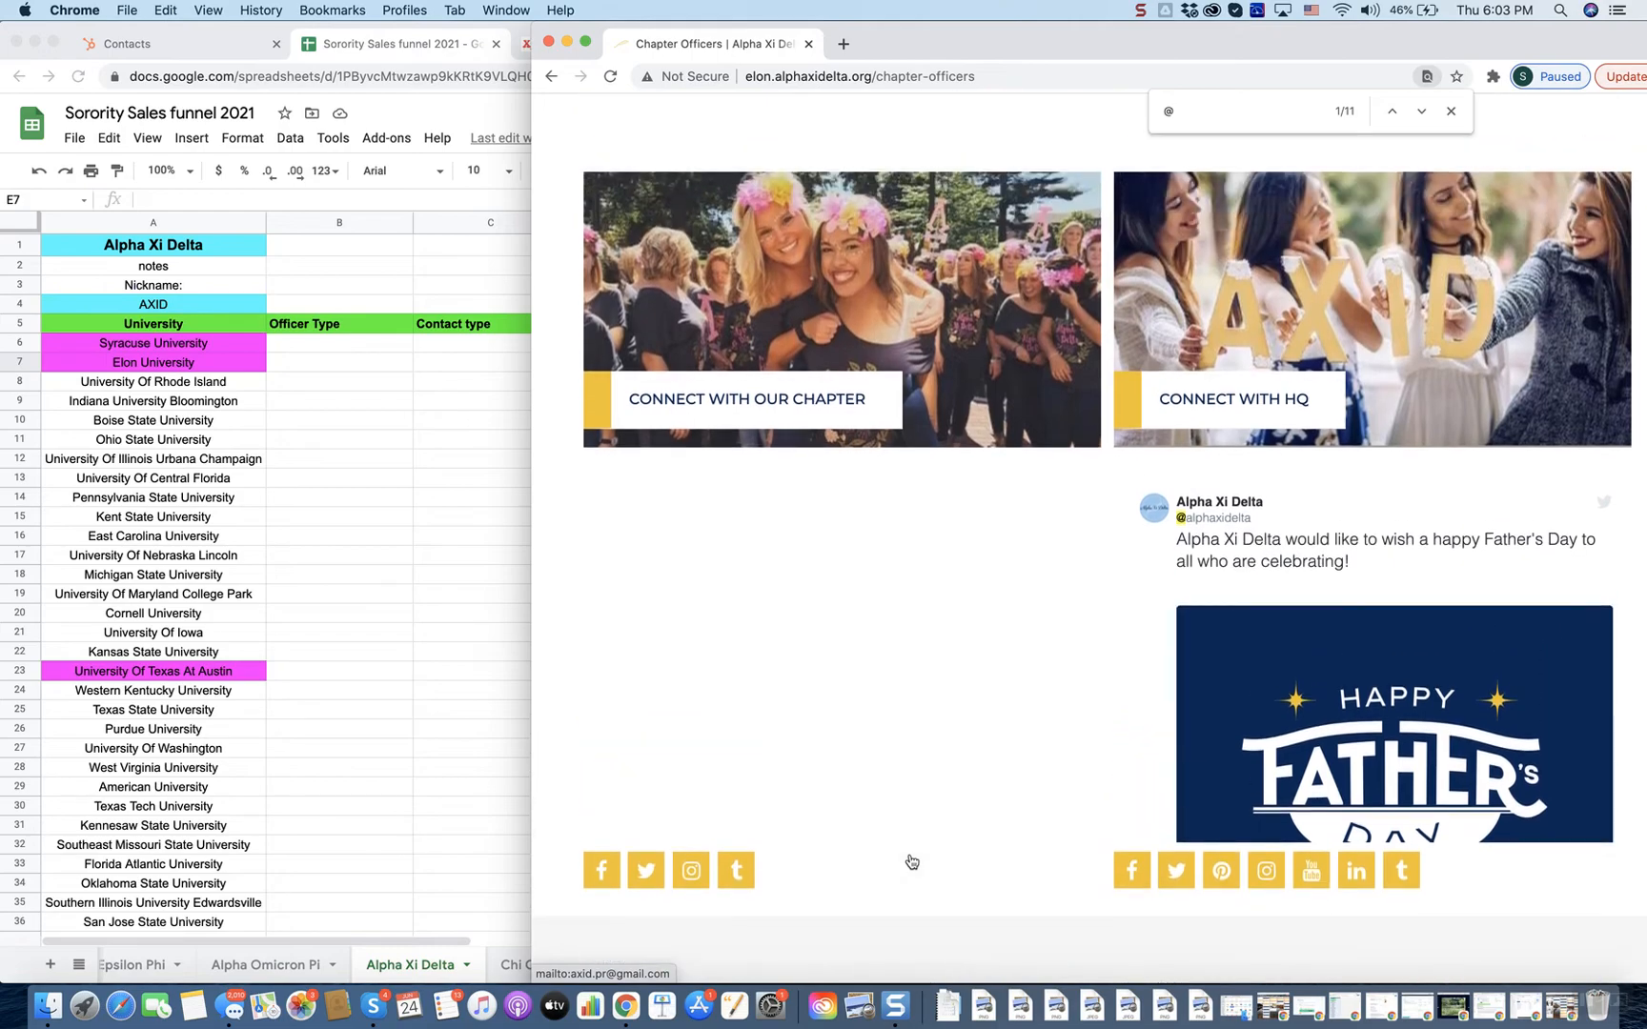
pyautogui.scroll(20, 911, 866)
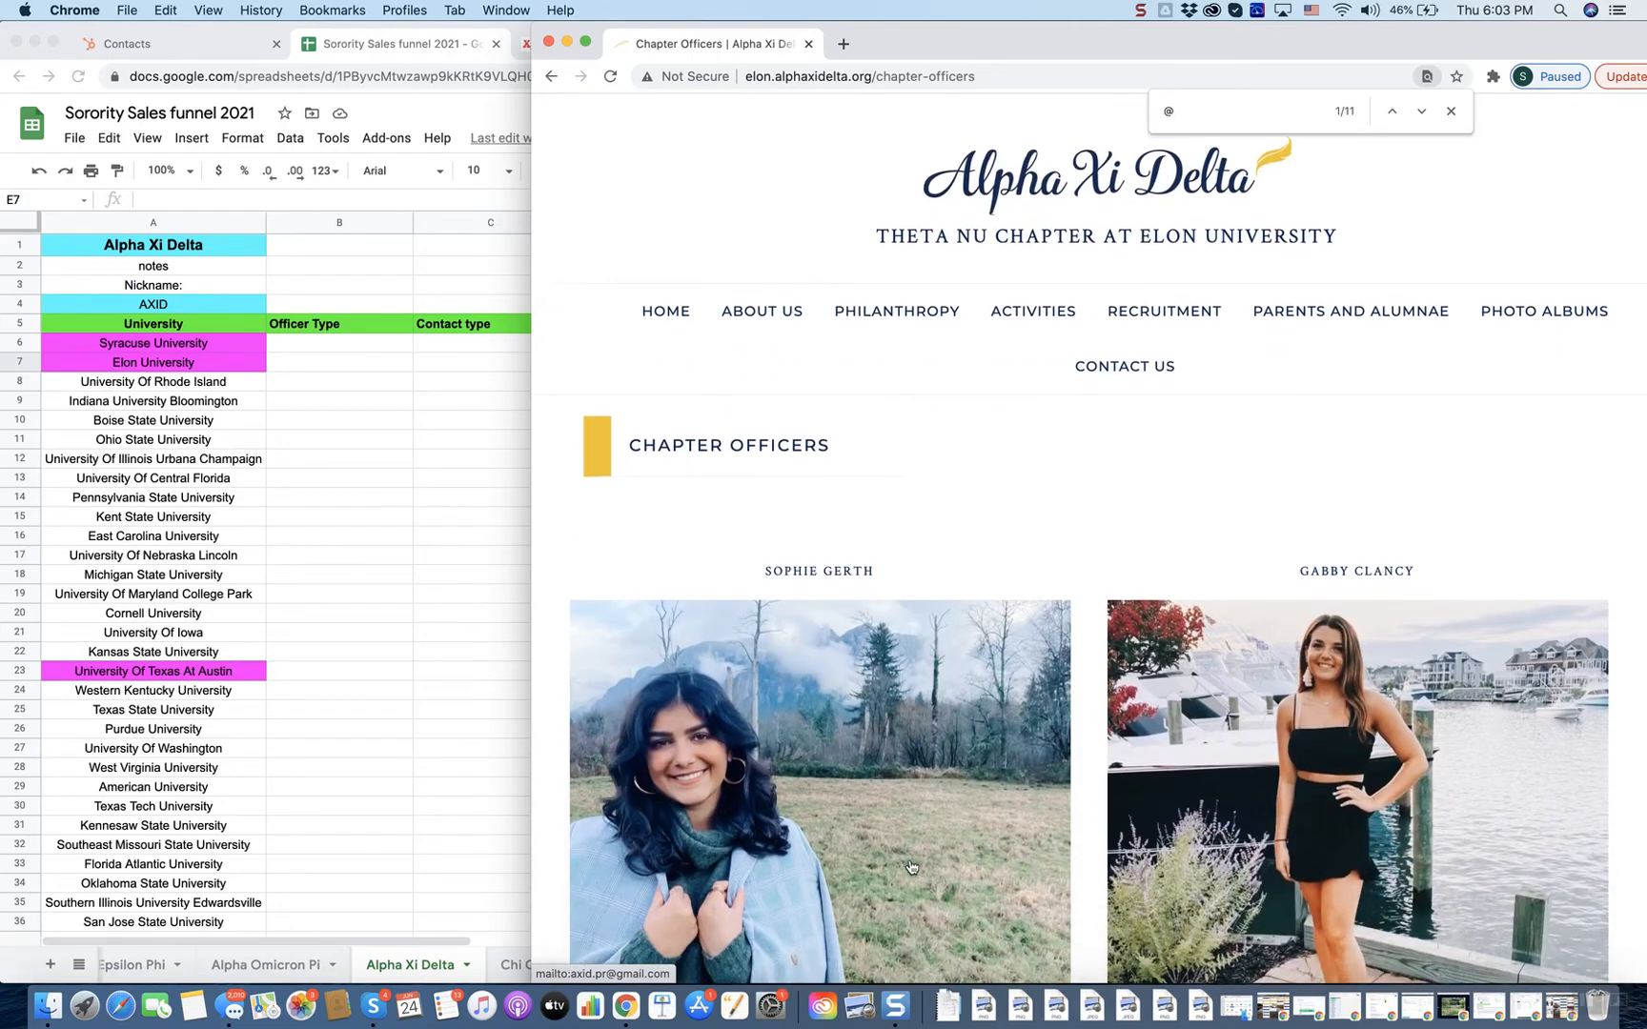
# - Copy the chapter president's e-mail from Elon's Contact Our Chapter page into the Email field of the new HubSpot contact
pyautogui.click(1134, 410)
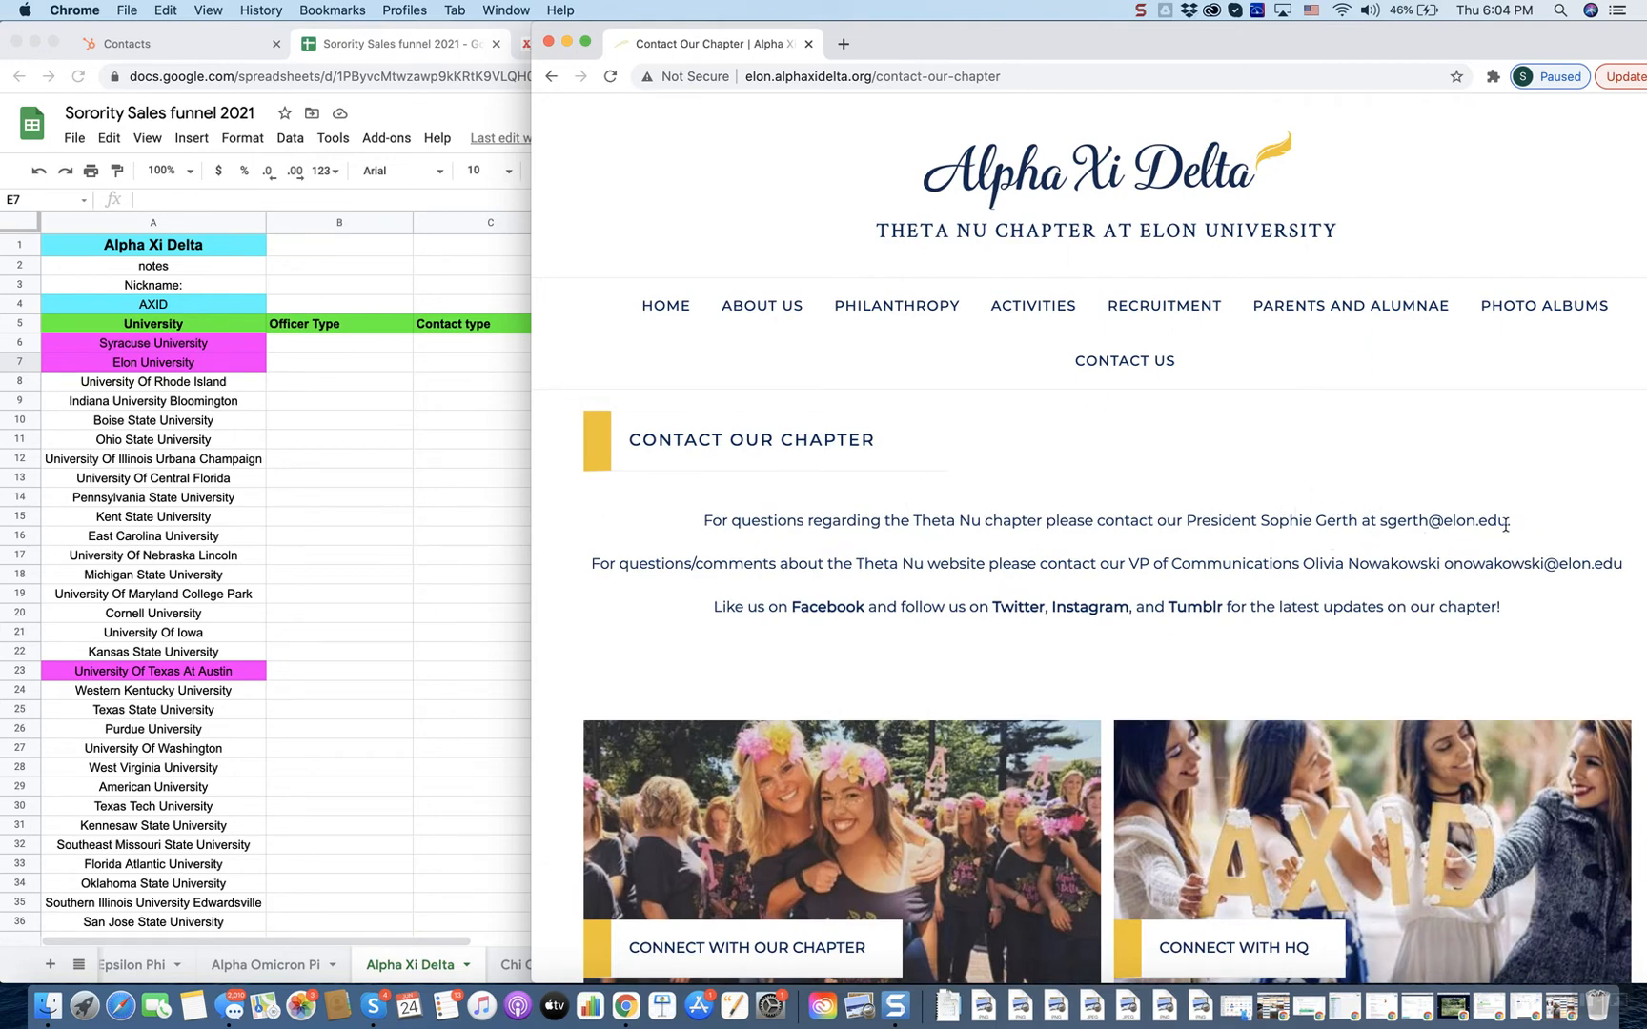
pyautogui.moveTo(1506, 524); pyautogui.dragTo(1387, 529)
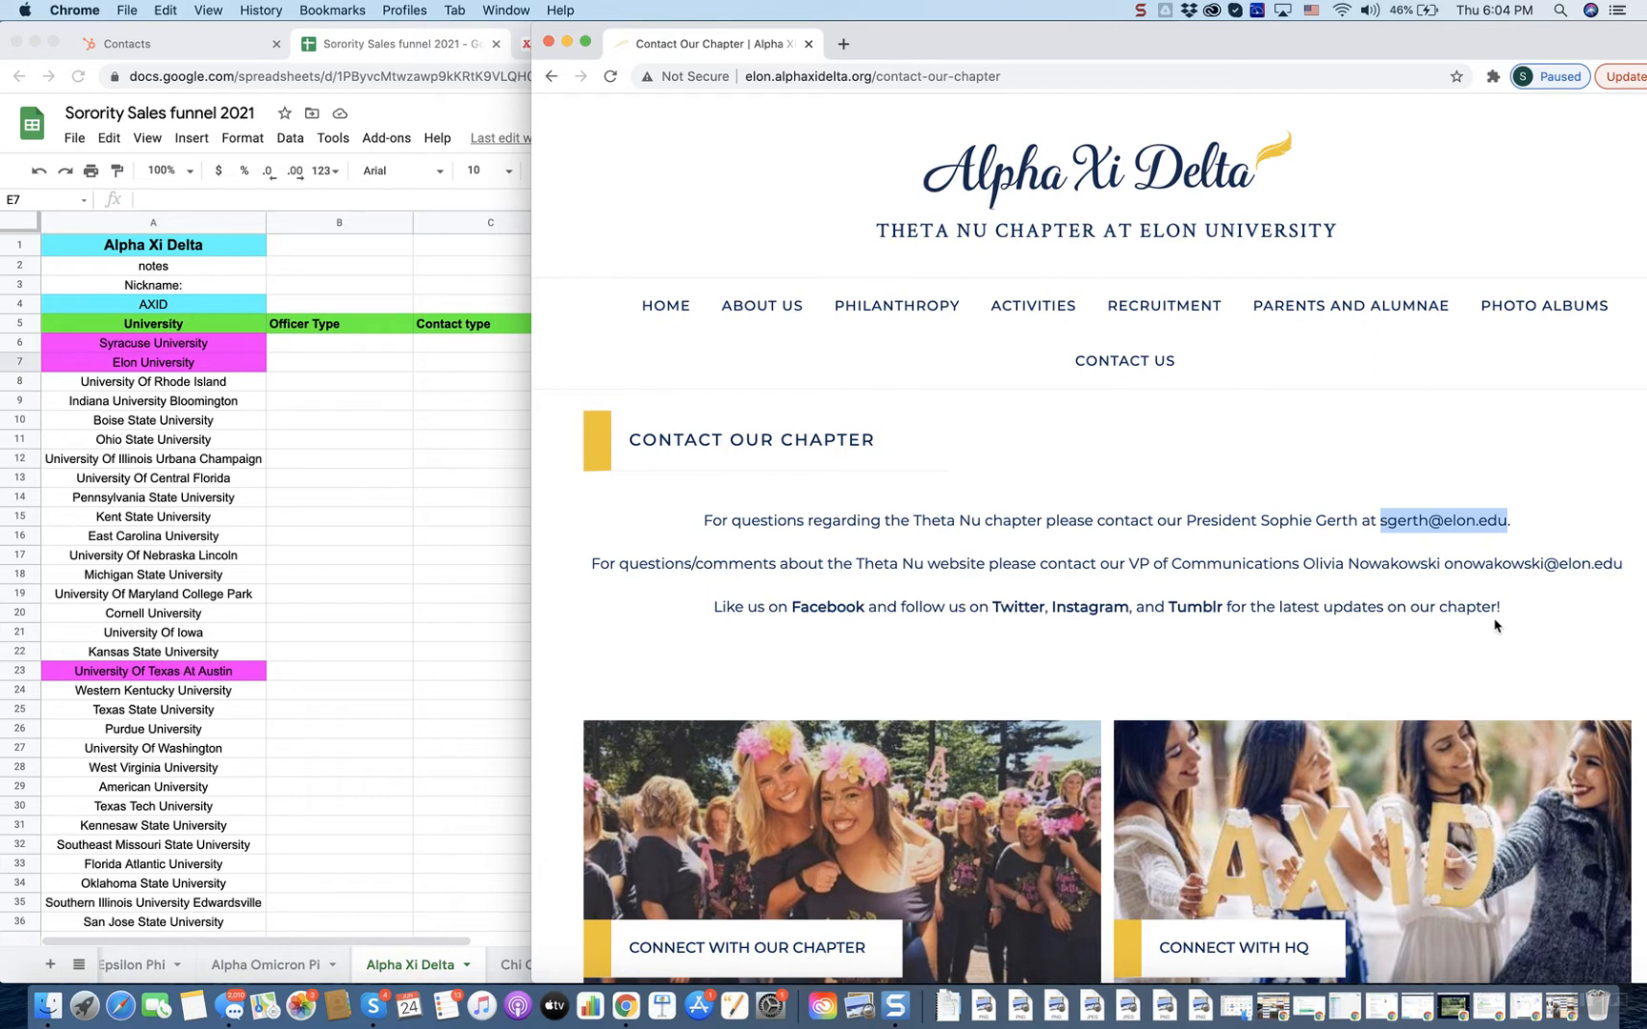
pyautogui.rightClick(1464, 520)
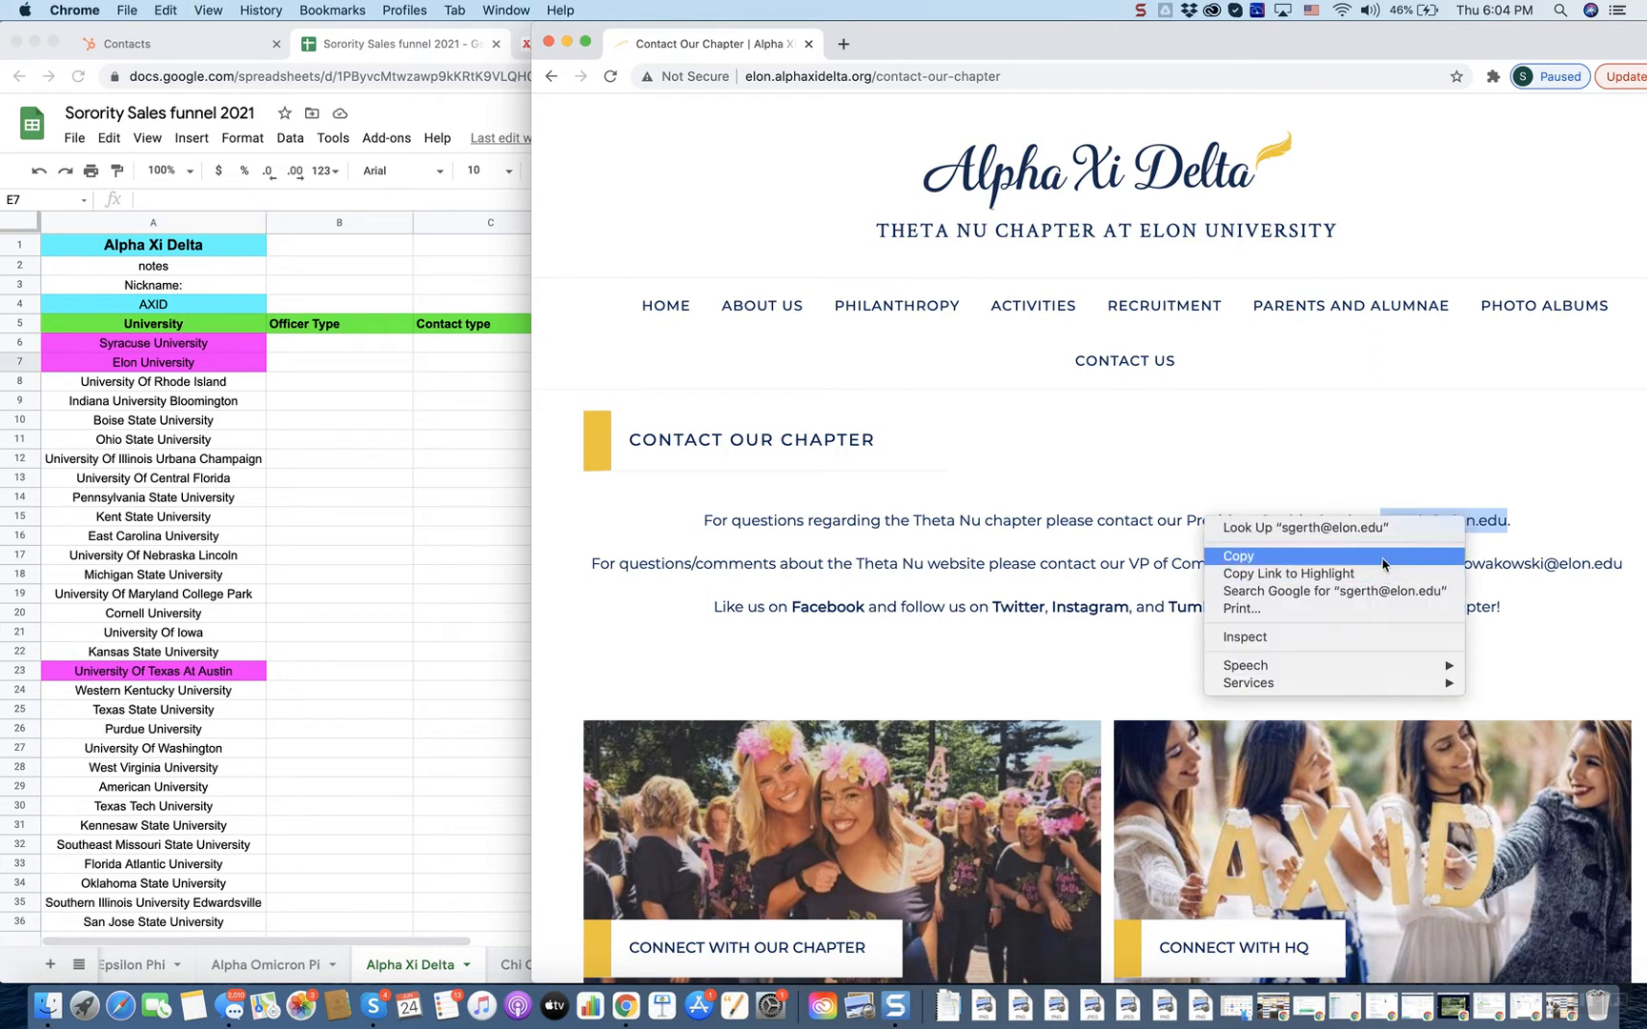
pyautogui.click(1392, 435)
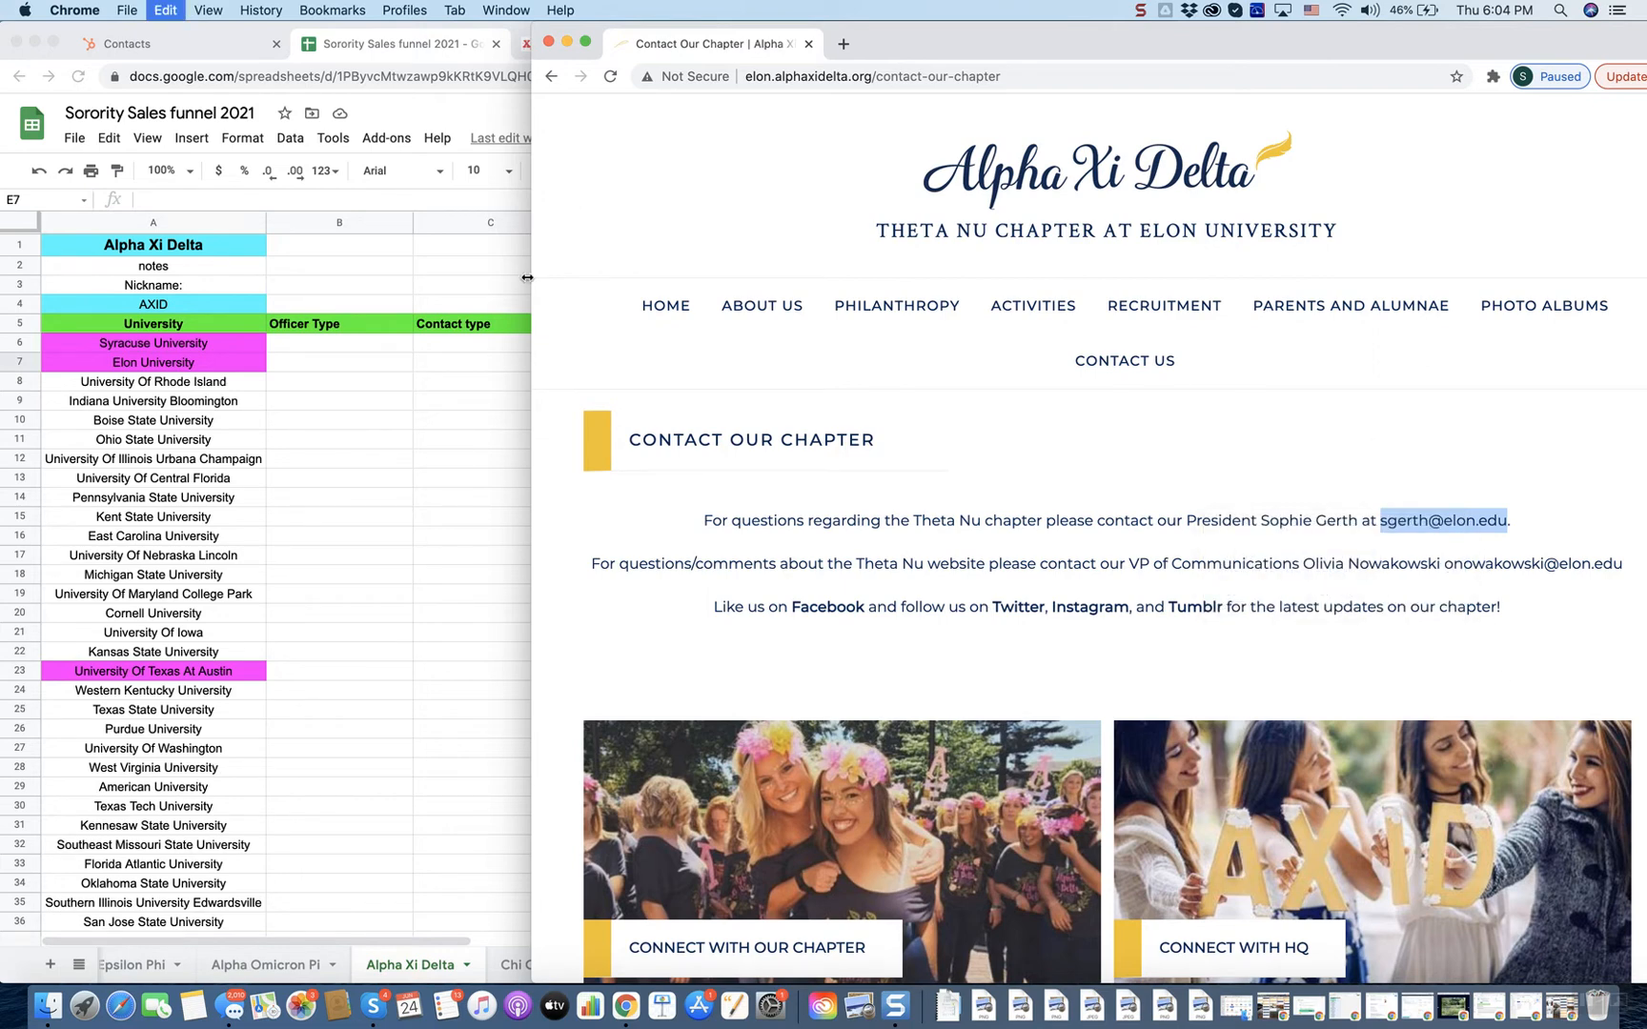
pyautogui.click(164, 56)
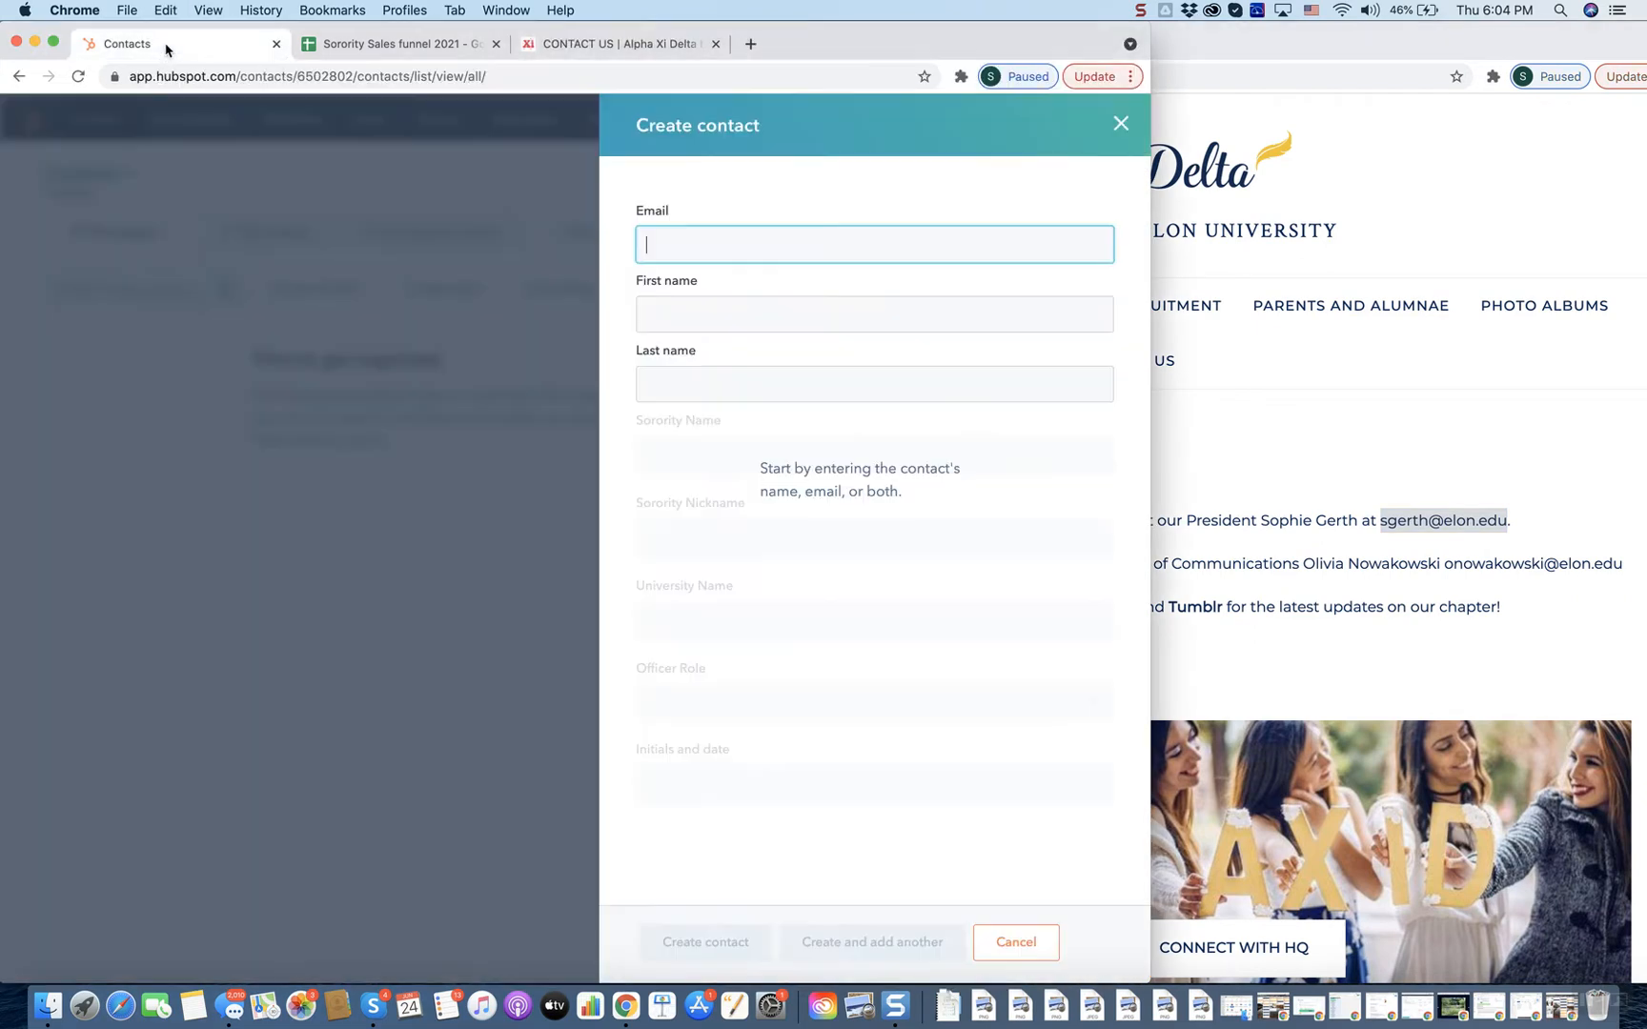
pyautogui.press('super+v')
# - Fill in the HubSpot contact's last name and first name with the president's name copied from the Elon page
pyautogui.click(1398, 516)
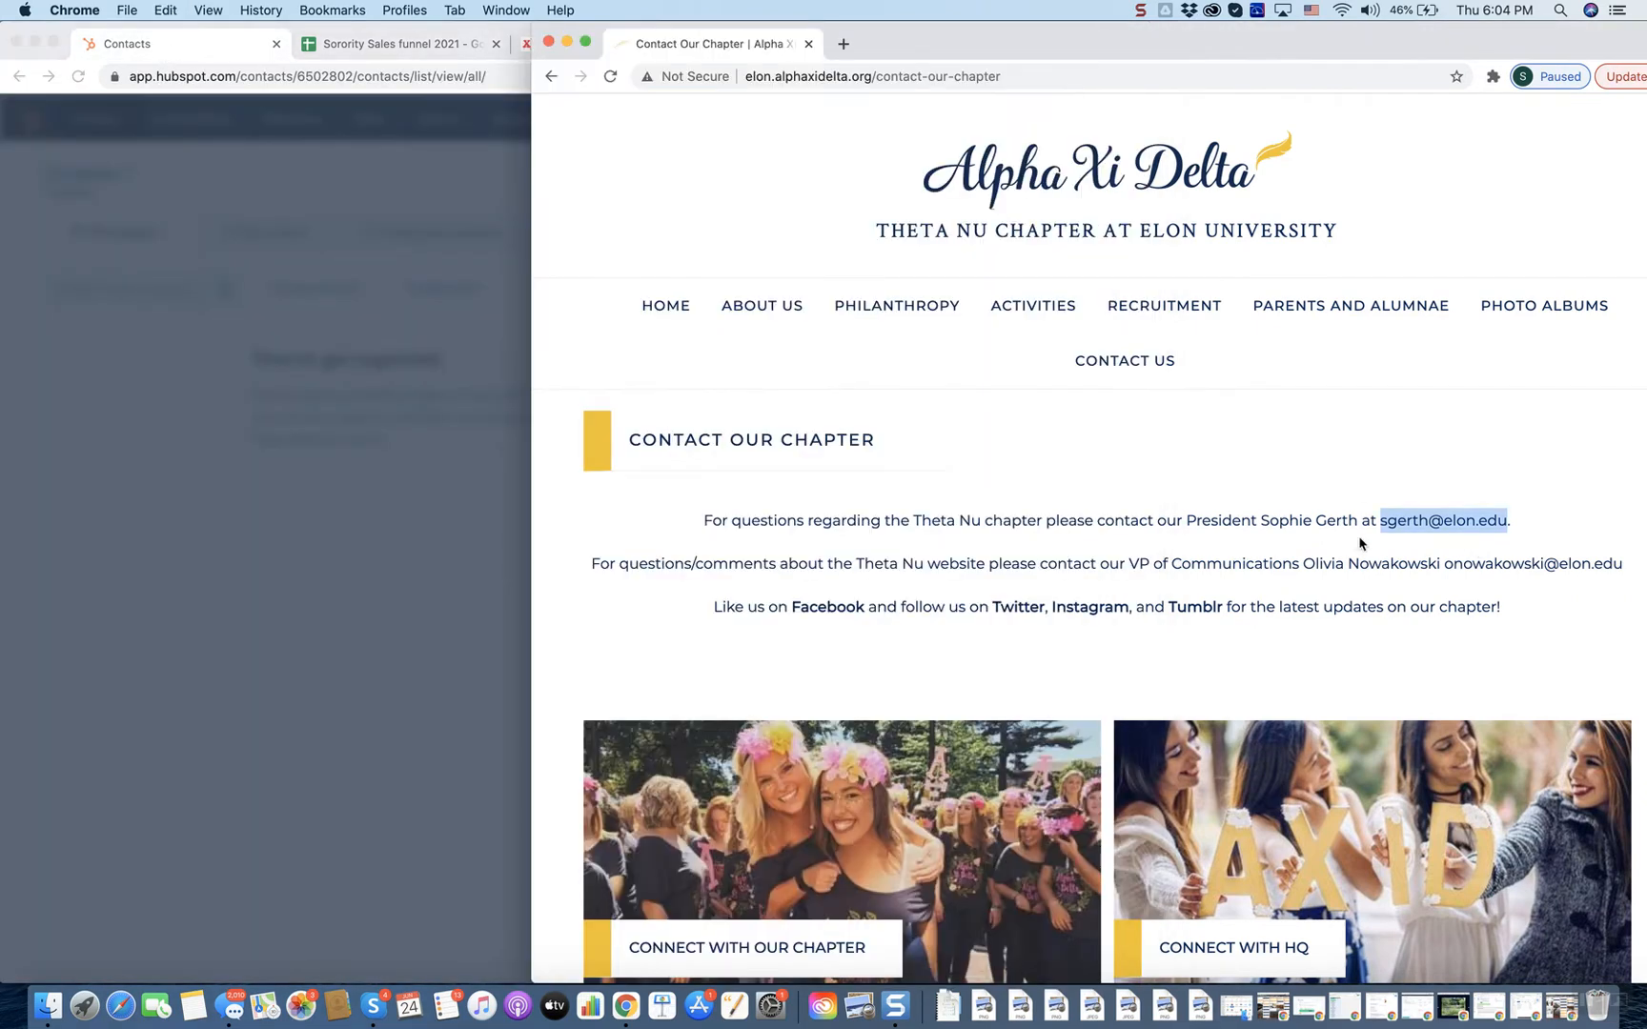
pyautogui.moveTo(1352, 520); pyautogui.dragTo(1320, 517)
pyautogui.click(471, 584)
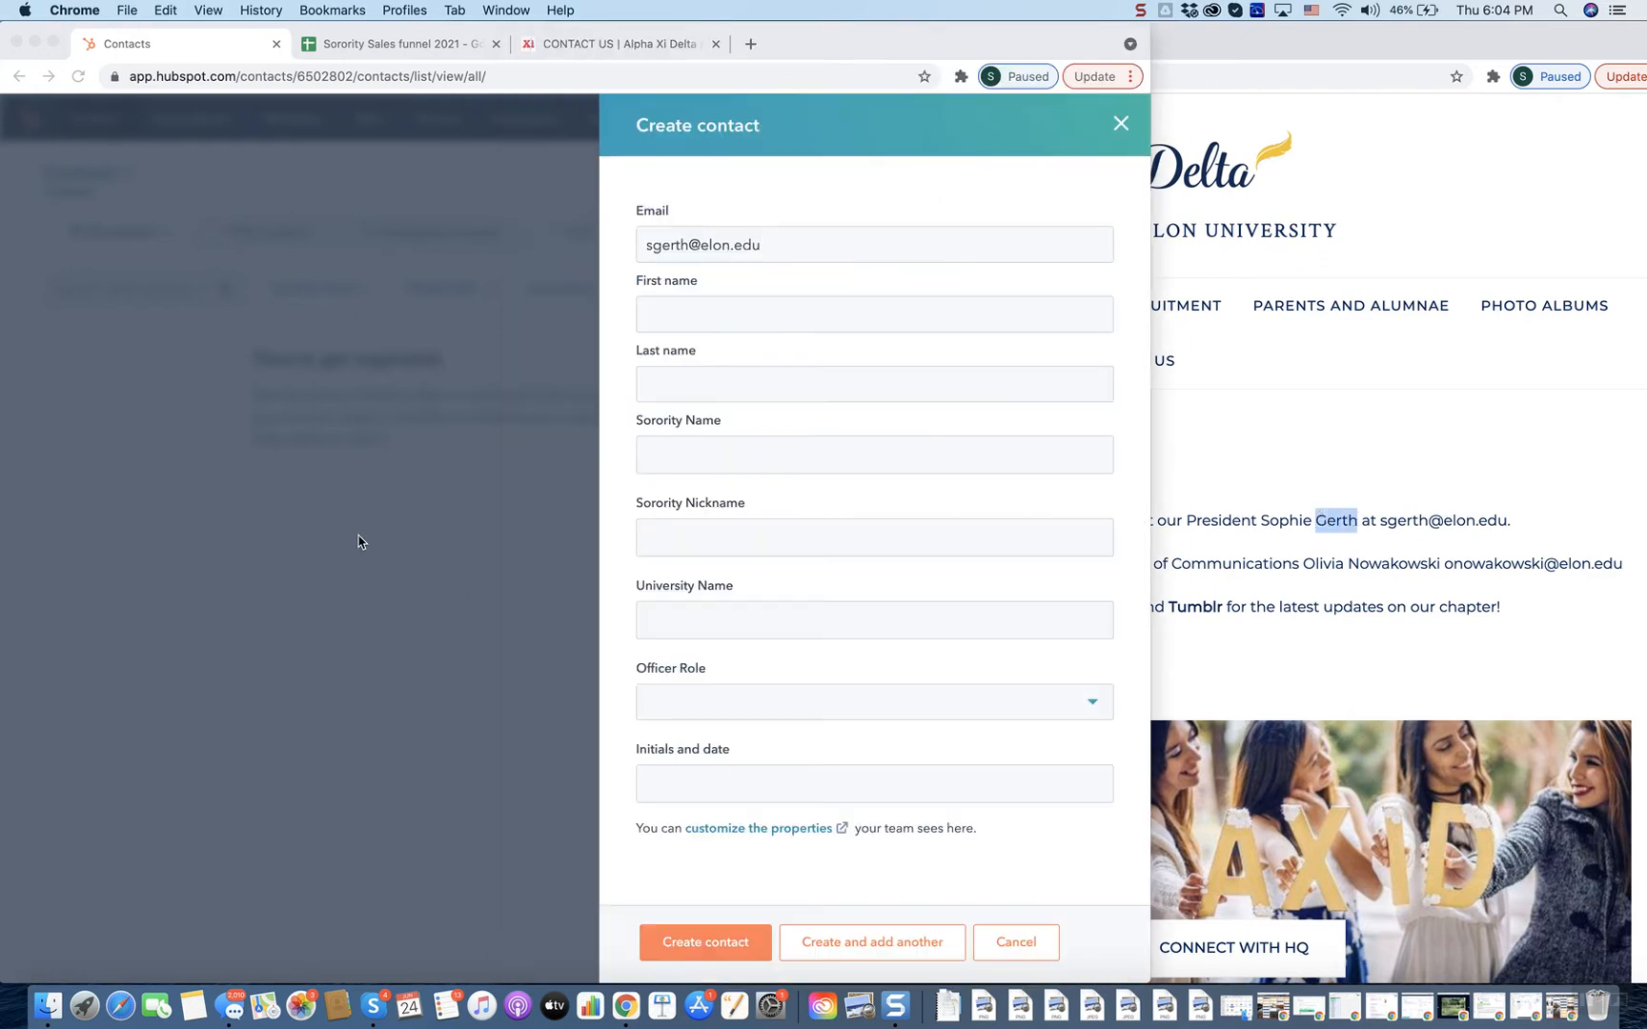
pyautogui.click(728, 384)
pyautogui.click(1295, 486)
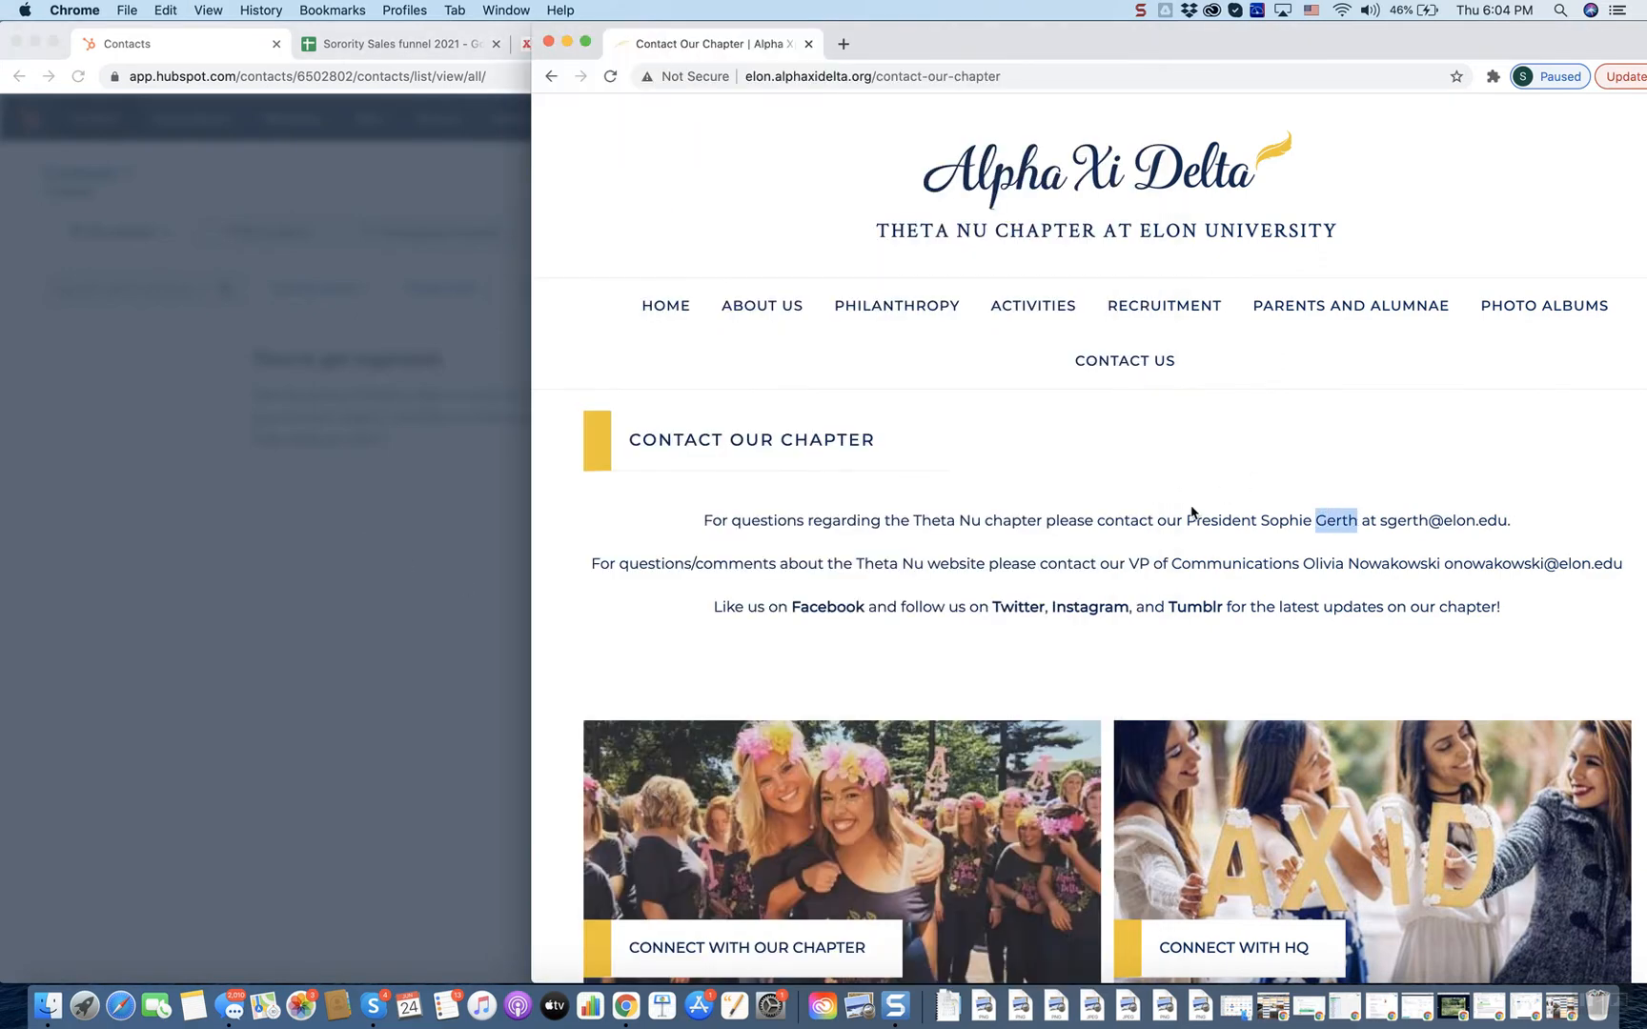
pyautogui.moveTo(1313, 519); pyautogui.dragTo(1262, 523)
pyautogui.press('super+c')
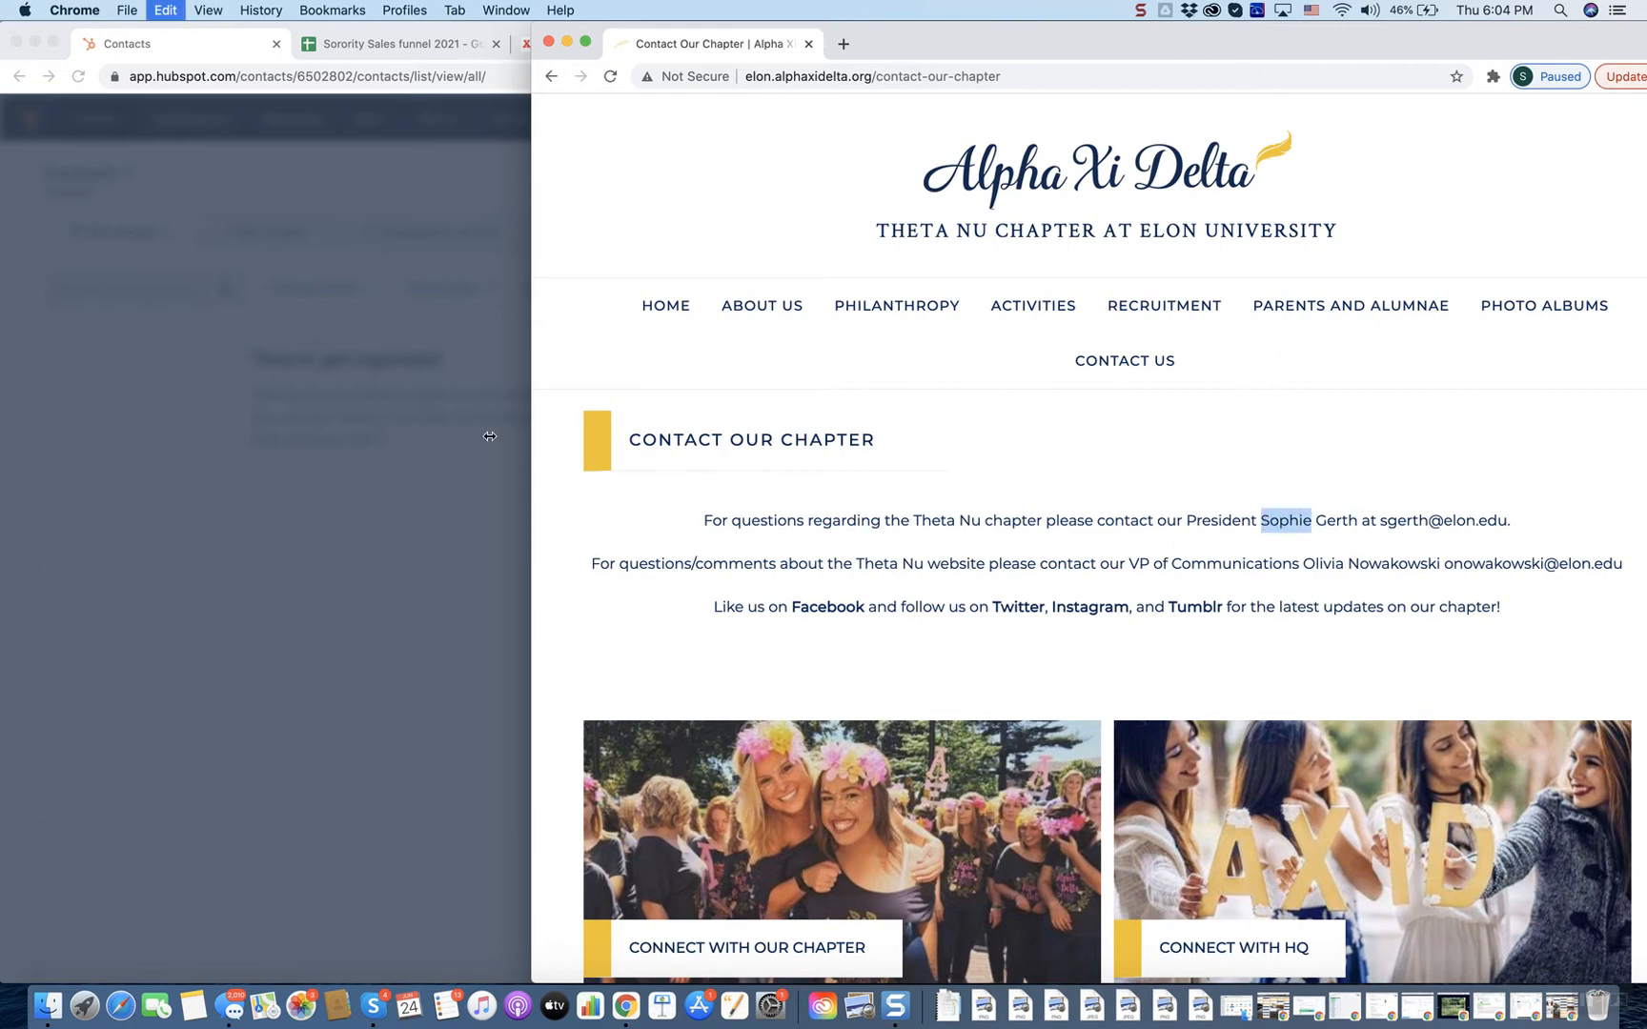
pyautogui.click(489, 443)
pyautogui.click(732, 328)
pyautogui.press('super+v')
# - Copy Alpha Xi Delta from sheet cell A1 into the contact's Sorority Name field
pyautogui.click(760, 448)
pyautogui.click(1243, 410)
pyautogui.click(359, 40)
pyautogui.click(150, 247)
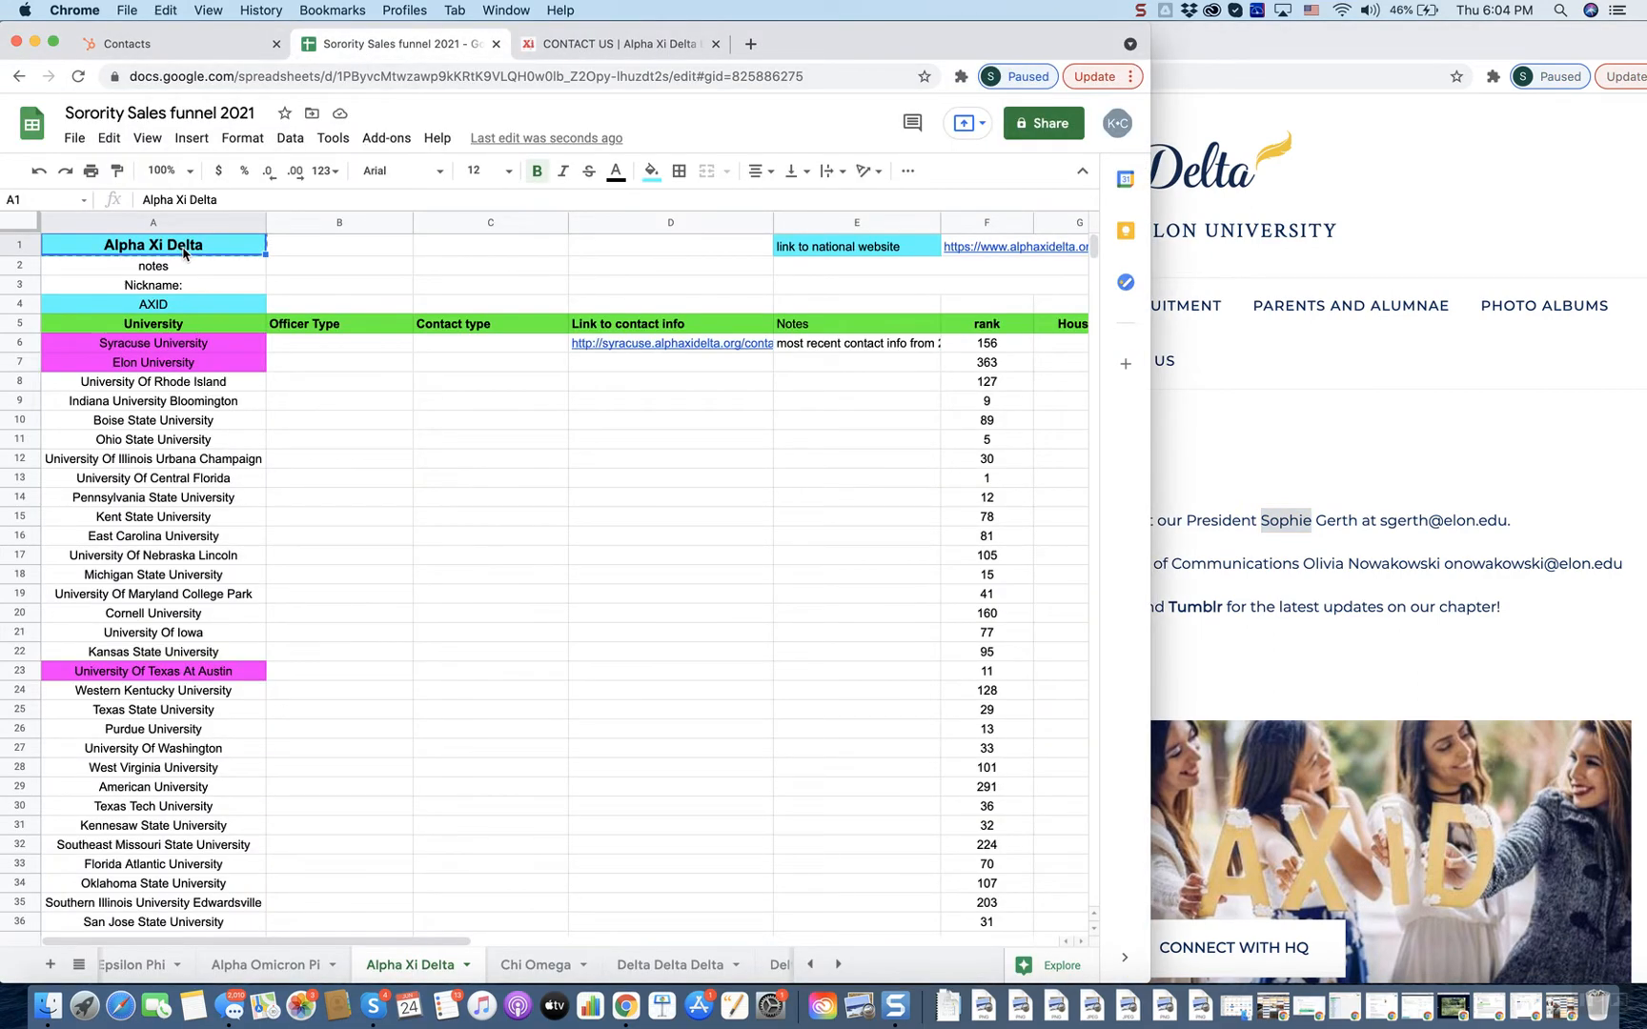
pyautogui.click(134, 47)
pyautogui.click(615, 45)
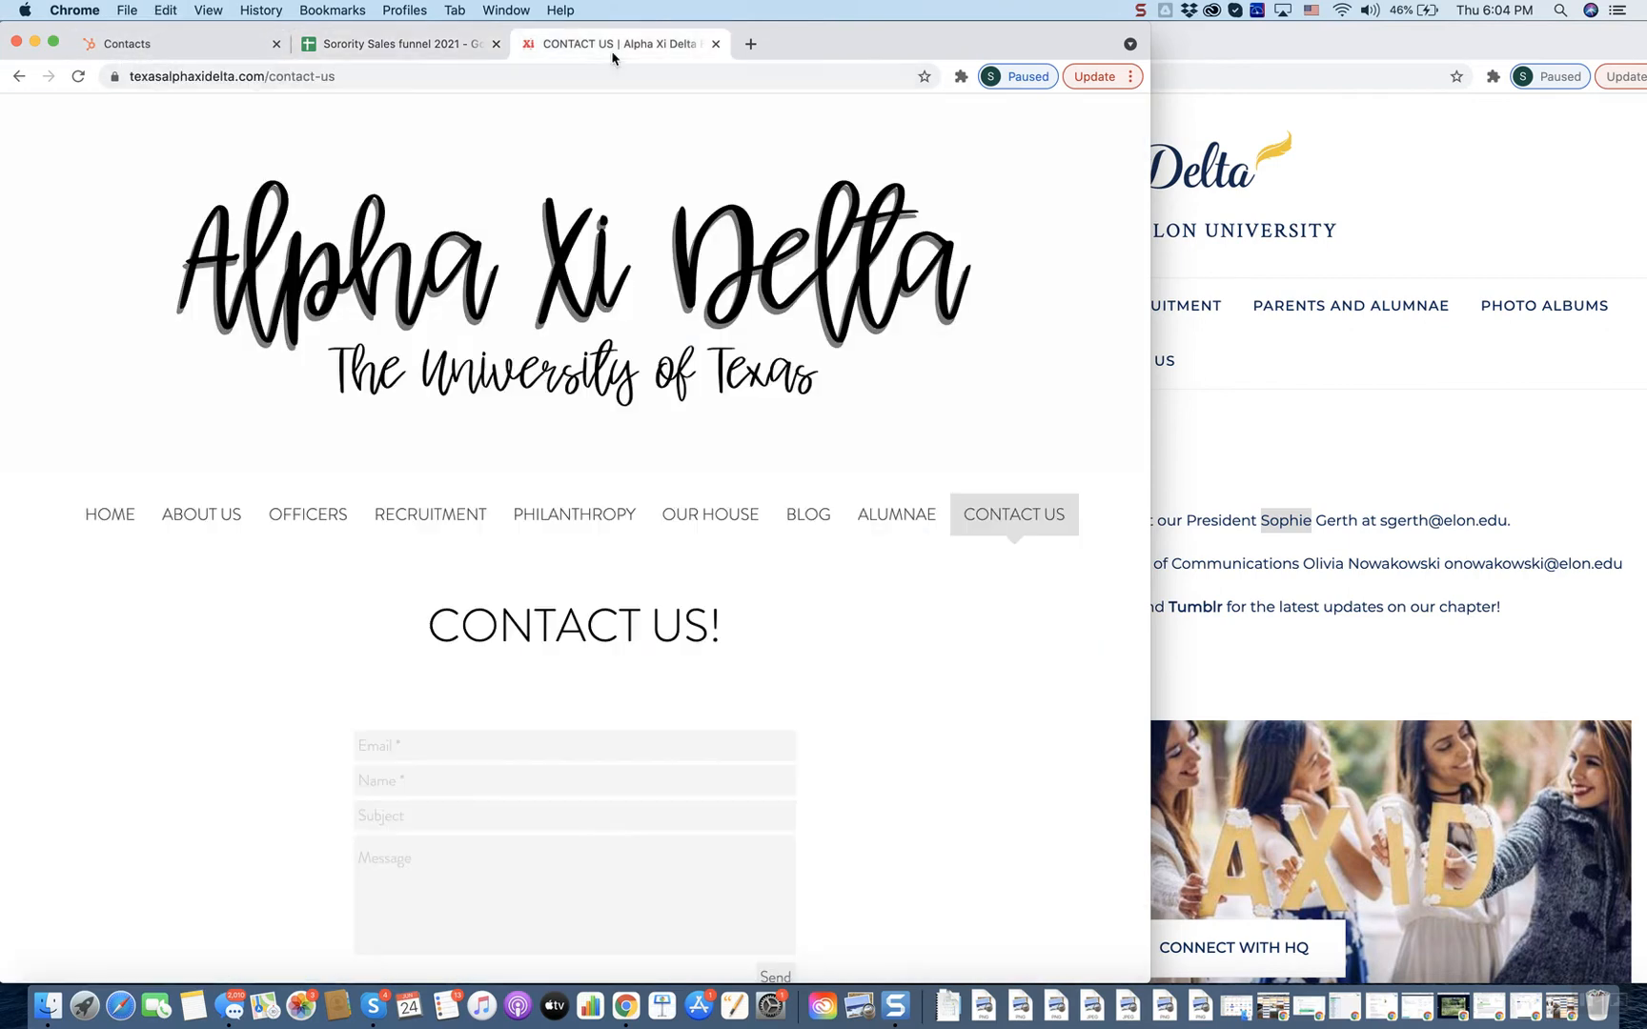
pyautogui.click(243, 44)
pyautogui.press('super+v')
# - Copy the nickname AXID from sheet cell A4 into the contact's Sorority Nickname field
pyautogui.click(710, 531)
pyautogui.click(404, 48)
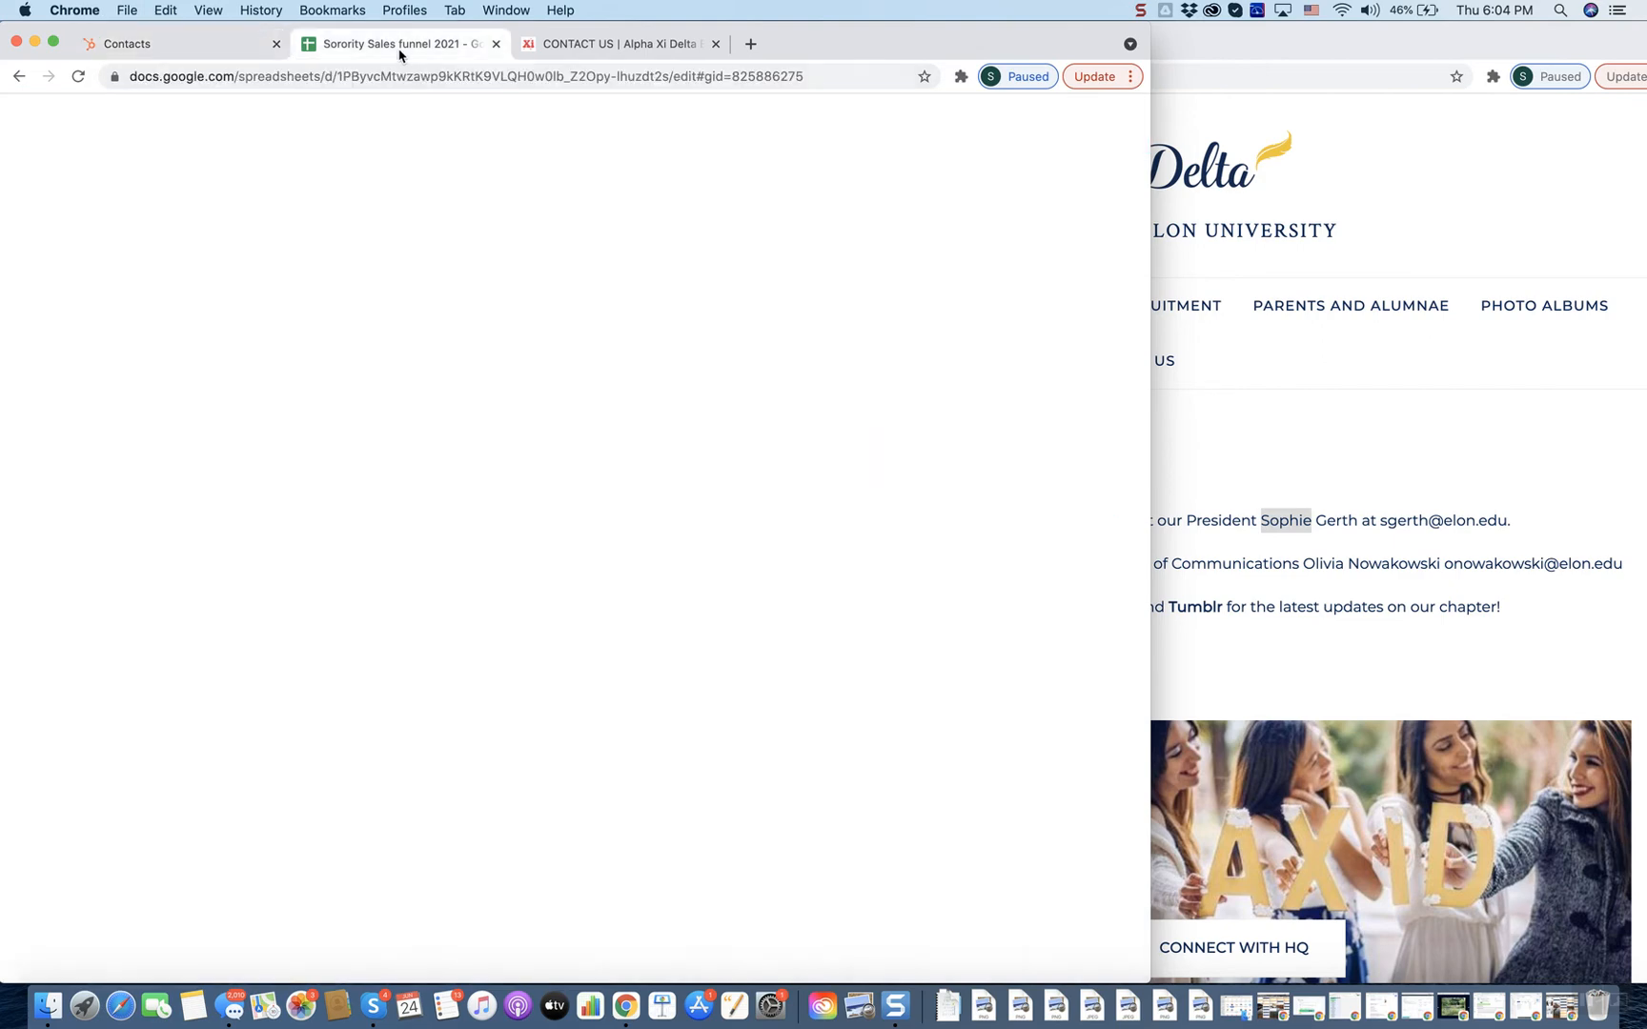
pyautogui.click(195, 308)
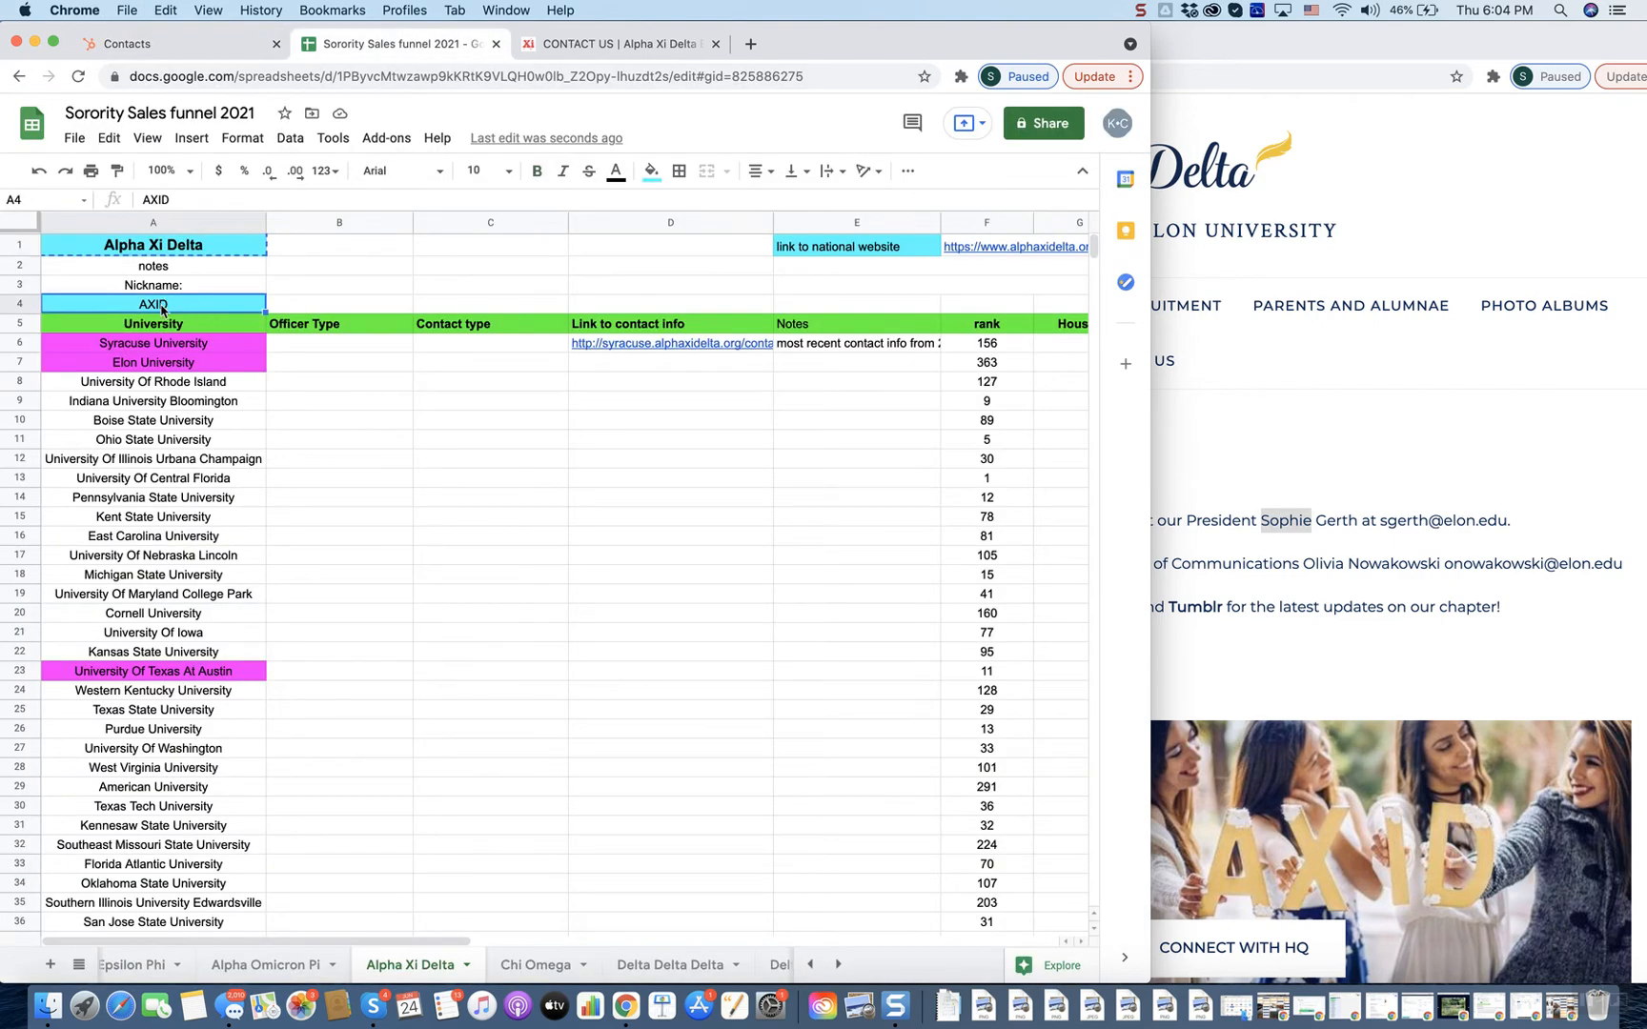
pyautogui.press('super+c')
pyautogui.click(154, 44)
pyautogui.press('super+v')
# - Copy Elon University from sheet cell A7 into the contact's University Name field
pyautogui.click(367, 48)
pyautogui.click(188, 366)
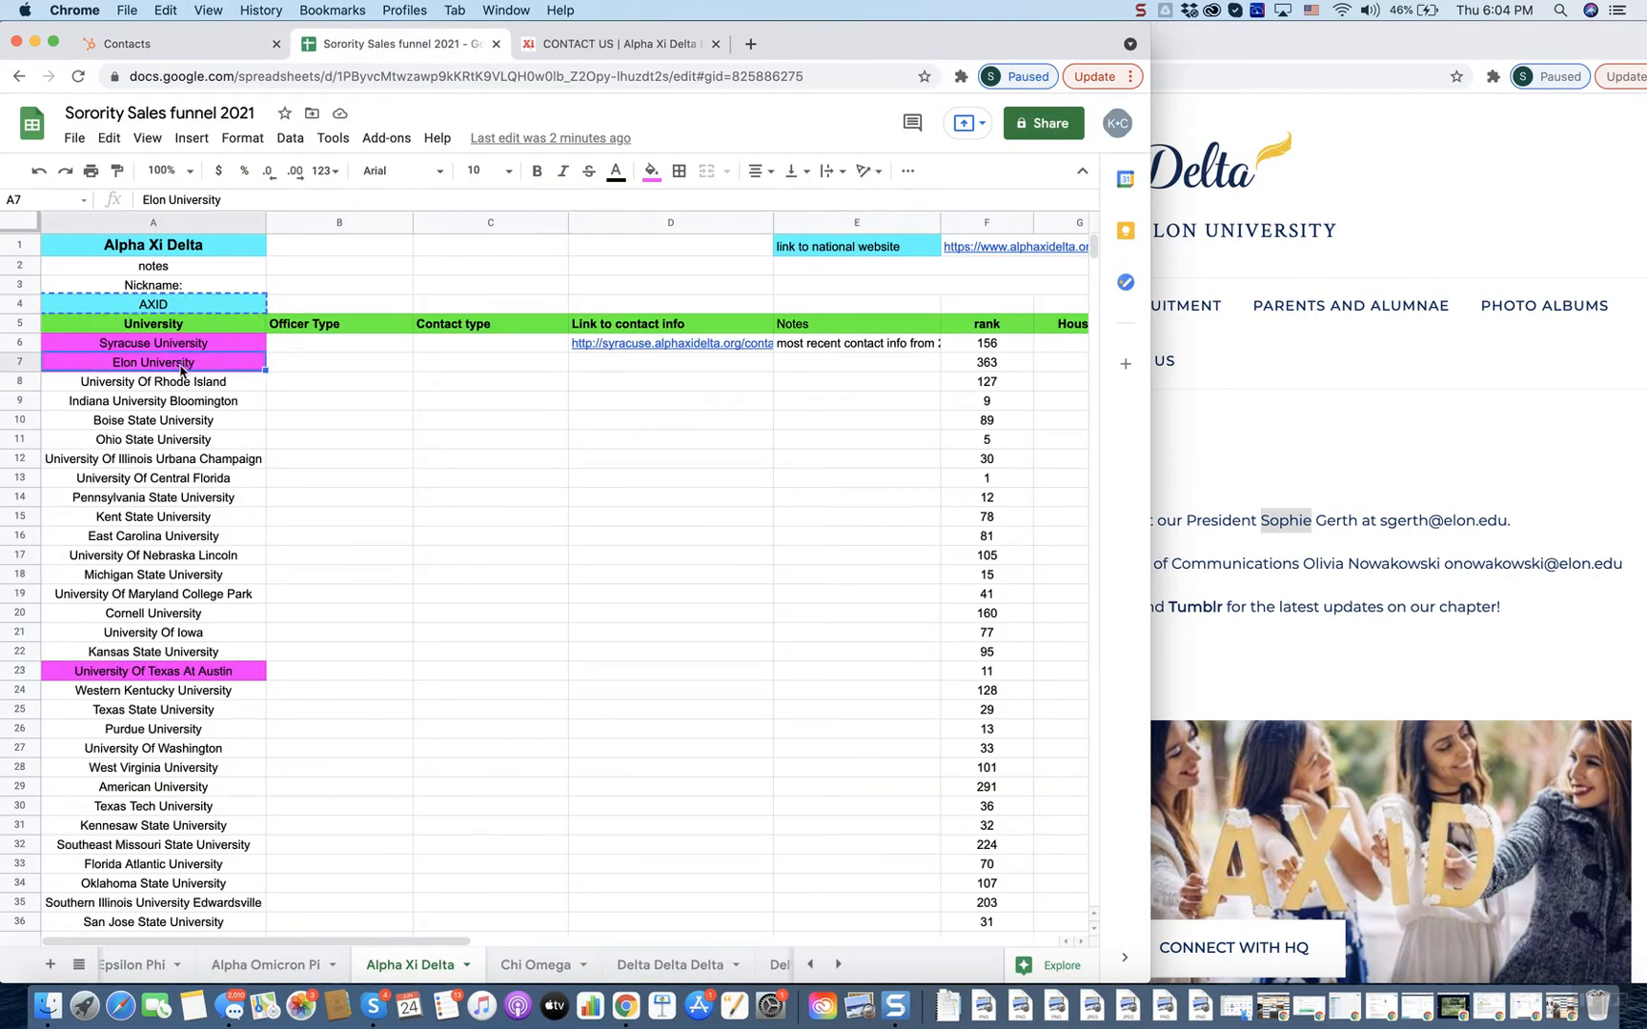
pyautogui.press('super+c')
pyautogui.click(149, 44)
pyautogui.click(750, 624)
pyautogui.press('super+v')
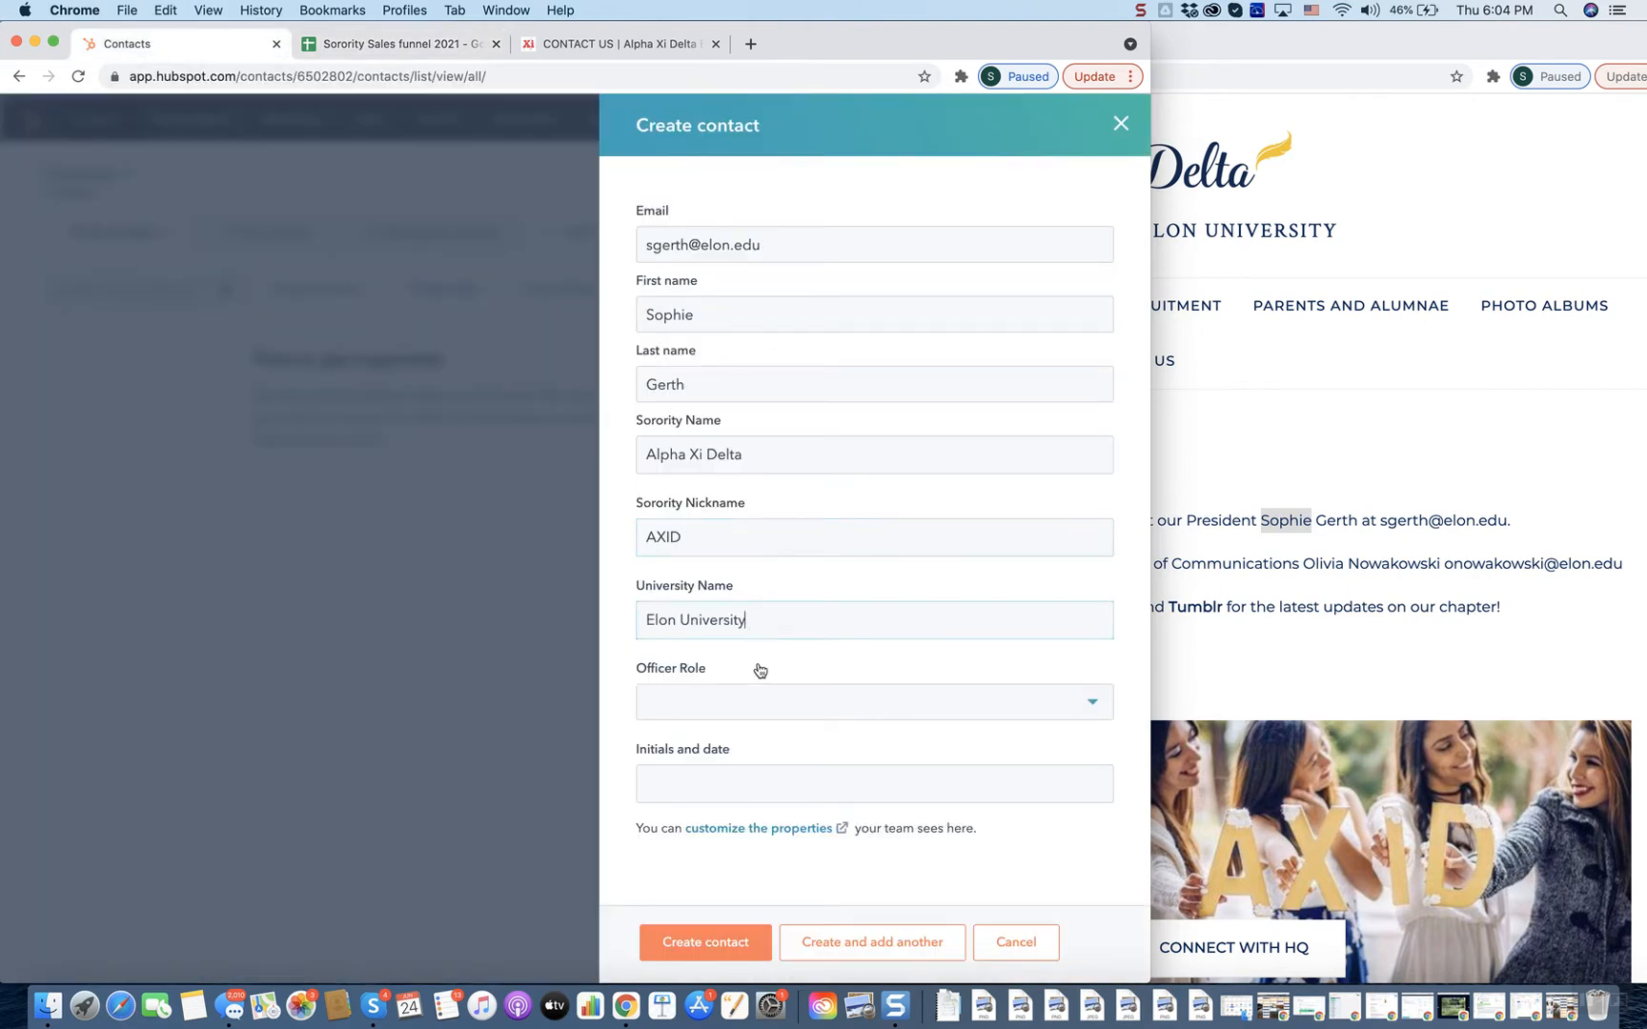
# - Set the officer role to President and initials and date to TS624, and create the contact with another blank form to follow
pyautogui.click(961, 706)
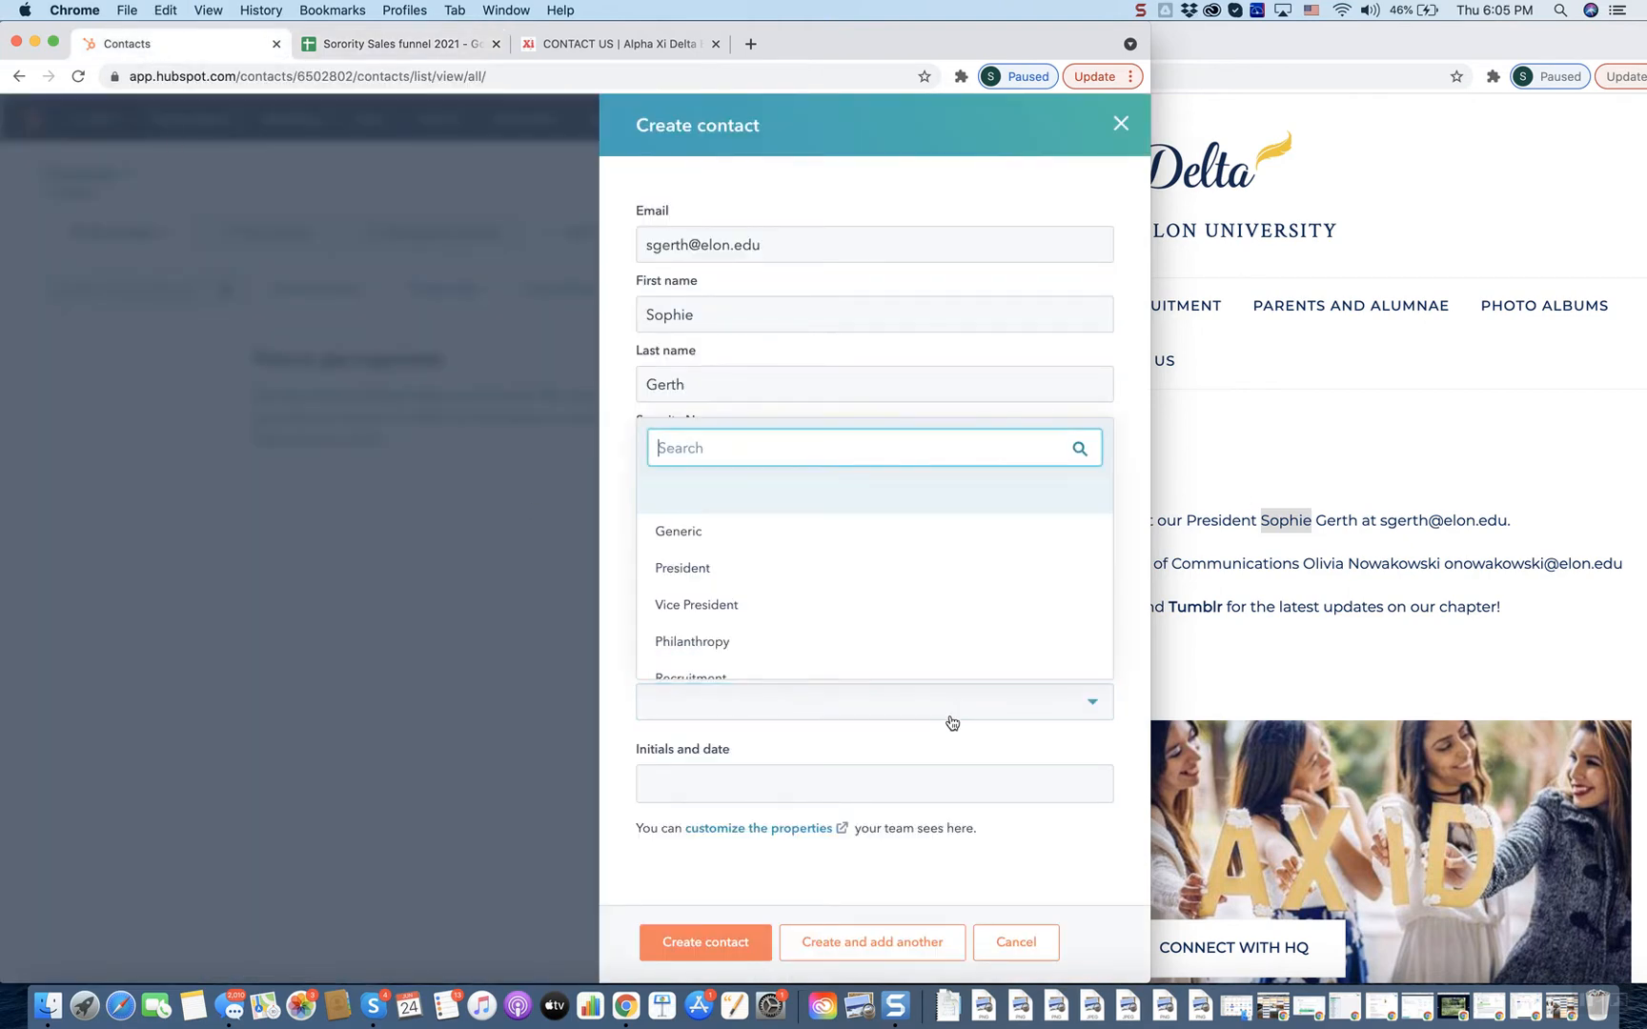
pyautogui.click(778, 572)
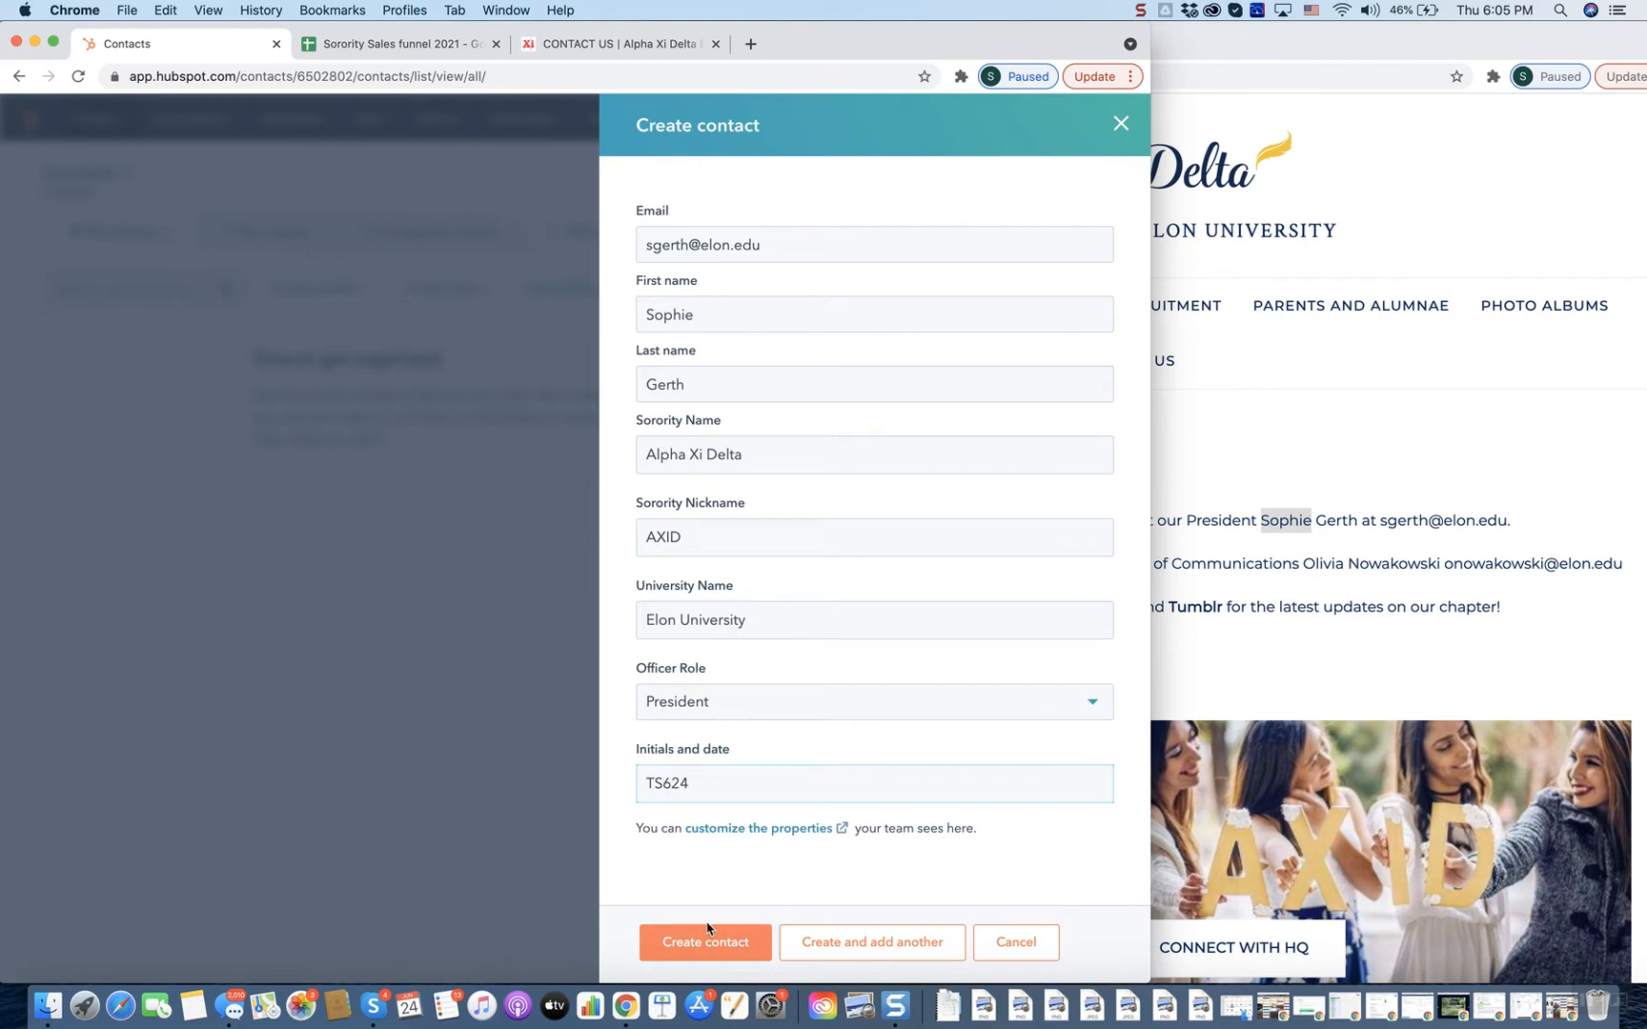
pyautogui.click(881, 949)
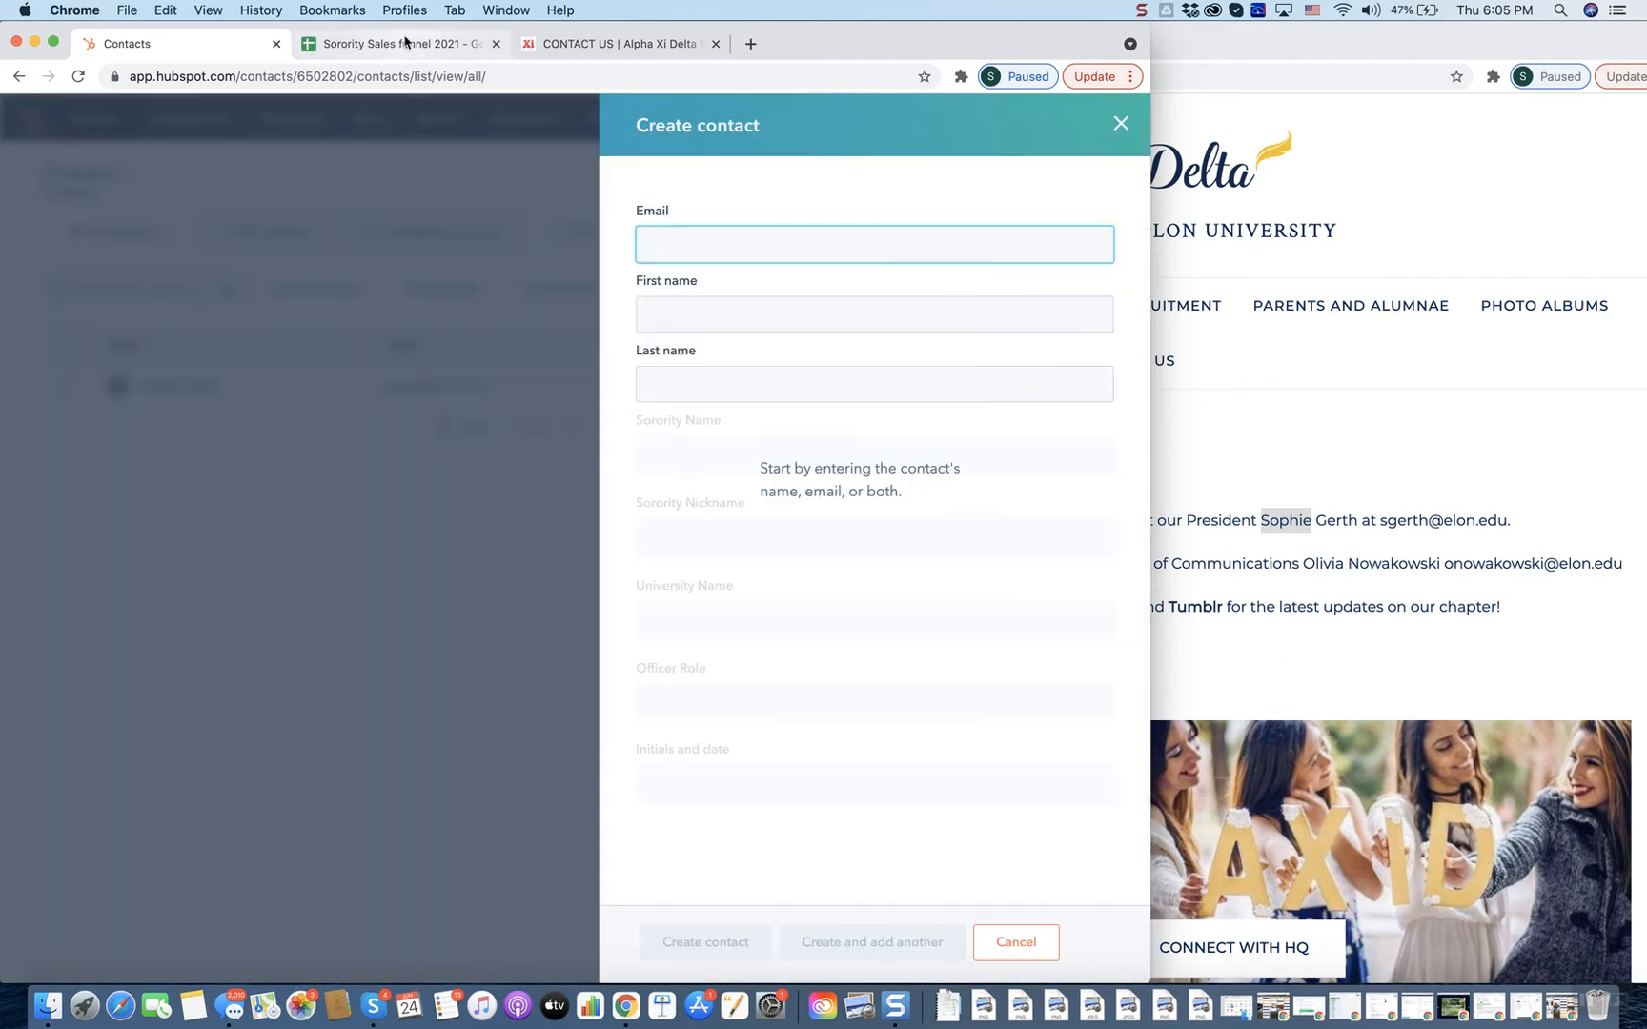
# - Copy the Elon contact page's URL, elon.alphaxidelta.org/contact-our-chapter, into the Link to contact info cell D7 for Elon University
pyautogui.click(405, 42)
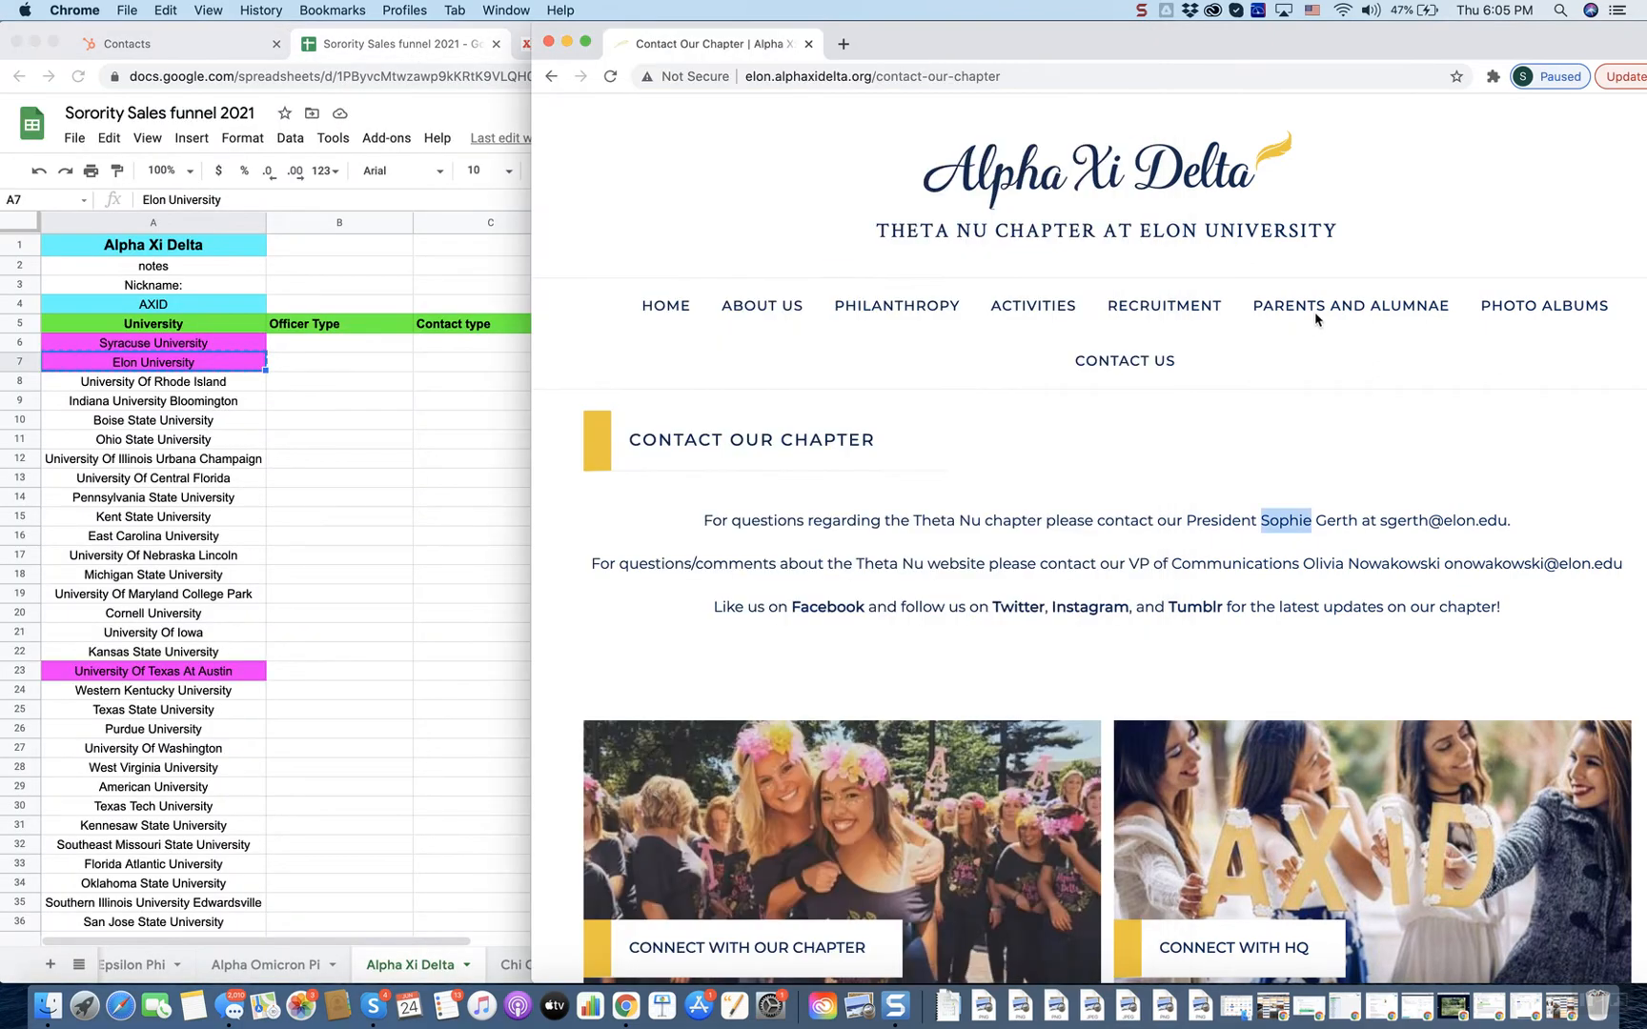
pyautogui.click(1318, 318)
pyautogui.click(1017, 75)
pyautogui.press('super+c')
pyautogui.click(369, 373)
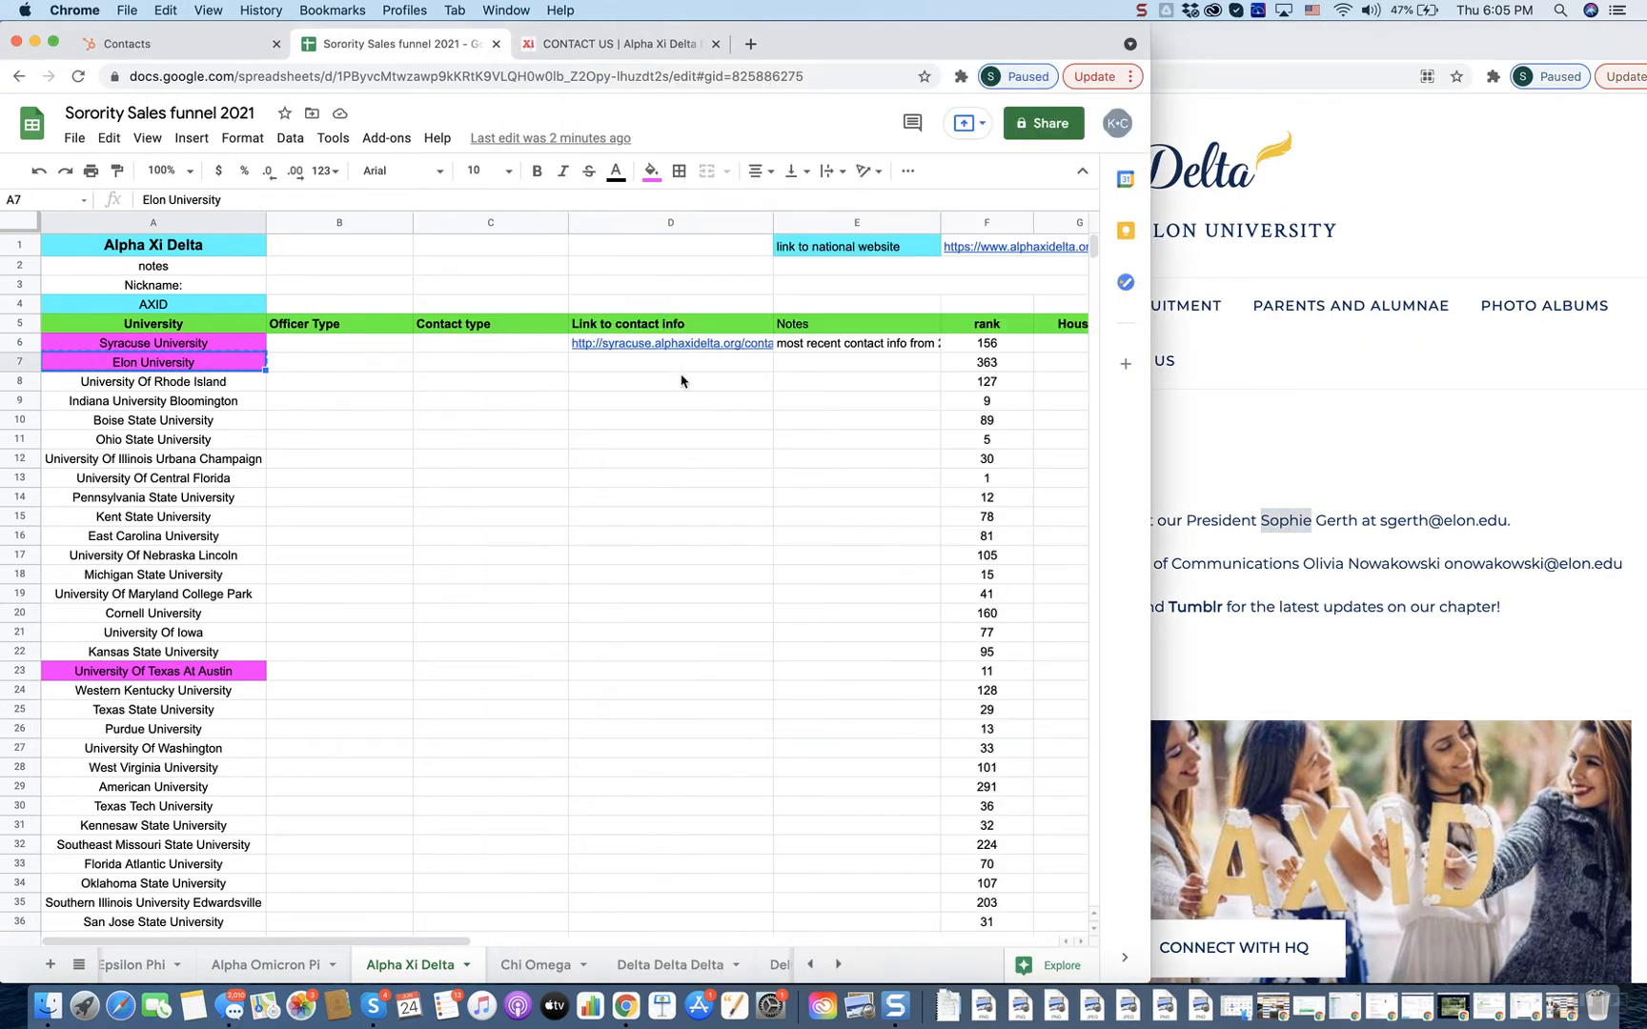
pyautogui.click(713, 367)
pyautogui.press('super+v')
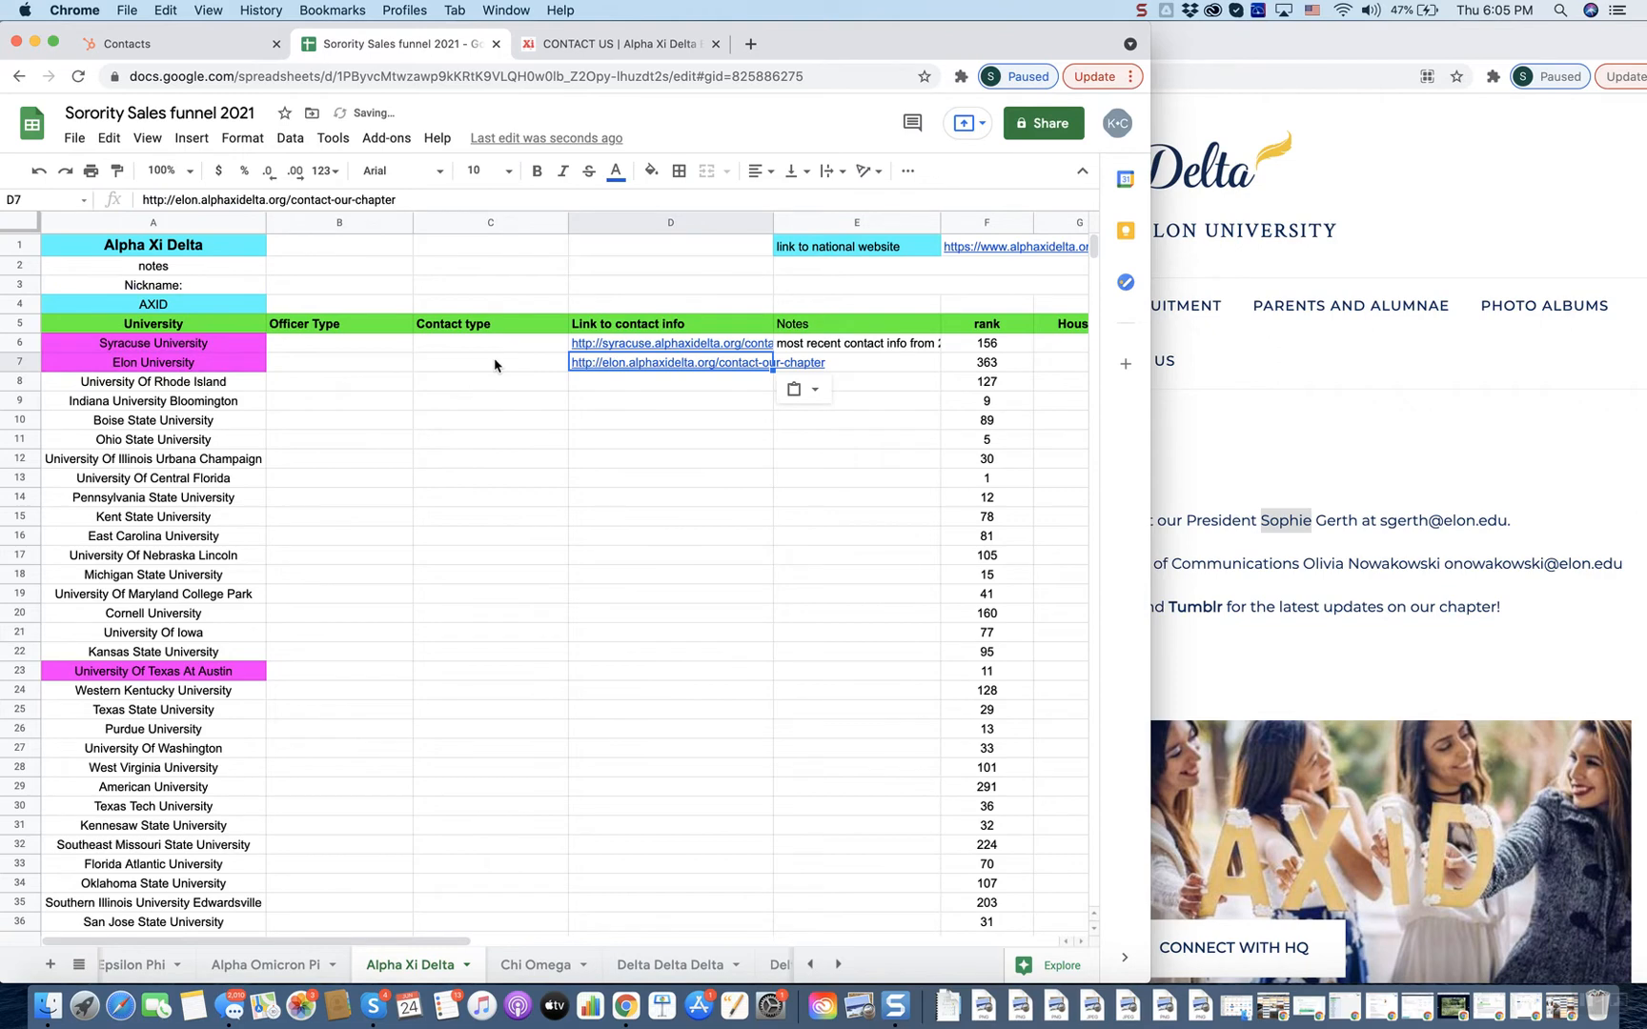
pyautogui.click(495, 365)
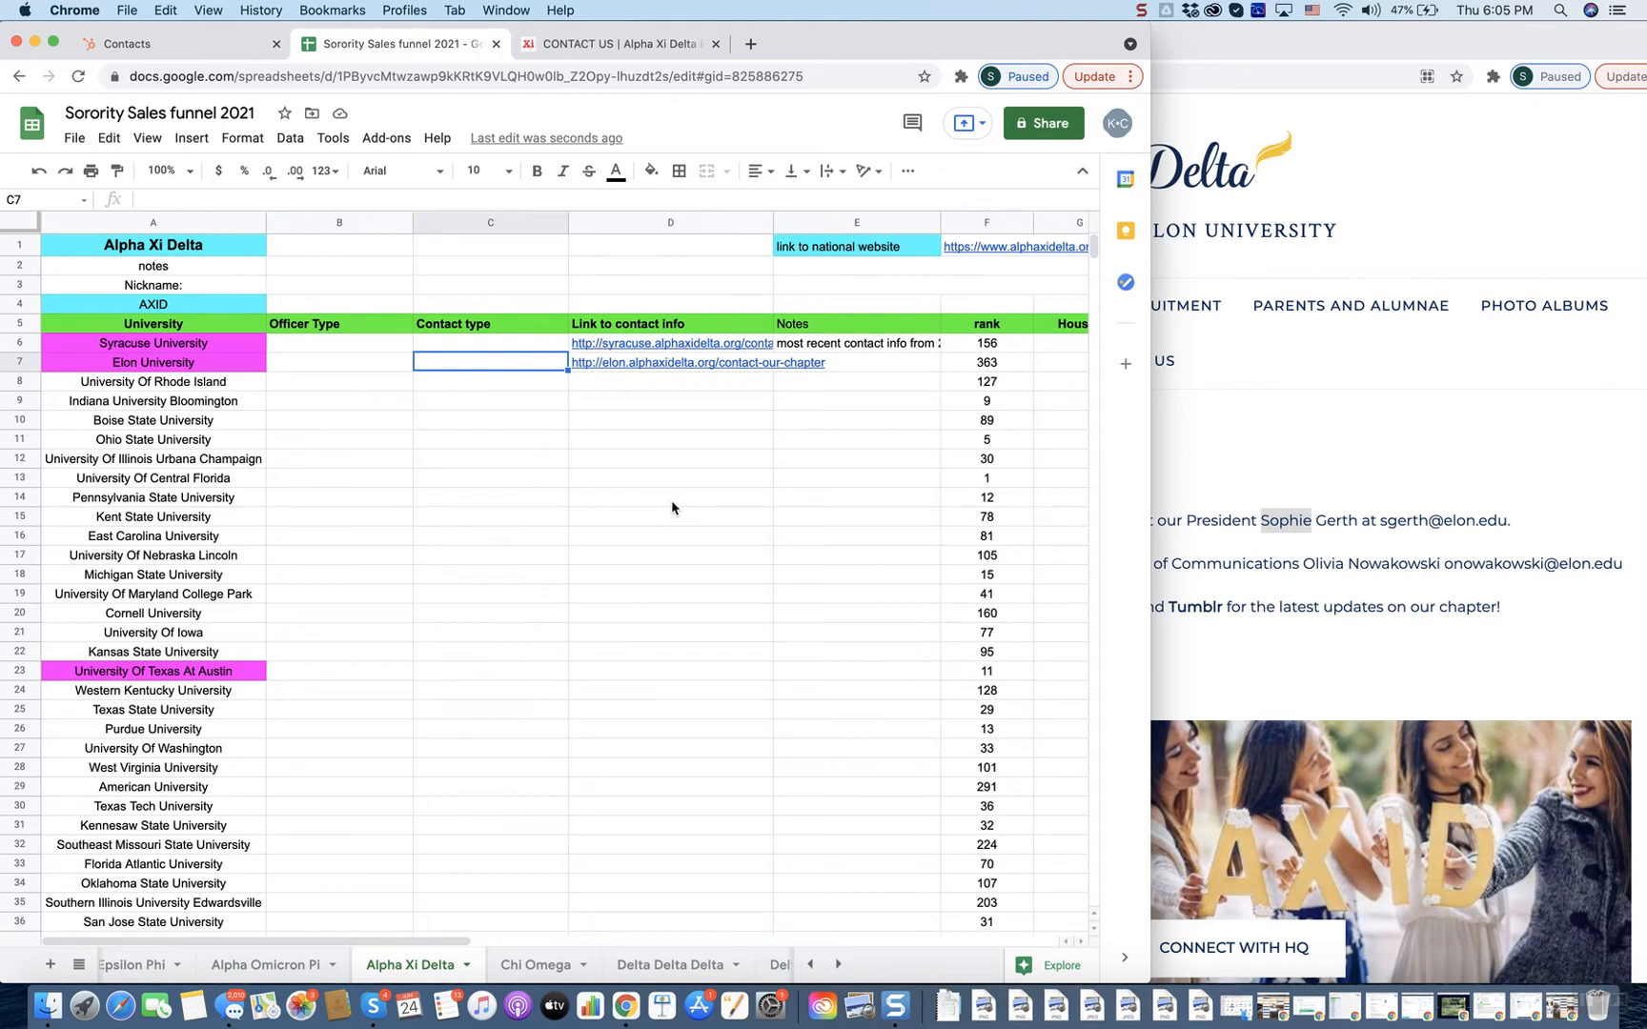
# - Enter President as the officer type for Elon University in cell B7
pyautogui.click(377, 363)
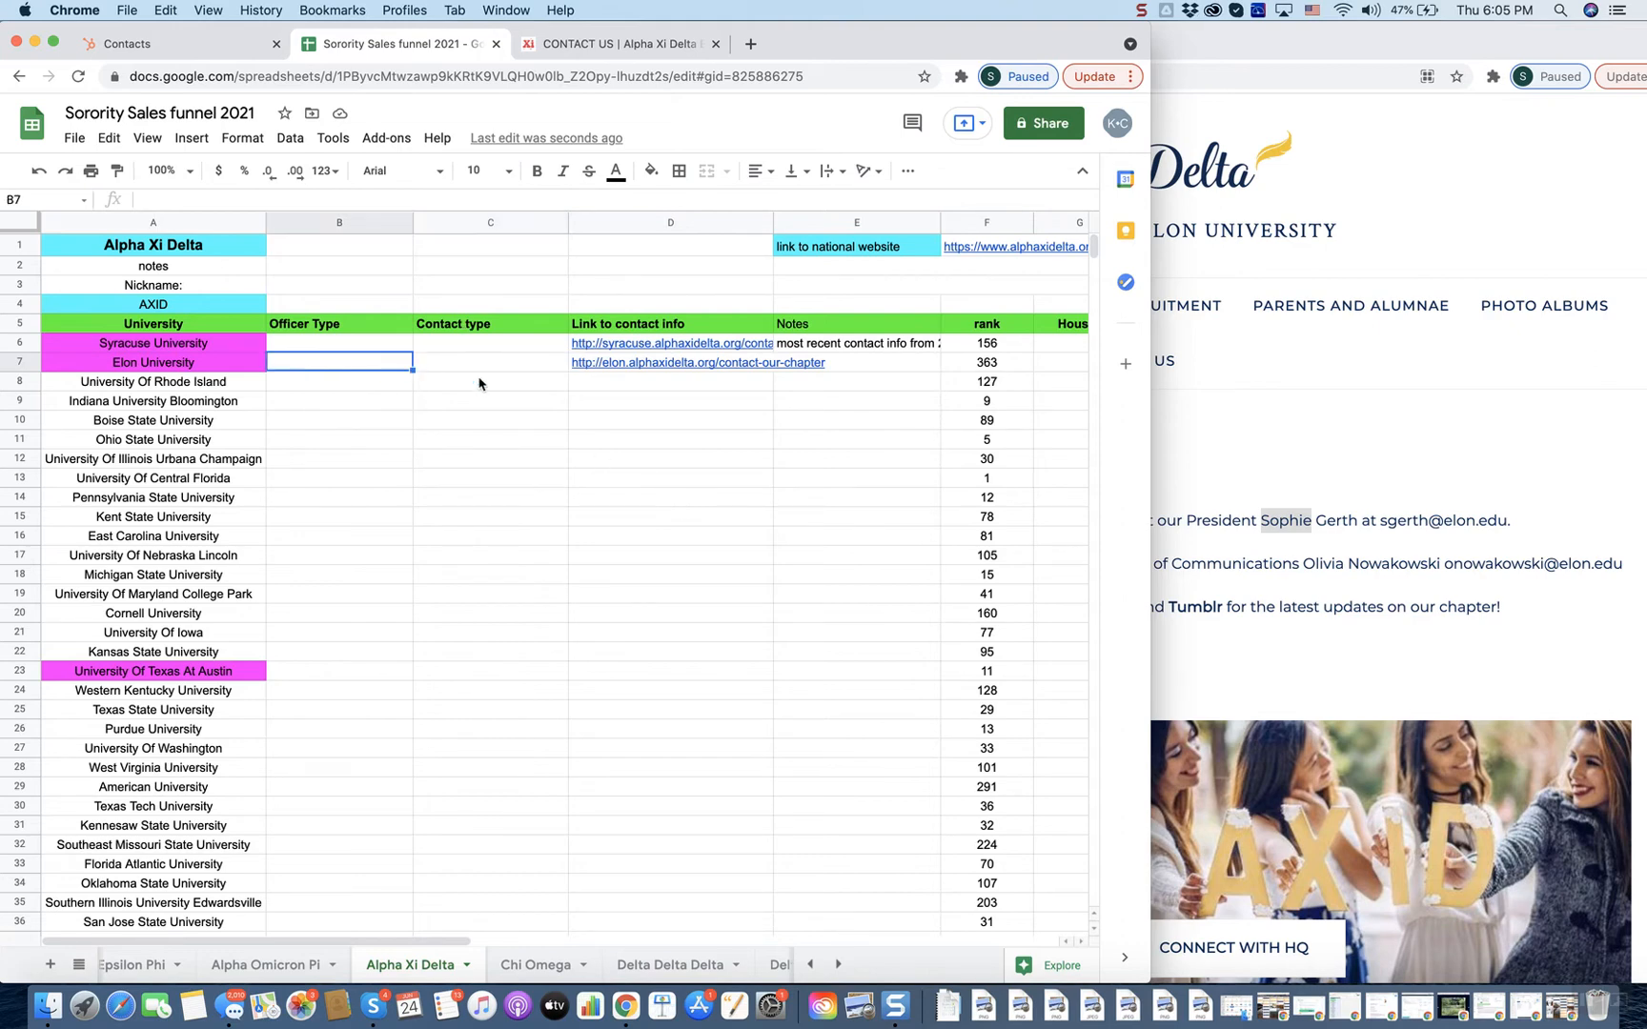
pyautogui.click(491, 367)
pyautogui.click(344, 367)
pyautogui.write('President')
pyautogui.click(489, 362)
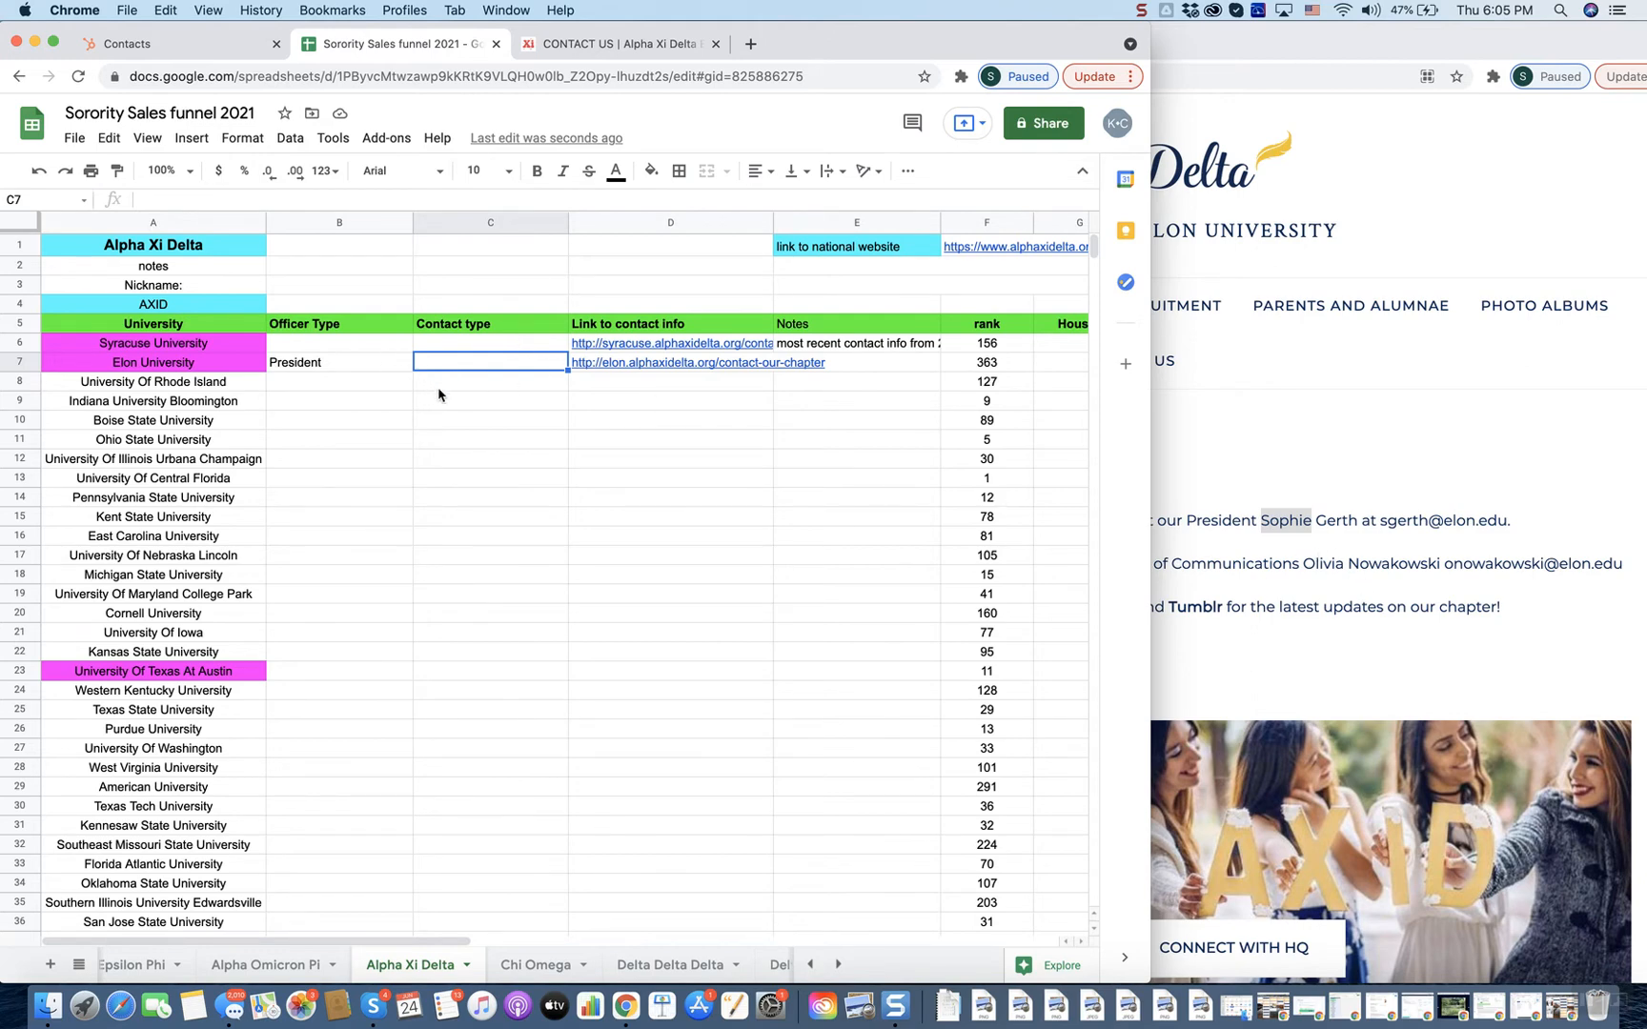
# - Delete the Contact type column C from the Alpha Xi Delta sheet
pyautogui.click(483, 419)
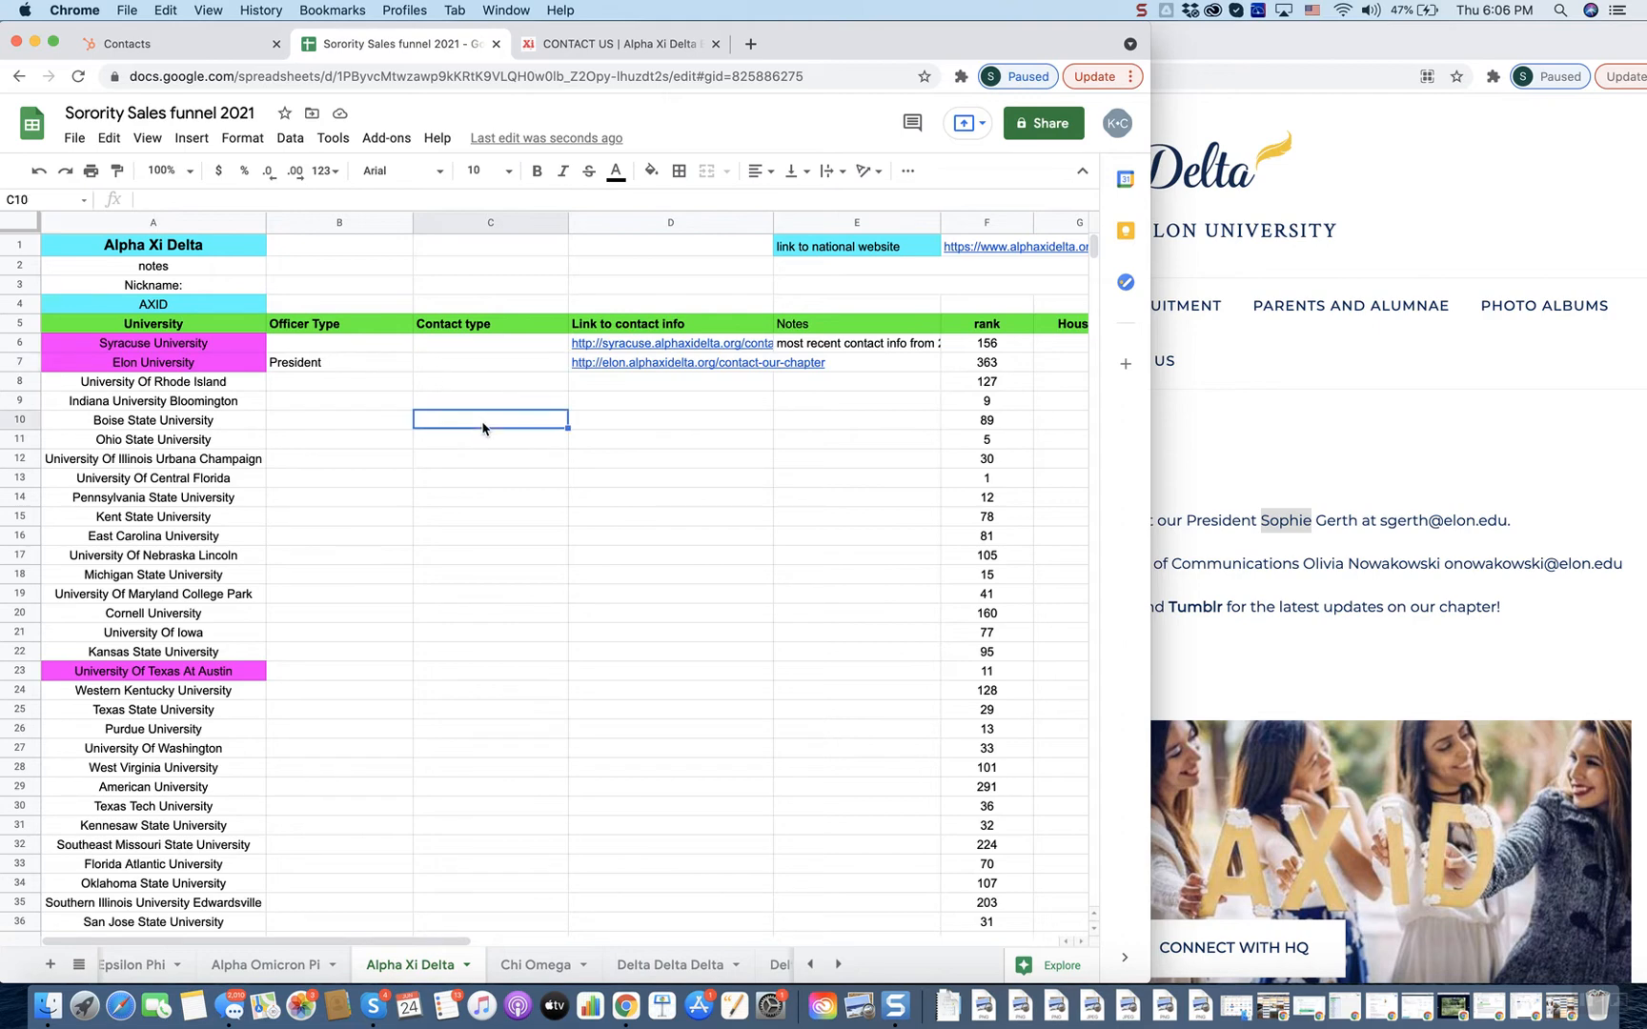
pyautogui.rightClick(455, 229)
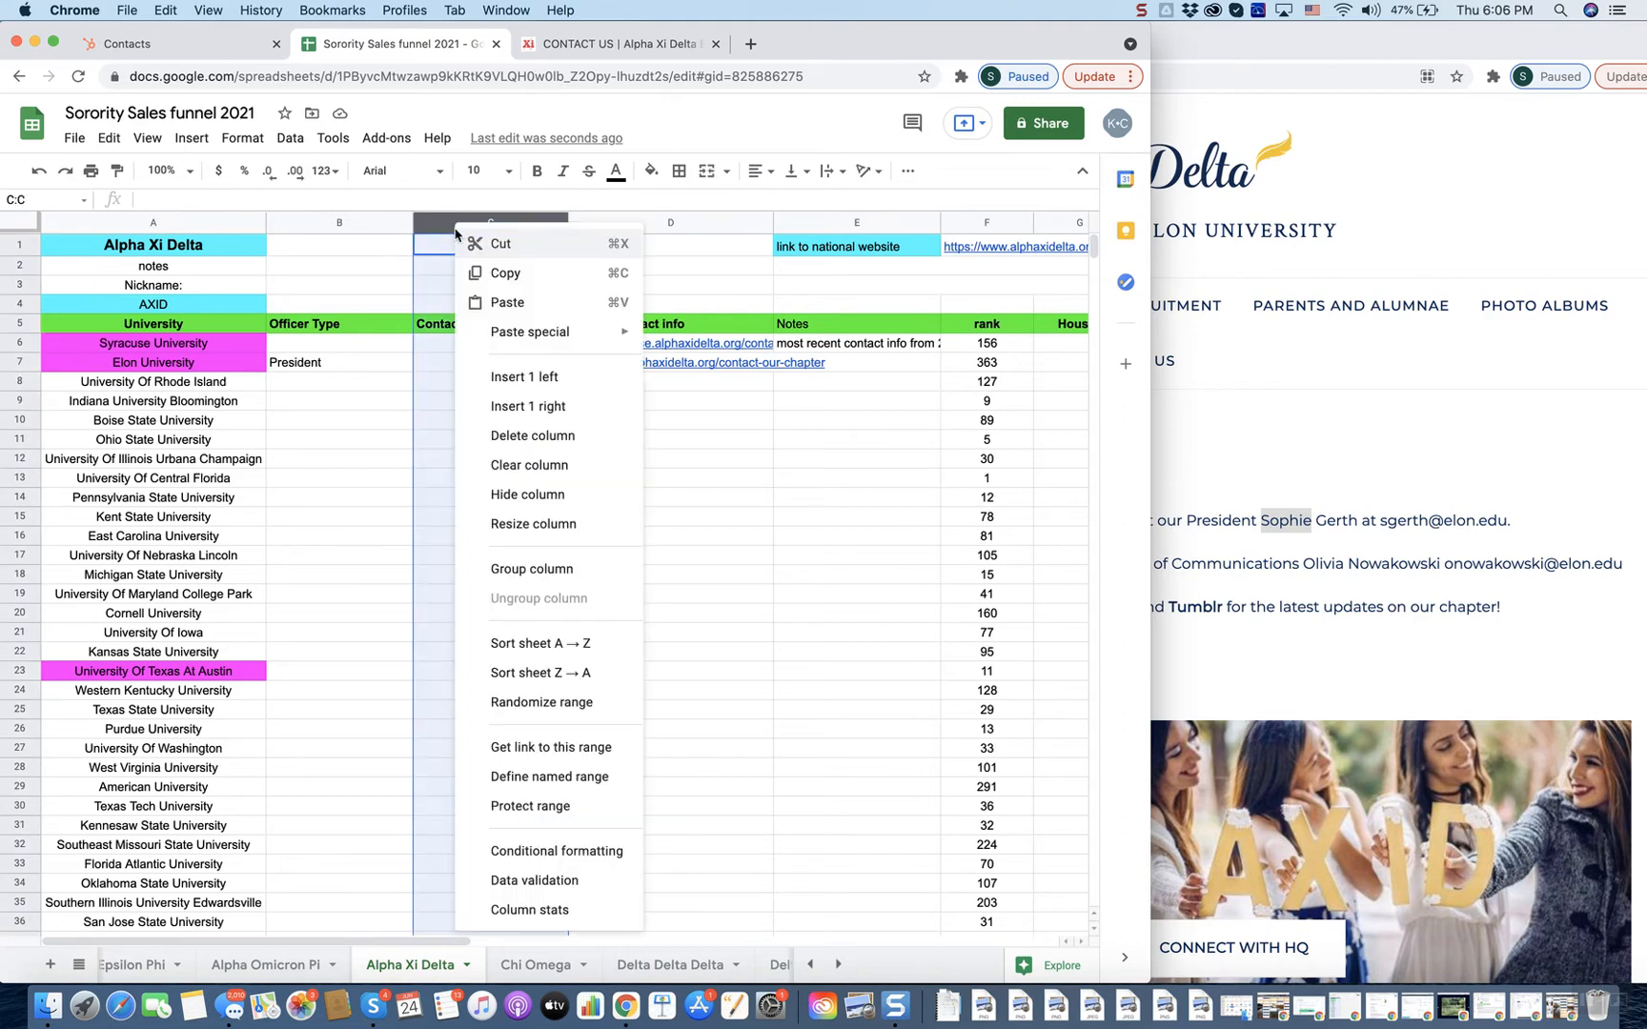
pyautogui.click(514, 435)
pyautogui.click(563, 533)
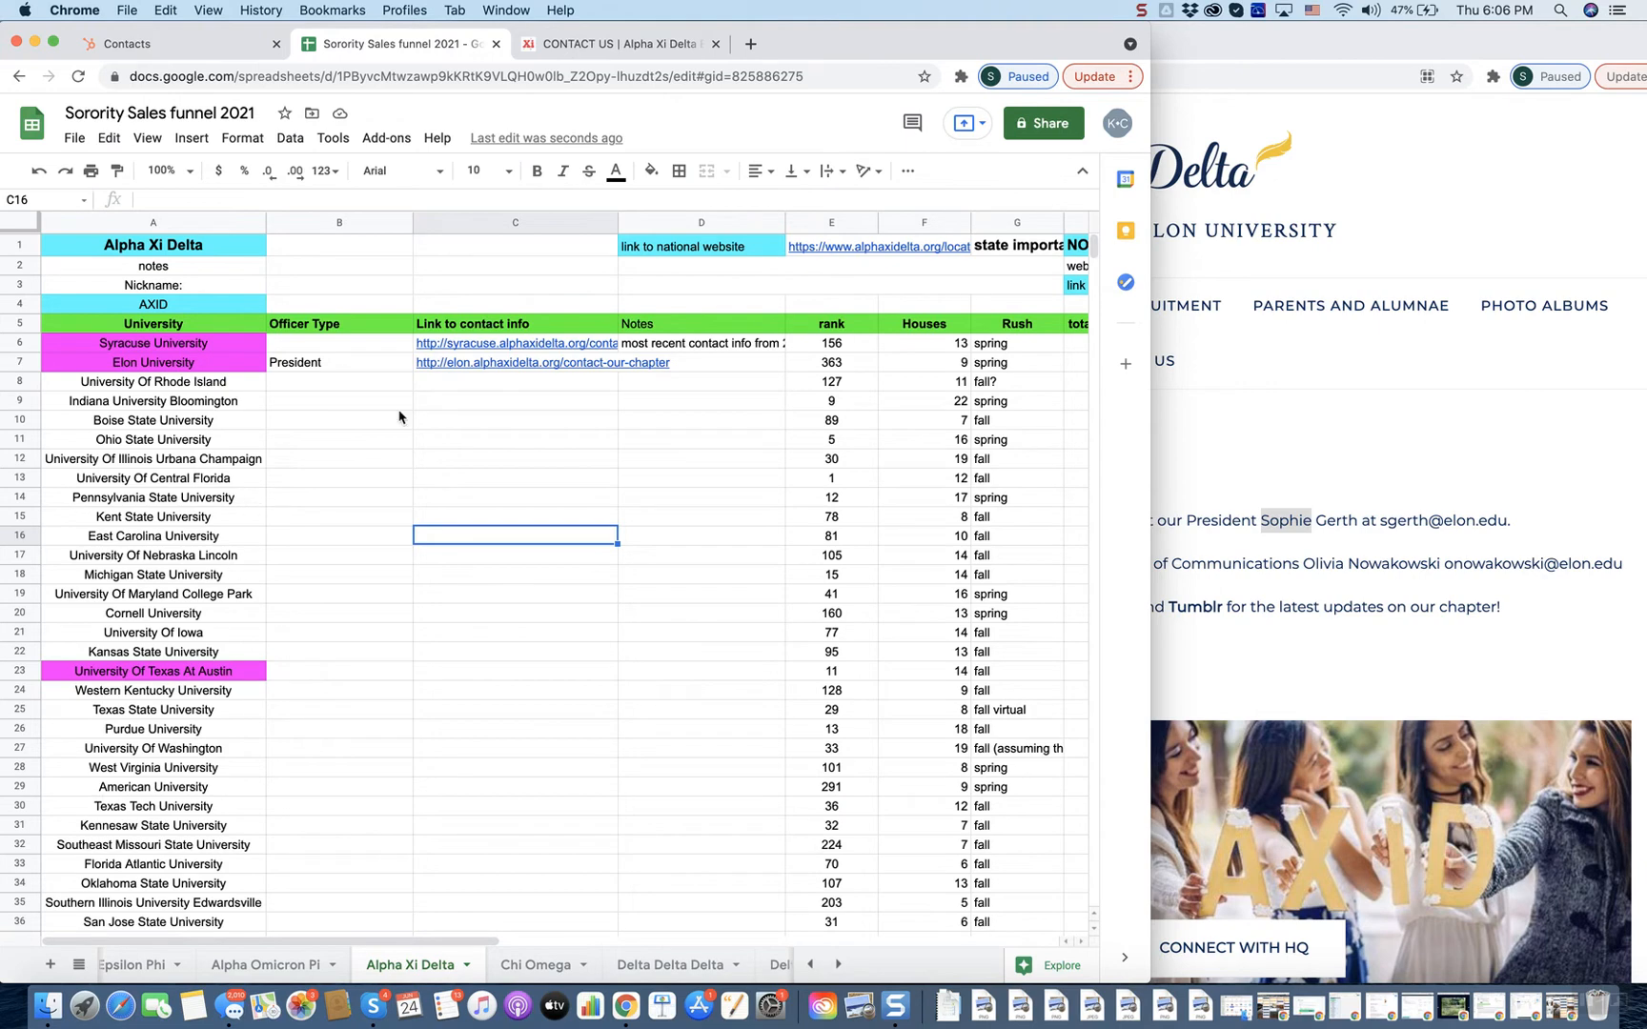
# - Move the Texas chapter's contact page into the other browser window and examine the site's Officers page for officer contact details
pyautogui.click(622, 44)
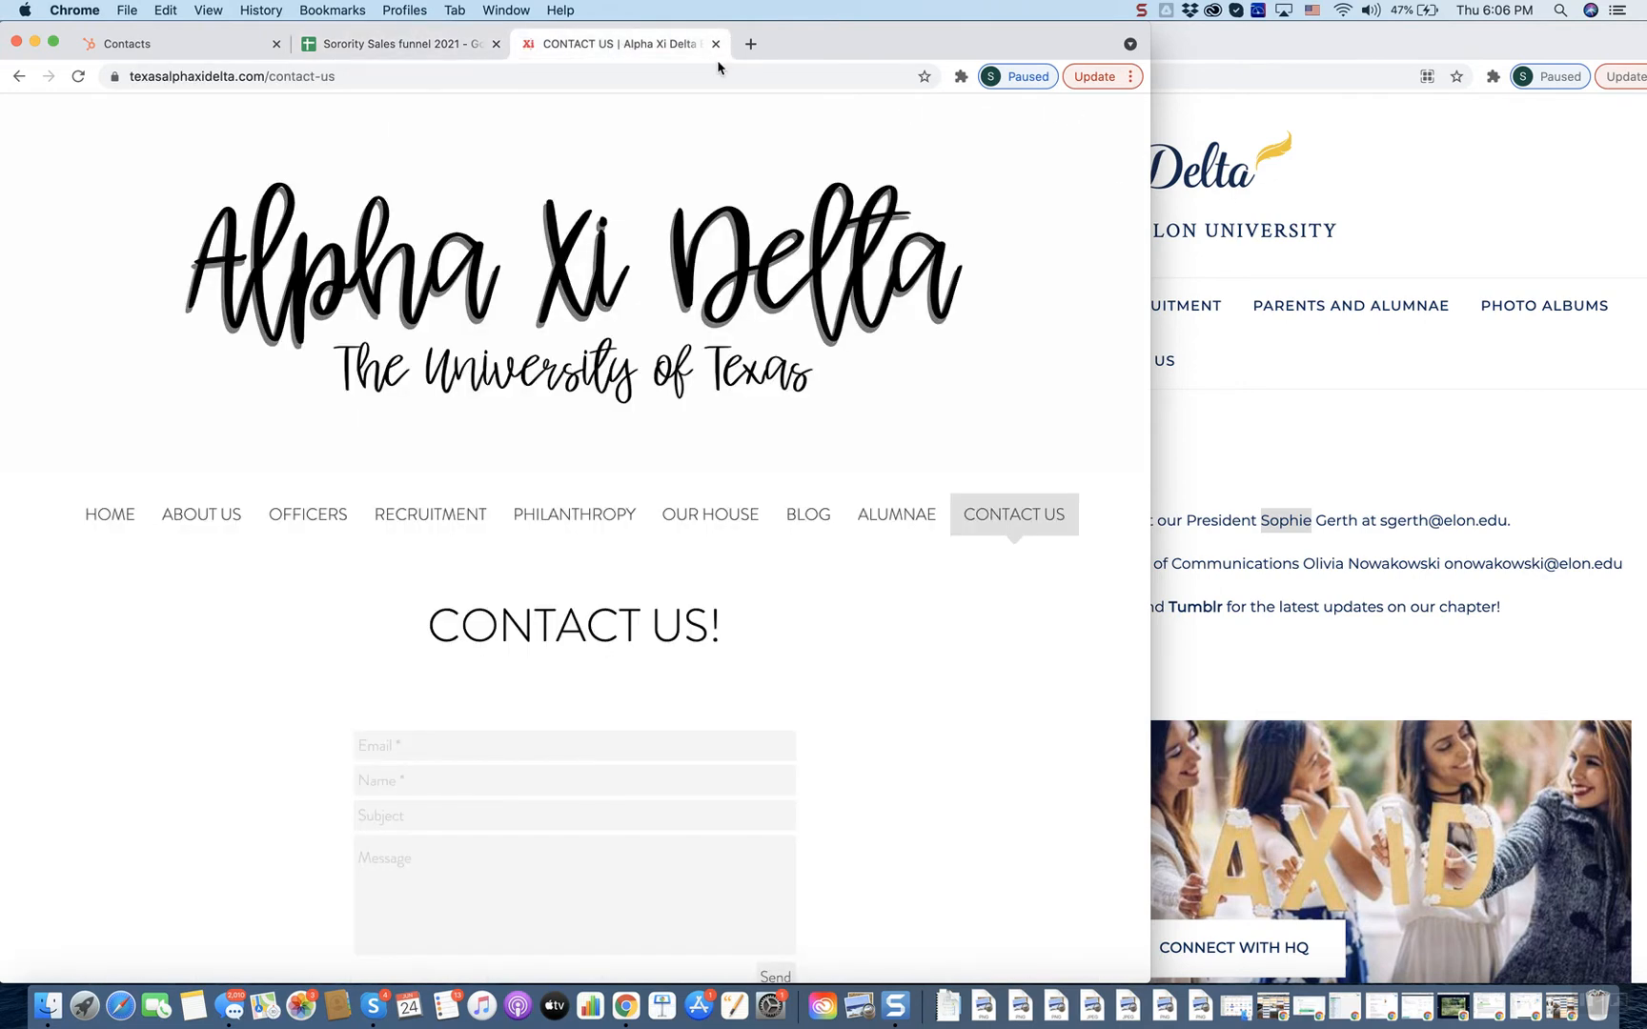
pyautogui.moveTo(673, 48); pyautogui.dragTo(1192, 72)
pyautogui.click(833, 519)
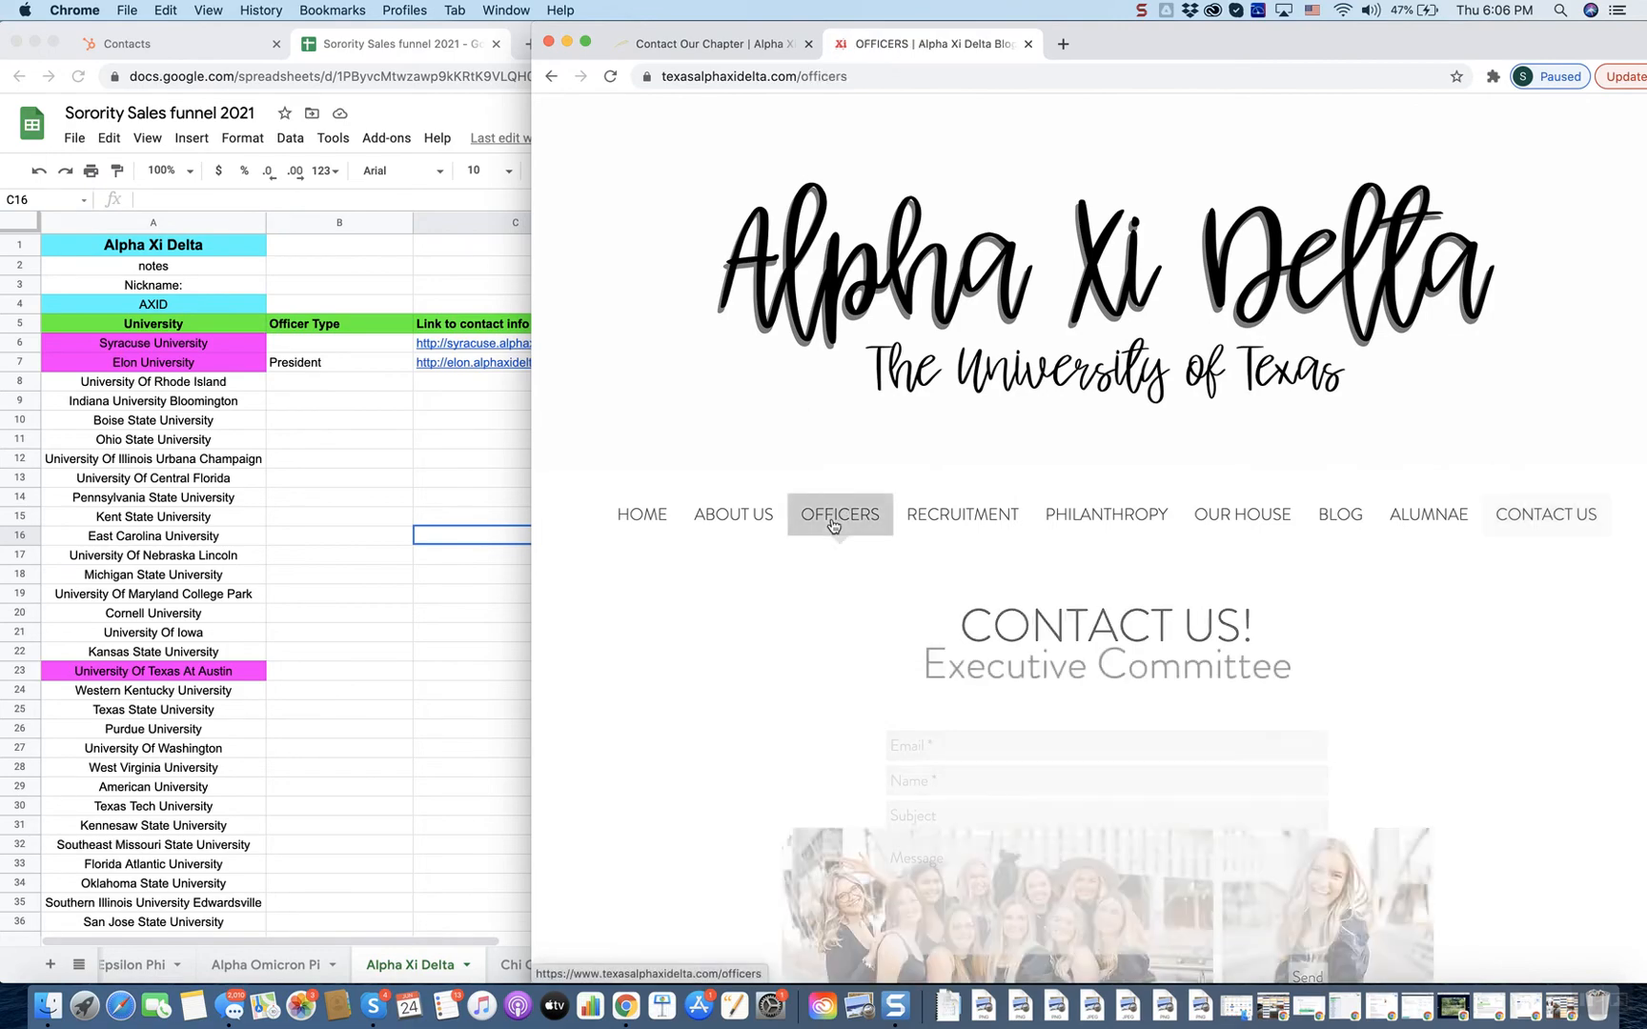
pyautogui.scroll(-15, 833, 532)
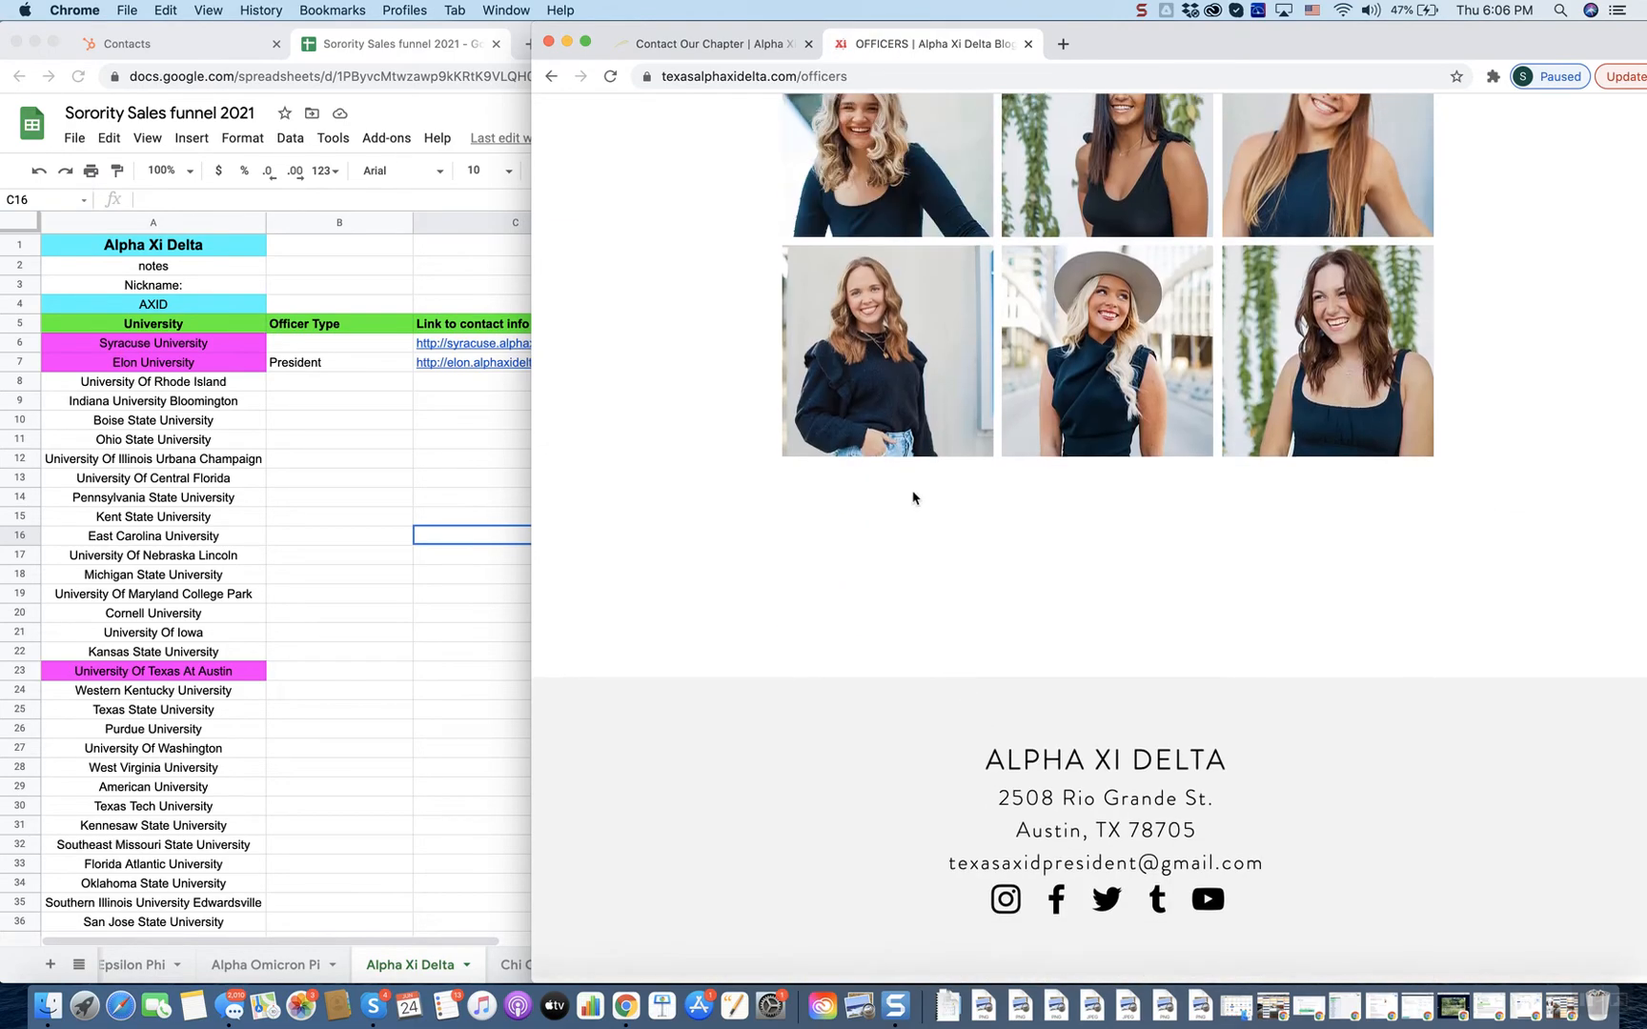
pyautogui.scroll(4, 893, 213)
pyautogui.scroll(5, 888, 213)
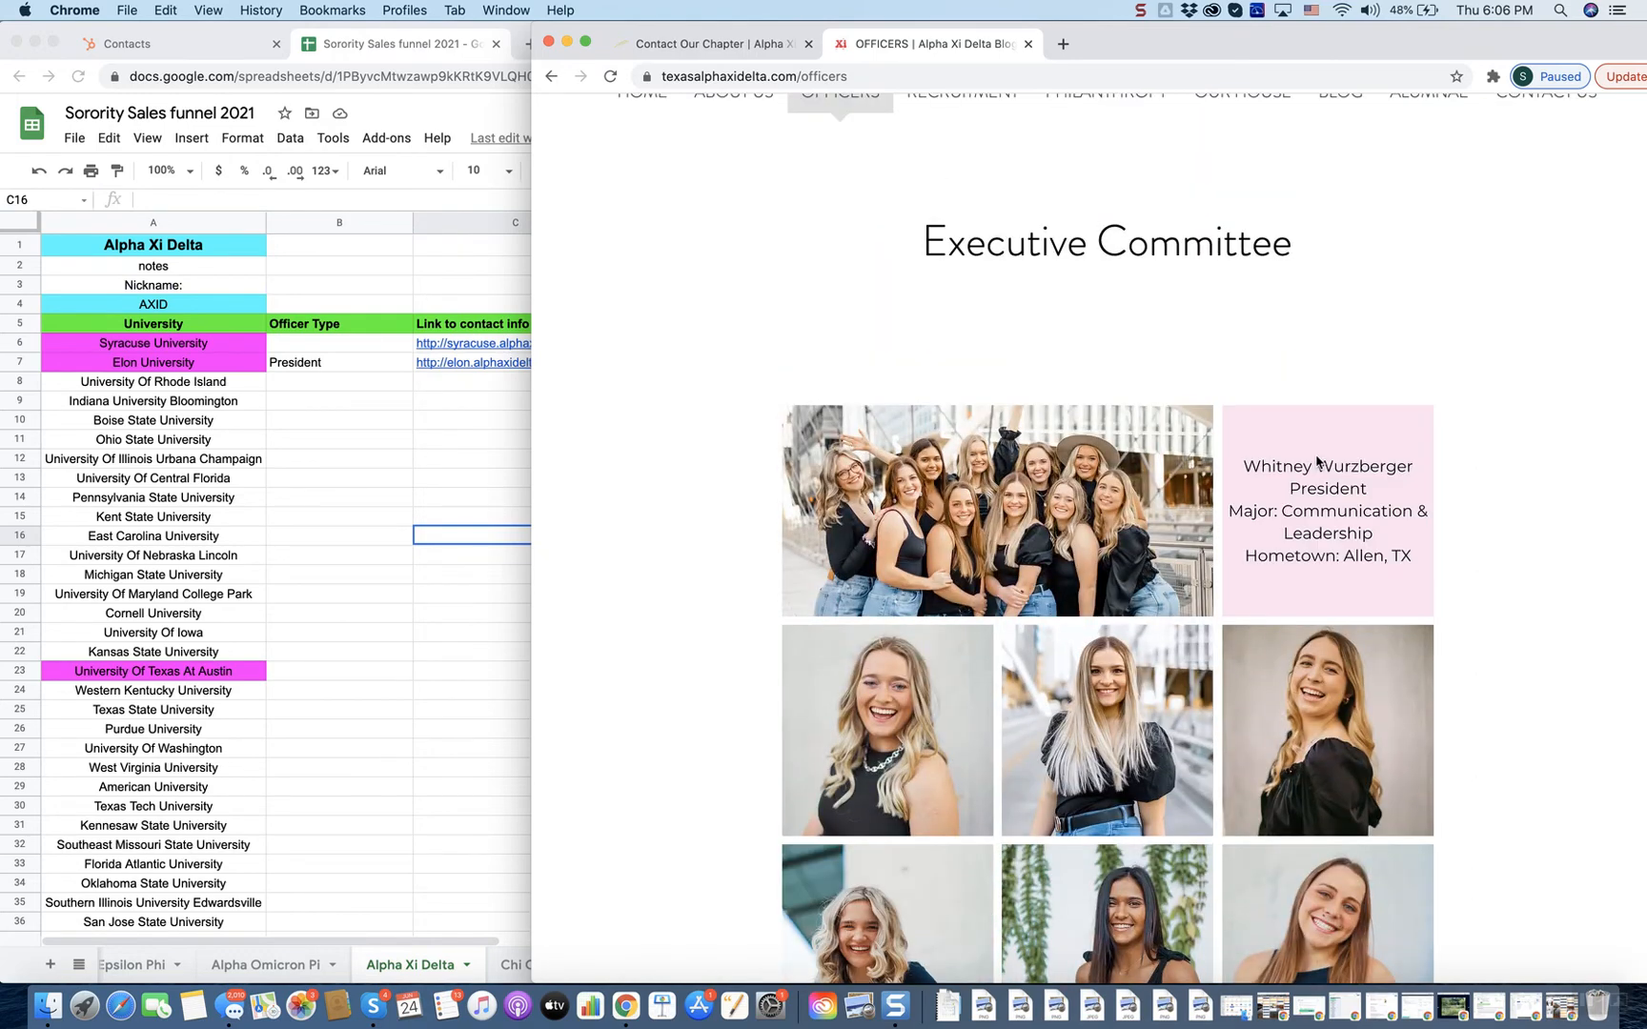
pyautogui.scroll(5, 1318, 463)
# - Open the Texas chapter's Contact Us page and search it for "@" to locate officer e-mail addresses
pyautogui.click(1531, 535)
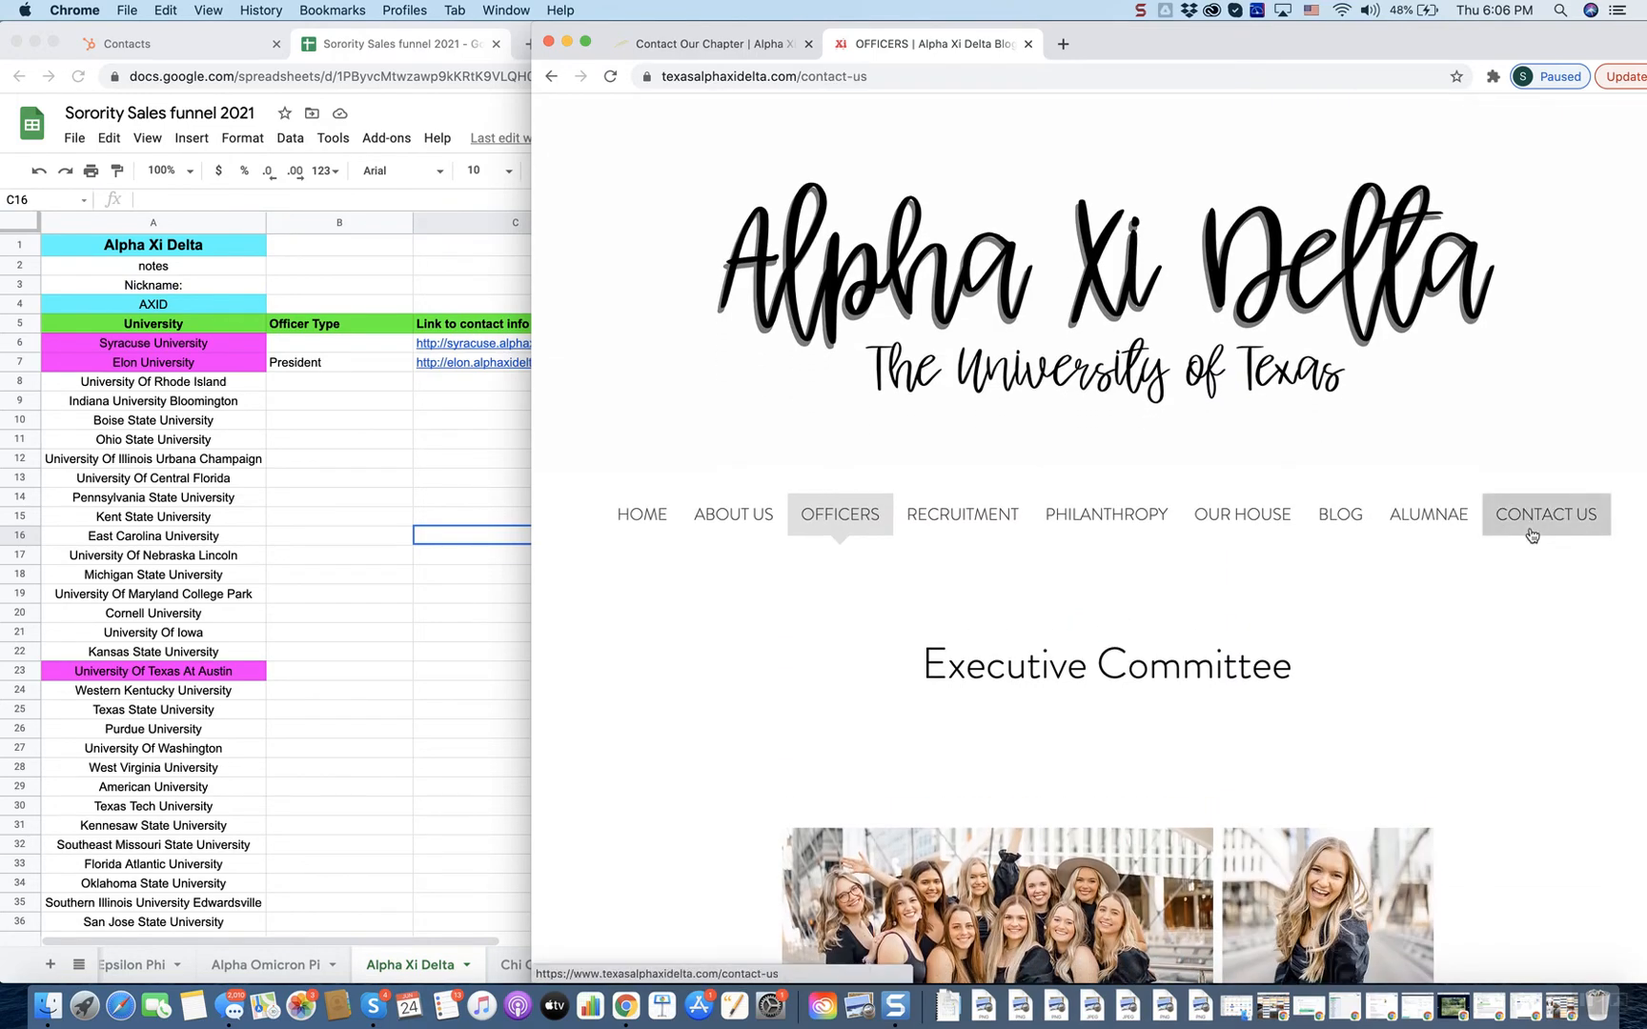
pyautogui.scroll(-4, 1195, 717)
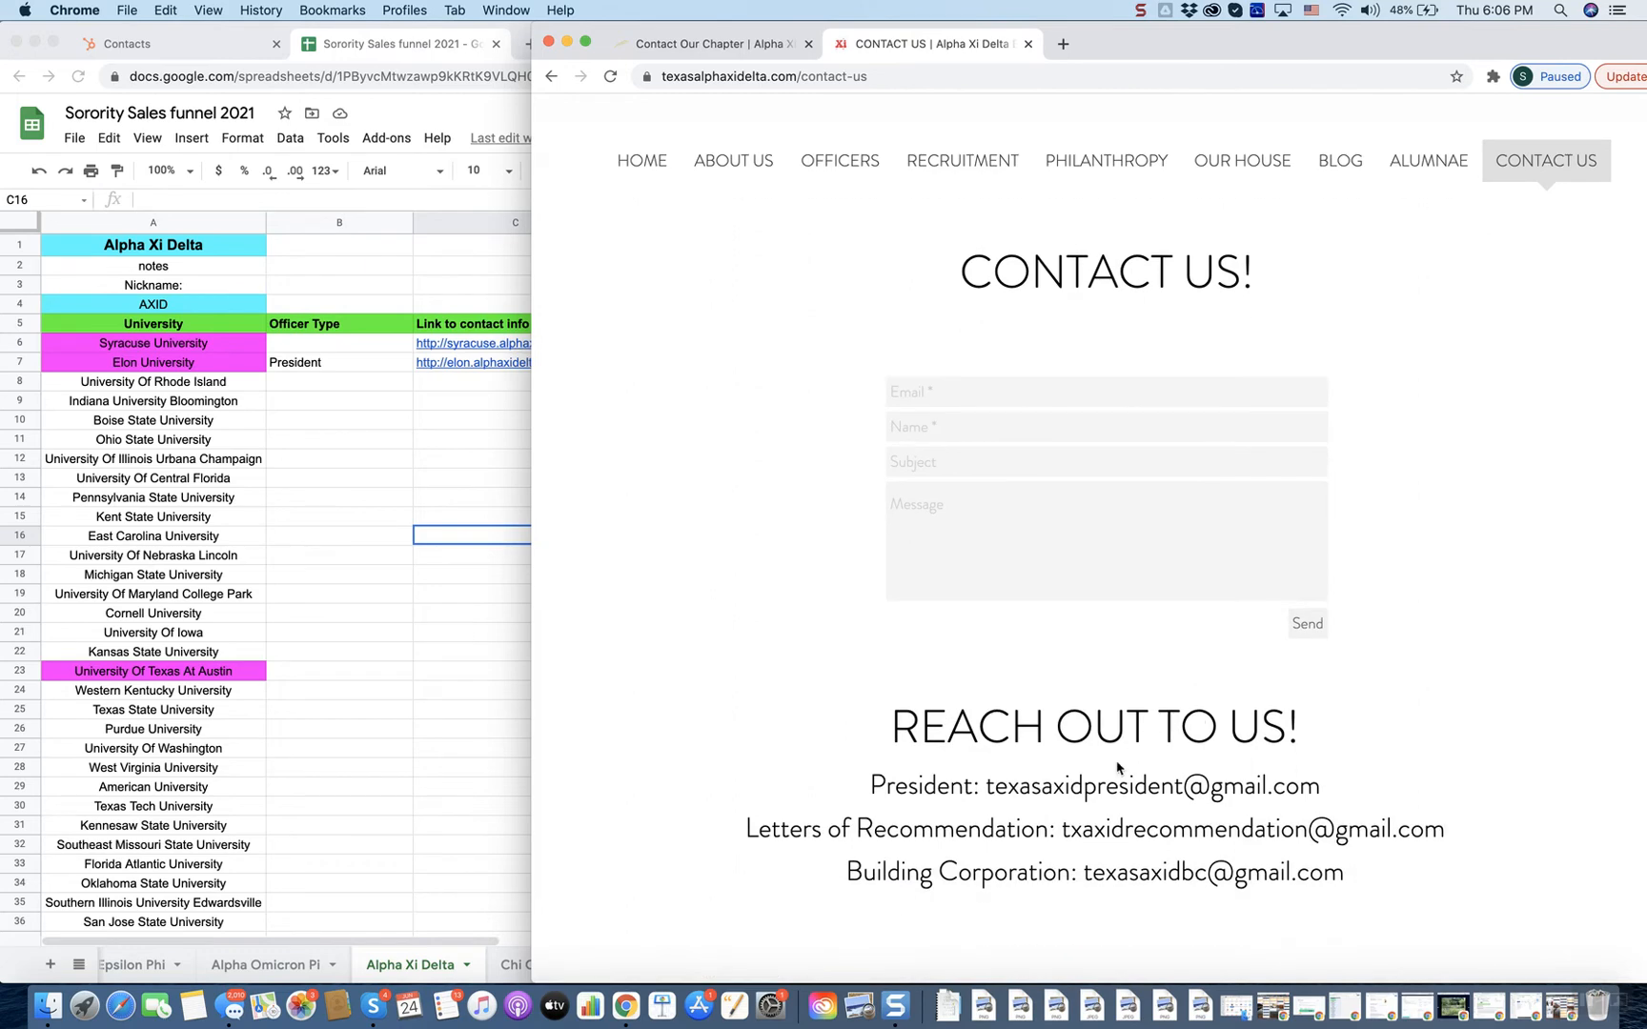
pyautogui.scroll(-10, 1104, 795)
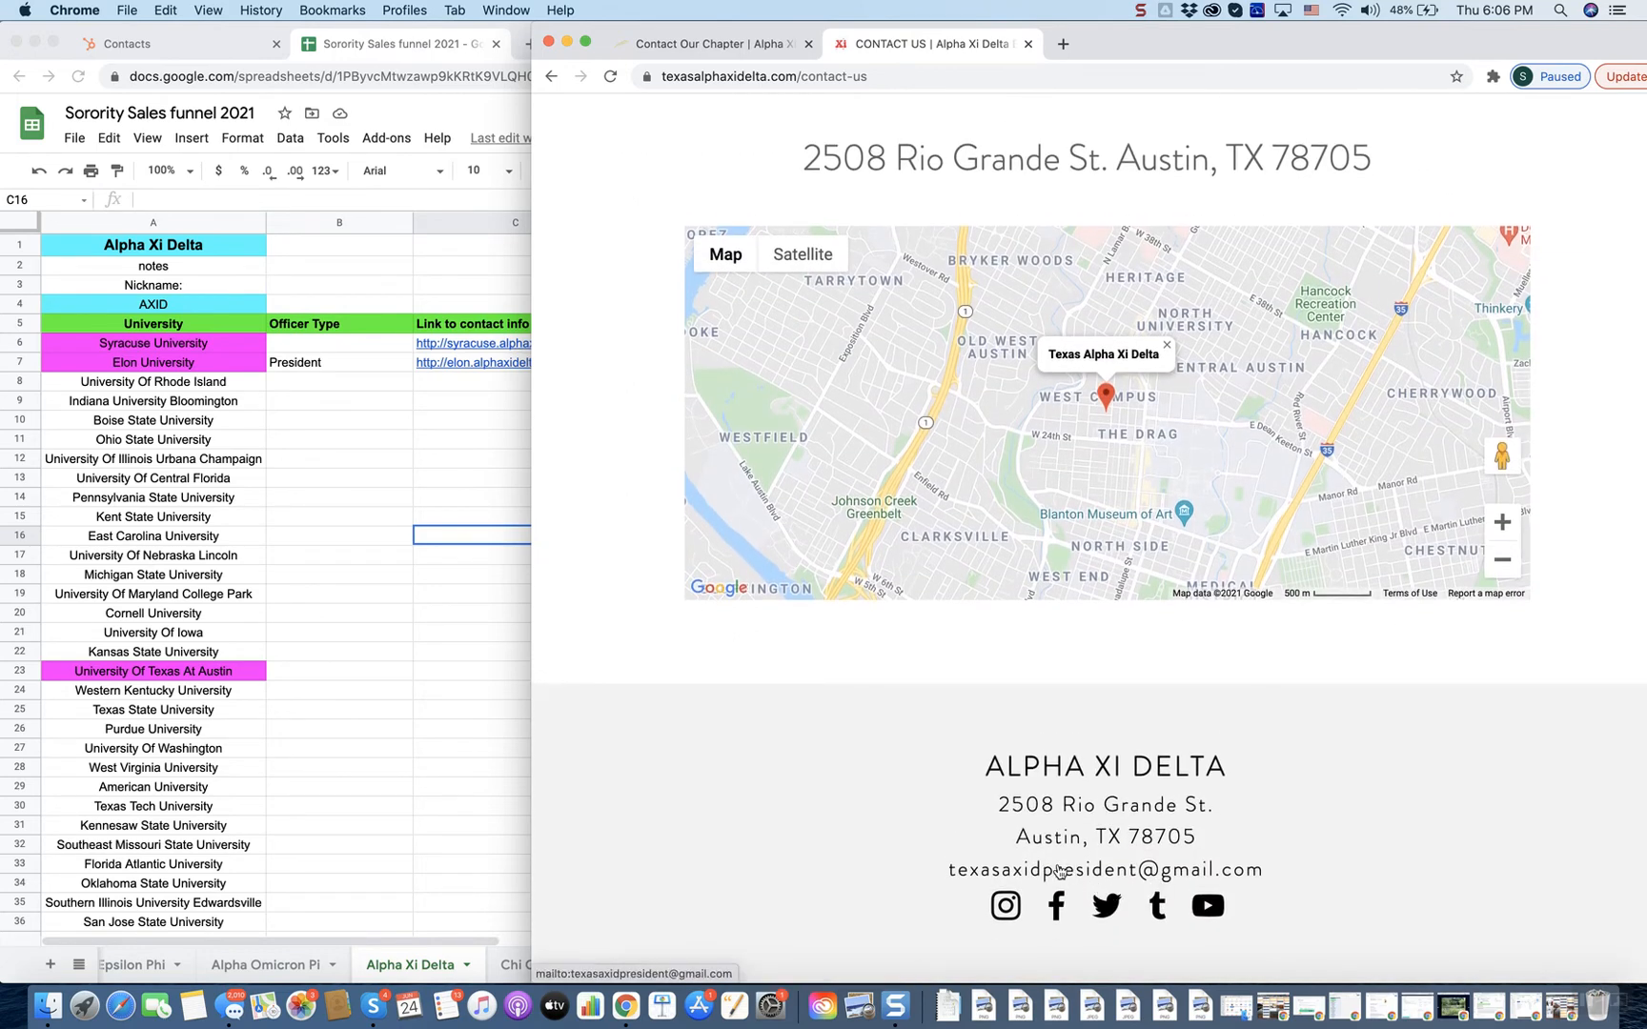
pyautogui.press('cmd+f')
pyautogui.write('@')
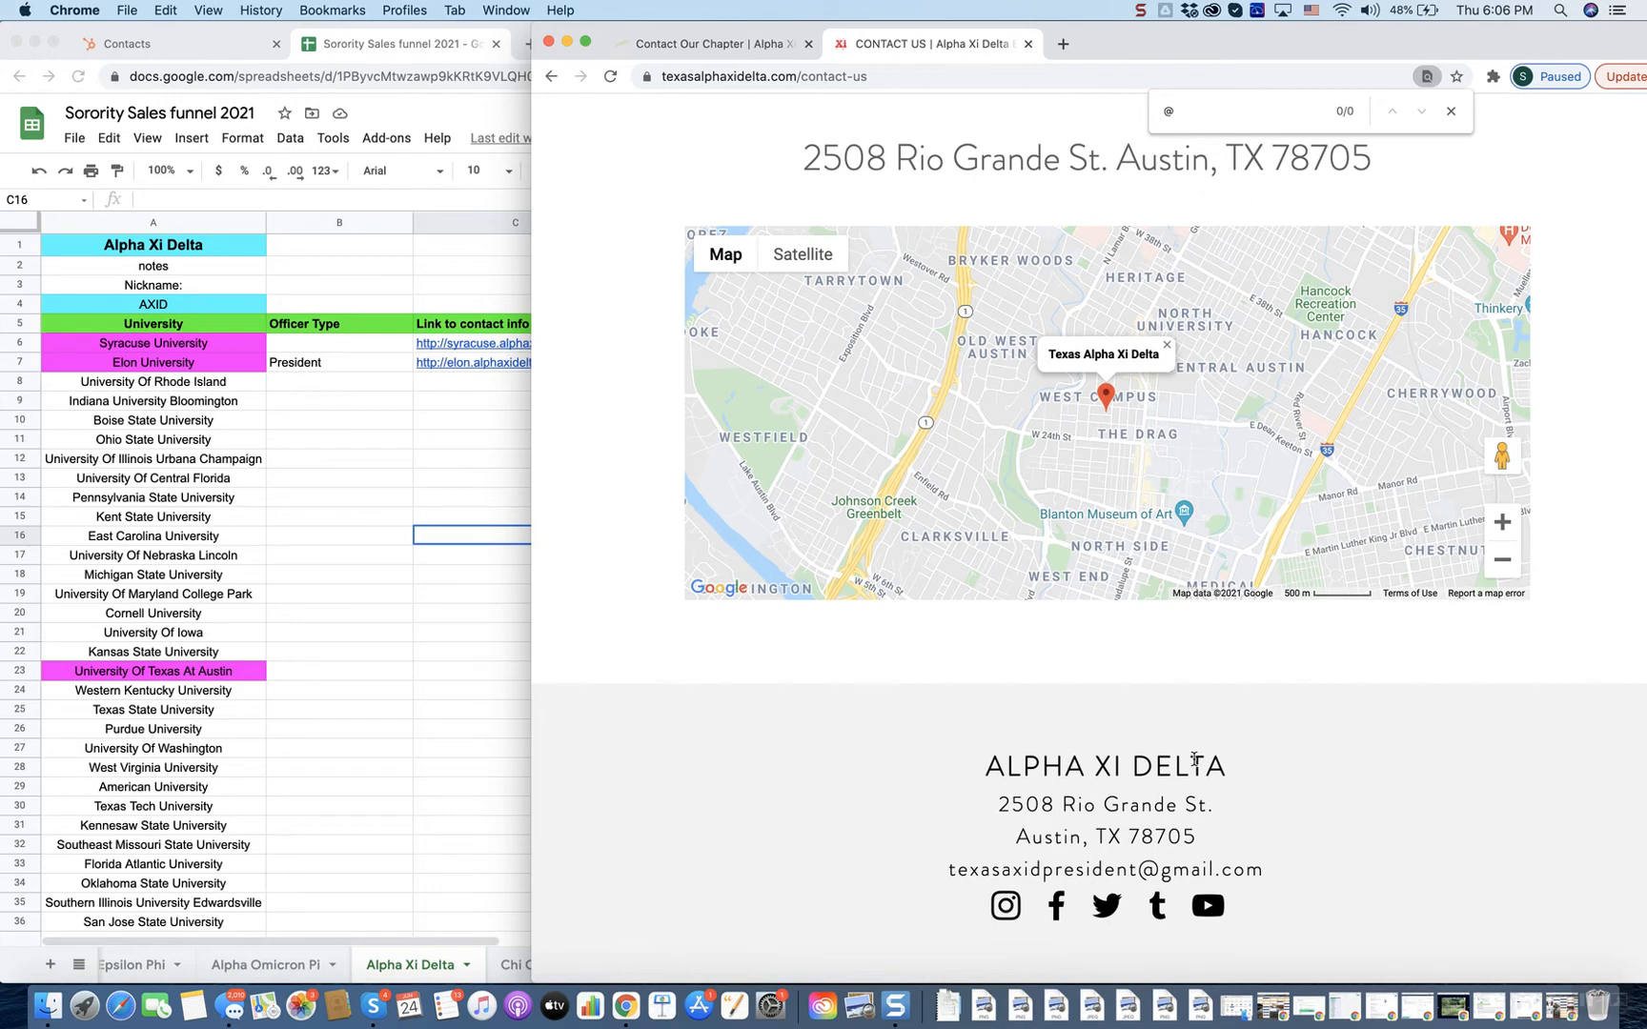
pyautogui.scroll(10, 1194, 760)
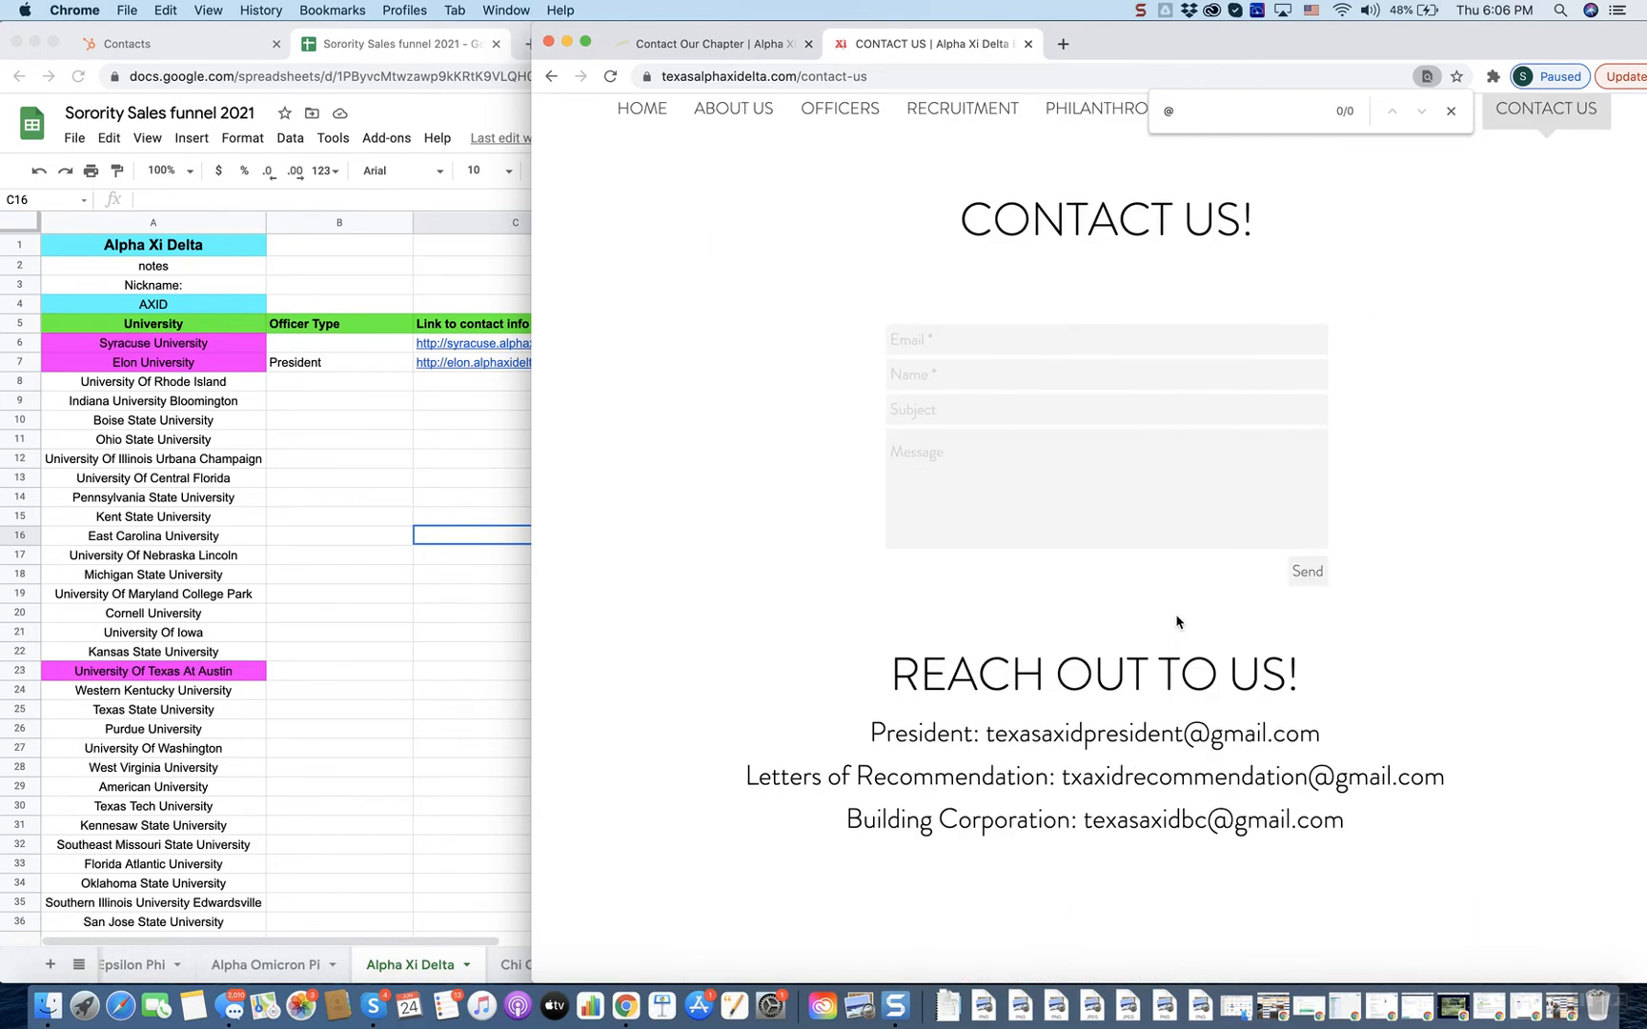
# - Copy the chapter president's e-mail address from the Texas contact page into the new HubSpot contact's Email field
pyautogui.rightClick(1181, 744)
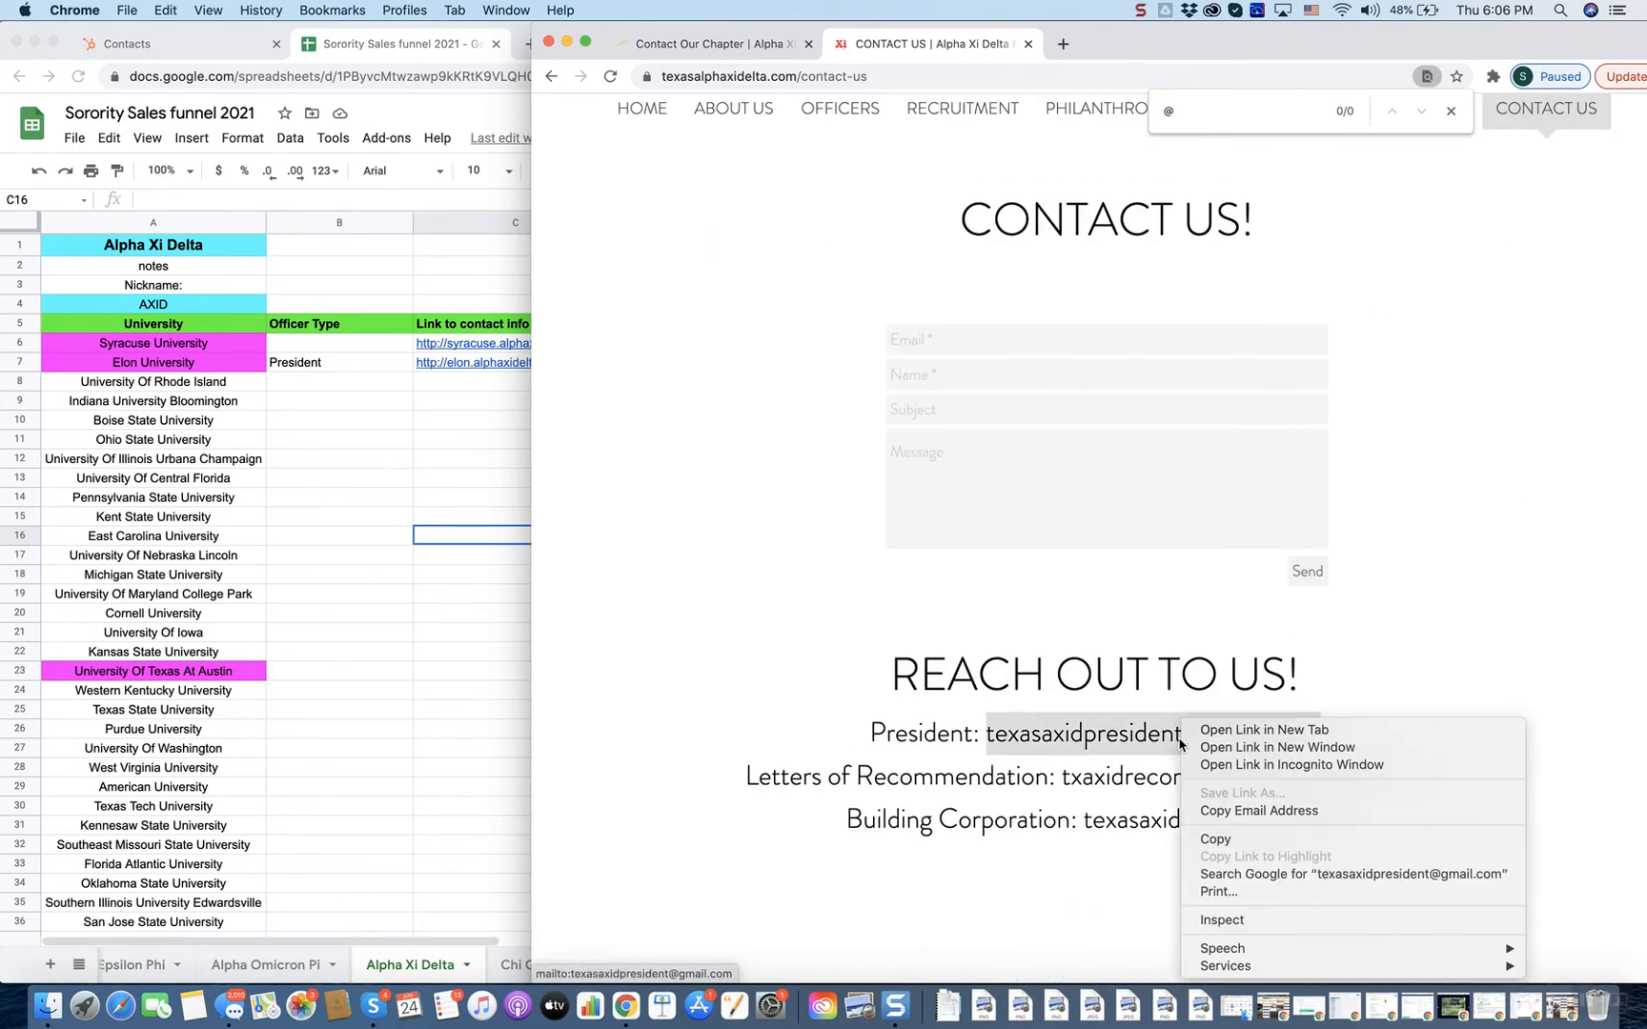
pyautogui.click(1230, 810)
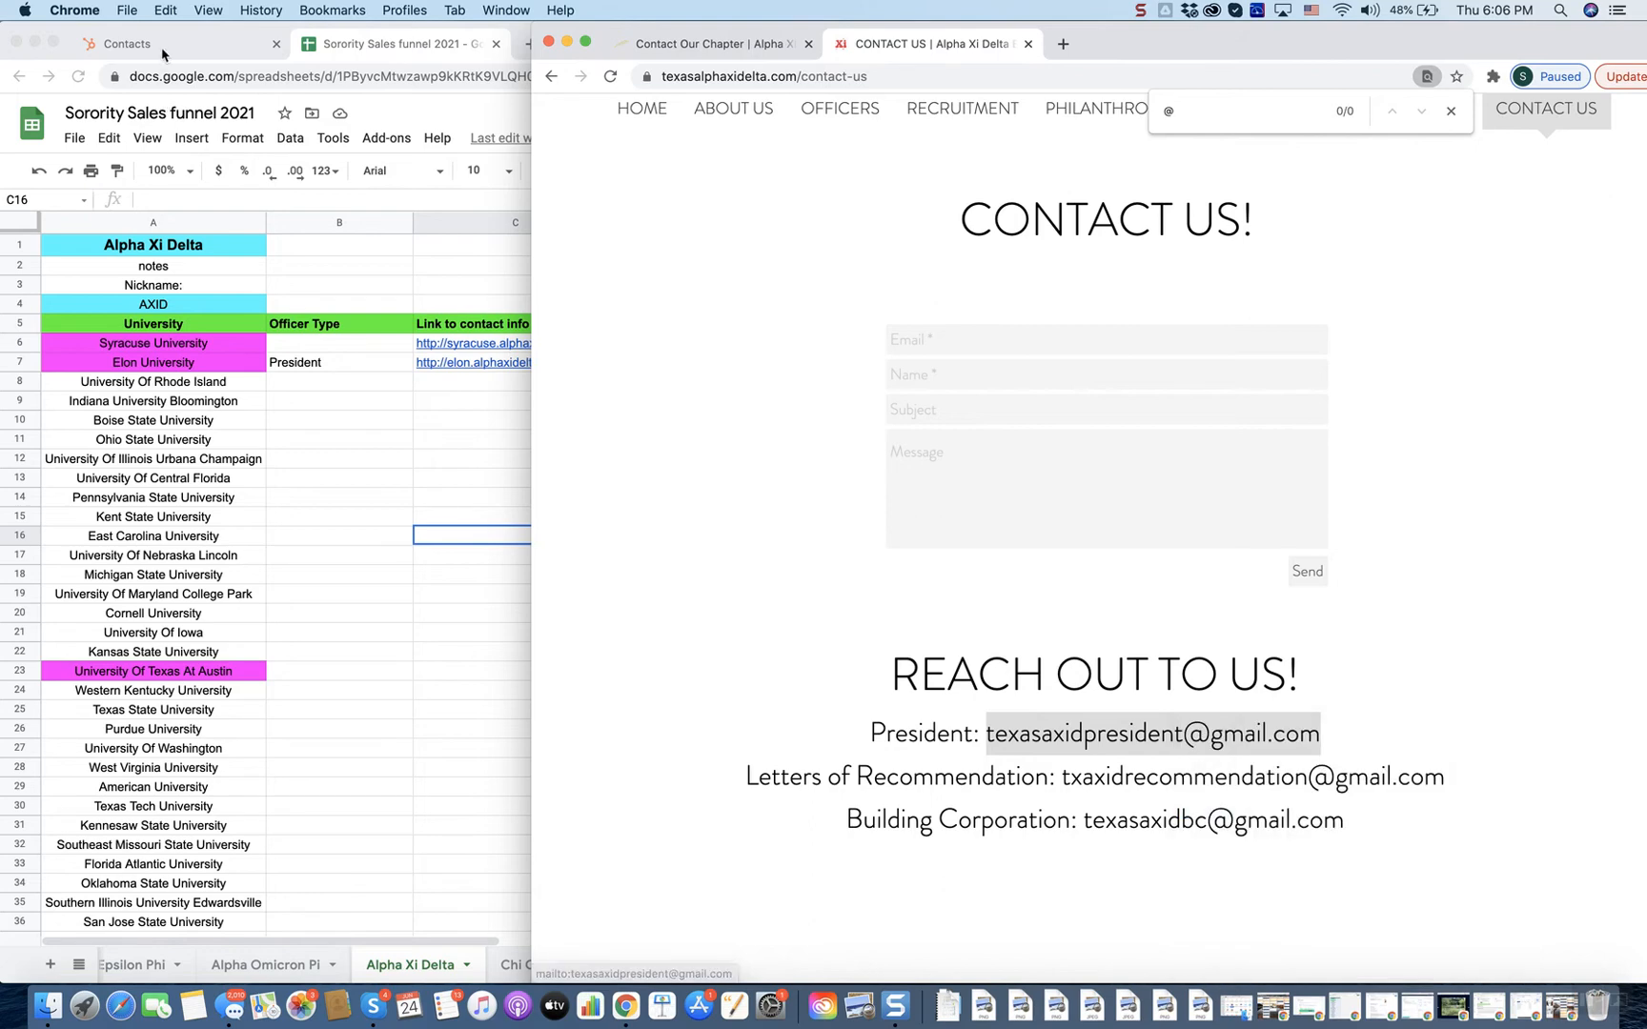
pyautogui.click(162, 43)
pyautogui.click(162, 43)
pyautogui.press('super+v')
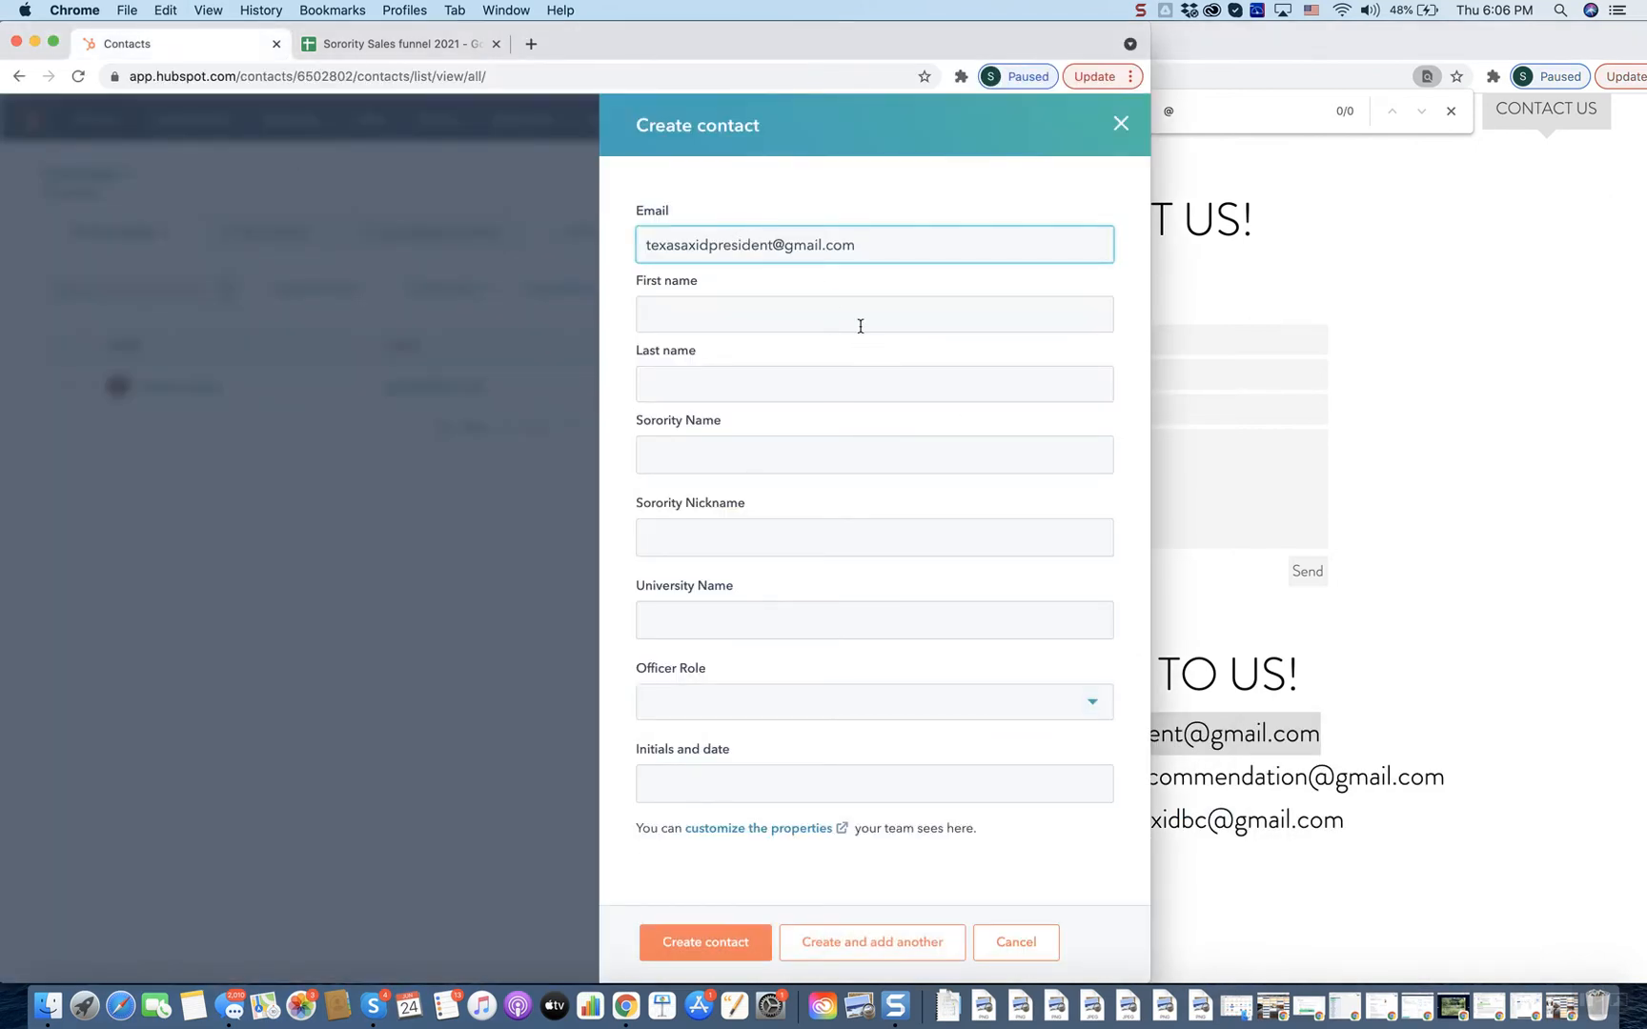
pyautogui.click(1313, 687)
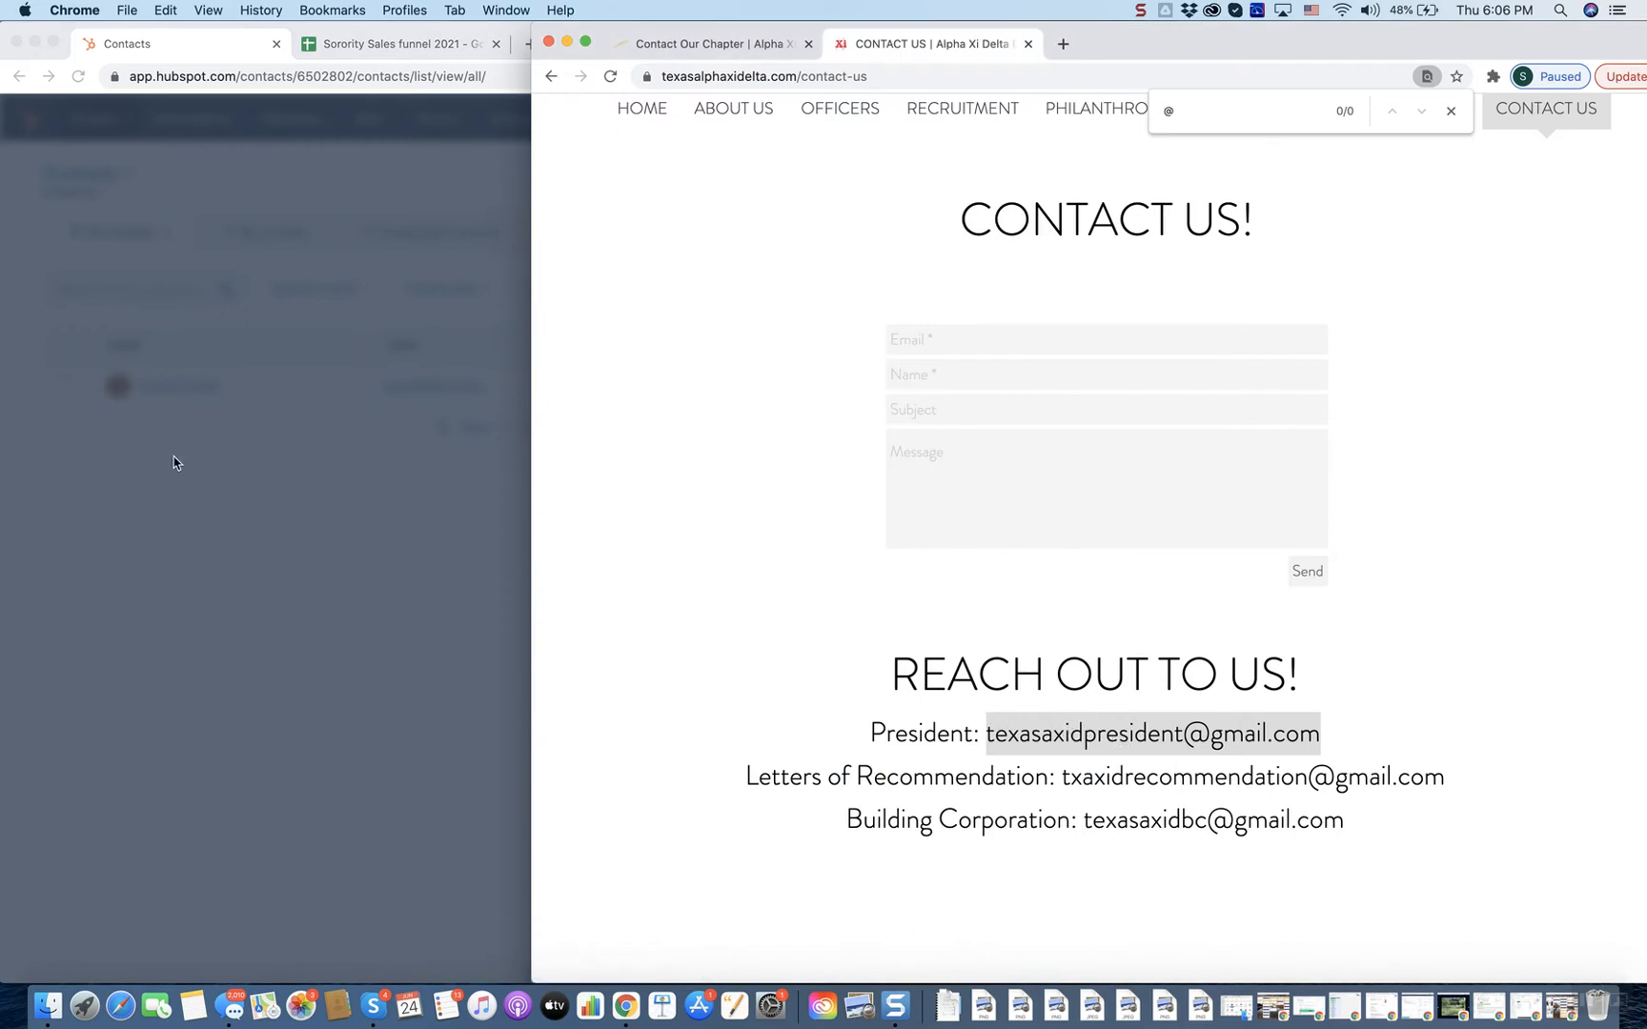
pyautogui.click(250, 493)
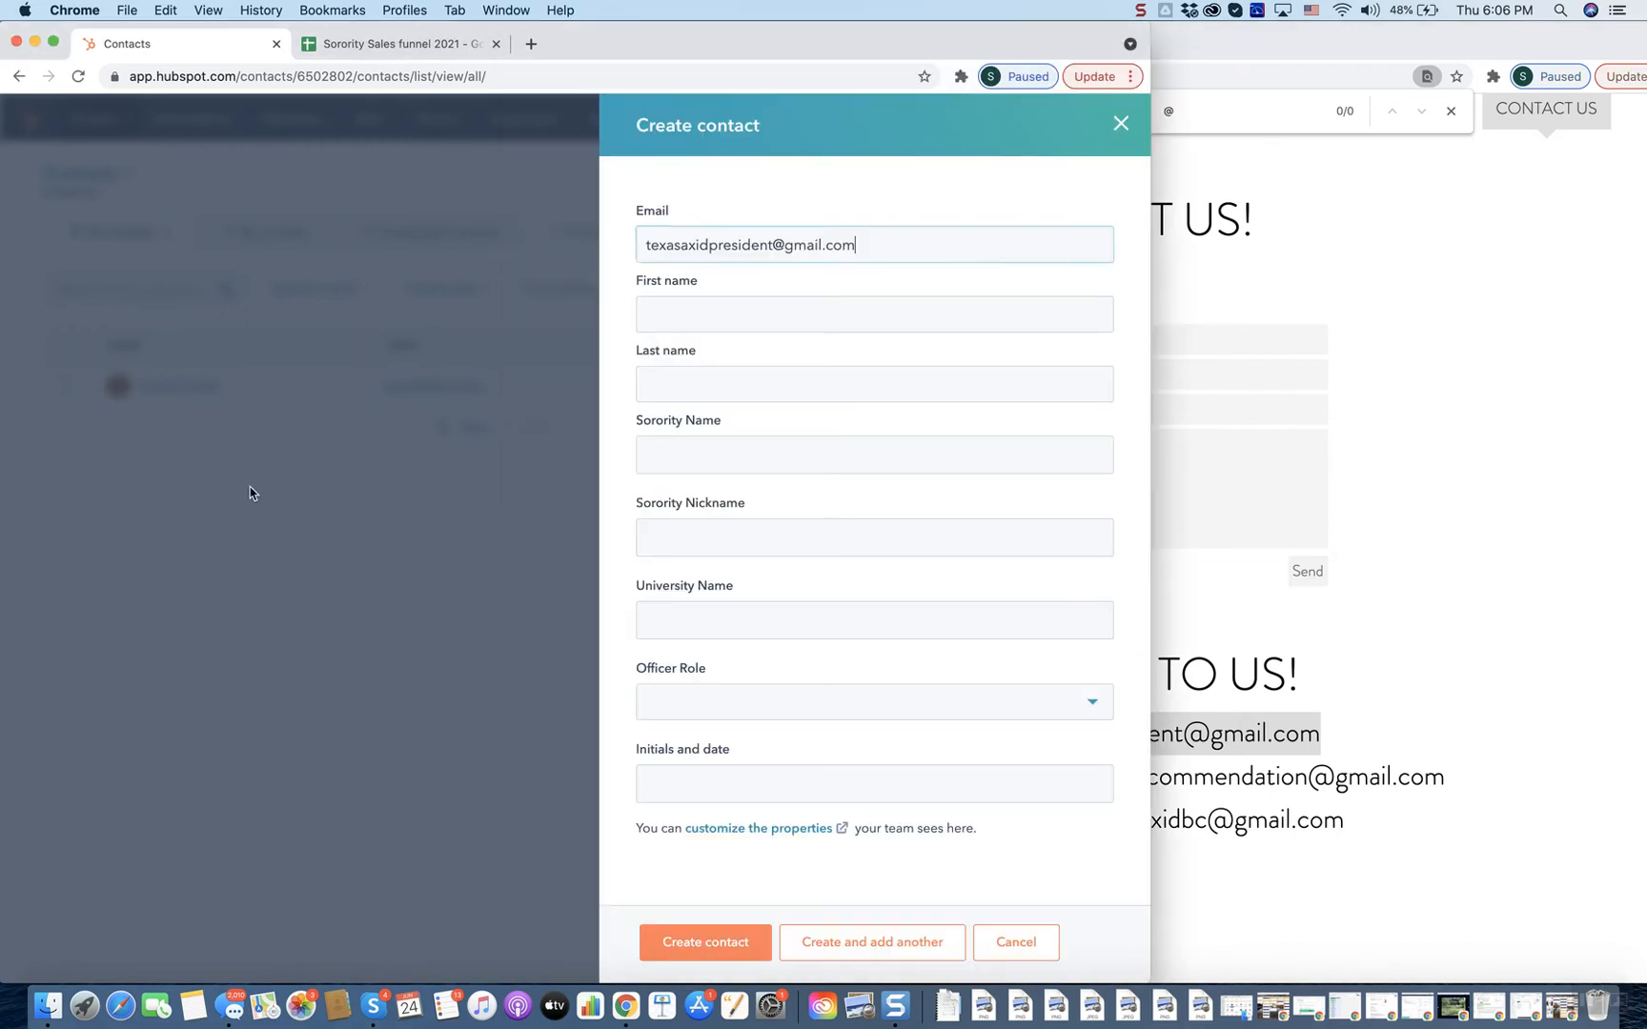
# - Enter AXID Exec Team as the new contact's first name
pyautogui.click(886, 306)
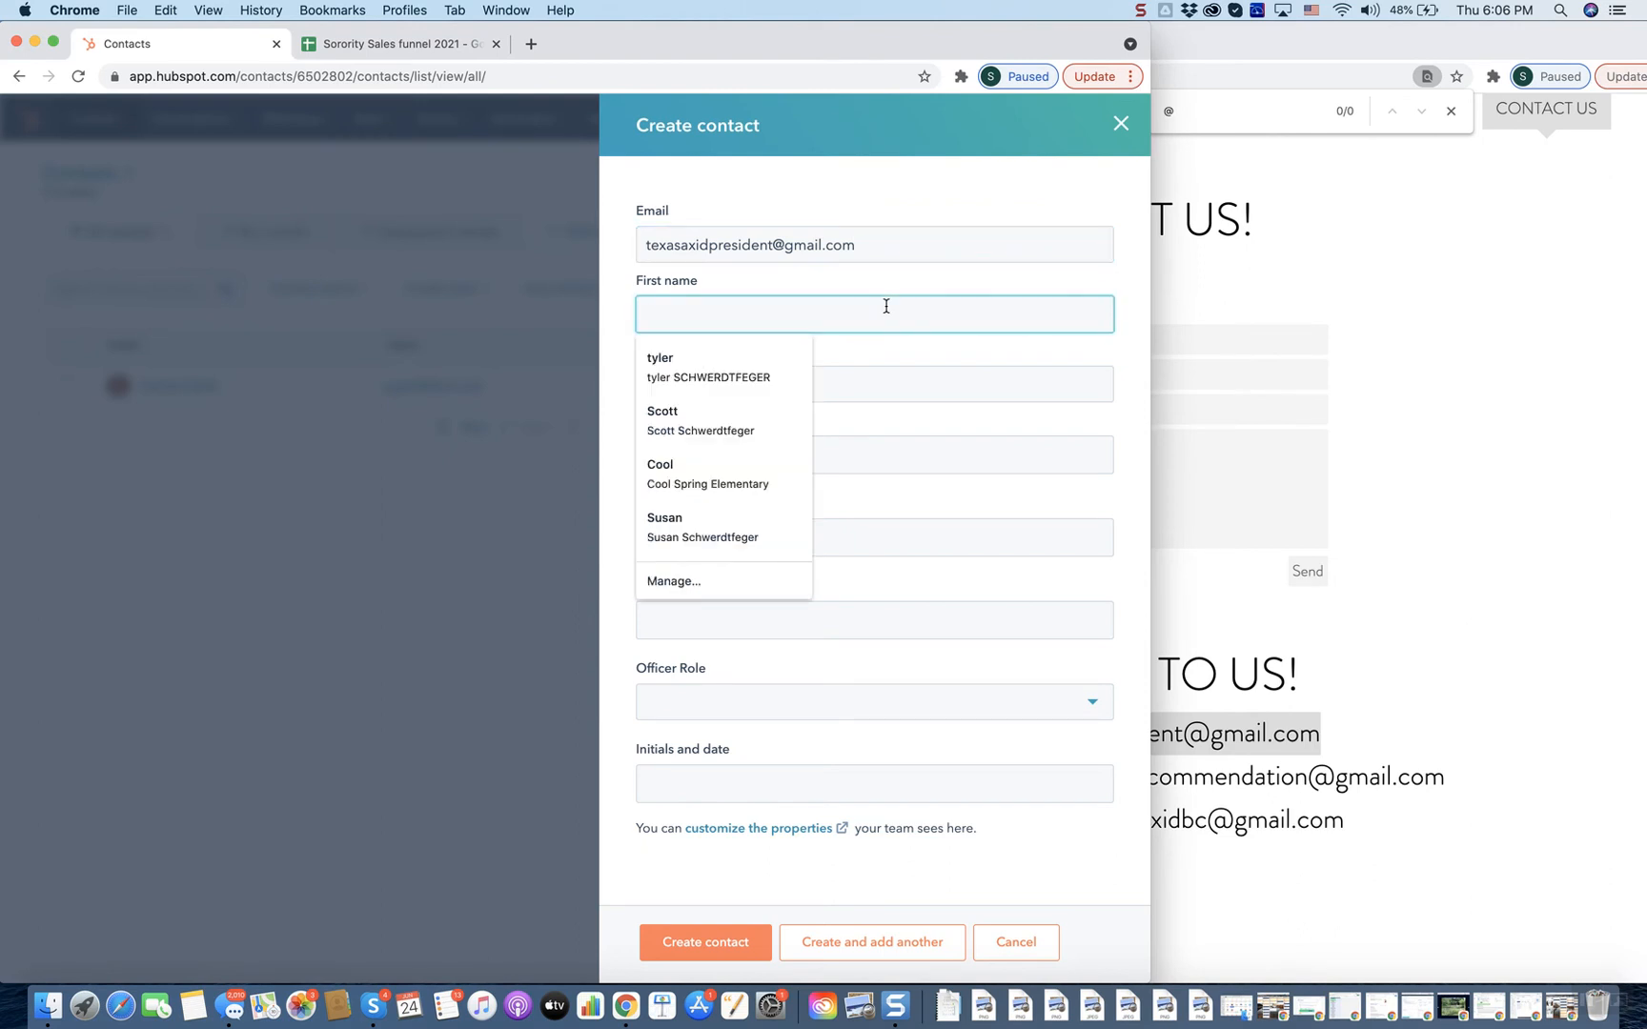
pyautogui.write('A')
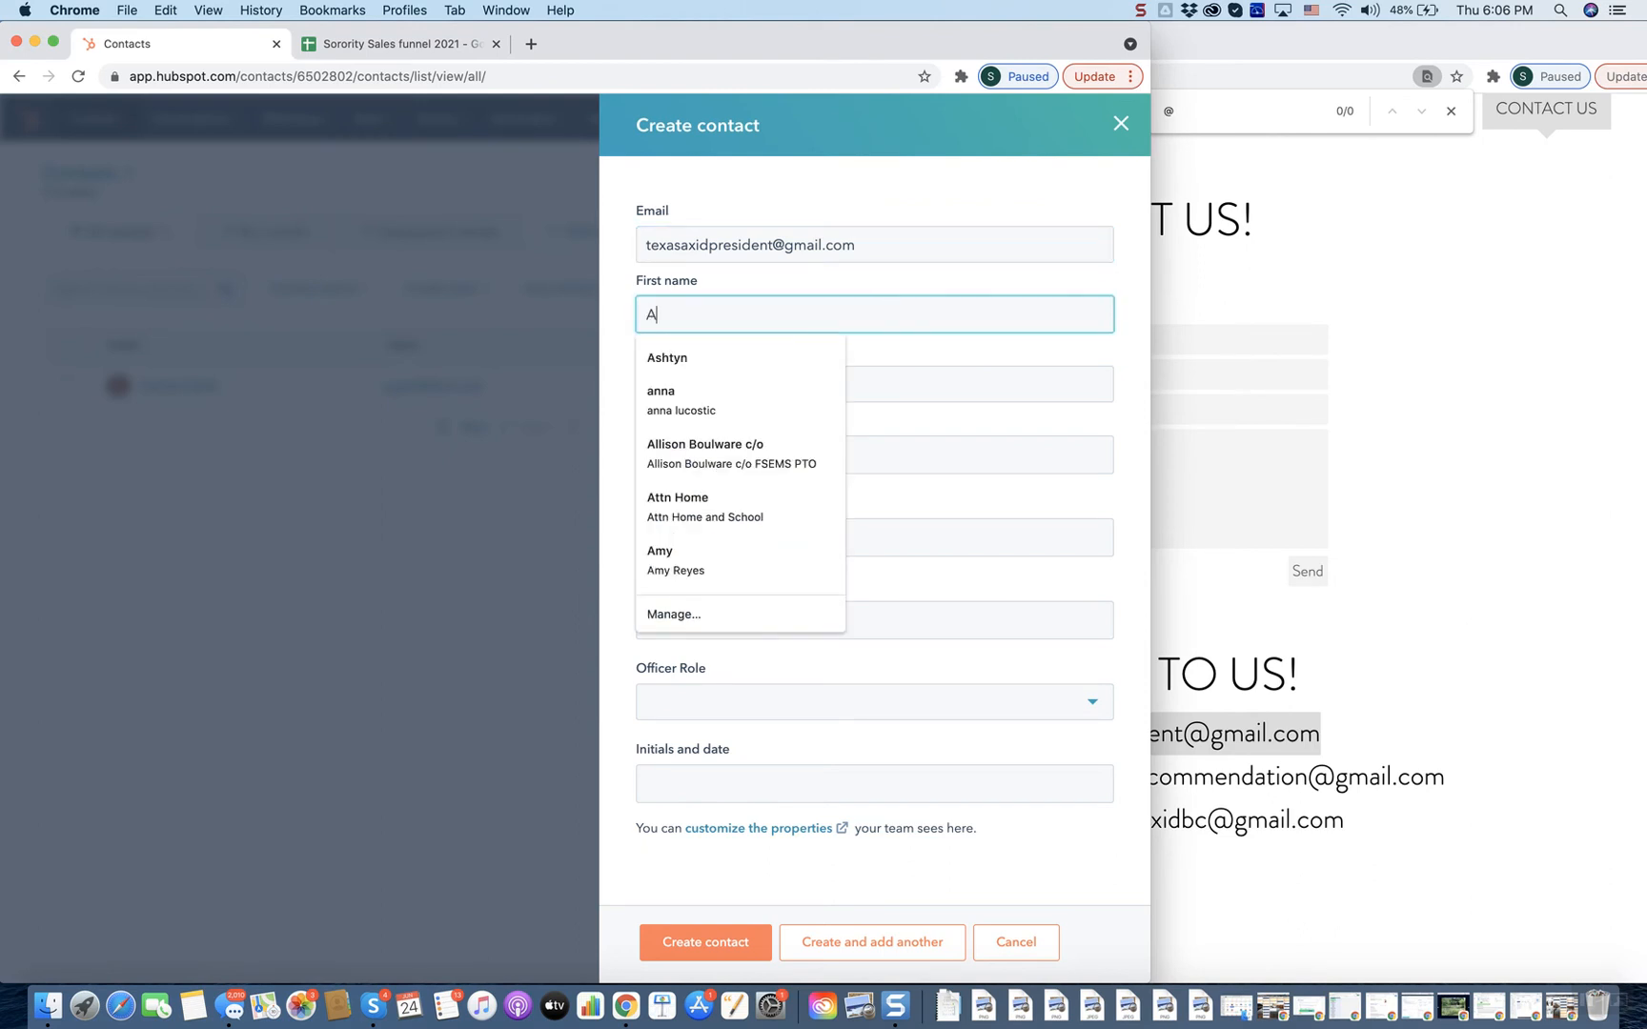
pyautogui.write('XID')
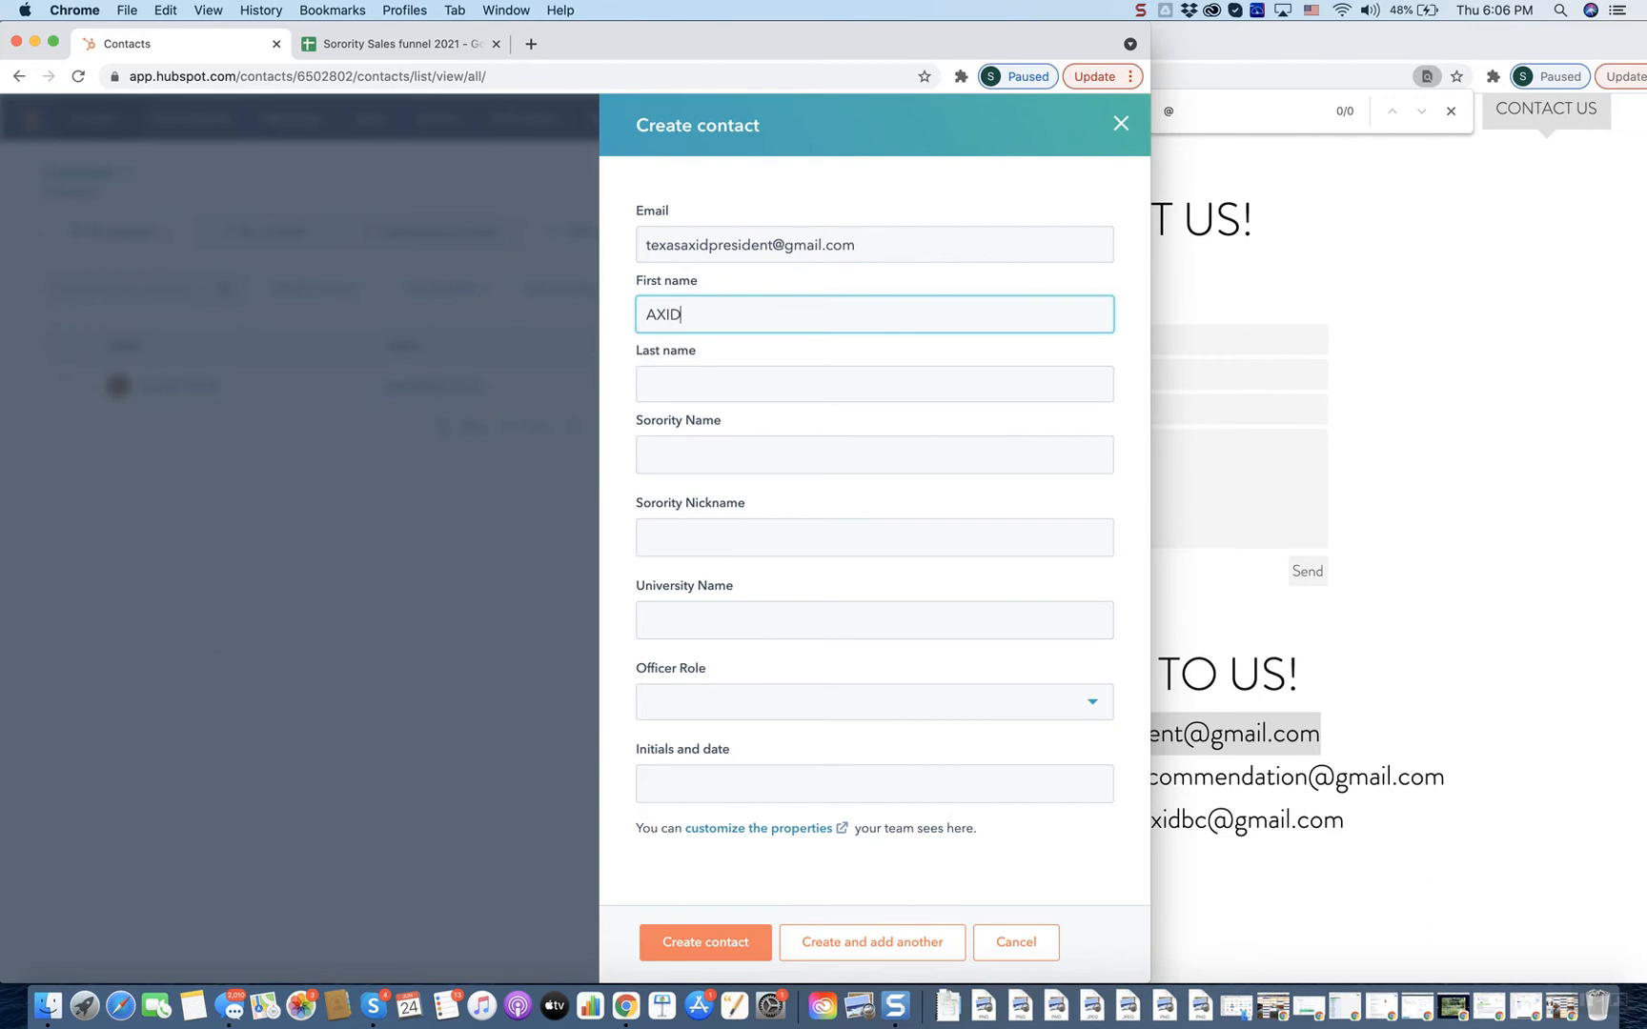
pyautogui.click(329, 46)
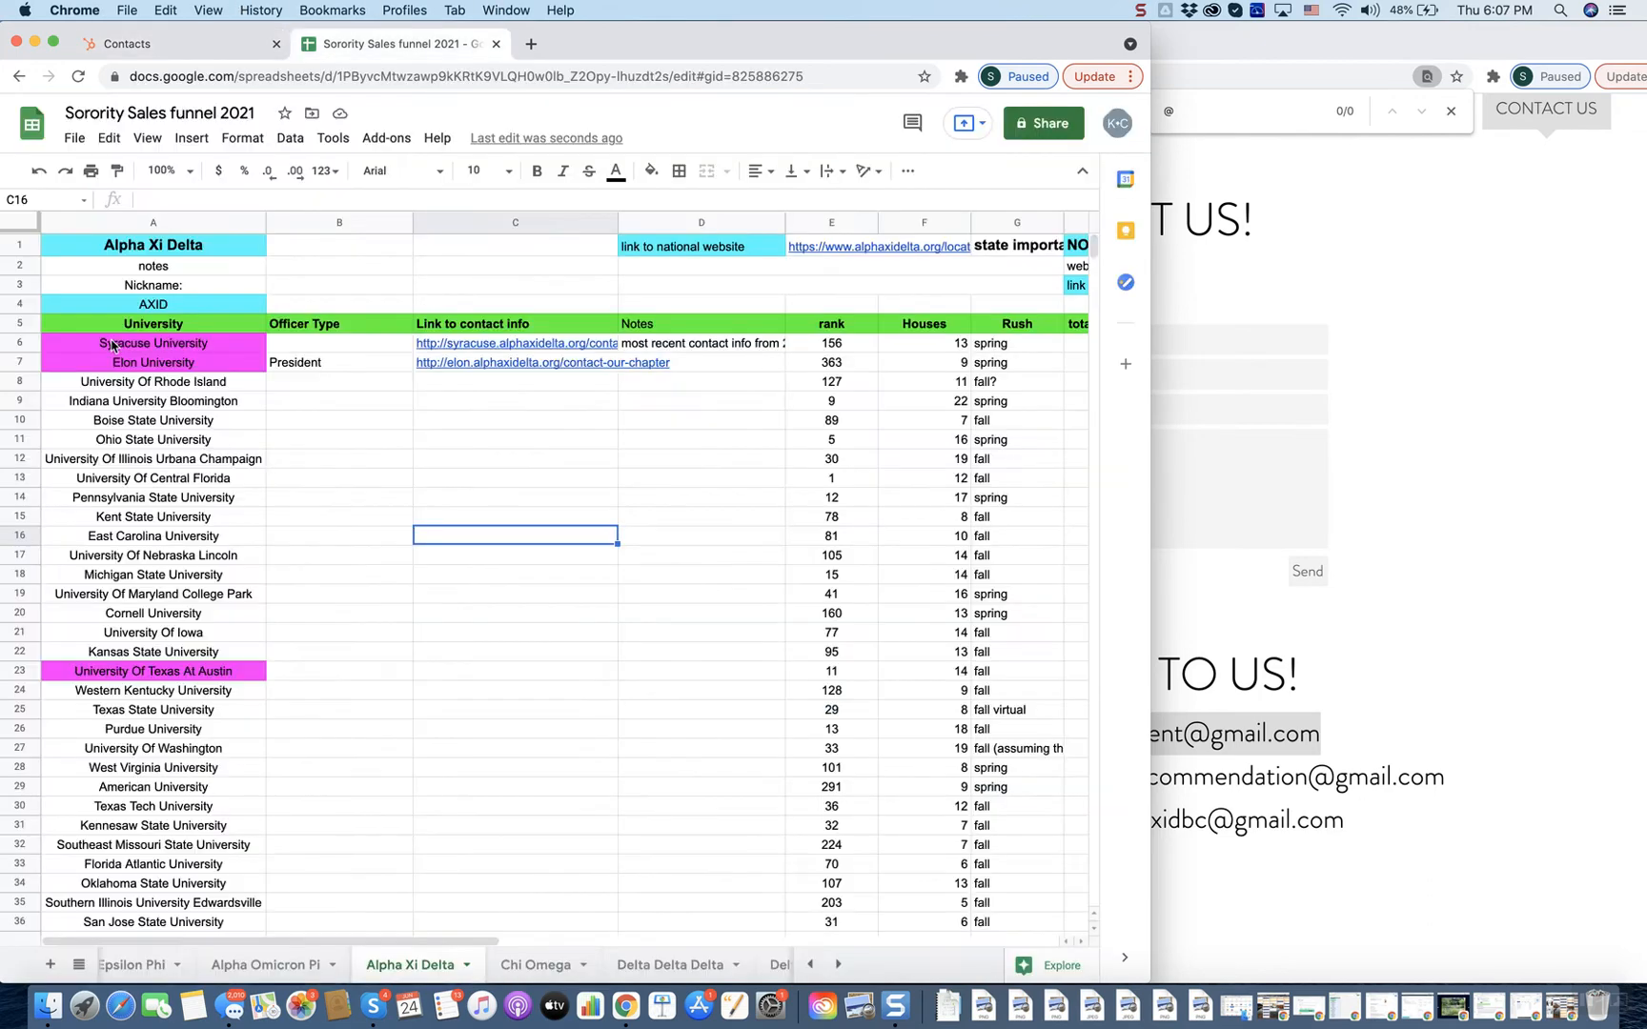
pyautogui.click(186, 43)
pyautogui.moveTo(709, 310); pyautogui.dragTo(520, 290)
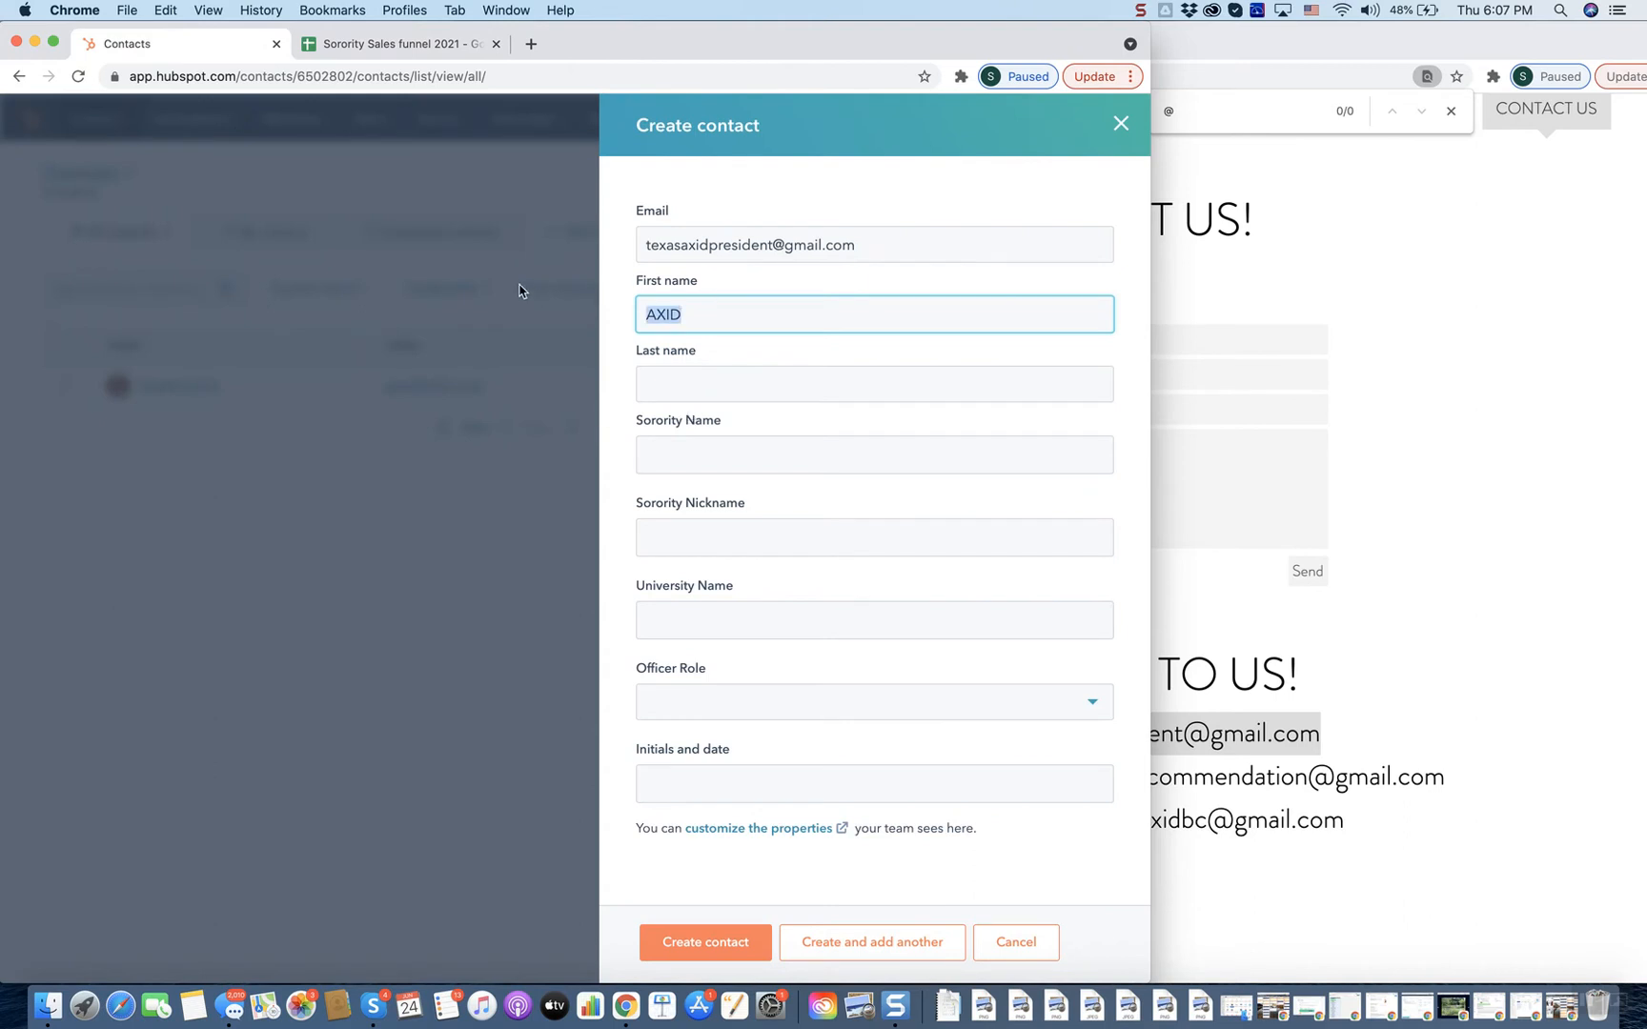
pyautogui.press('Right')
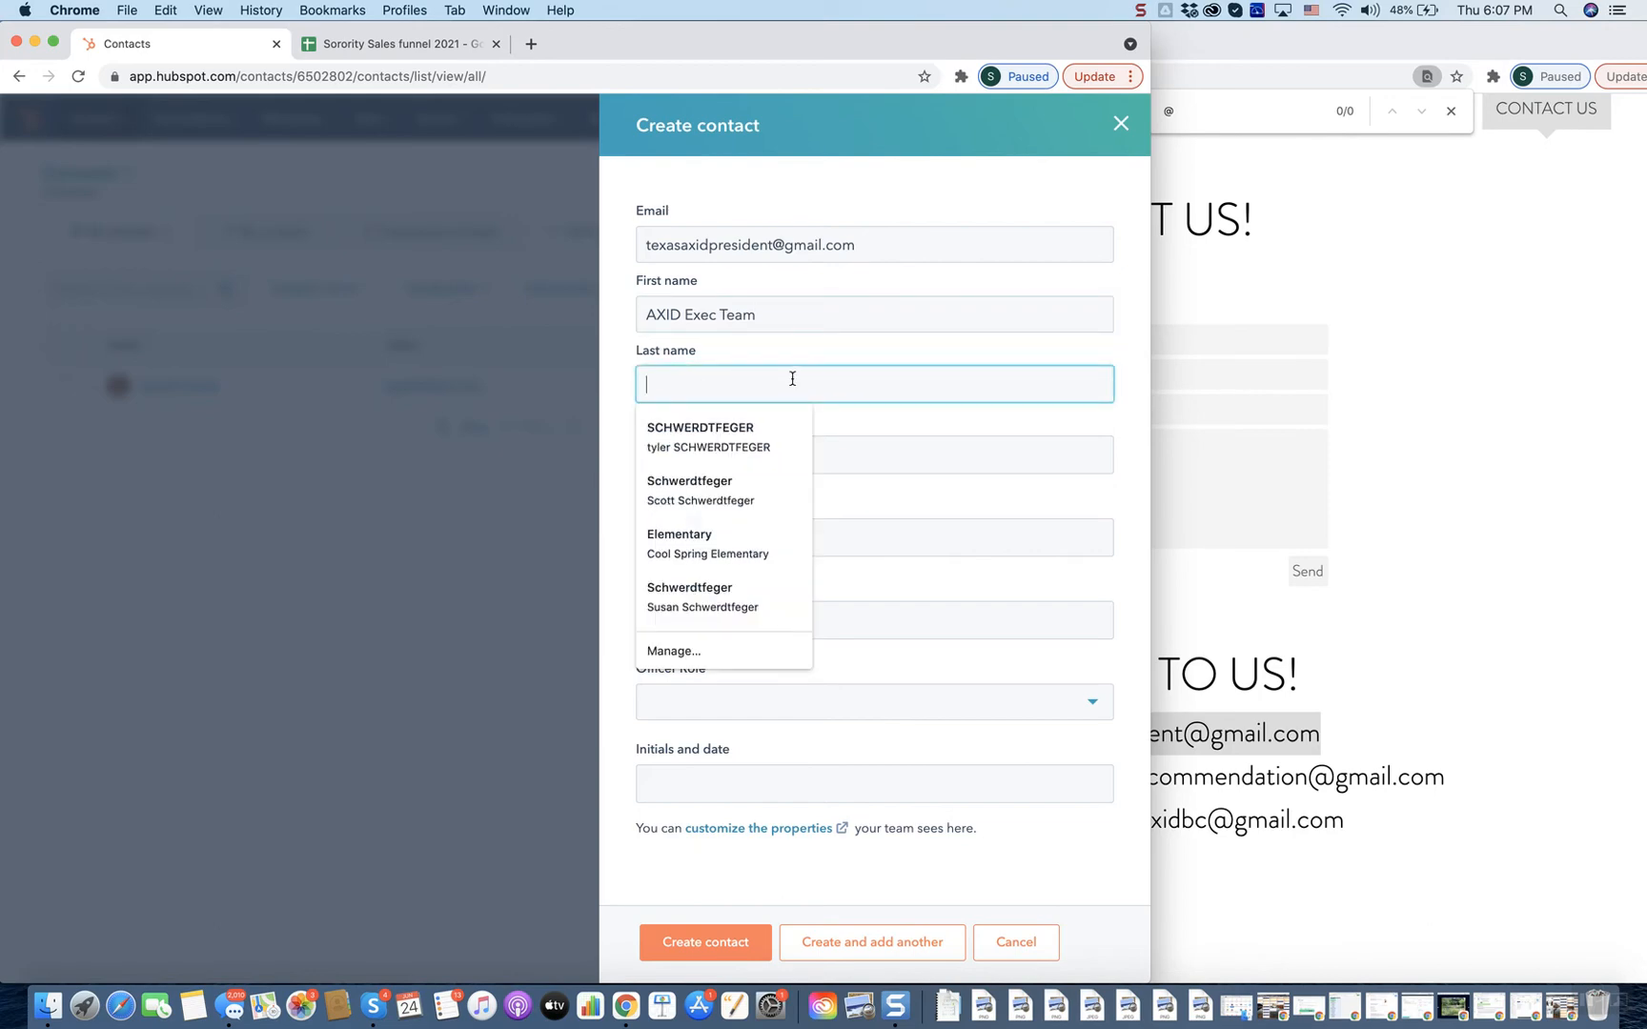
# - Copy Alpha Xi Delta from sheet cell A1 into the contact's Sorority Name field, leaving the last name blank
pyautogui.click(913, 442)
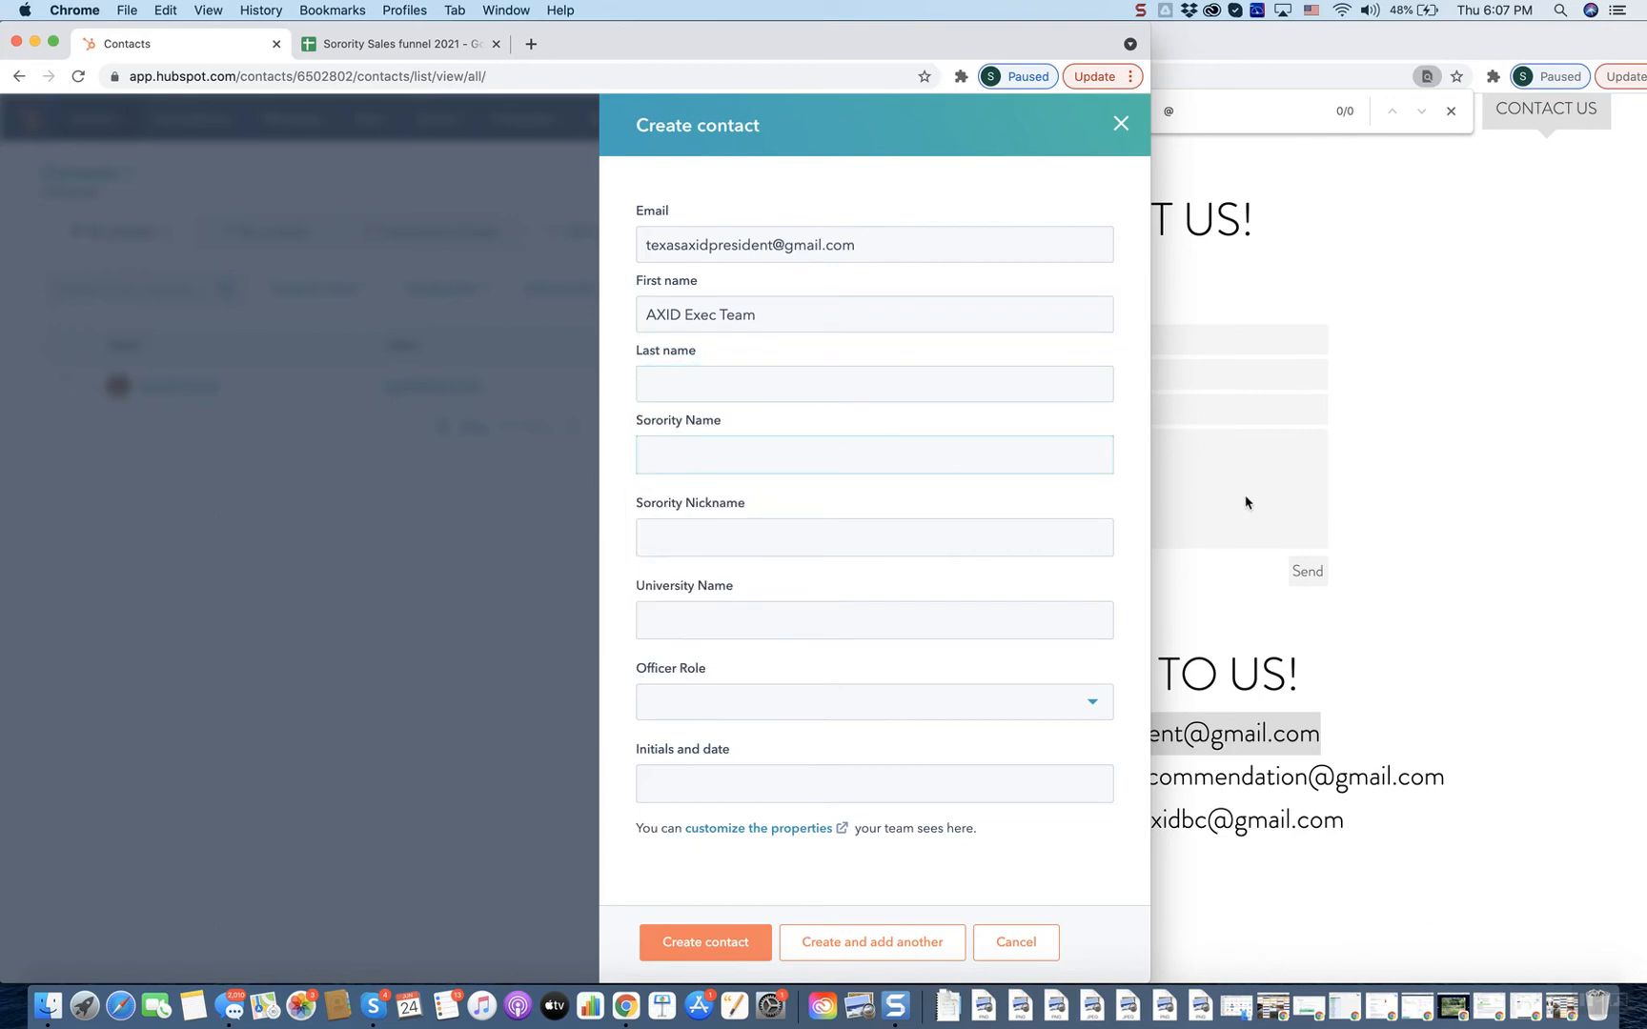
pyautogui.click(362, 46)
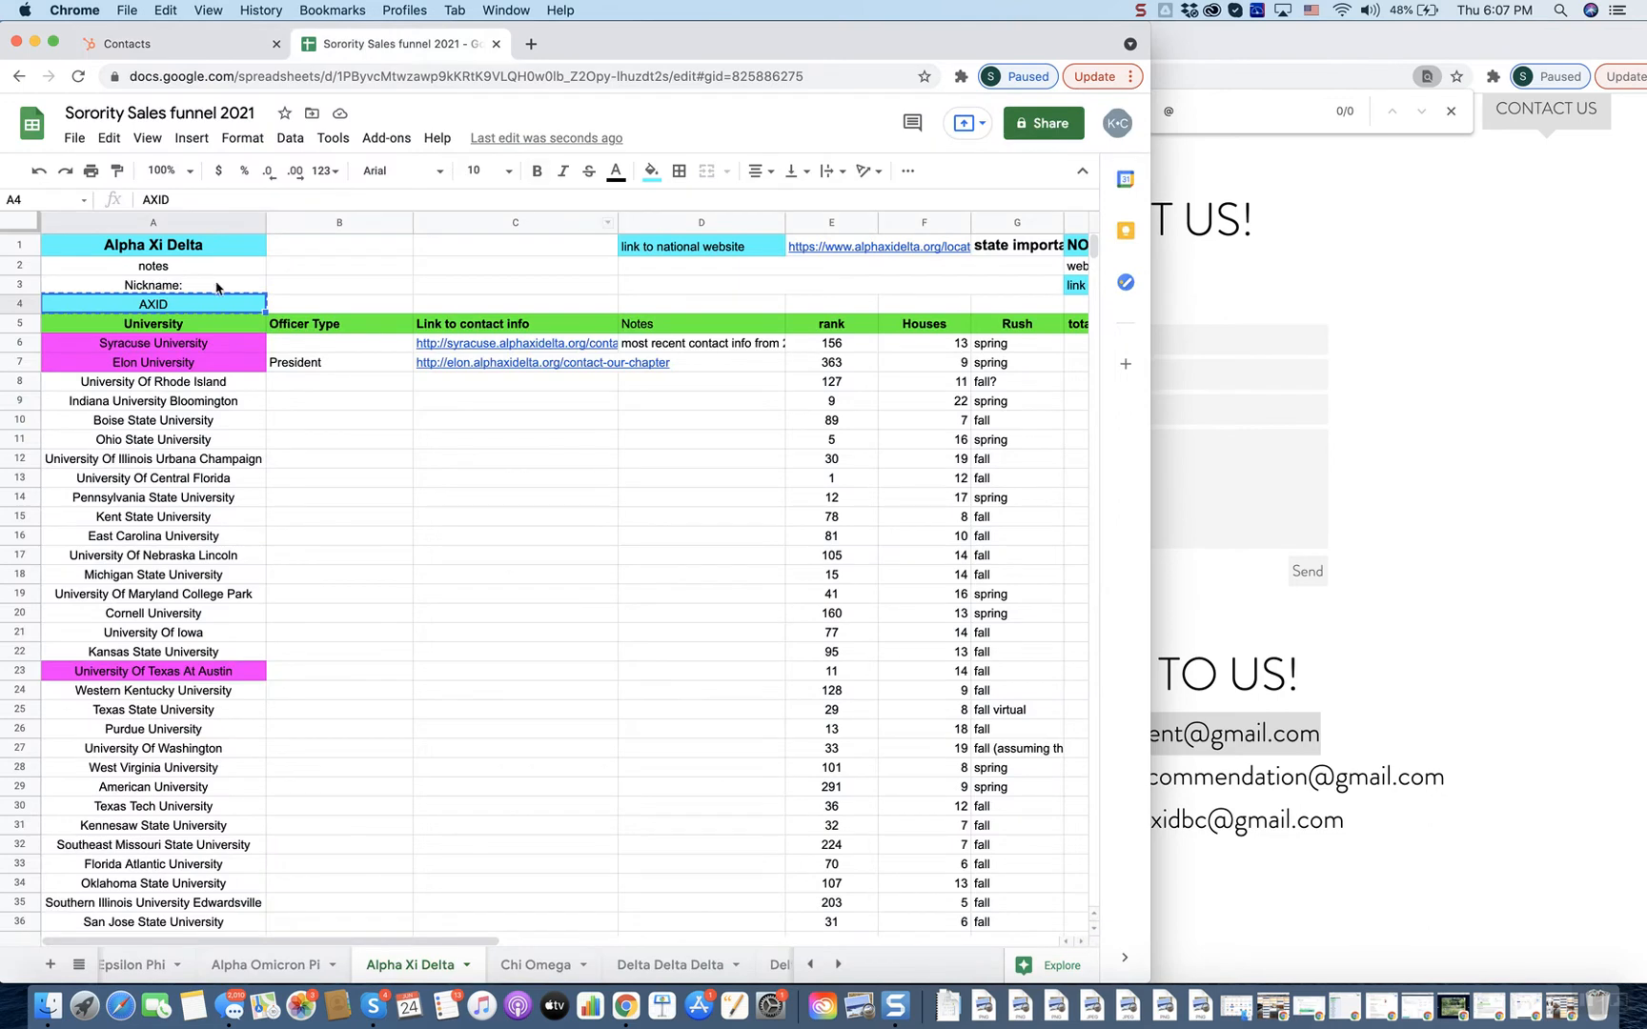
pyautogui.click(198, 53)
pyautogui.press('super+v')
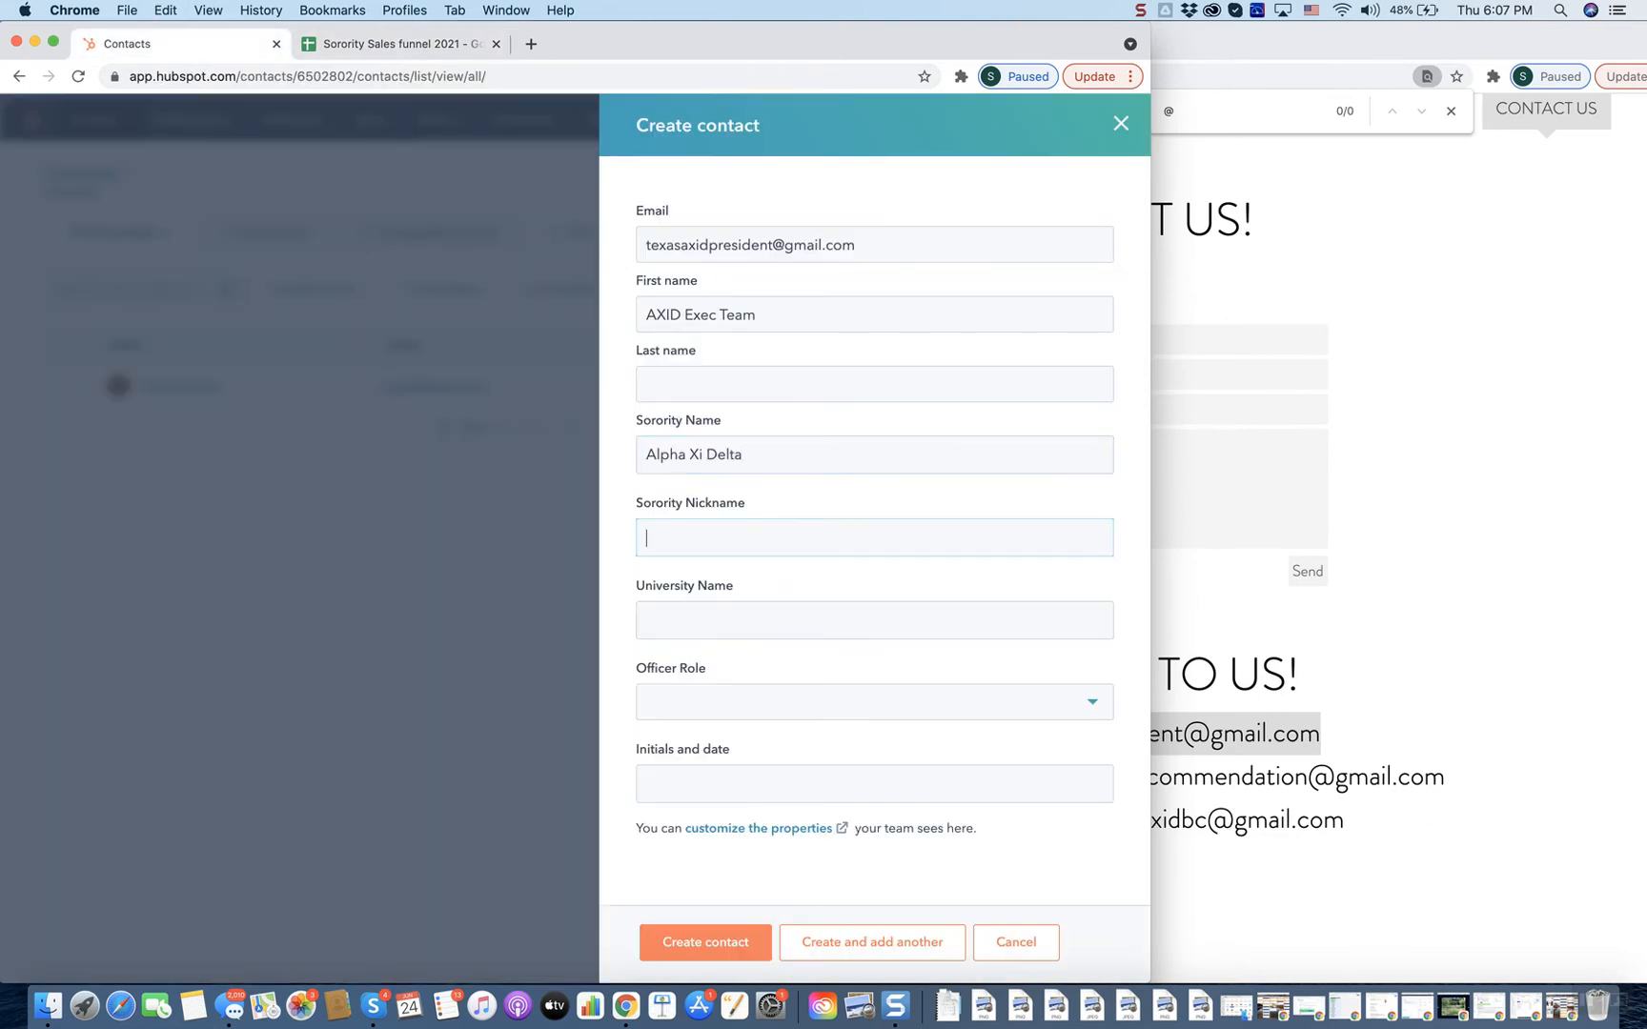
# - Copy the nickname AXID from sheet cell A4 into the Texas contact's Sorority Nickname field
pyautogui.click(399, 55)
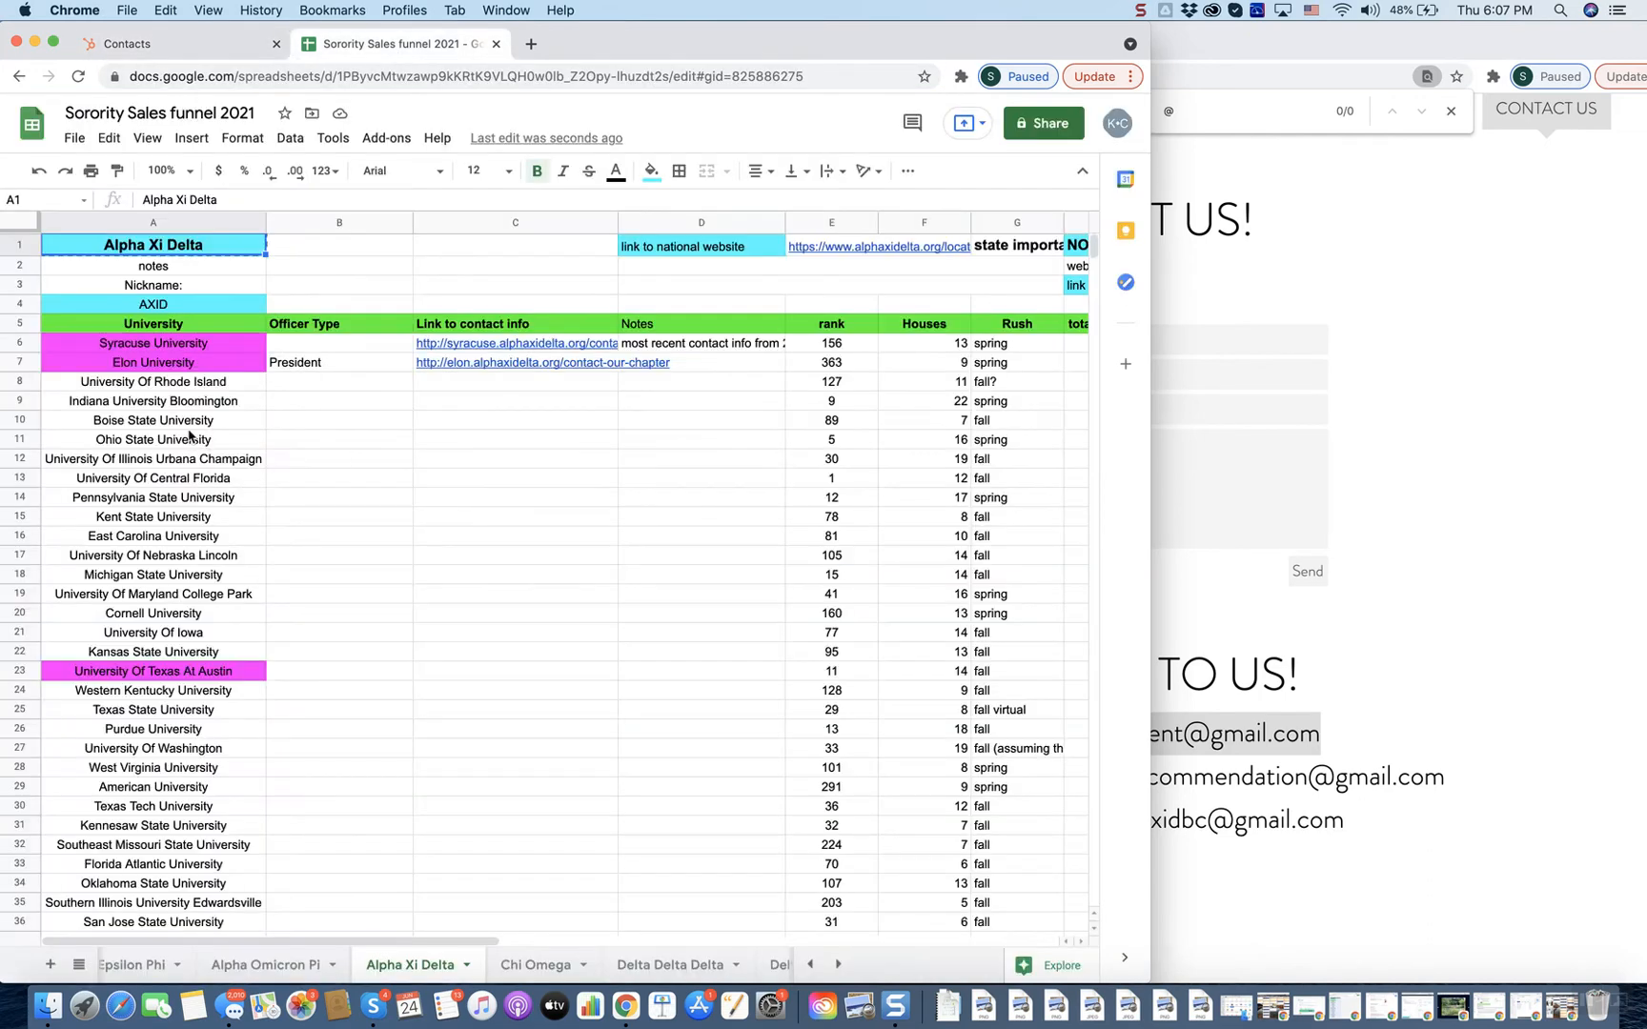
pyautogui.click(165, 310)
pyautogui.press('super+c')
pyautogui.click(229, 50)
pyautogui.press('super+v')
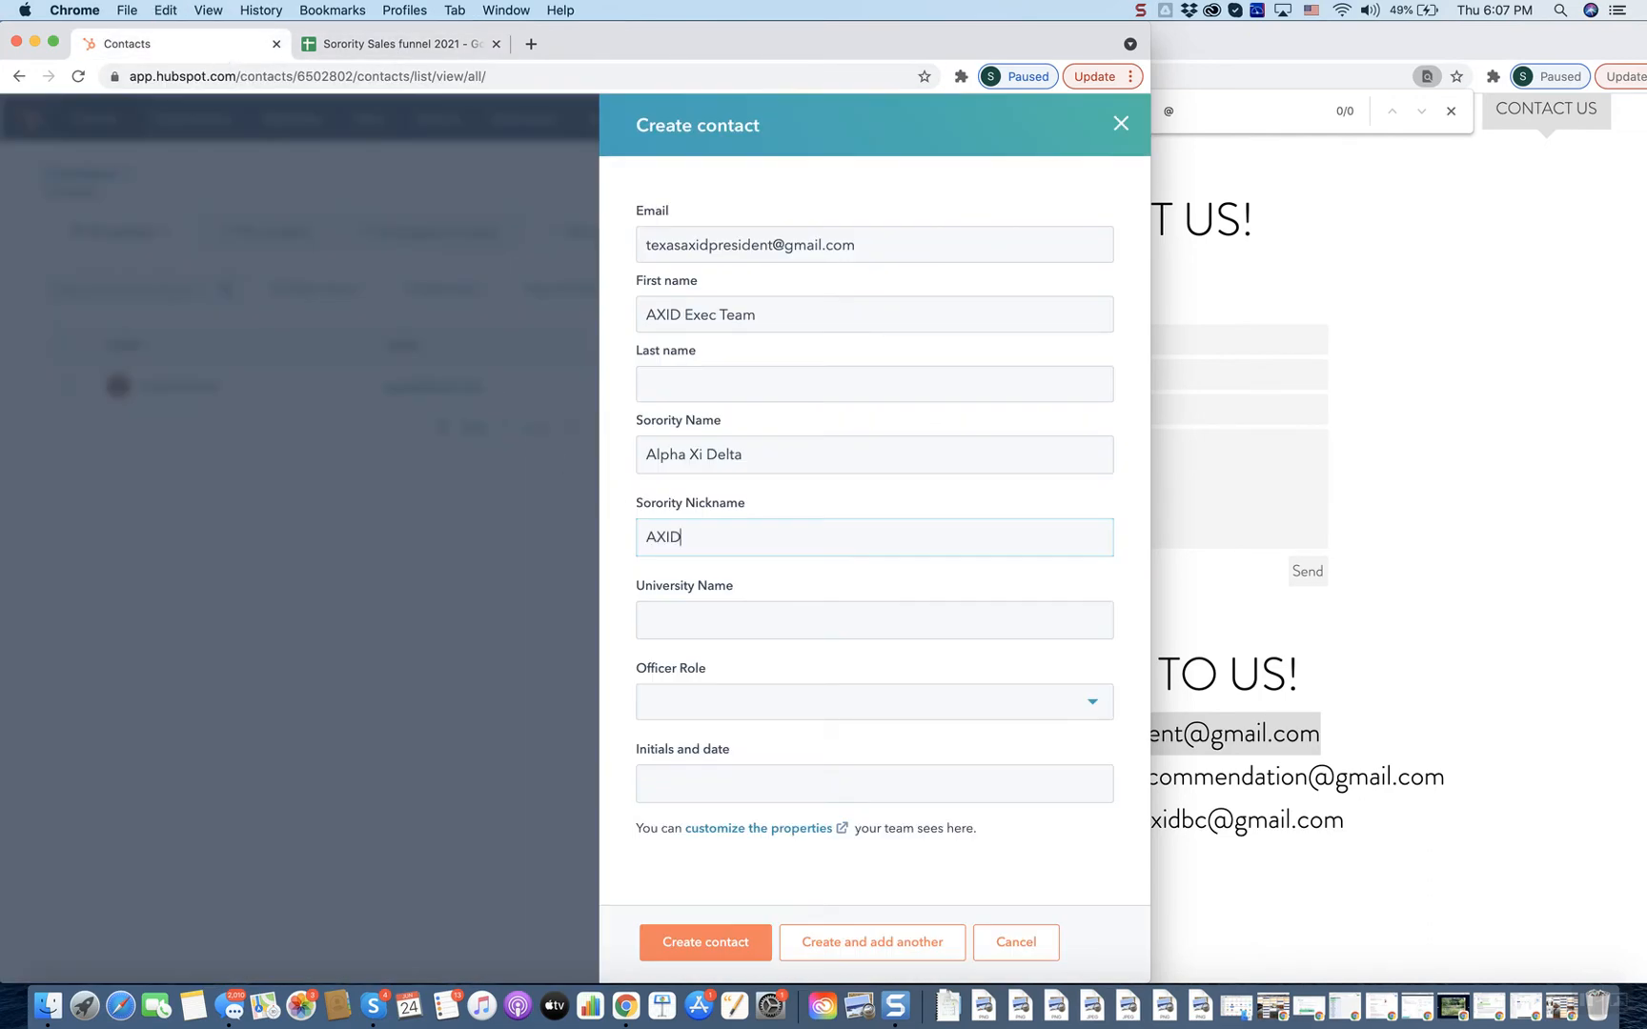
# - Copy University Of Texas At Austin from sheet cell A23 into the University Name field and set the officer role to Generic
pyautogui.click(328, 45)
pyautogui.click(240, 670)
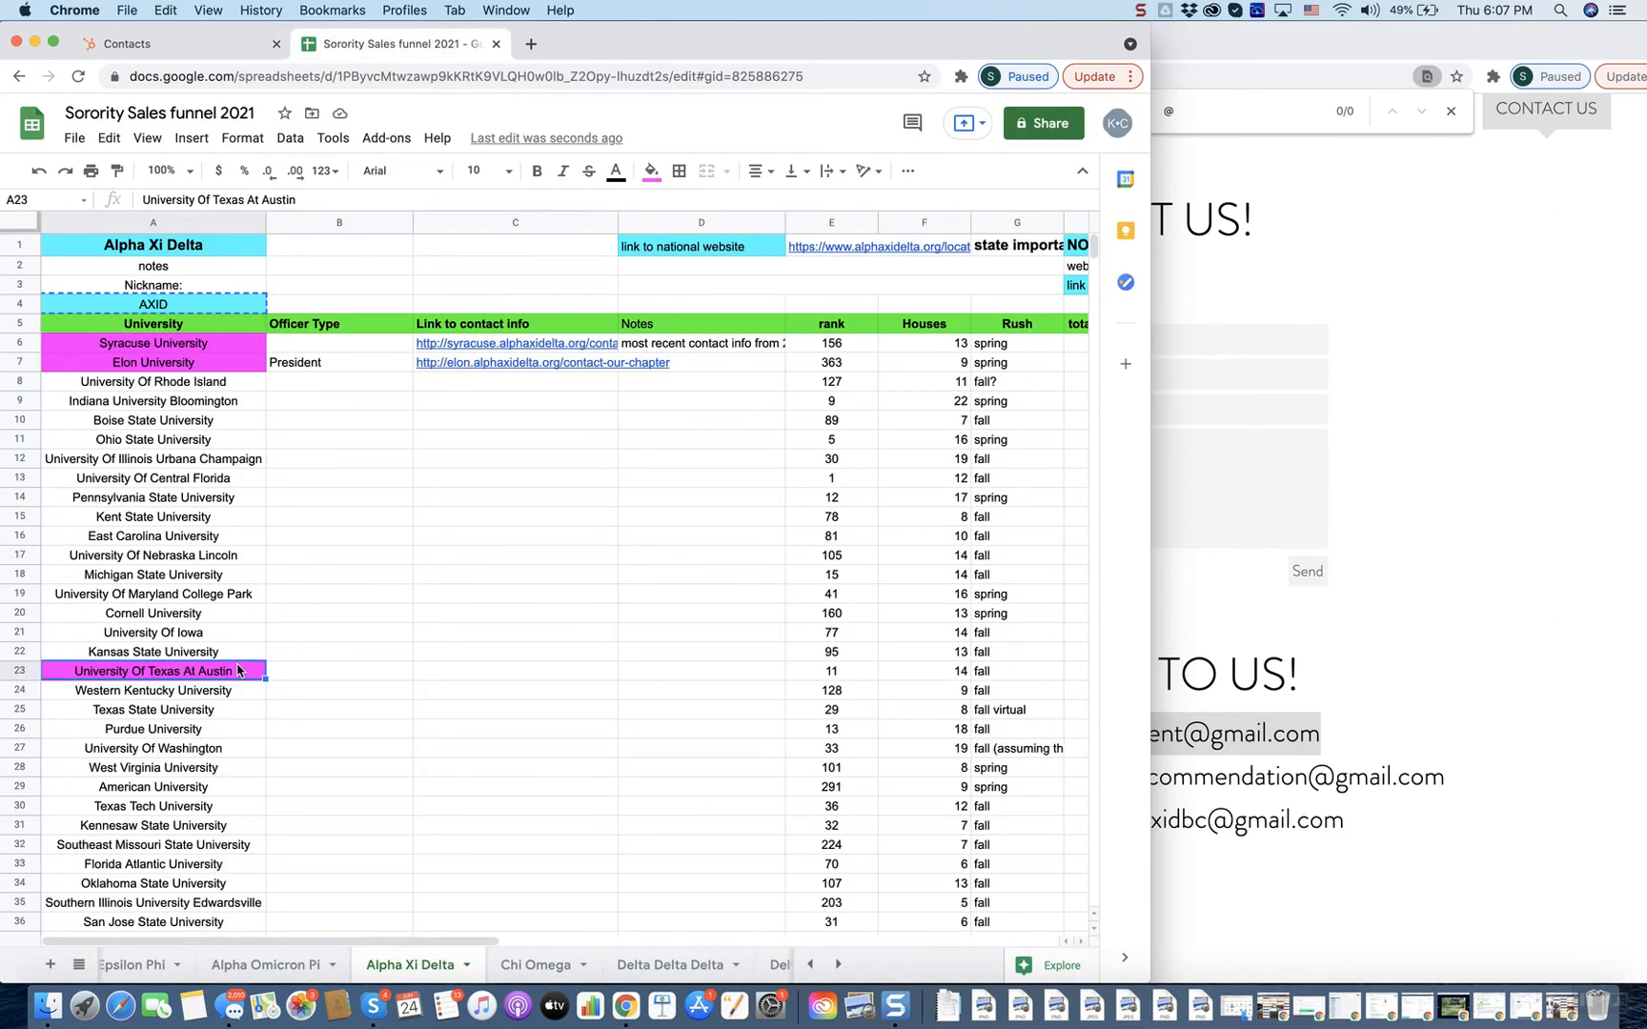
pyautogui.press('super+c')
pyautogui.hotkey('ctrl', 'Tab')
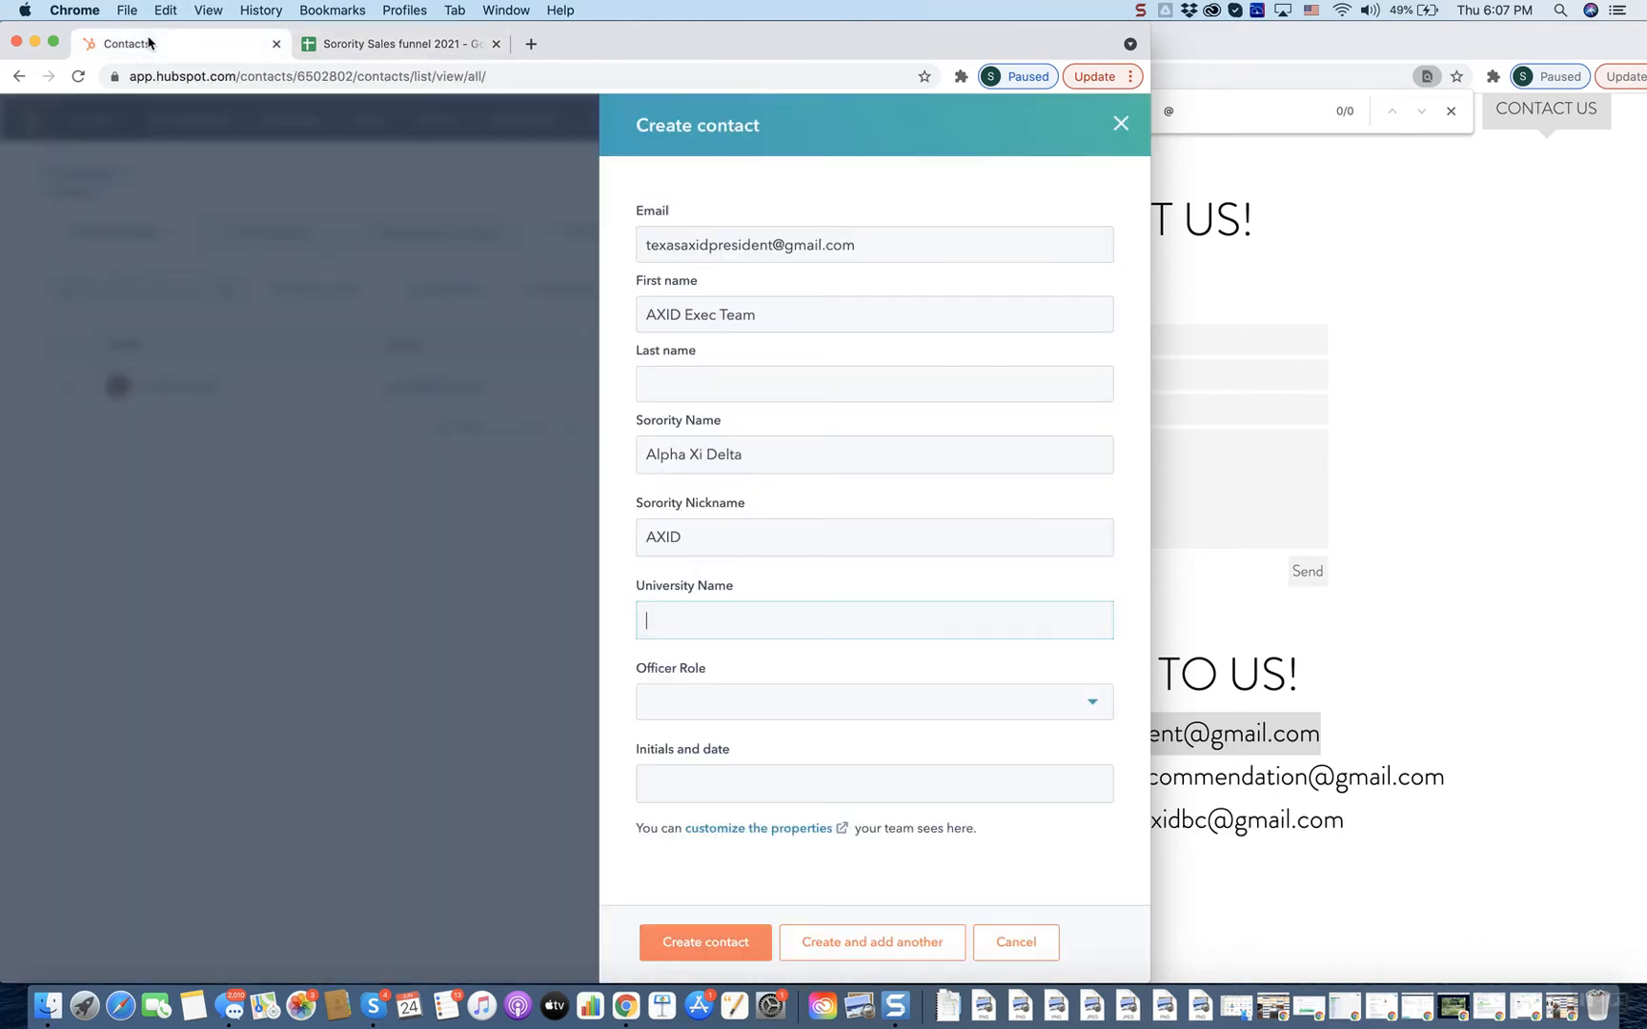
pyautogui.press('super+v')
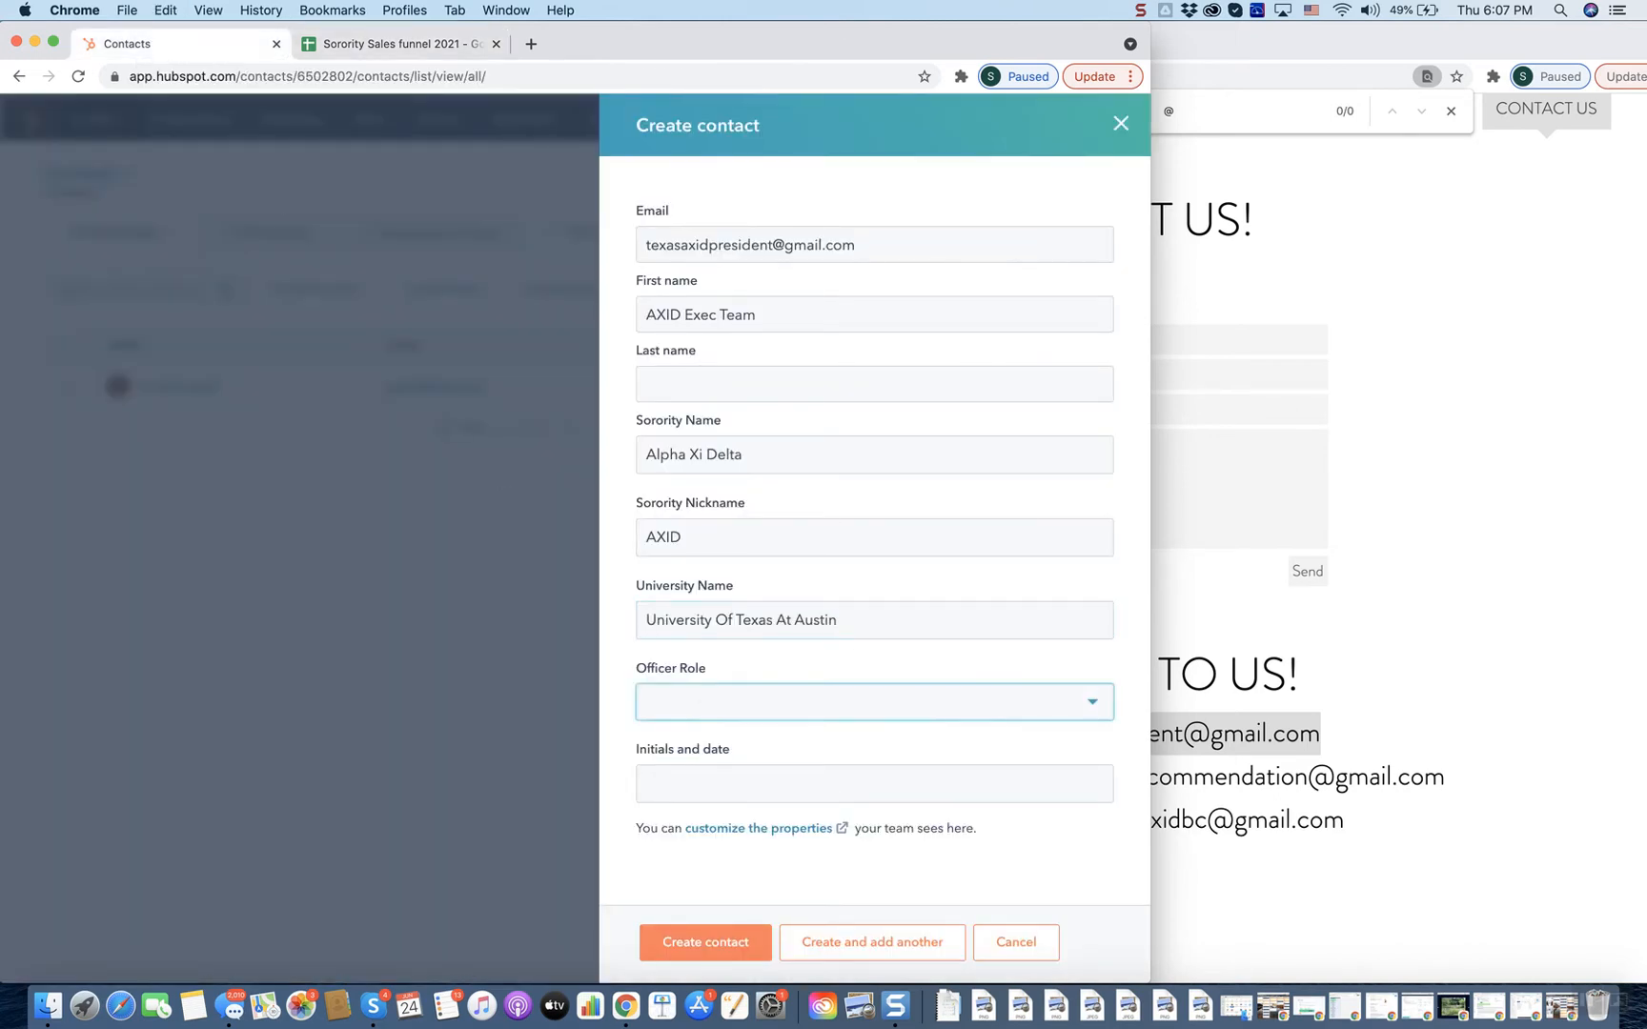
pyautogui.click(967, 703)
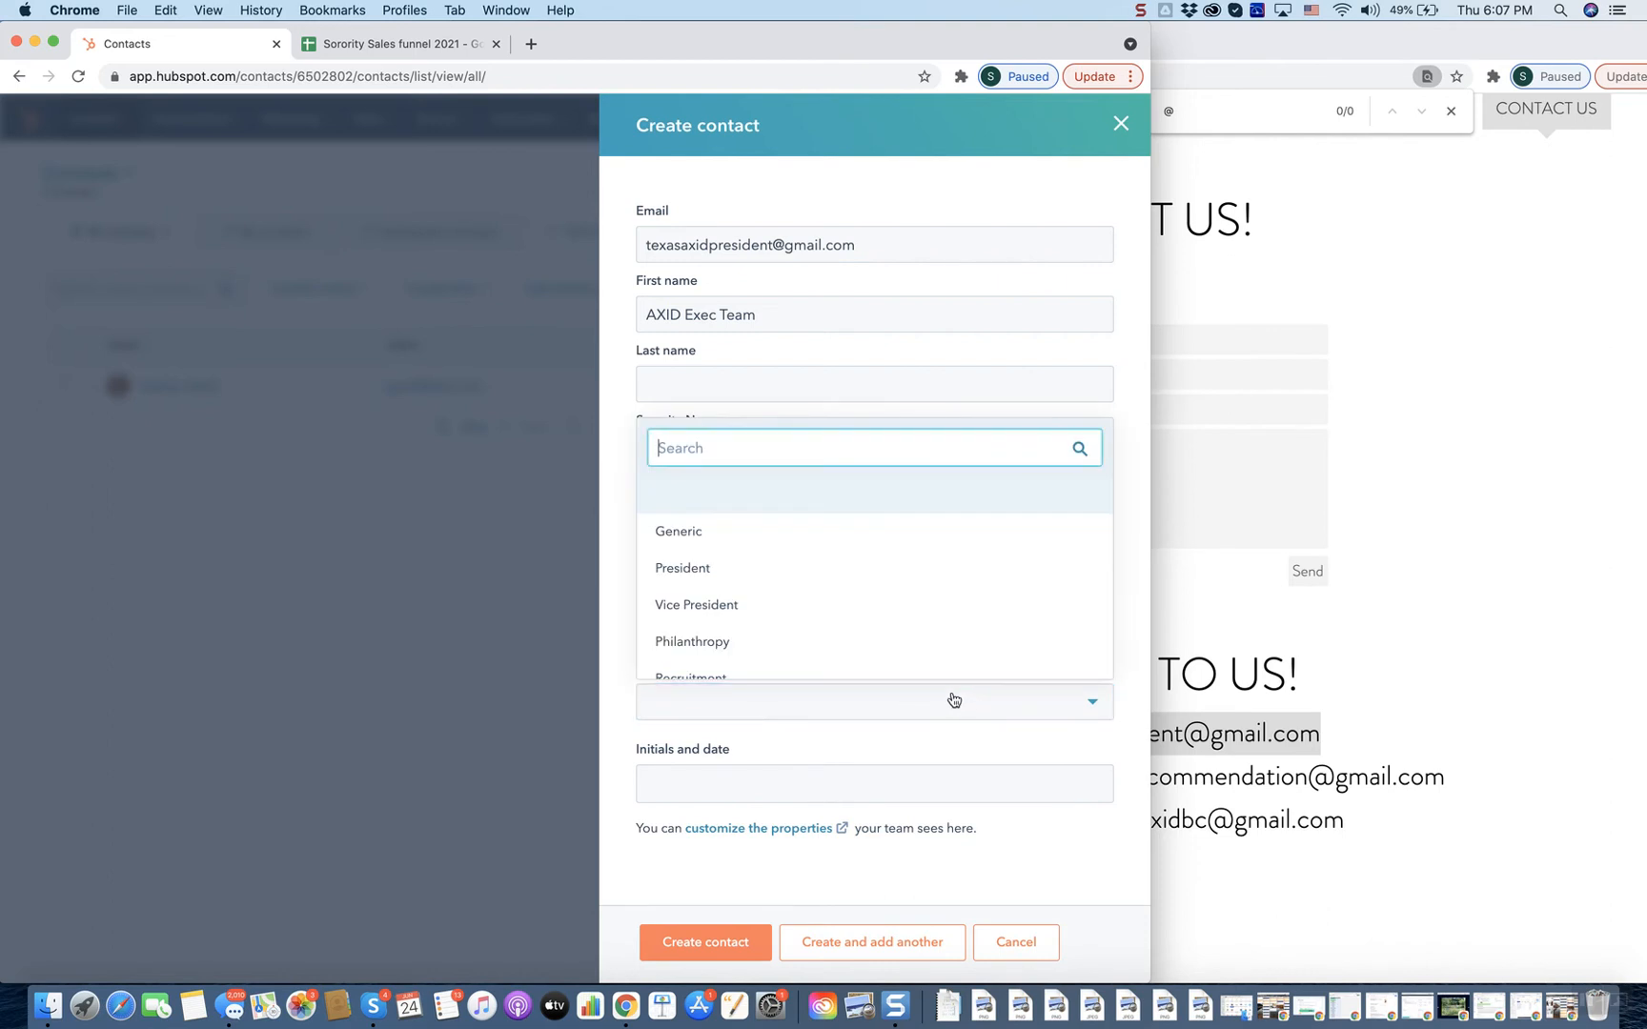
pyautogui.click(787, 533)
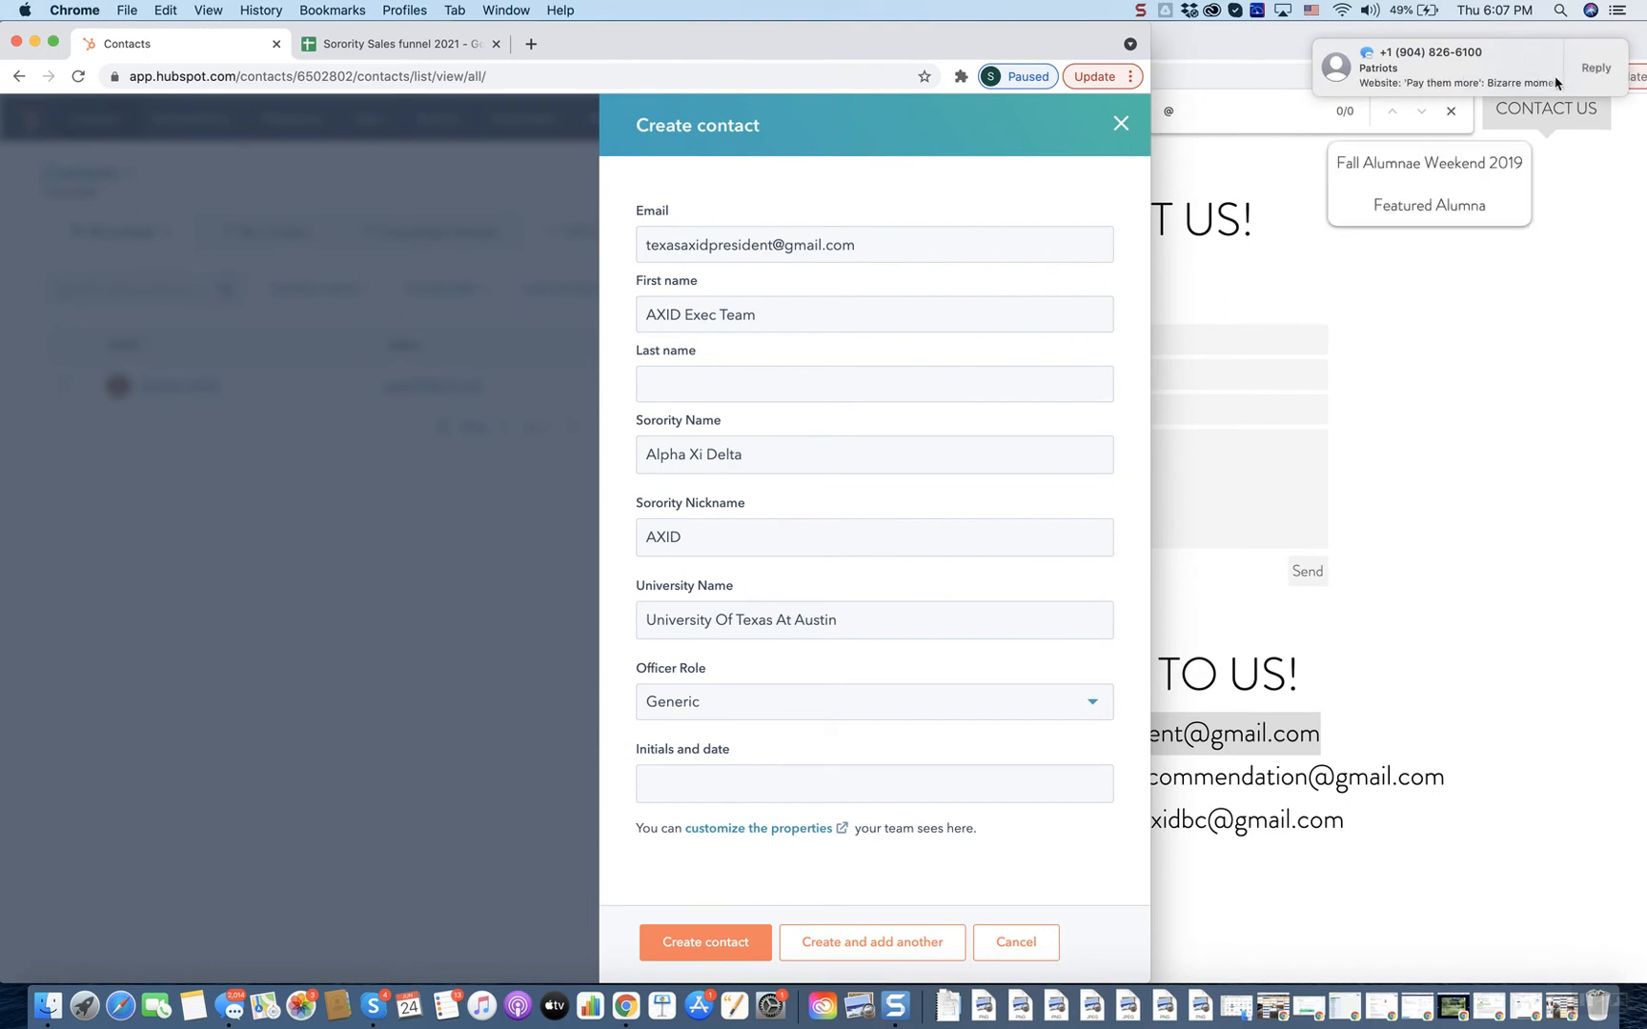
# - Enter TS624 as the Texas contact's initials and date, save the contact and start another one
pyautogui.click(811, 829)
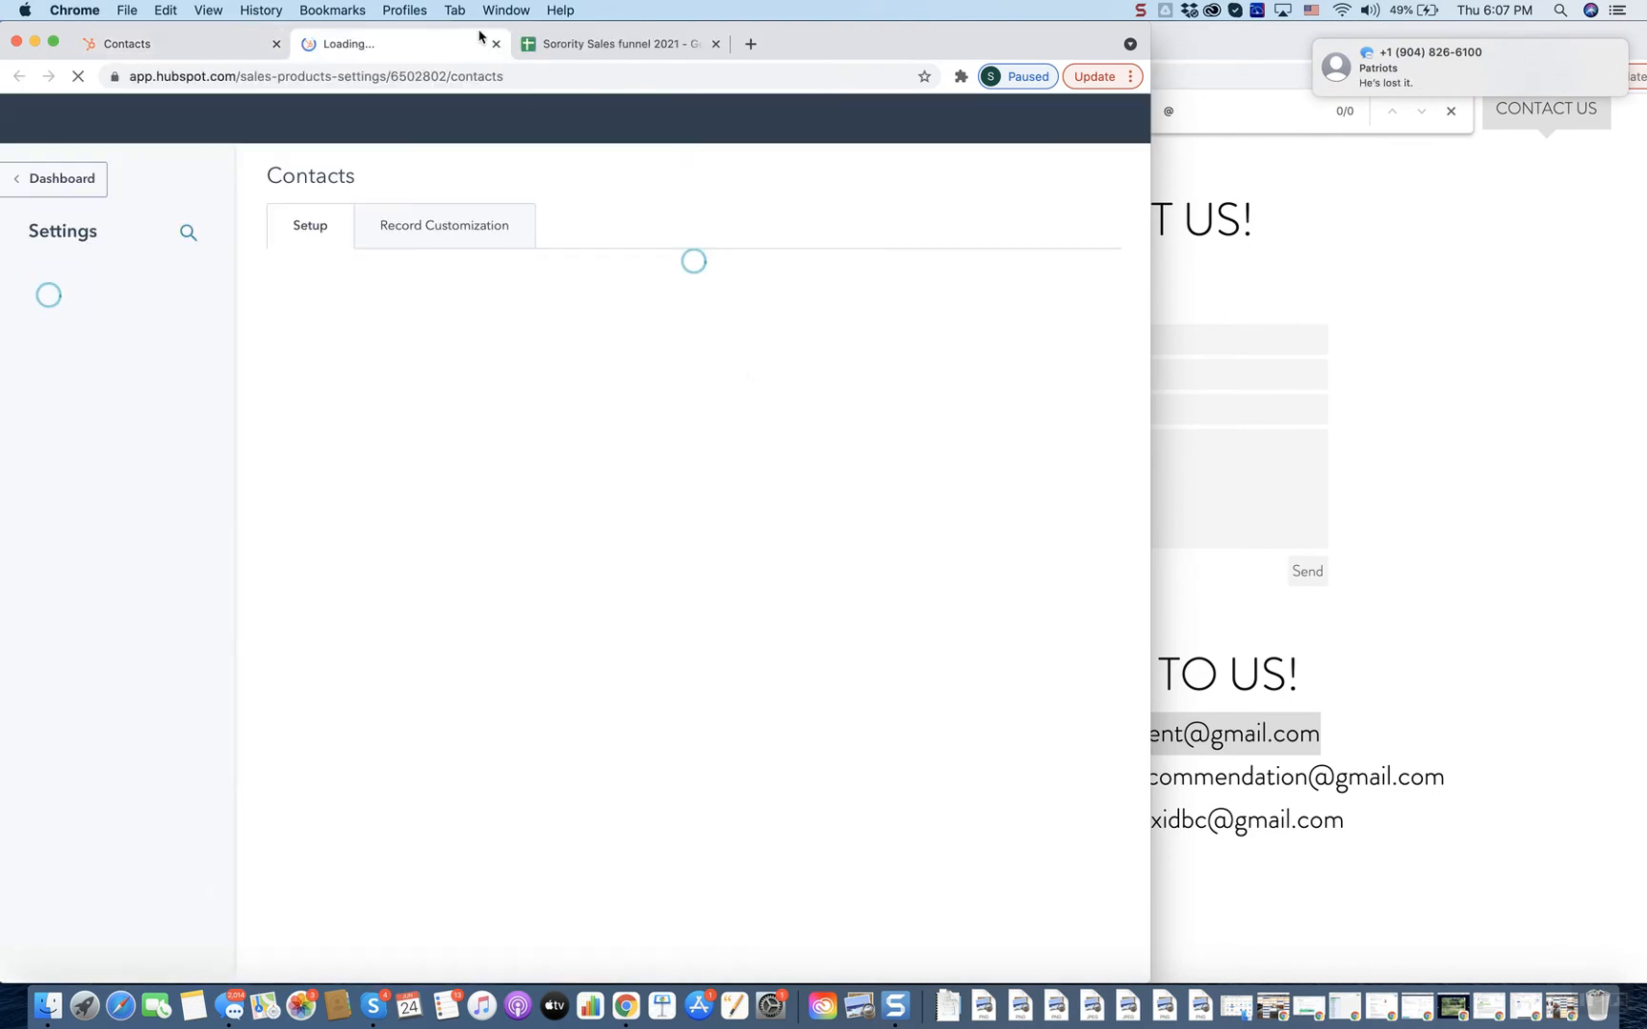
pyautogui.click(151, 56)
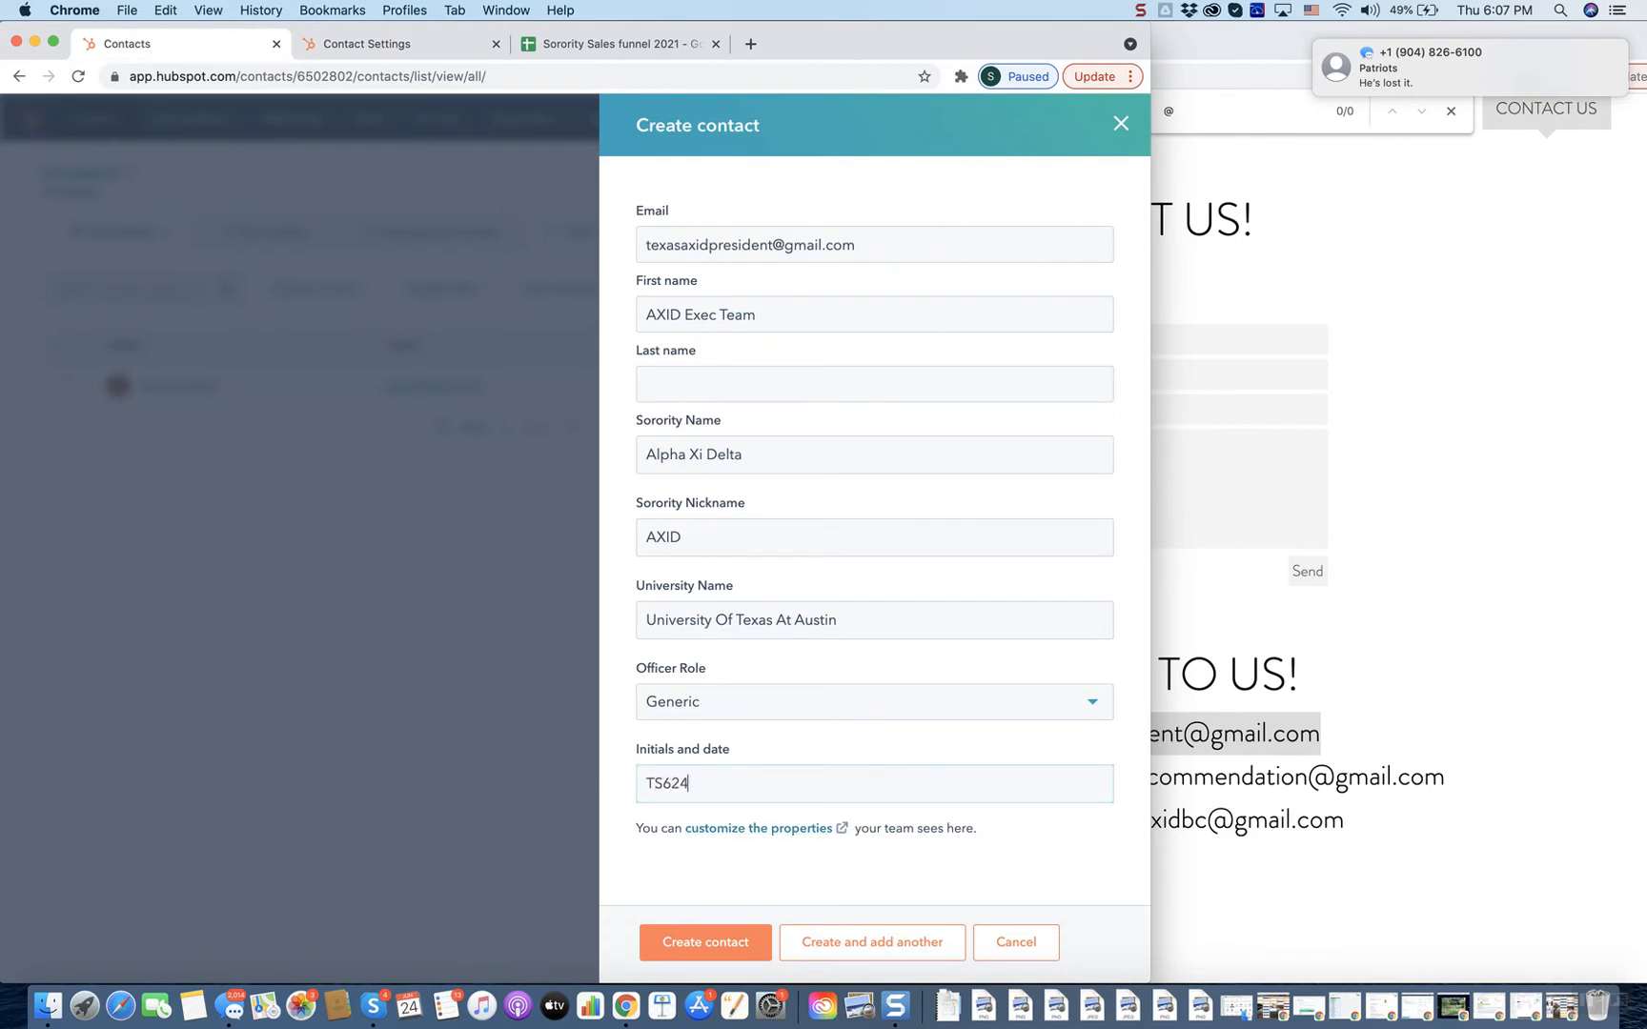
pyautogui.click(848, 941)
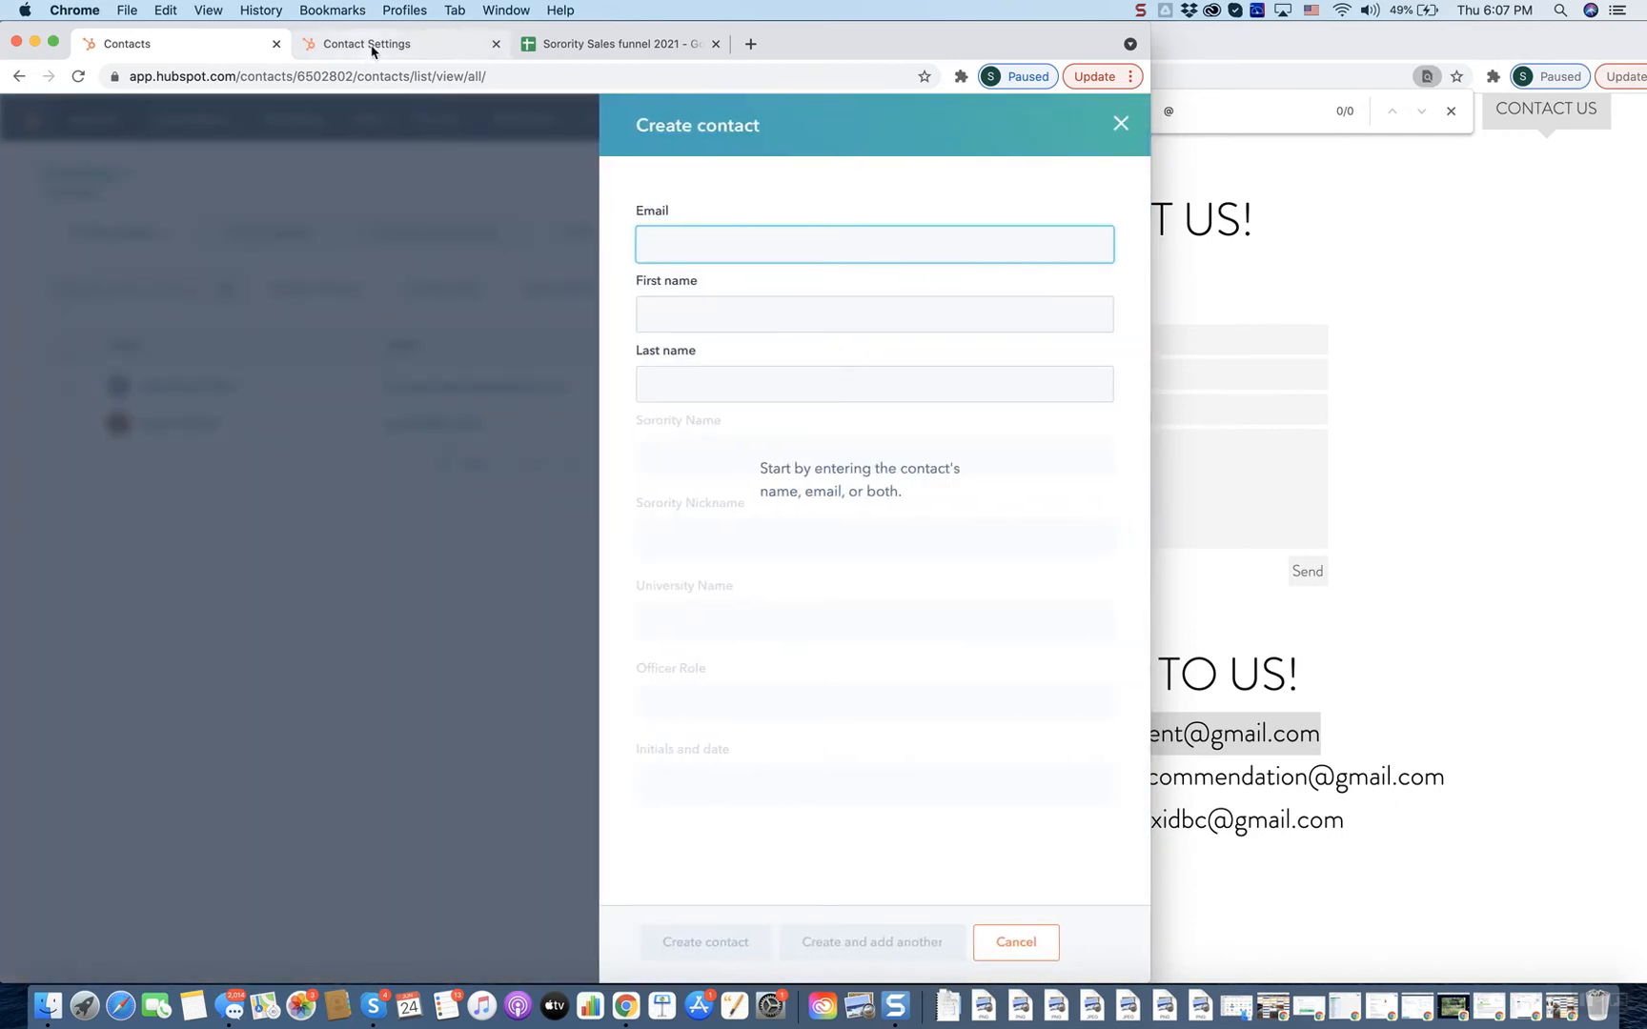
# - Copy the texasalphaxidelta.com/contact-us page address into the University Of Texas At Austin contact link cell C23
pyautogui.click(596, 43)
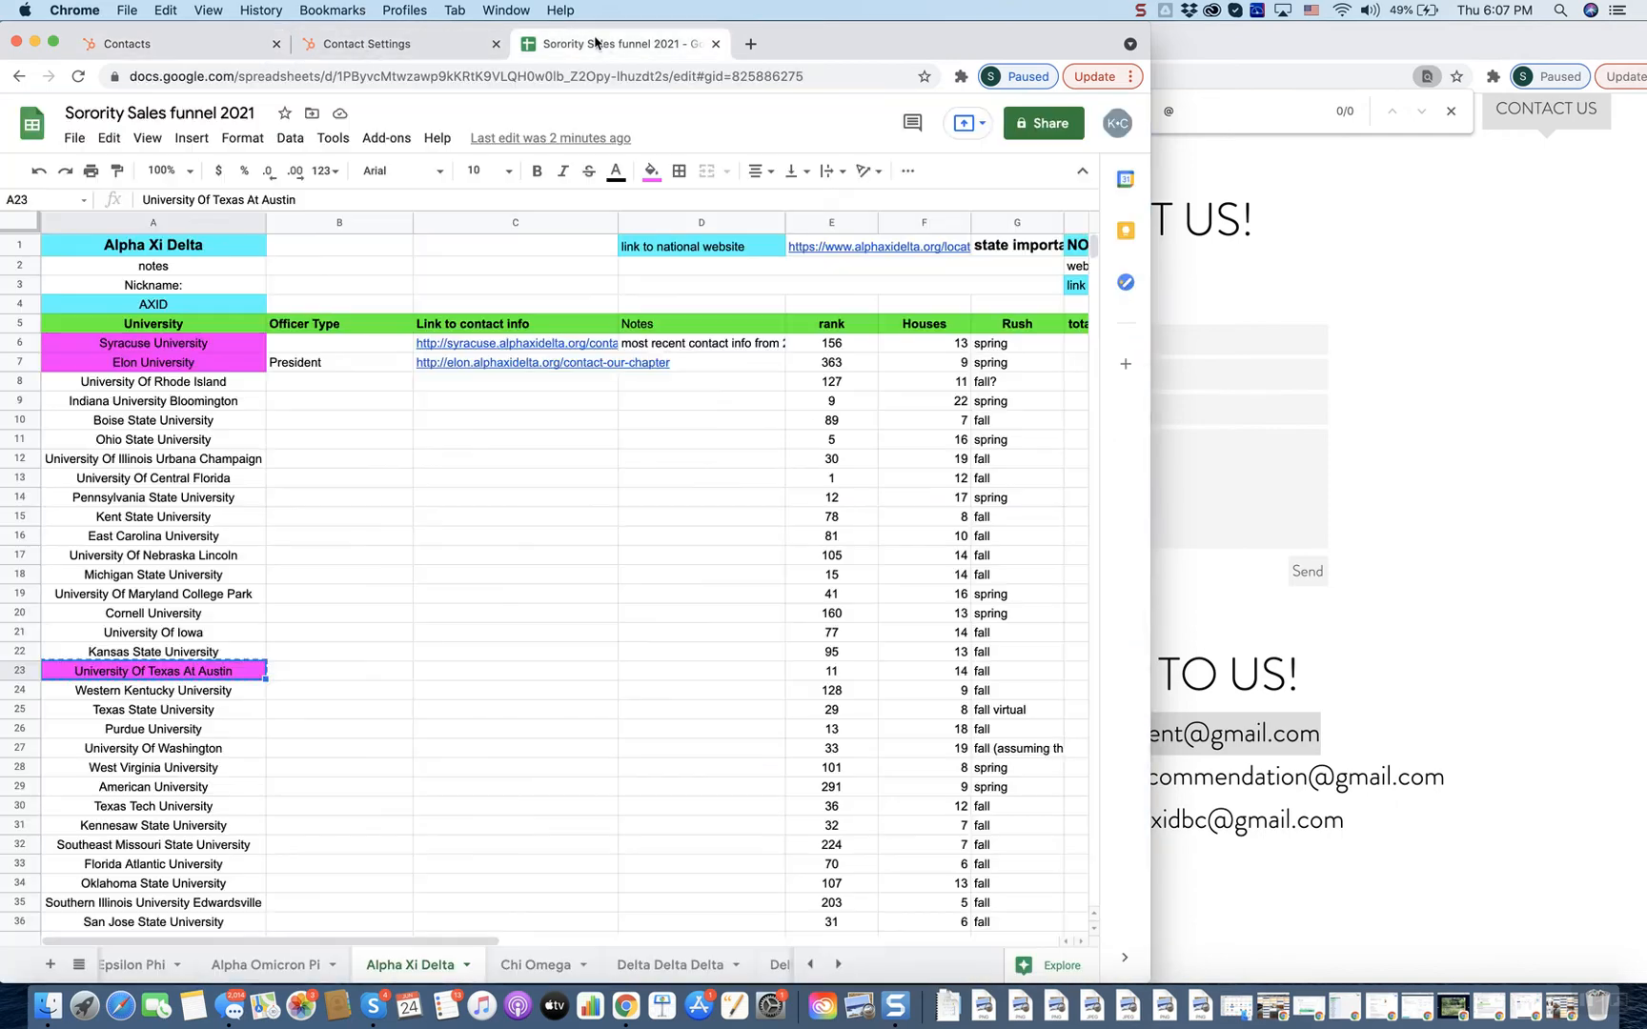
pyautogui.click(1337, 402)
pyautogui.click(1028, 70)
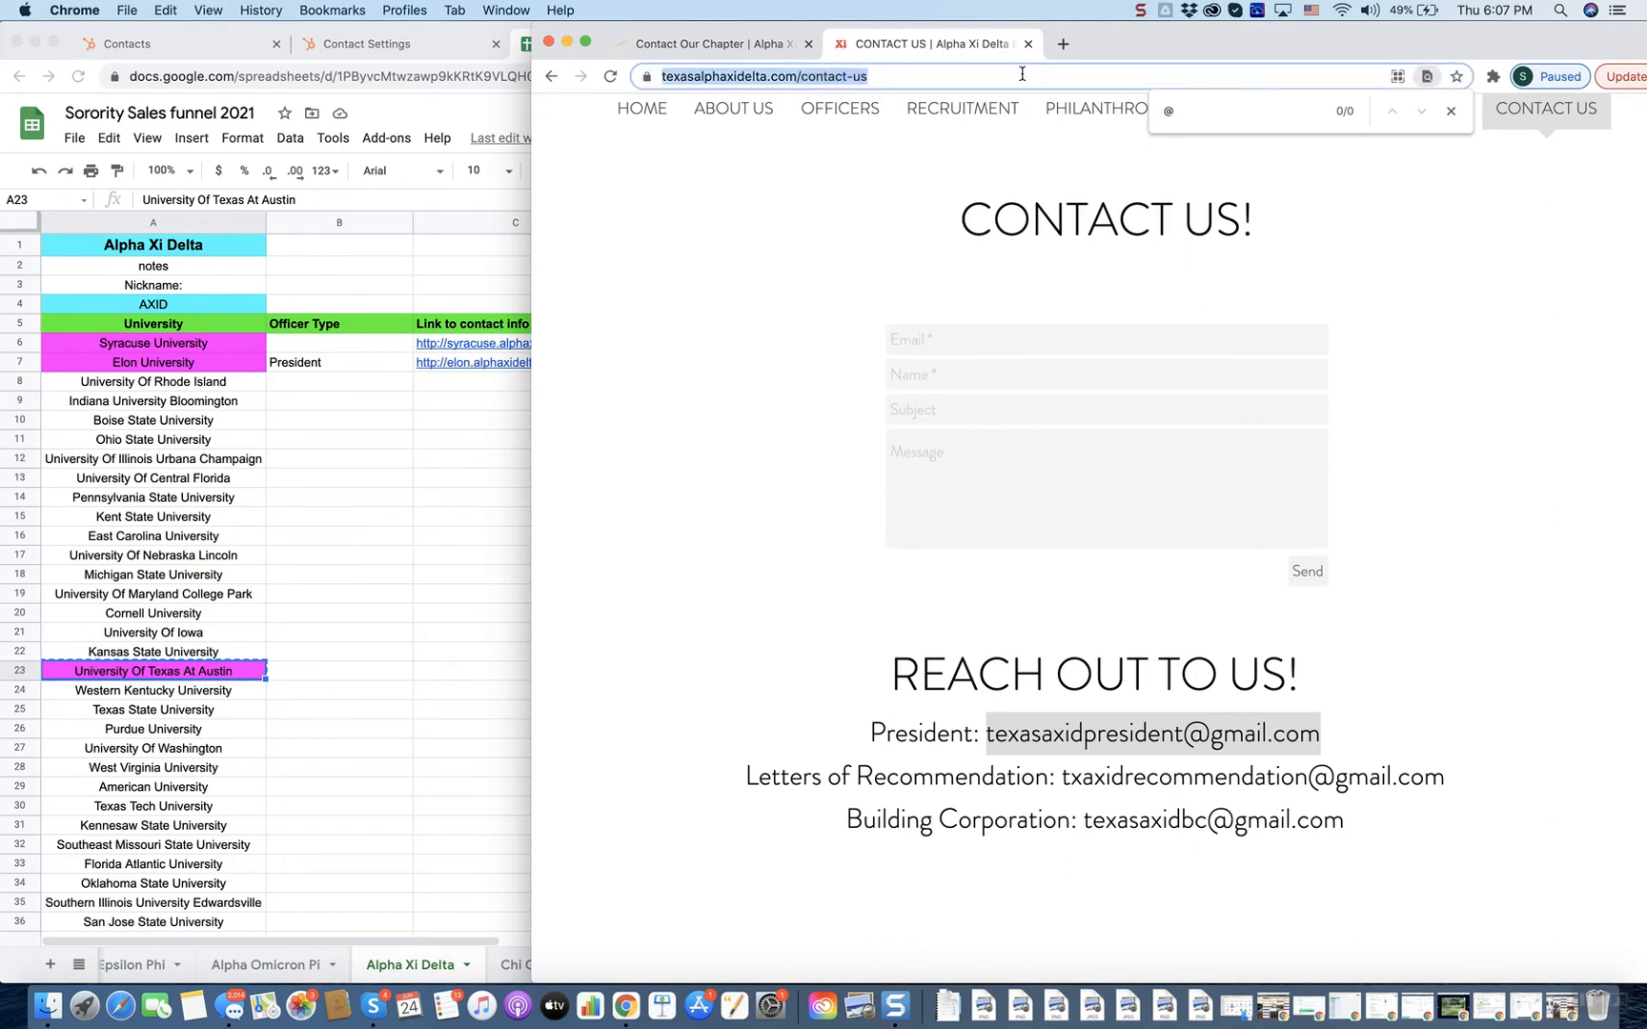
pyautogui.click(429, 370)
pyautogui.click(358, 425)
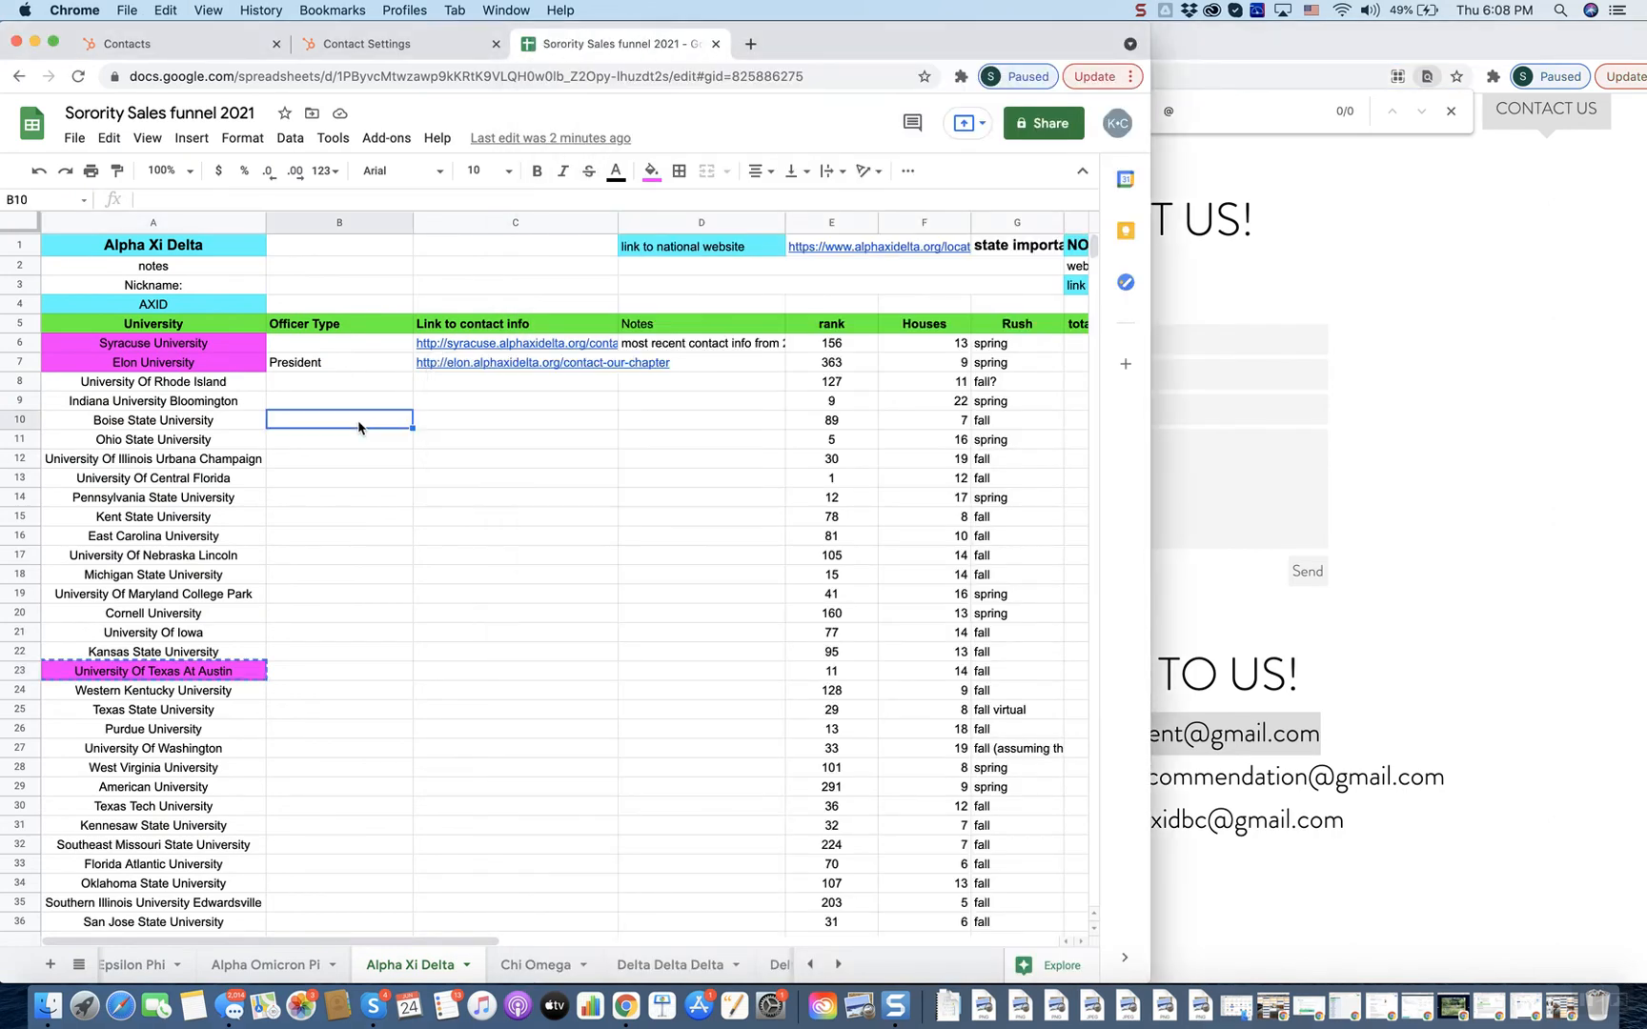
pyautogui.click(473, 386)
pyautogui.click(469, 678)
pyautogui.press('cmd+v')
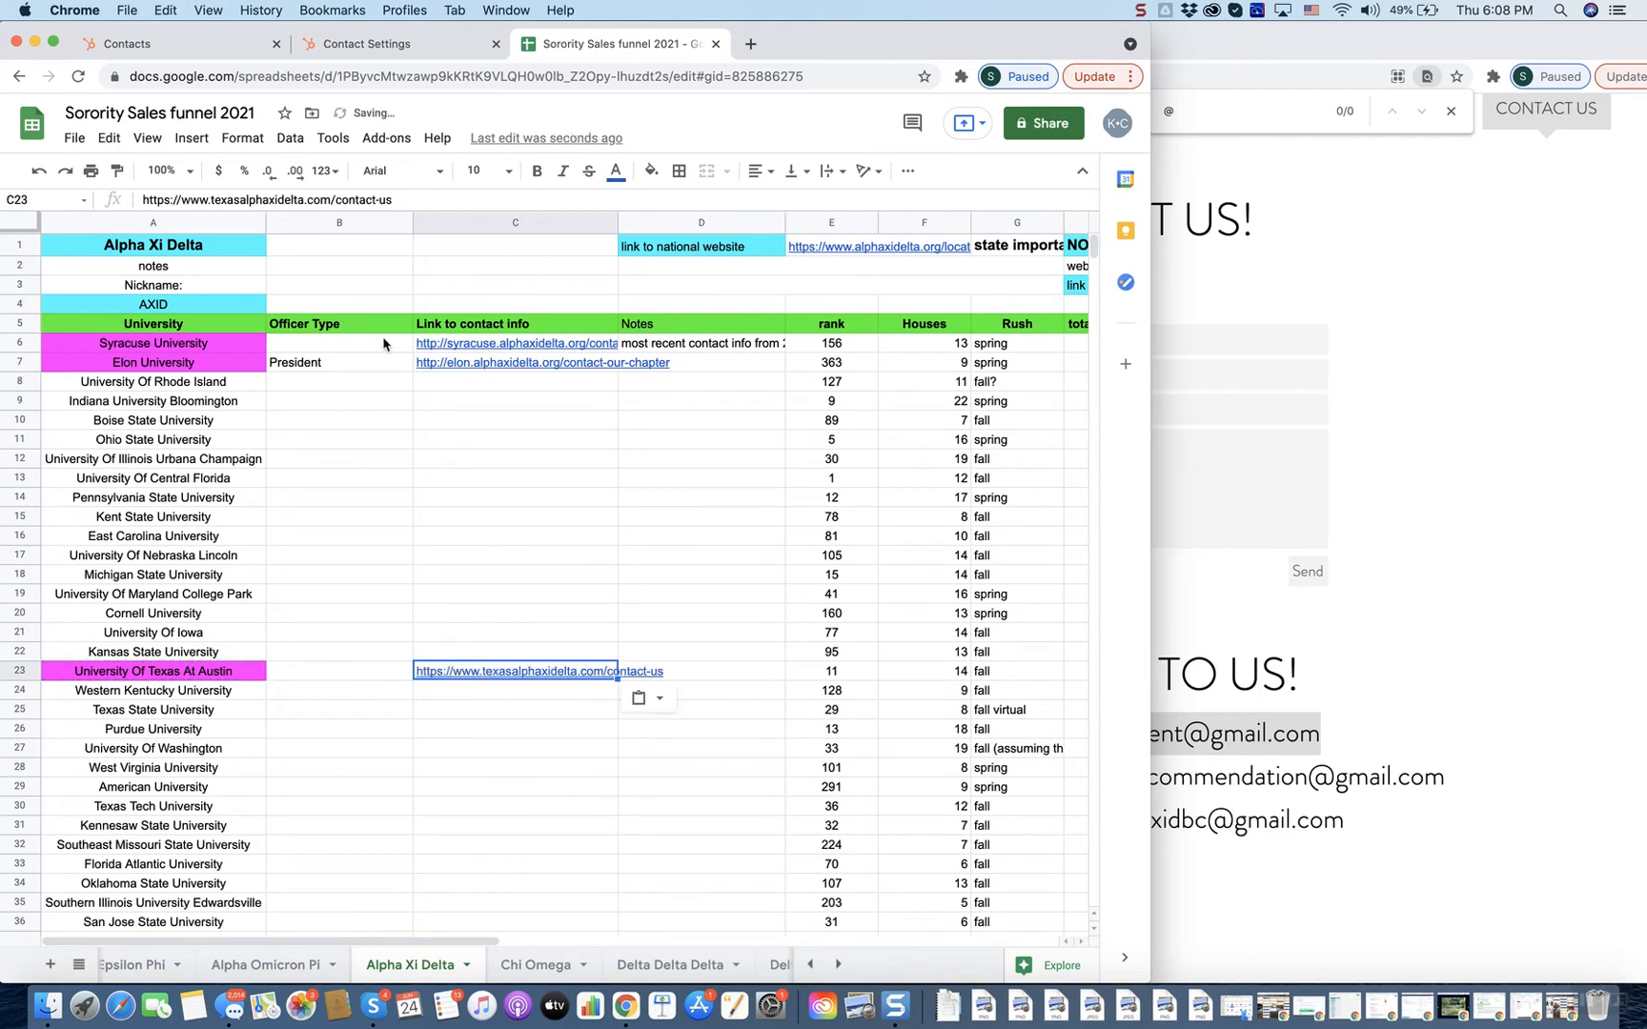
# - Enter Generic as the officer type for University Of Texas At Austin in cell B23
pyautogui.click(359, 682)
pyautogui.write('Generic')
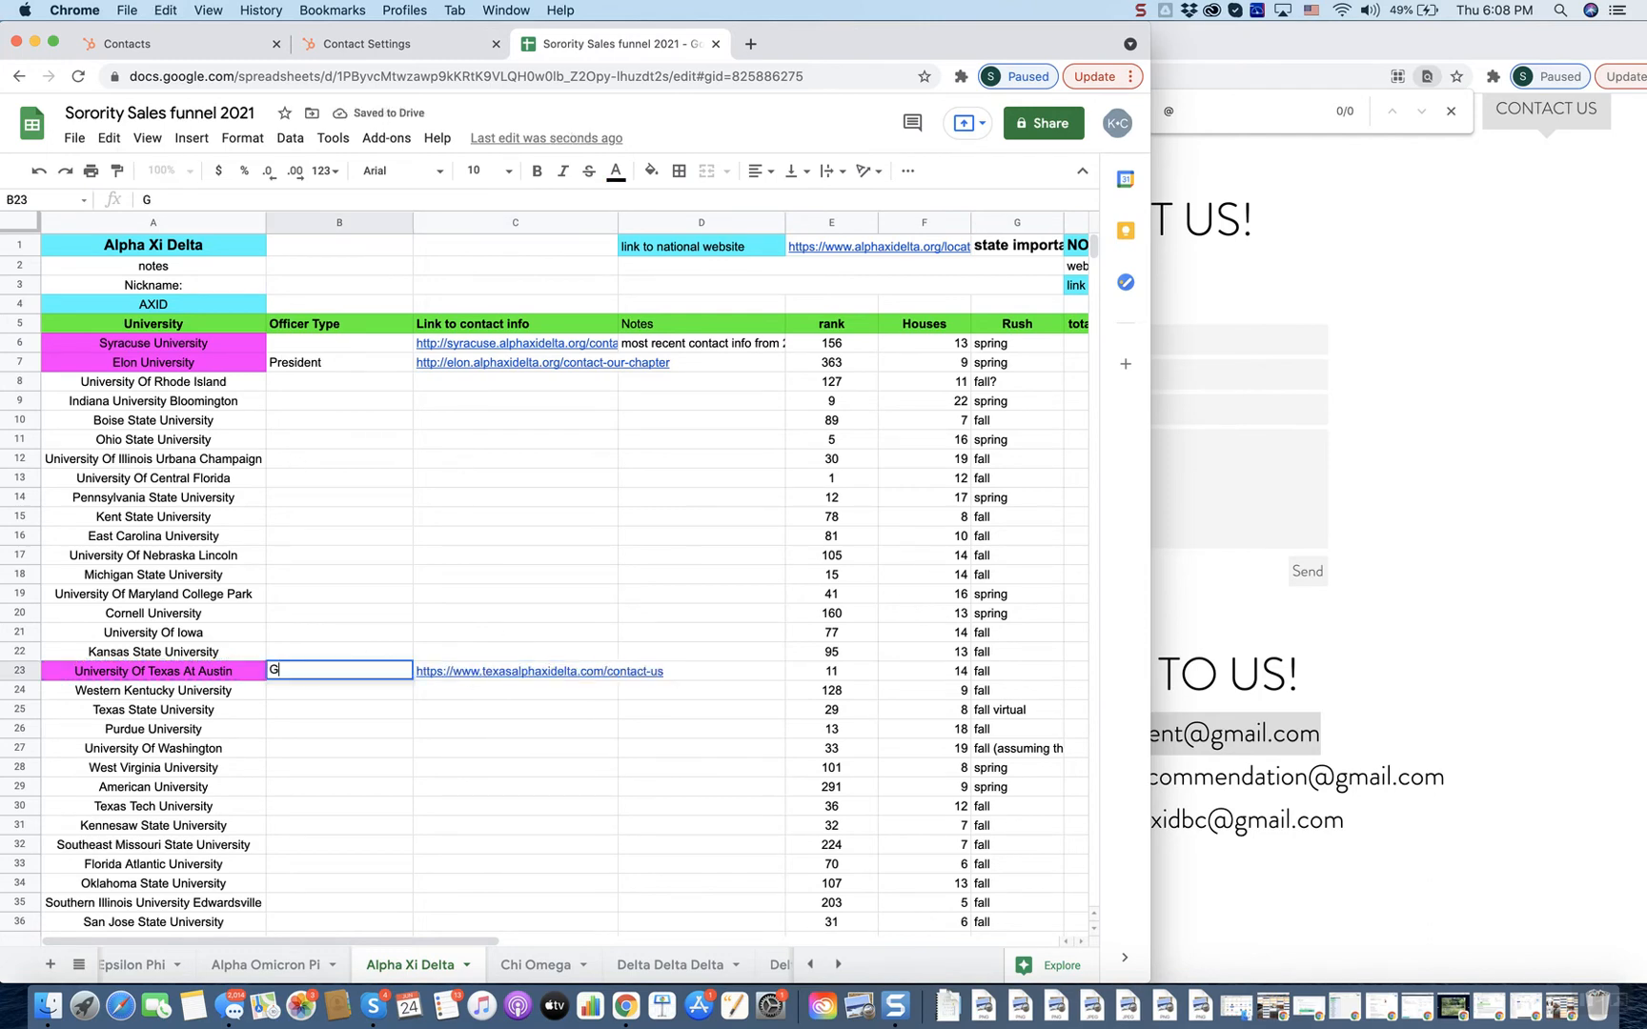
pyautogui.click(729, 674)
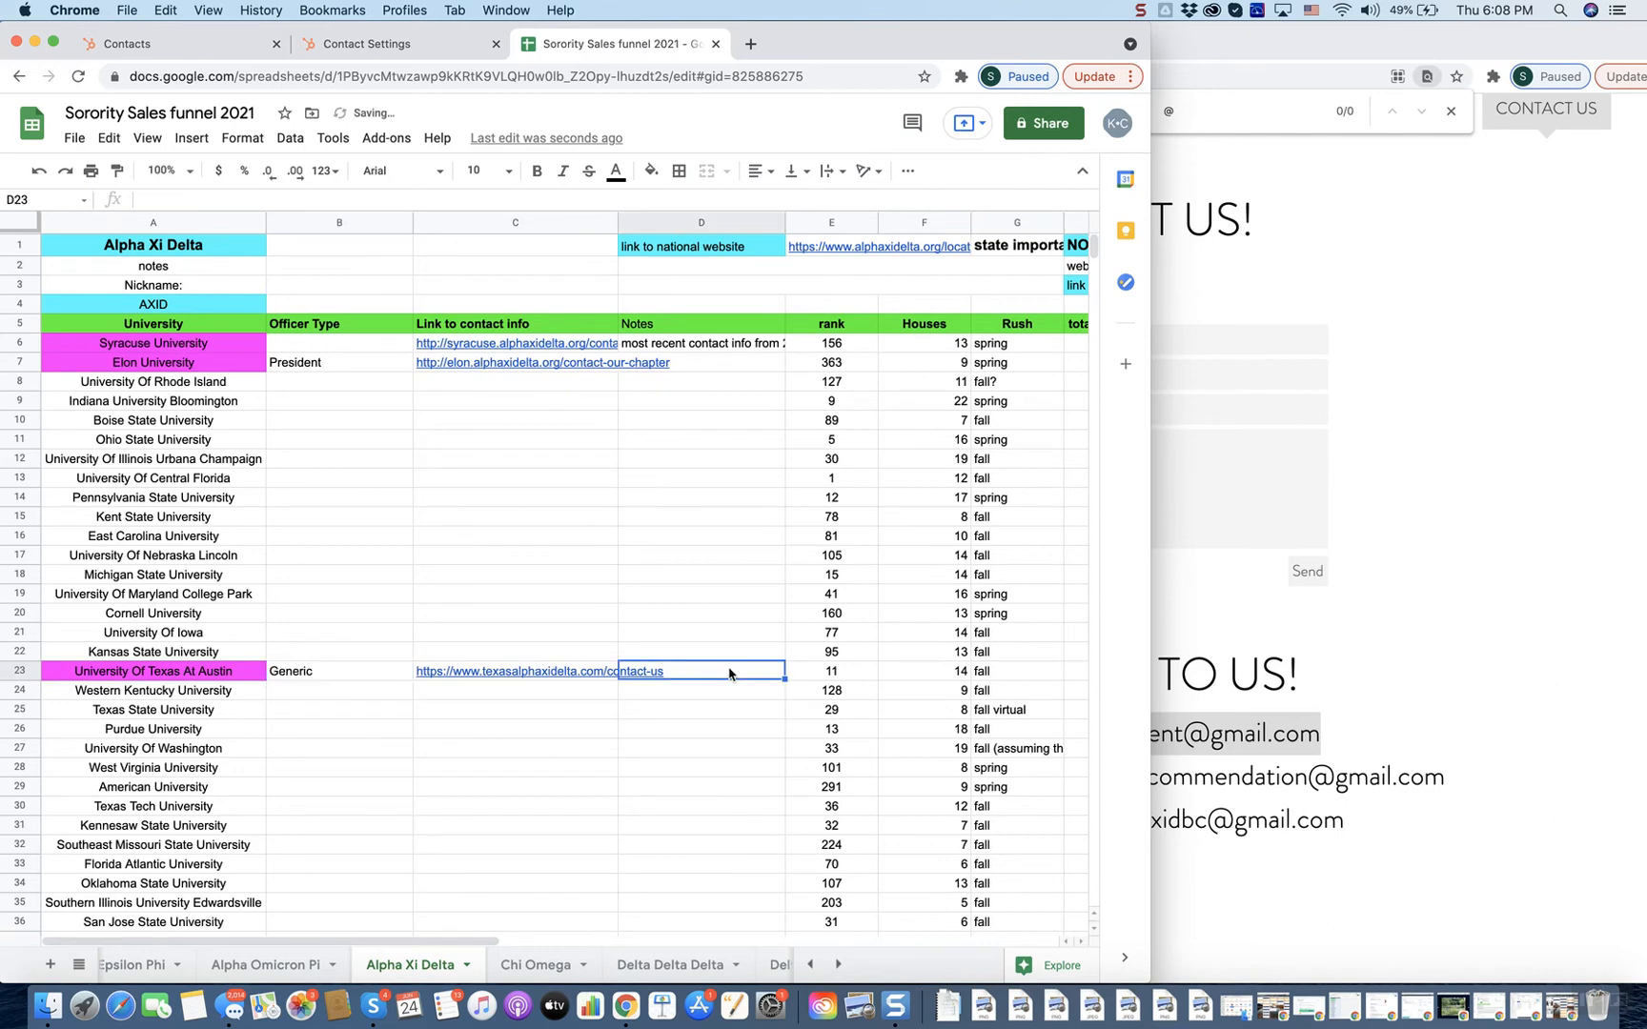
# - Check the older officer-type entries in column L for a chapter marked None and match row 21 to its university
pyautogui.press('Right')
pyautogui.press('Right')
pyautogui.press('Right')
pyautogui.press('Right')
pyautogui.press('Right')
pyautogui.press('Right')
pyautogui.press('Right')
pyautogui.press('Right')
pyautogui.press('Right')
pyautogui.press('Right')
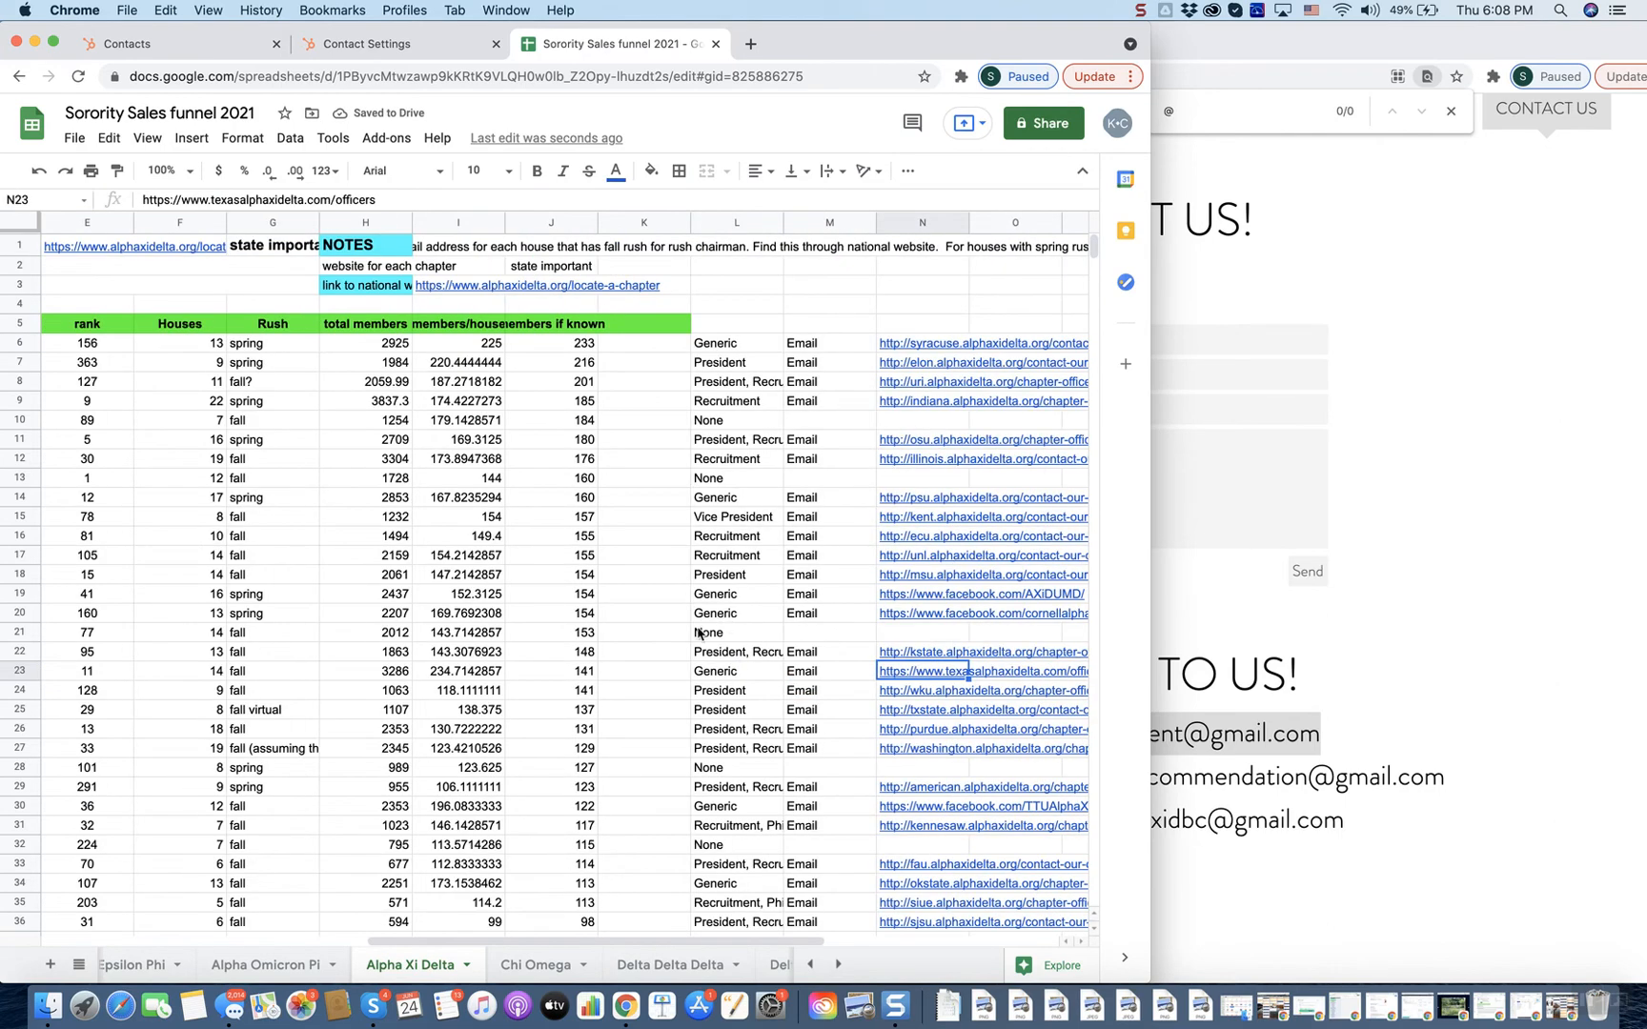
pyautogui.click(695, 616)
pyautogui.click(719, 650)
pyautogui.click(719, 632)
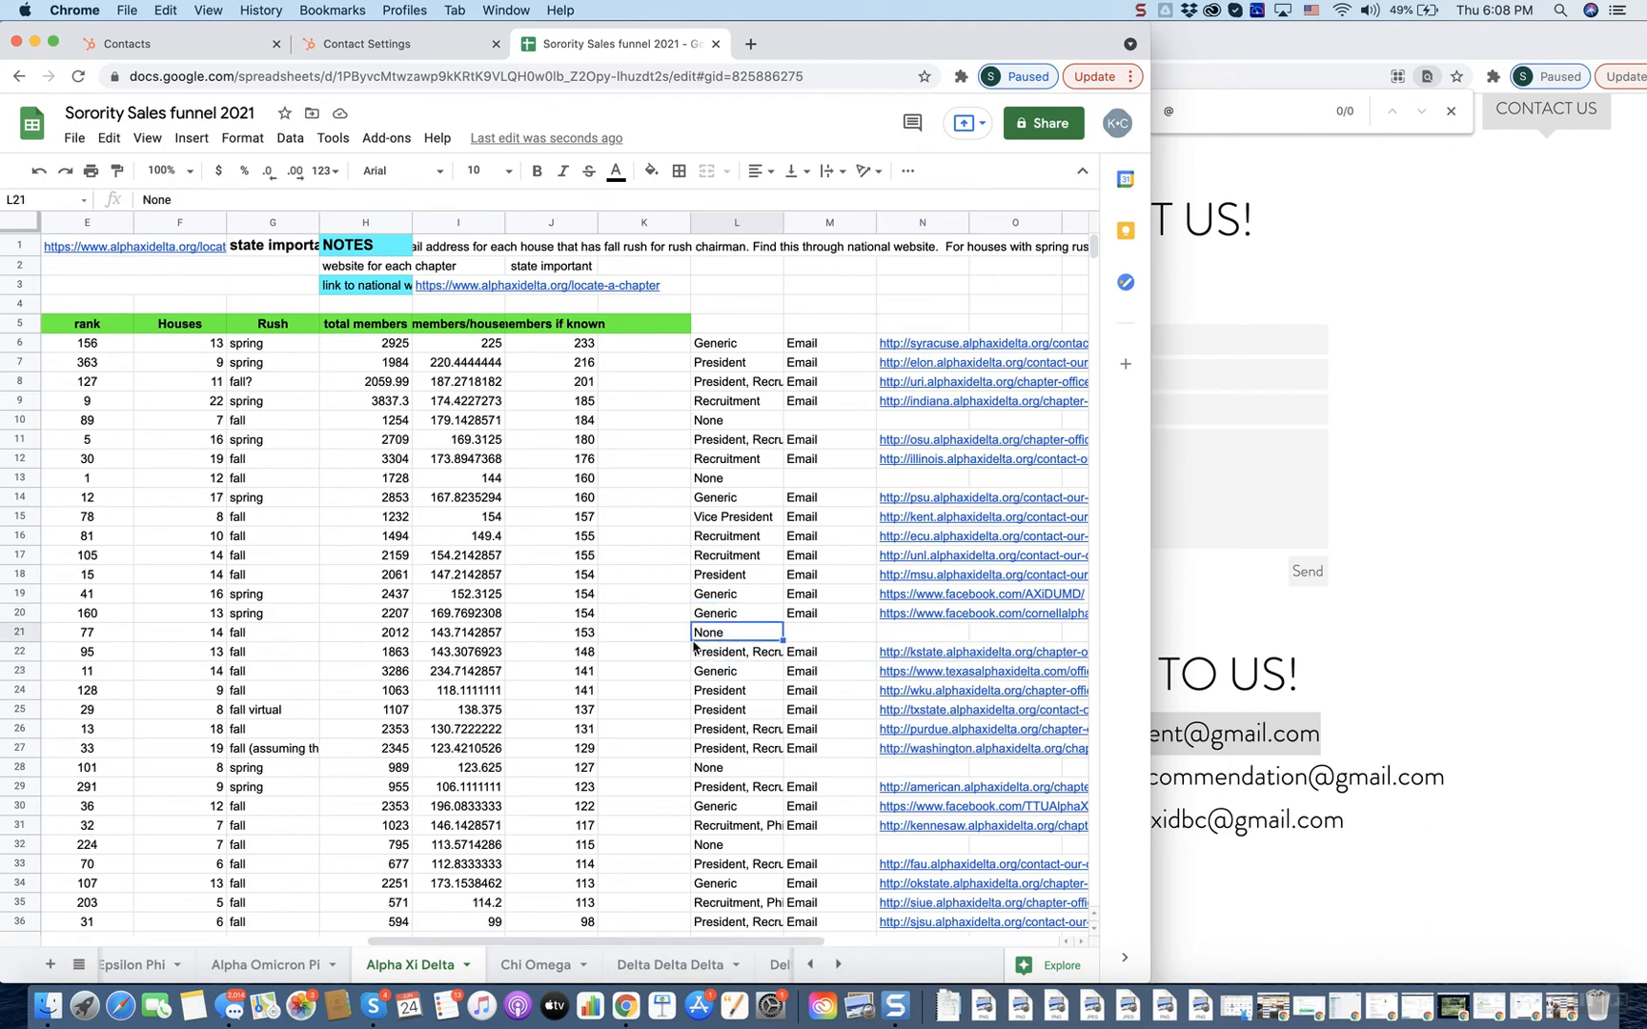
pyautogui.hscroll(-5, 637, 655)
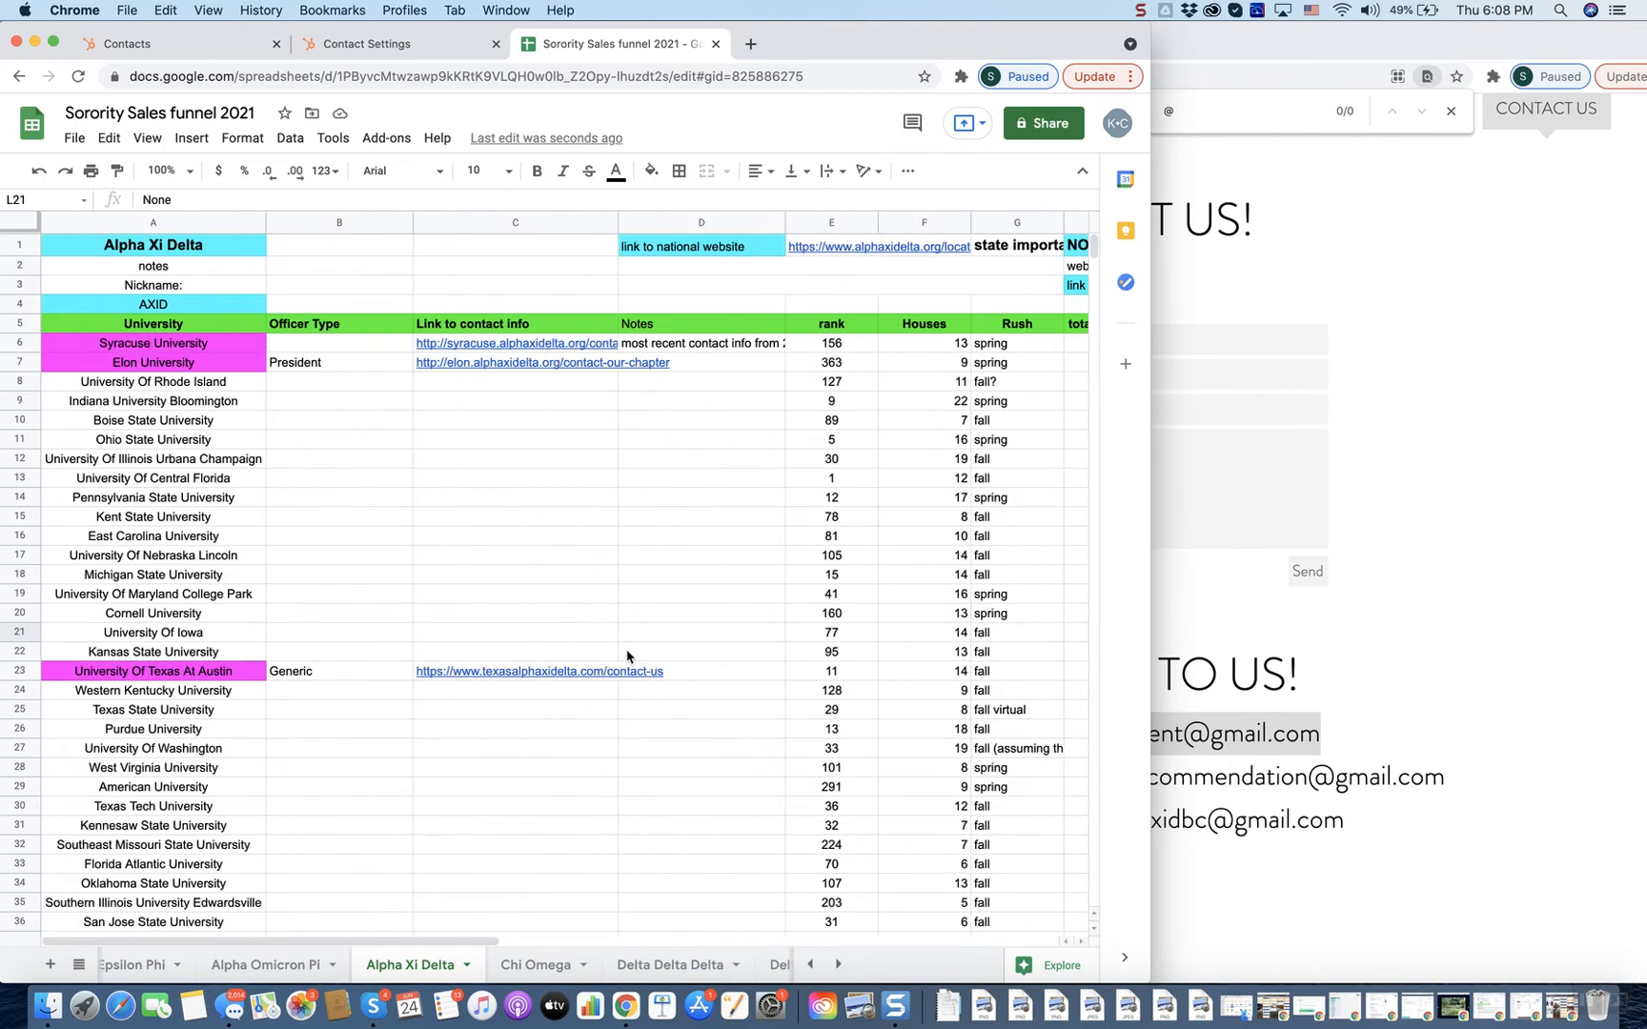
pyautogui.click(139, 652)
pyautogui.click(251, 632)
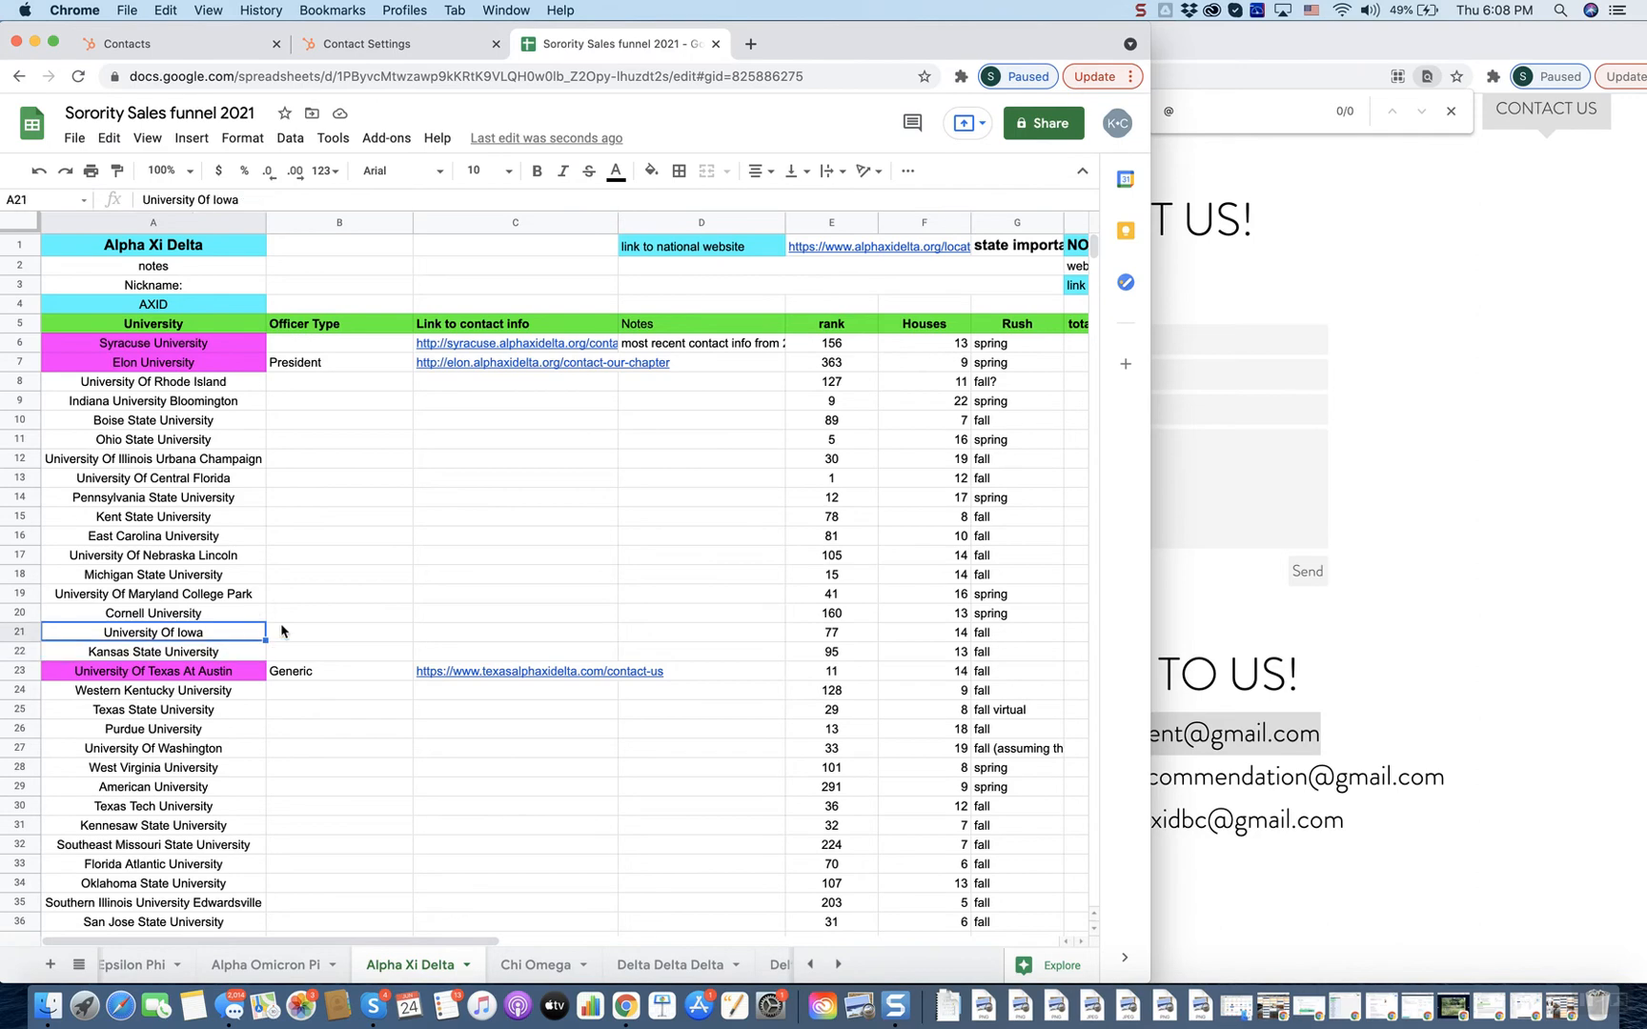
# - Locate another chapter marked None in column L, row 28, and copy its university name from cell A28
pyautogui.hscroll(5, 379, 623)
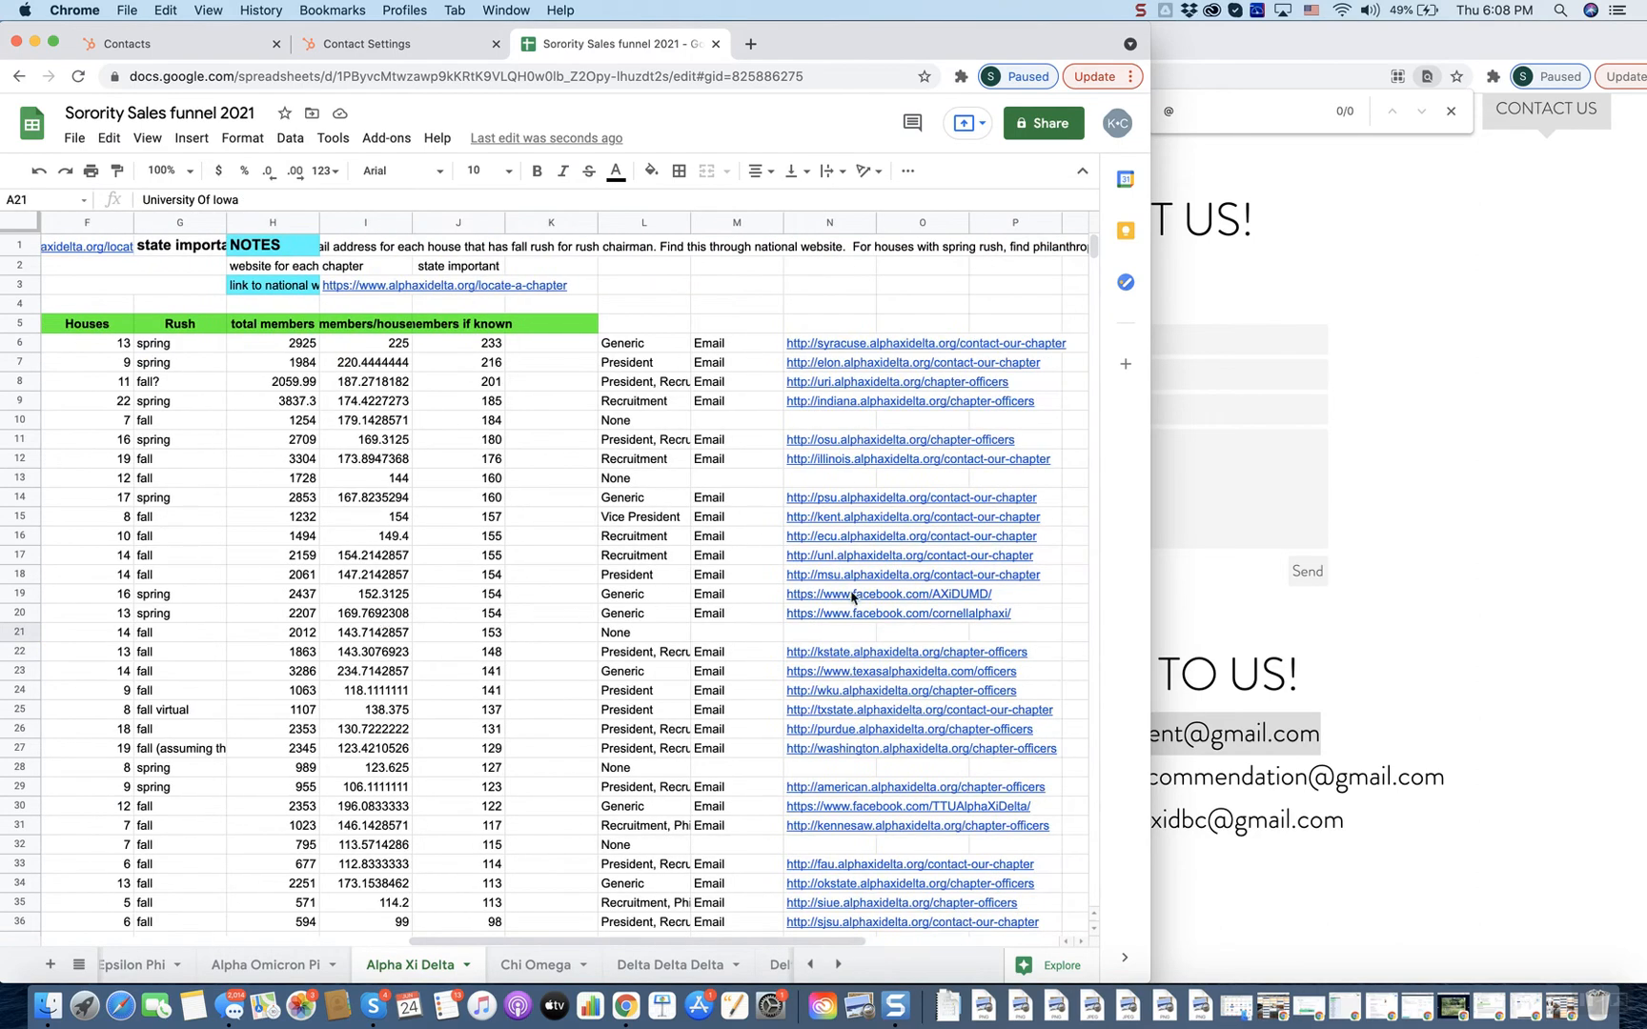
pyautogui.click(690, 768)
pyautogui.hscroll(-5, 774, 765)
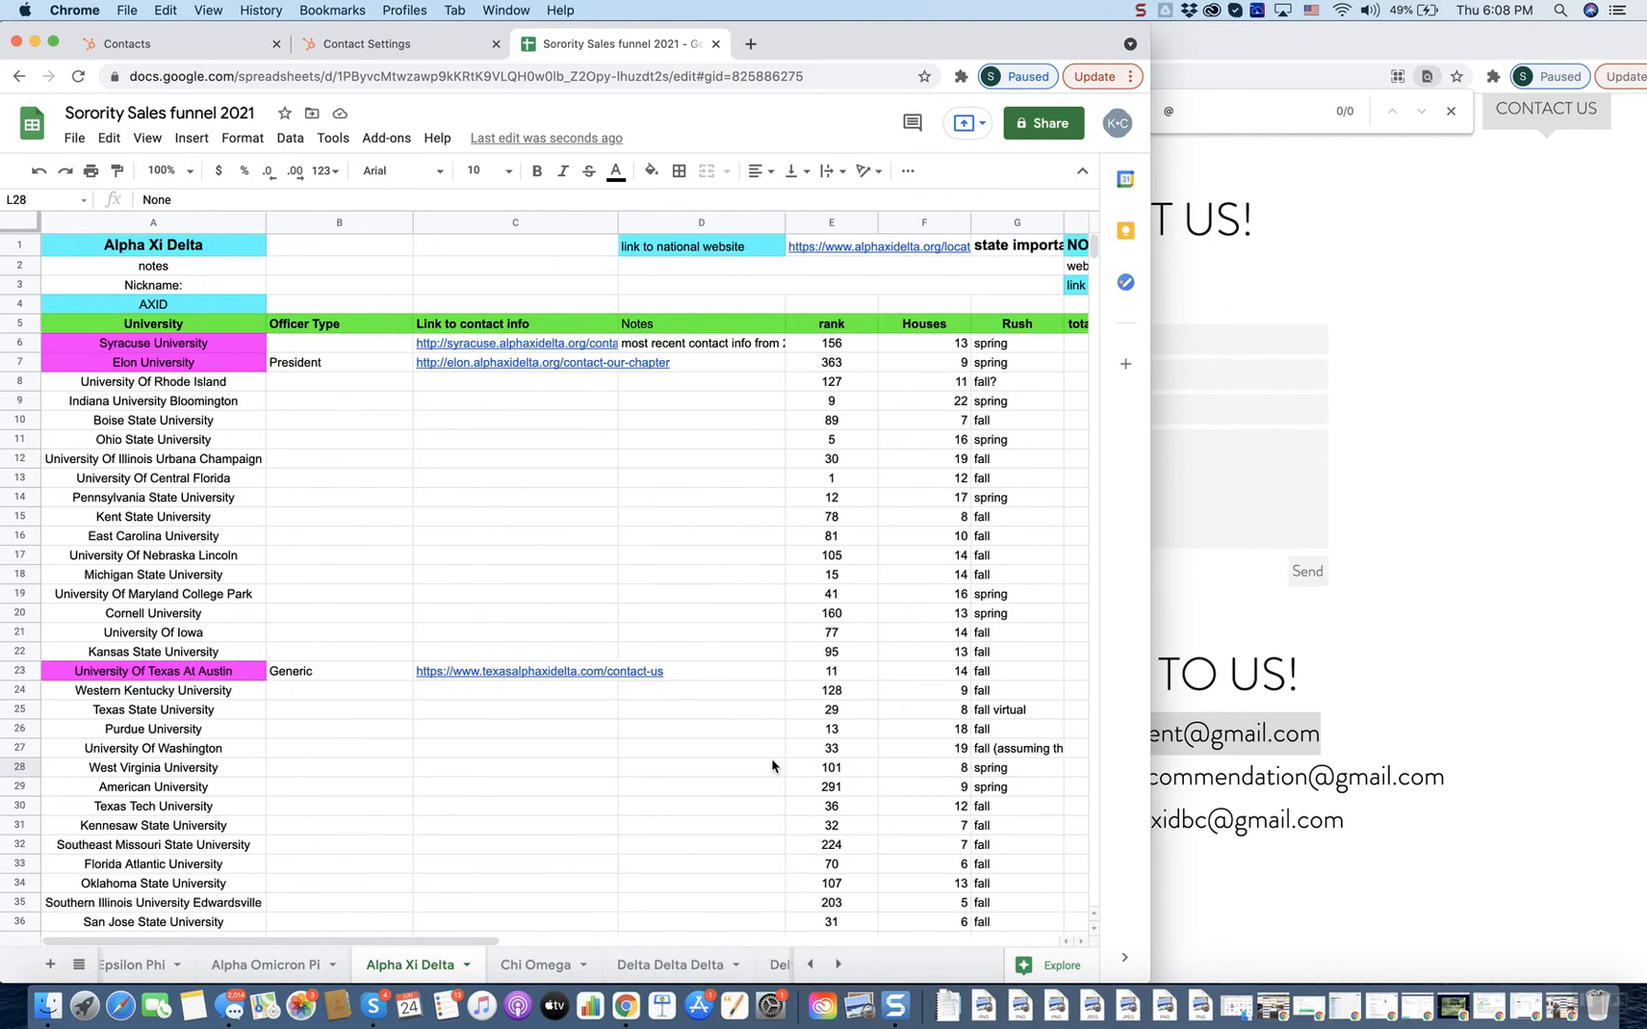
pyautogui.click(169, 767)
pyautogui.press('super+c')
# - Search the web in a new tab for "west virginia university alpha xi delta" and open the chapter's website
pyautogui.click(1304, 185)
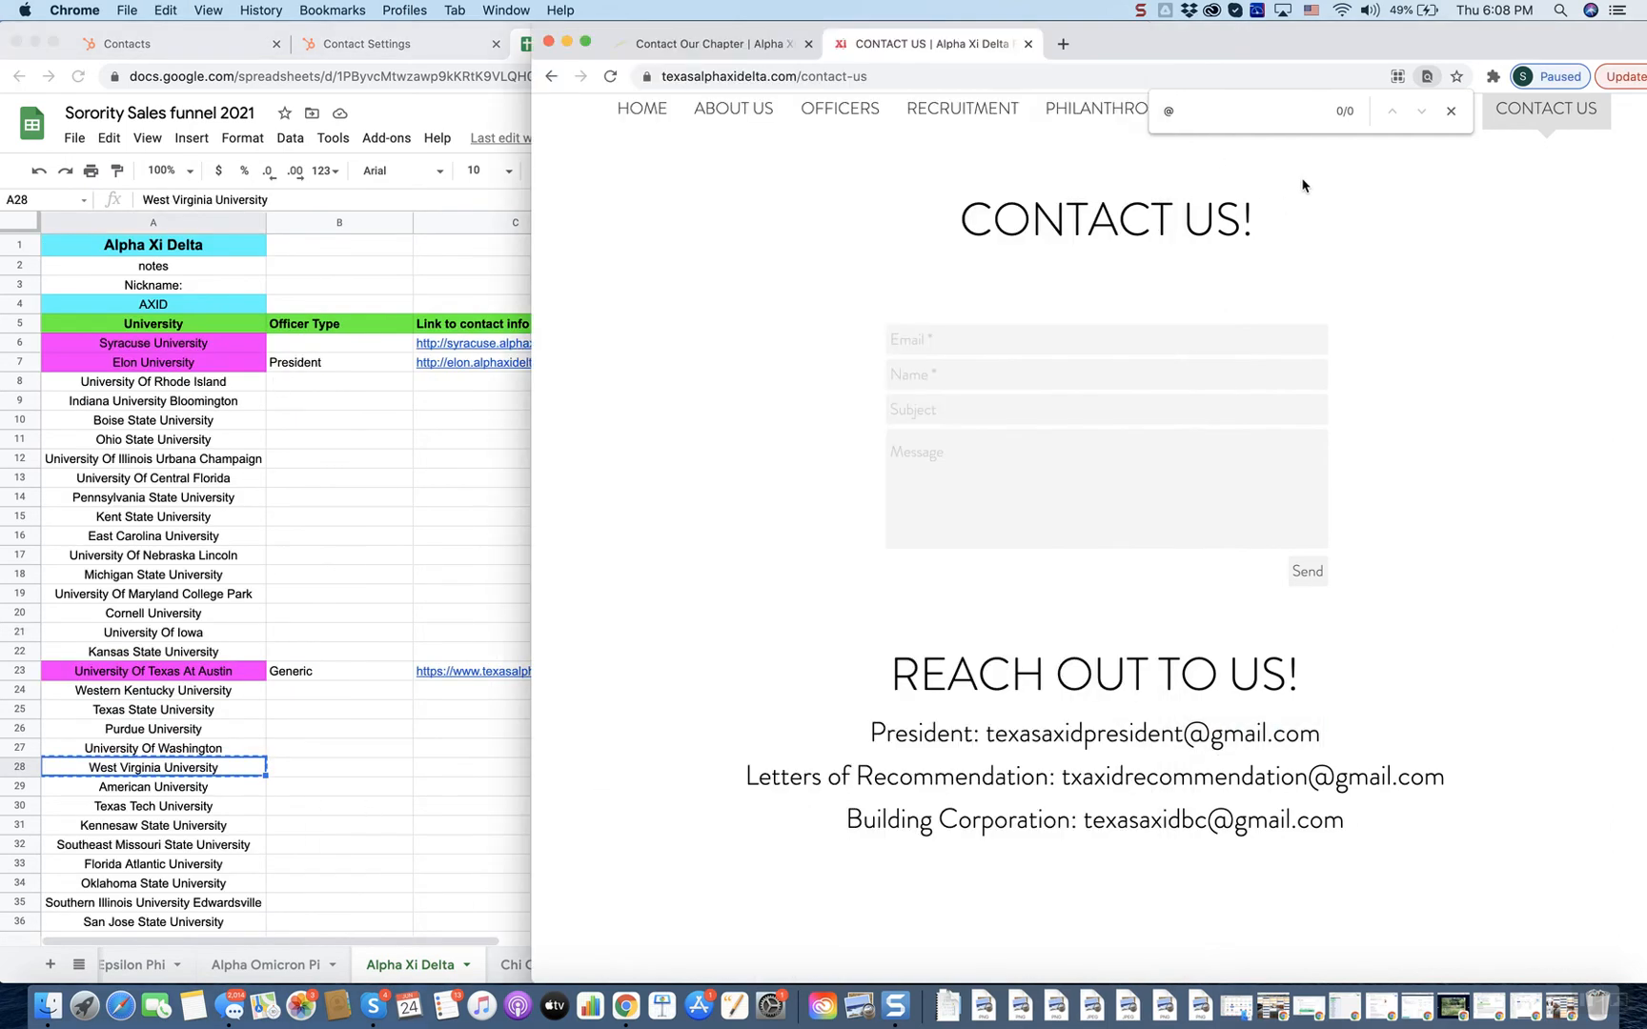
pyautogui.click(1064, 44)
pyautogui.write('west')
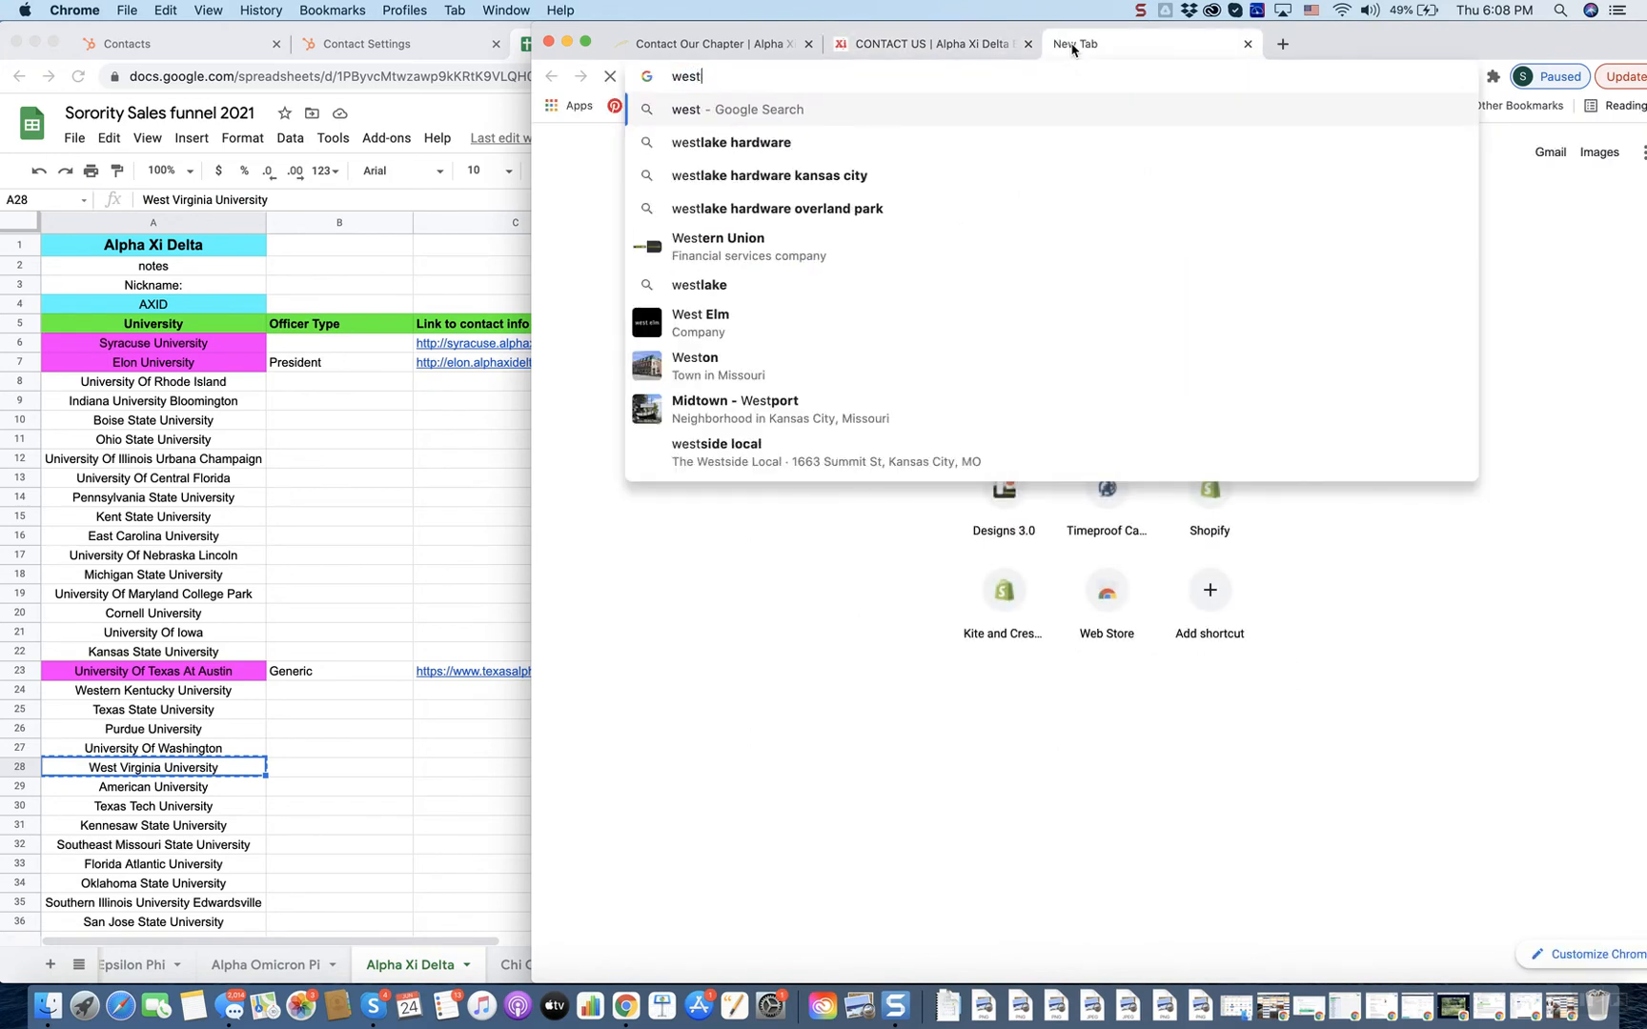
pyautogui.write(' virginia universi')
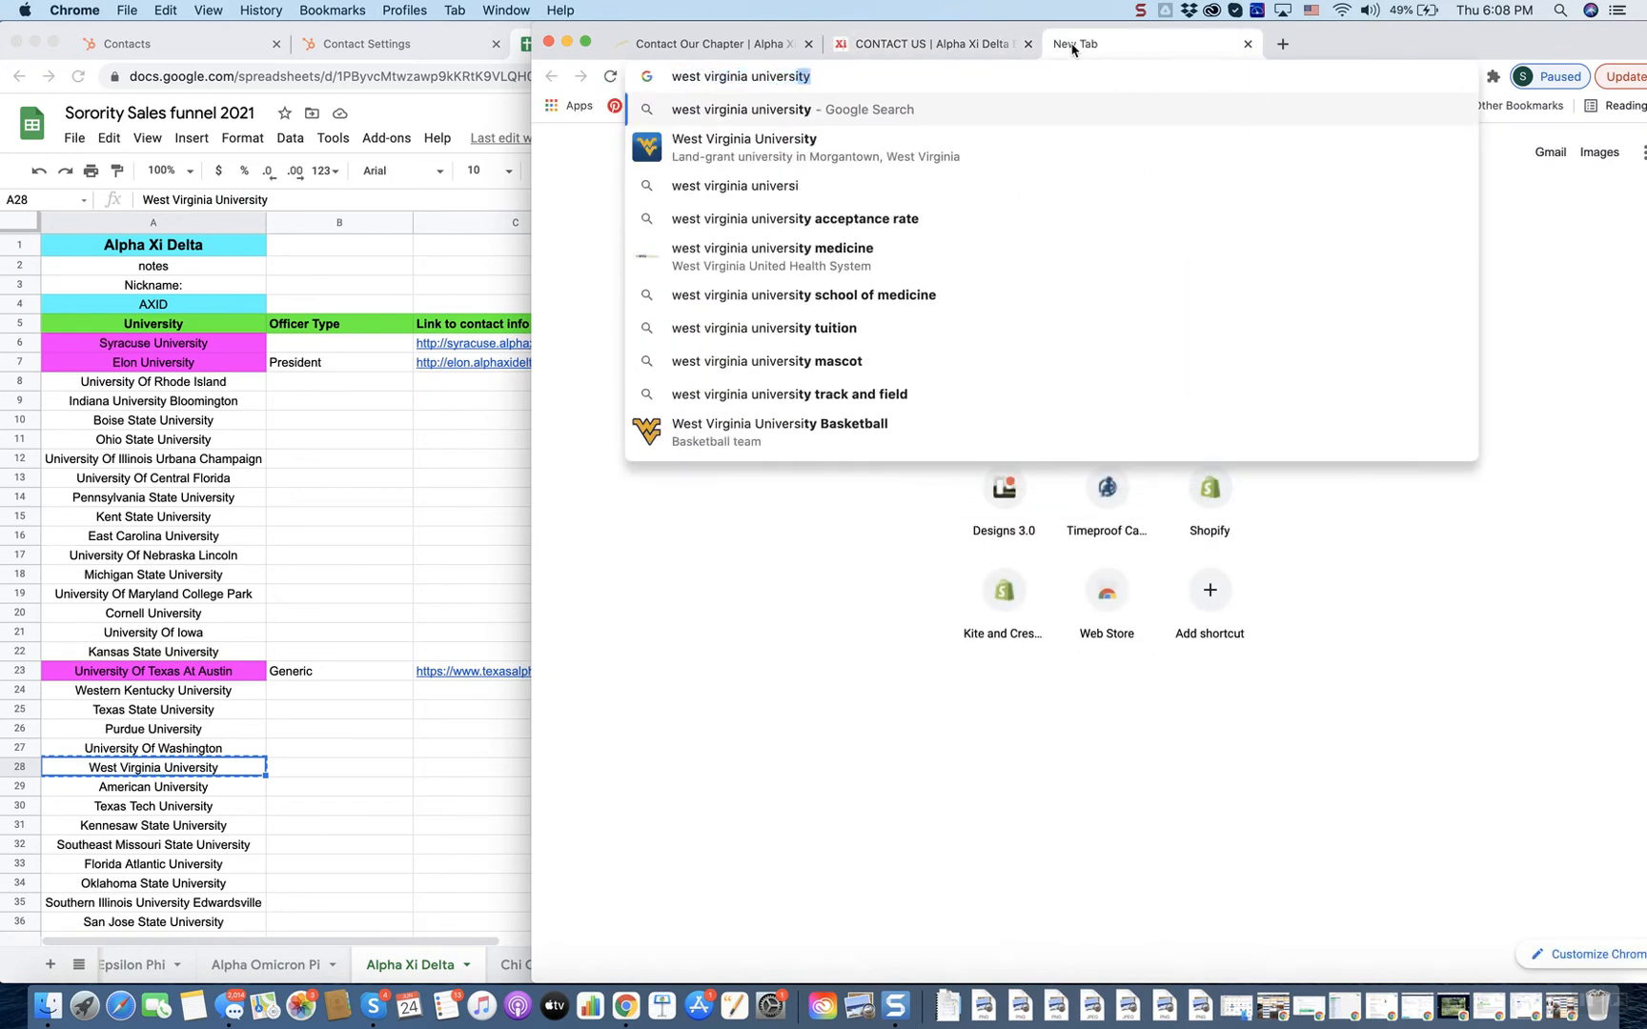
pyautogui.write('ty alpha xi delta')
pyautogui.press('Return')
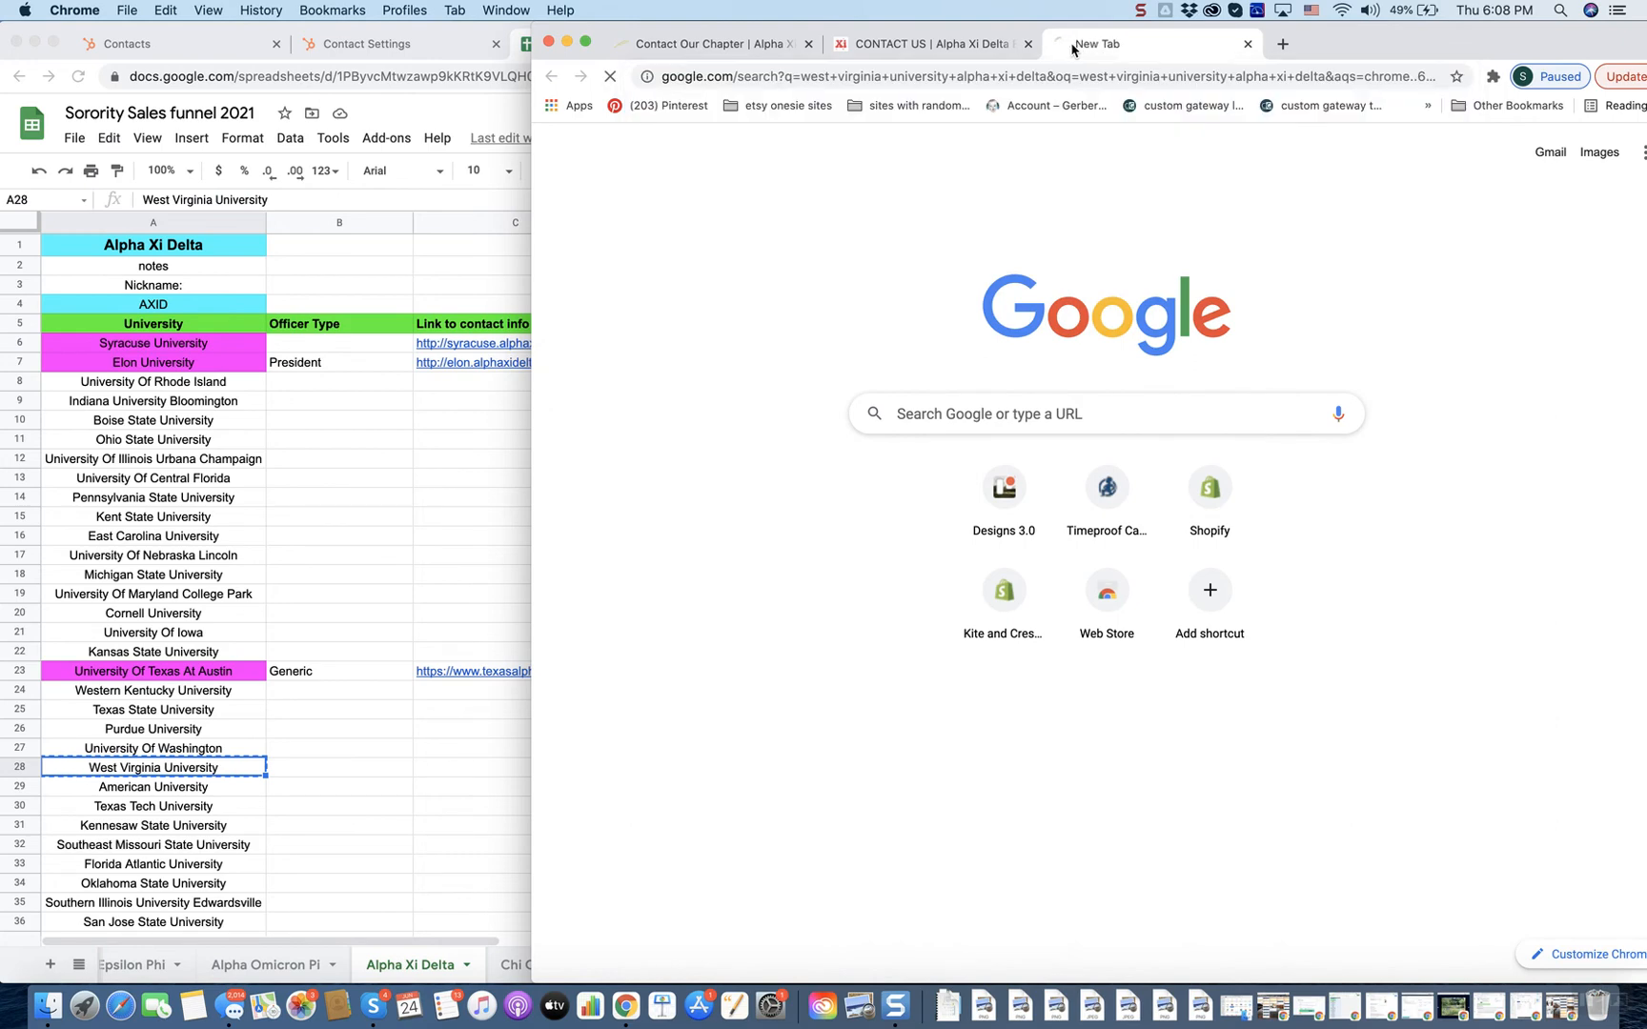
pyautogui.click(826, 301)
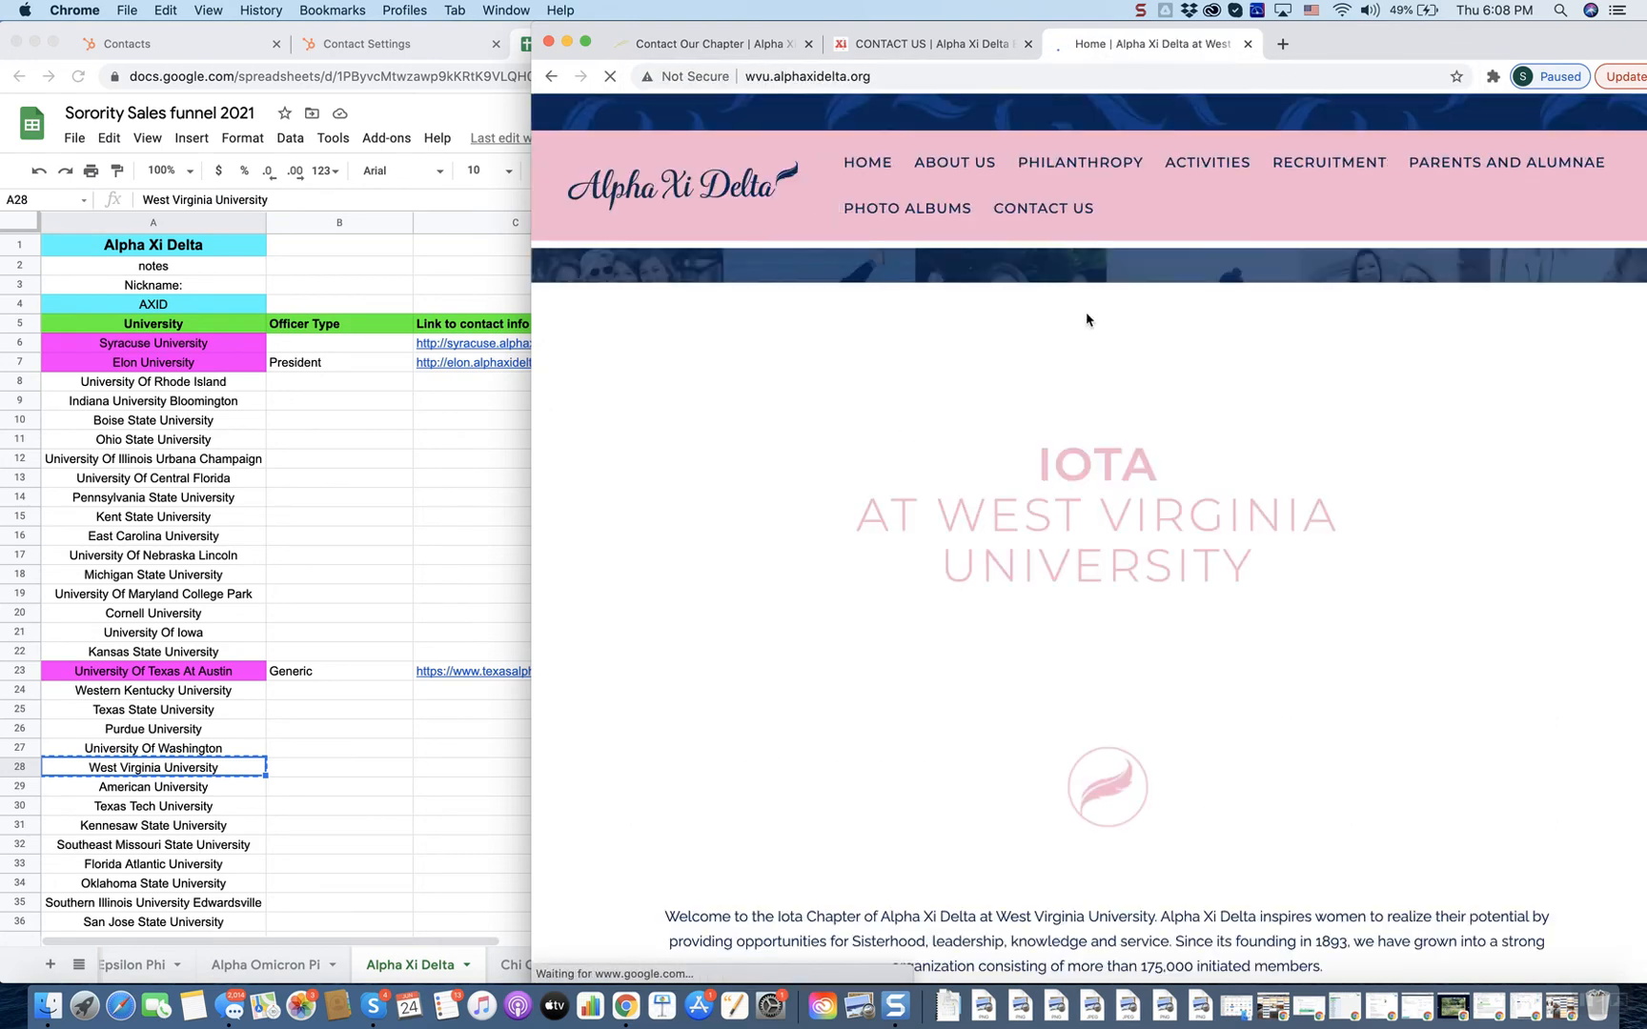
# - Open the West Virginia chapter's Chapter Officers page and examine it for officer contact details
pyautogui.scroll(-15, 1112, 230)
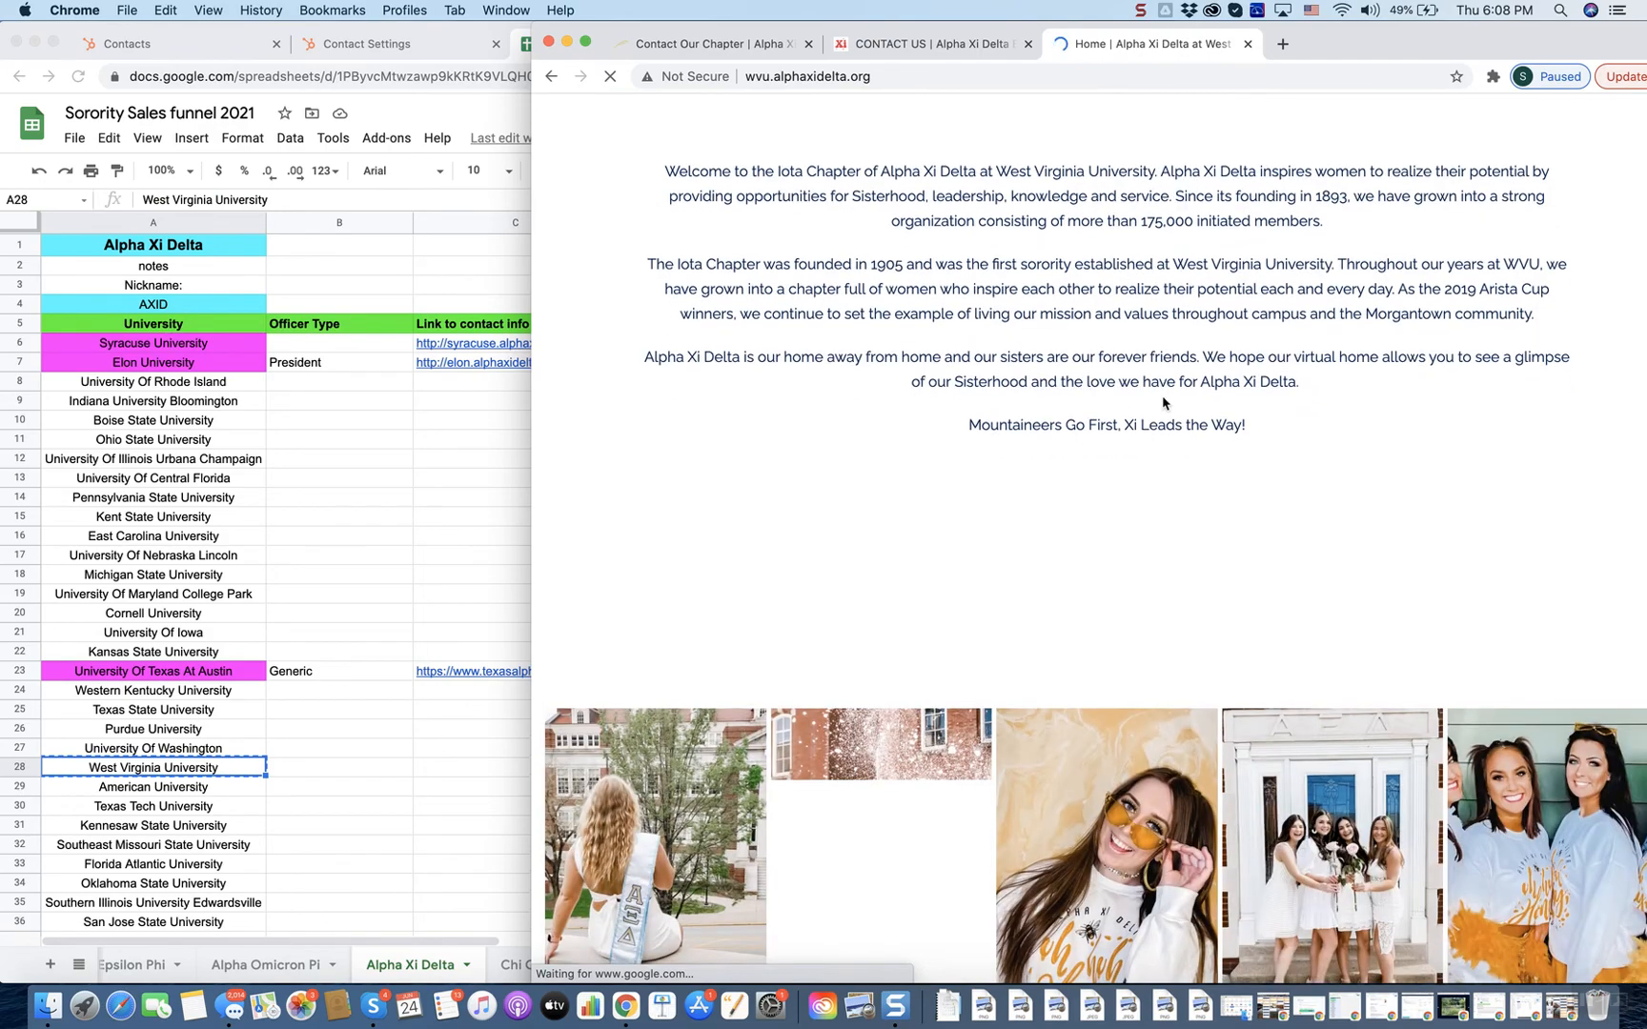
pyautogui.scroll(15, 1182, 666)
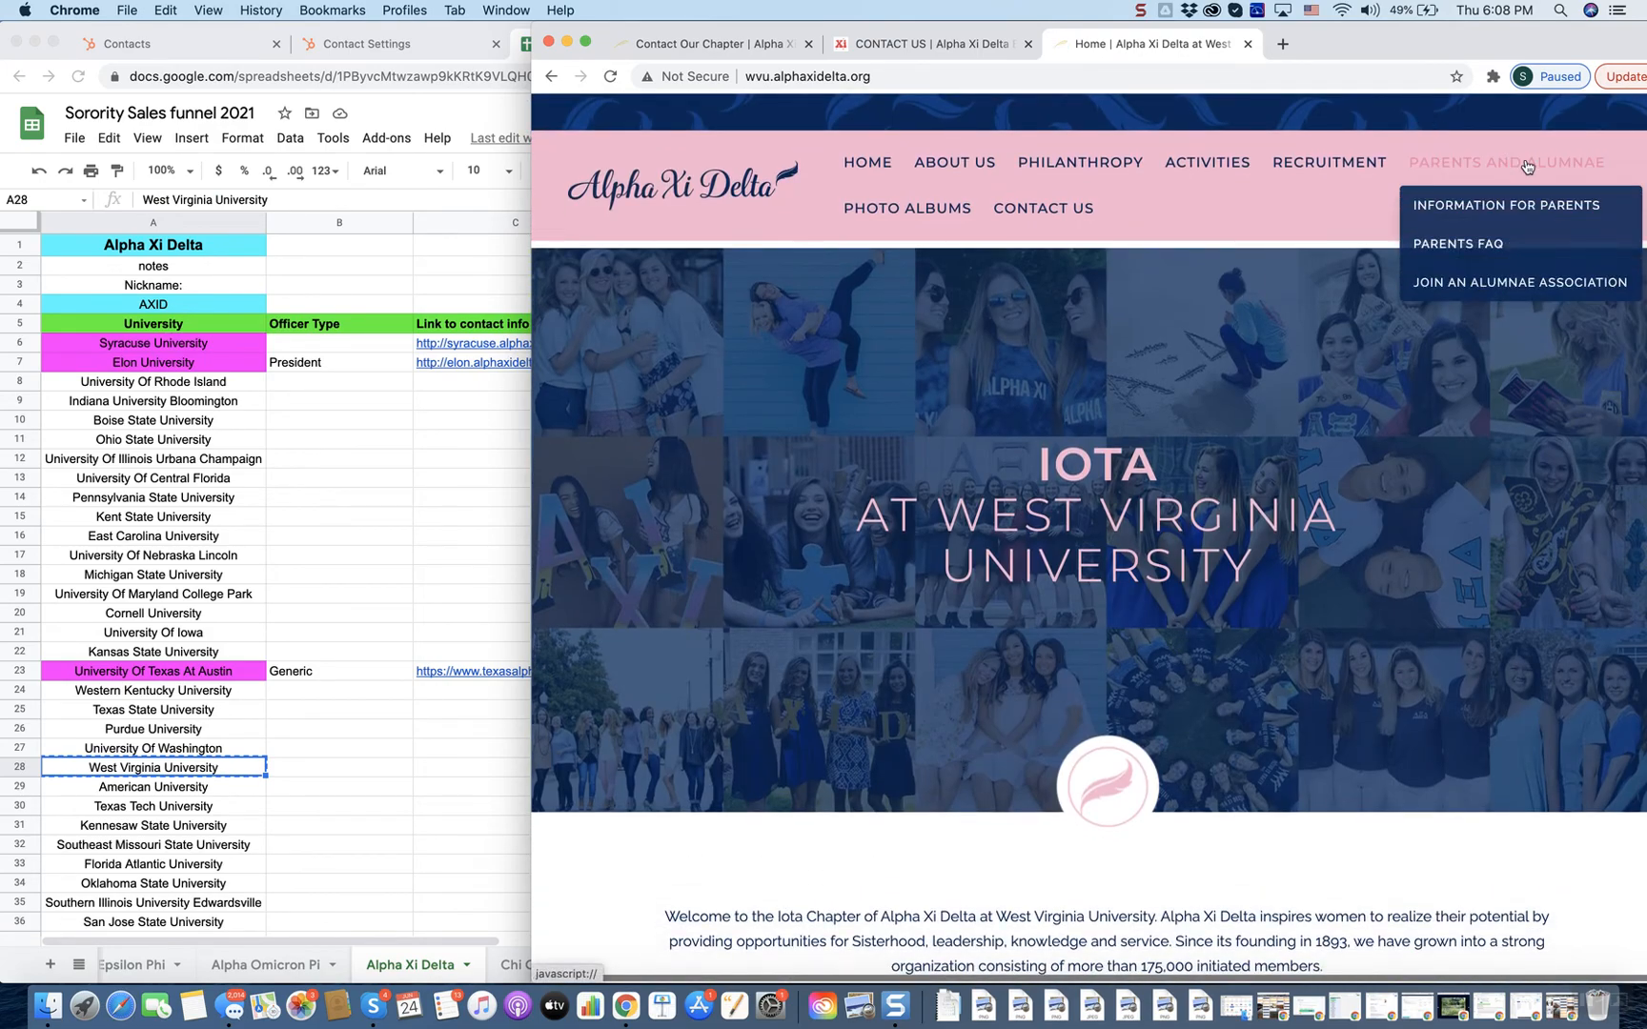
pyautogui.moveTo(1283, 168)
pyautogui.moveTo(961, 180)
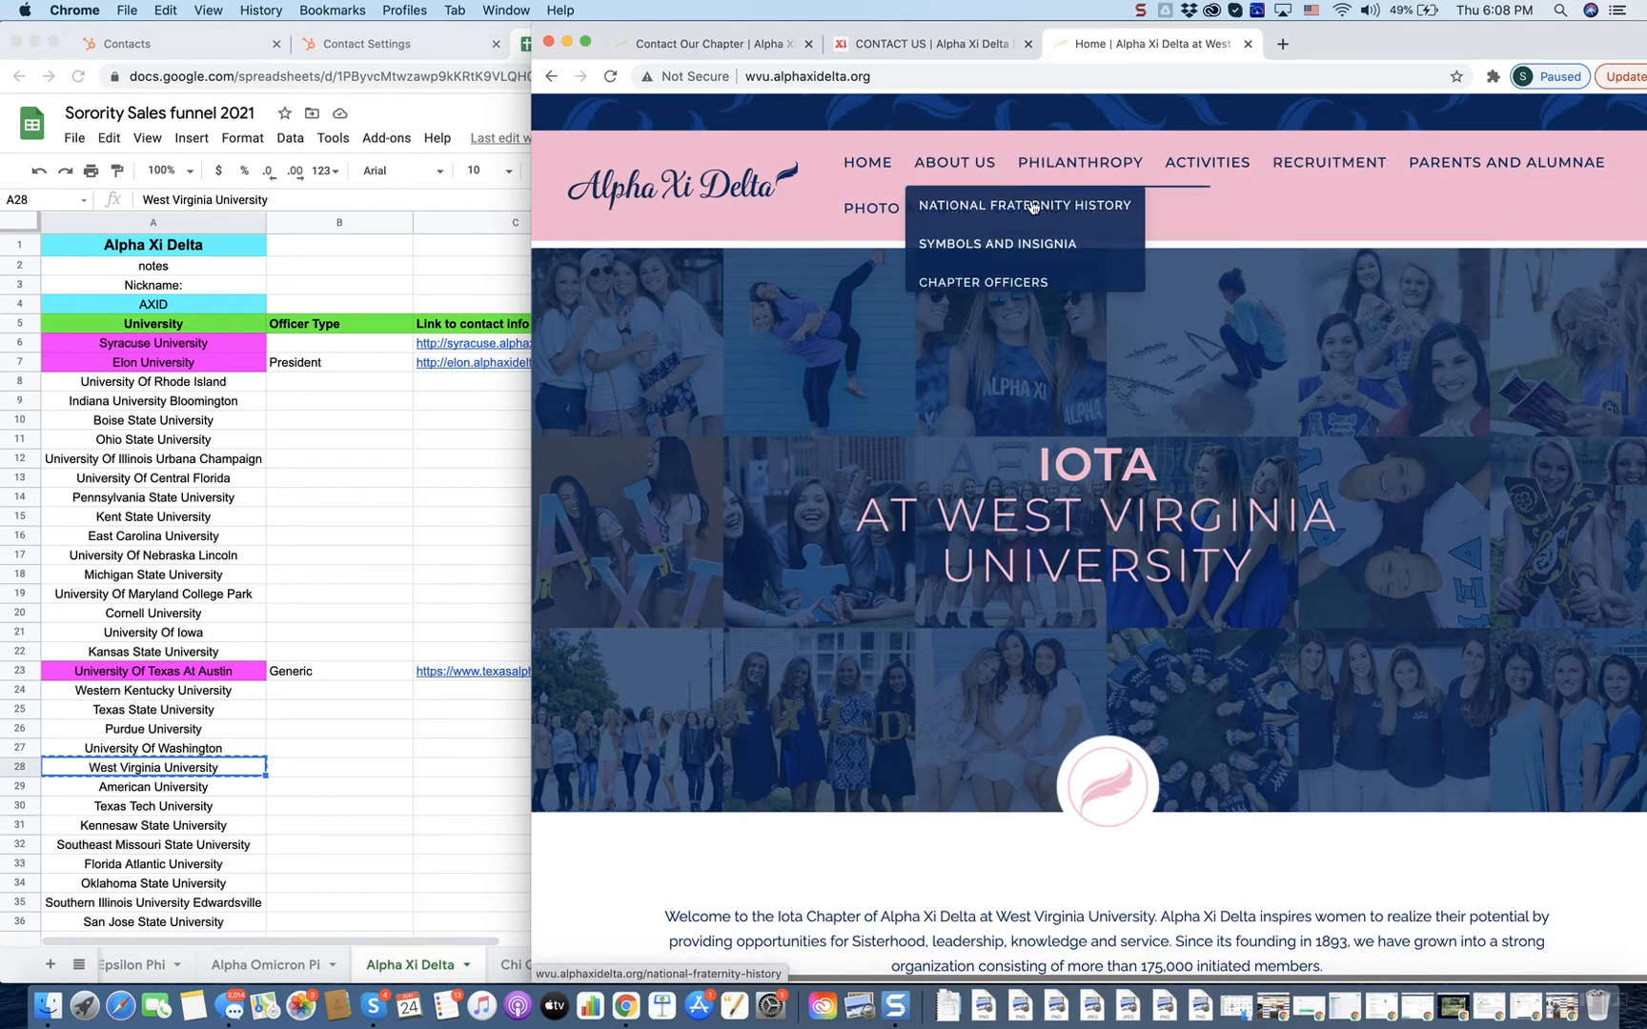
pyautogui.click(971, 296)
pyautogui.scroll(-3, 908, 662)
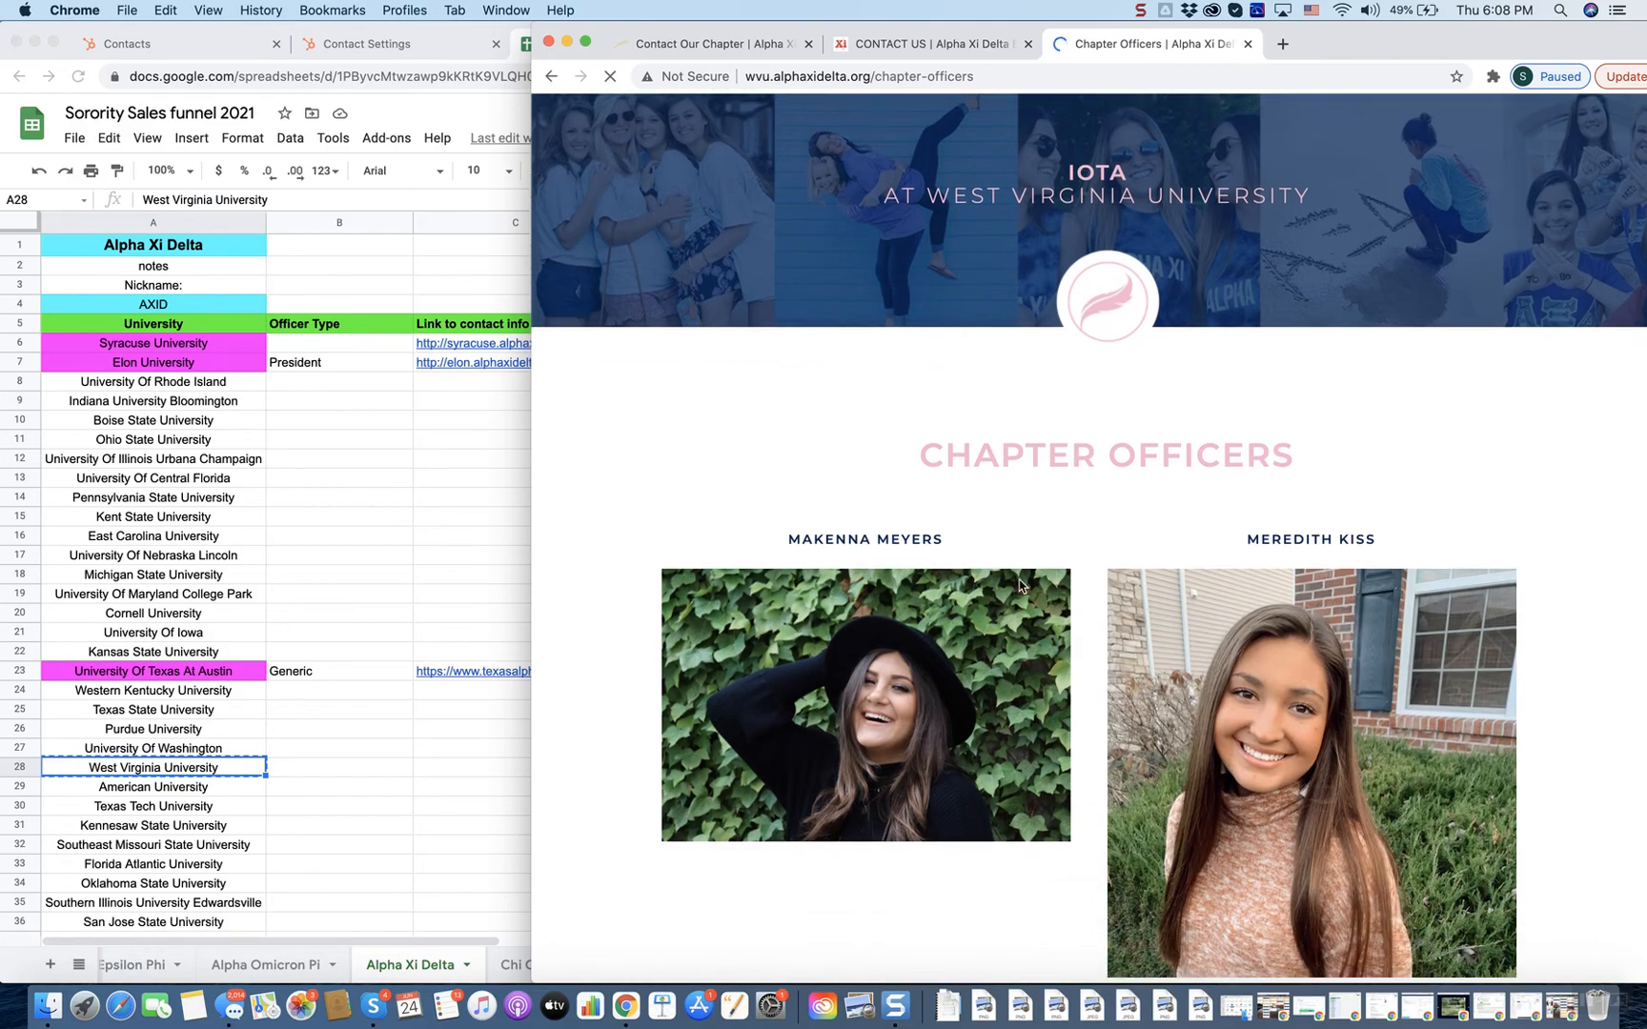
pyautogui.scroll(-3, 908, 662)
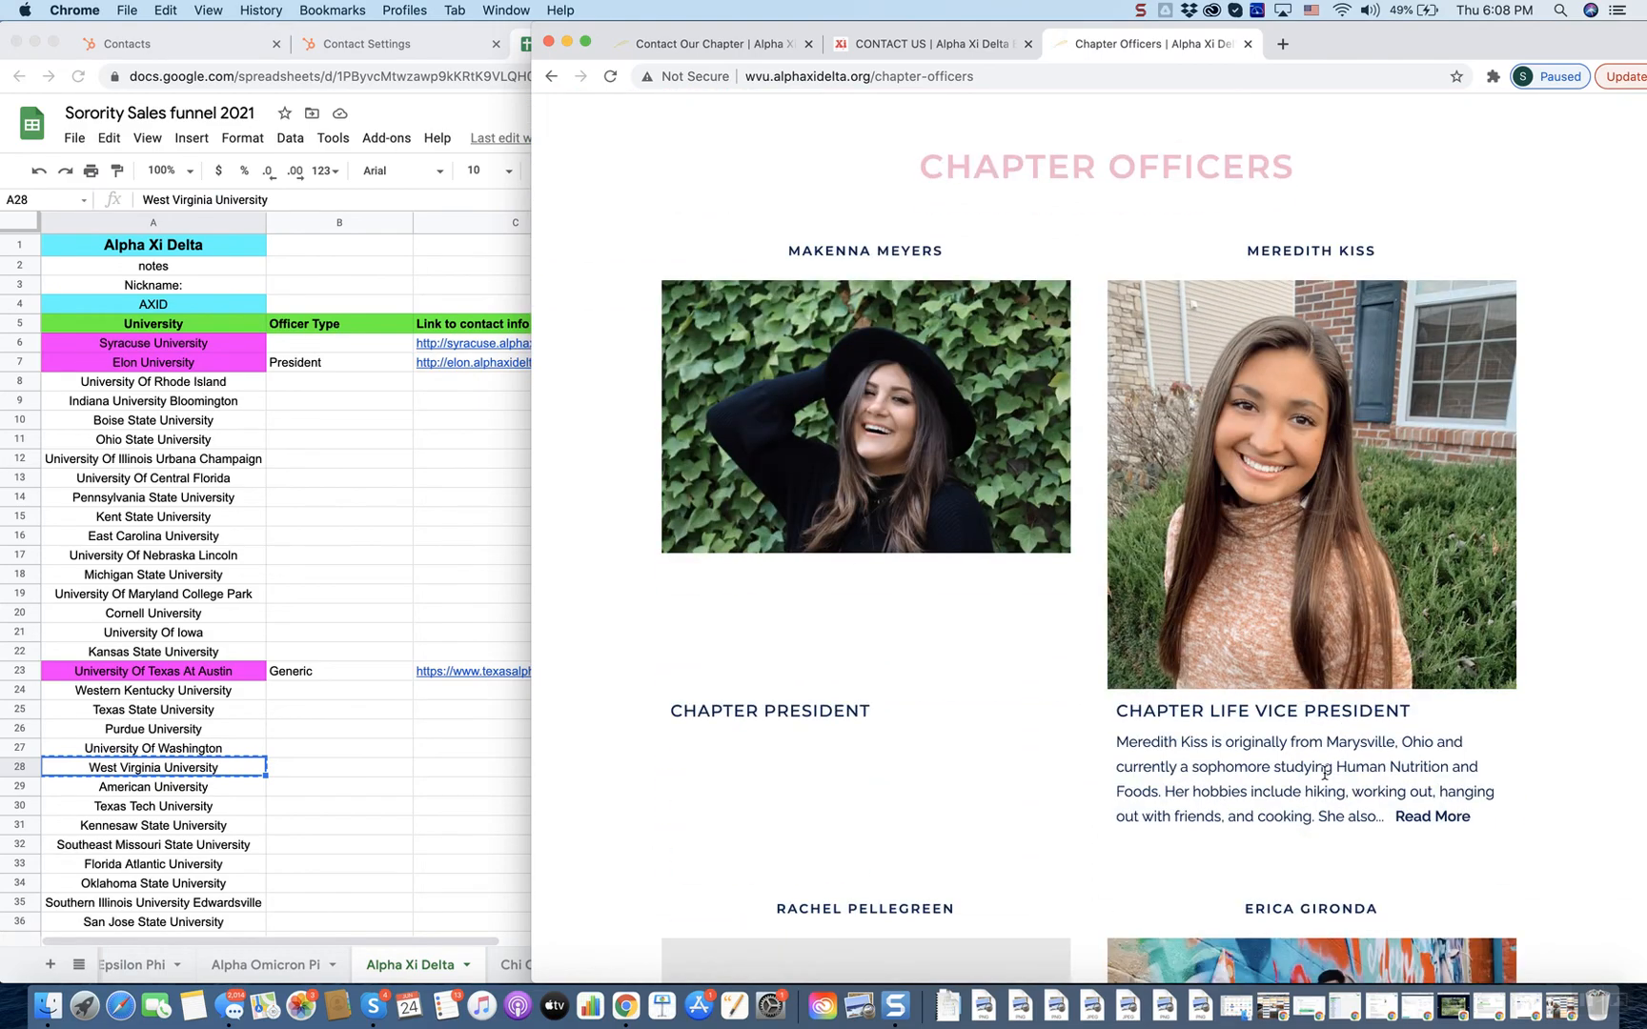
pyautogui.scroll(-15, 709, 701)
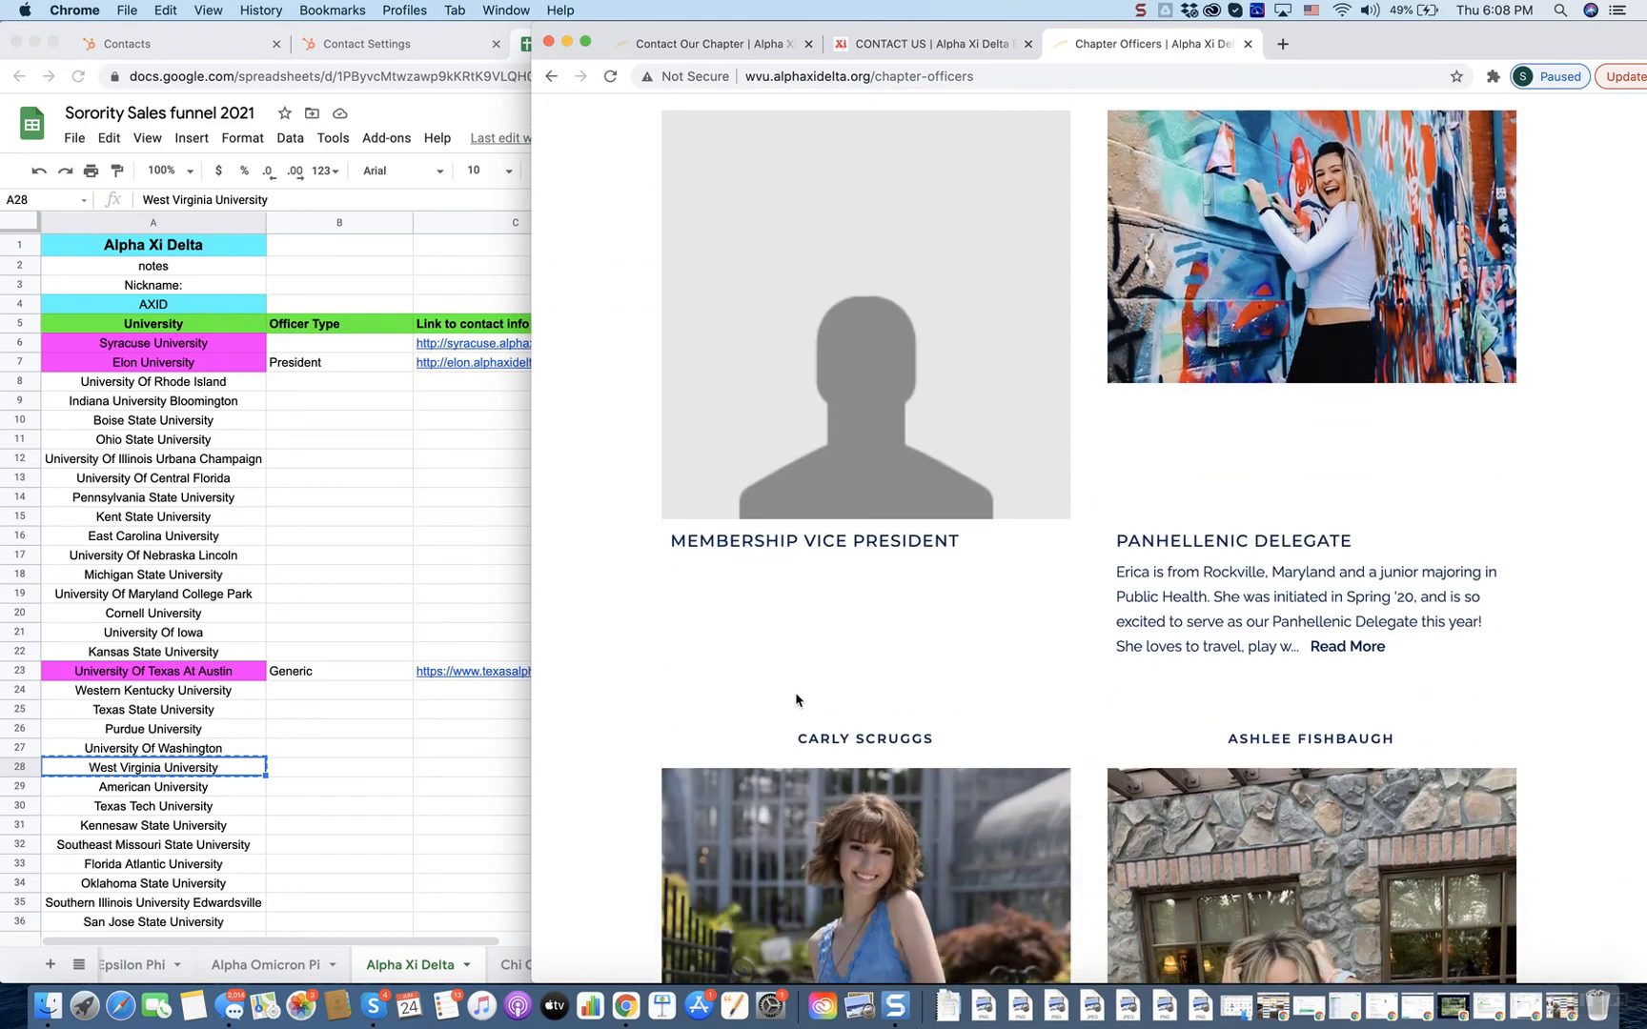
pyautogui.scroll(-10, 797, 700)
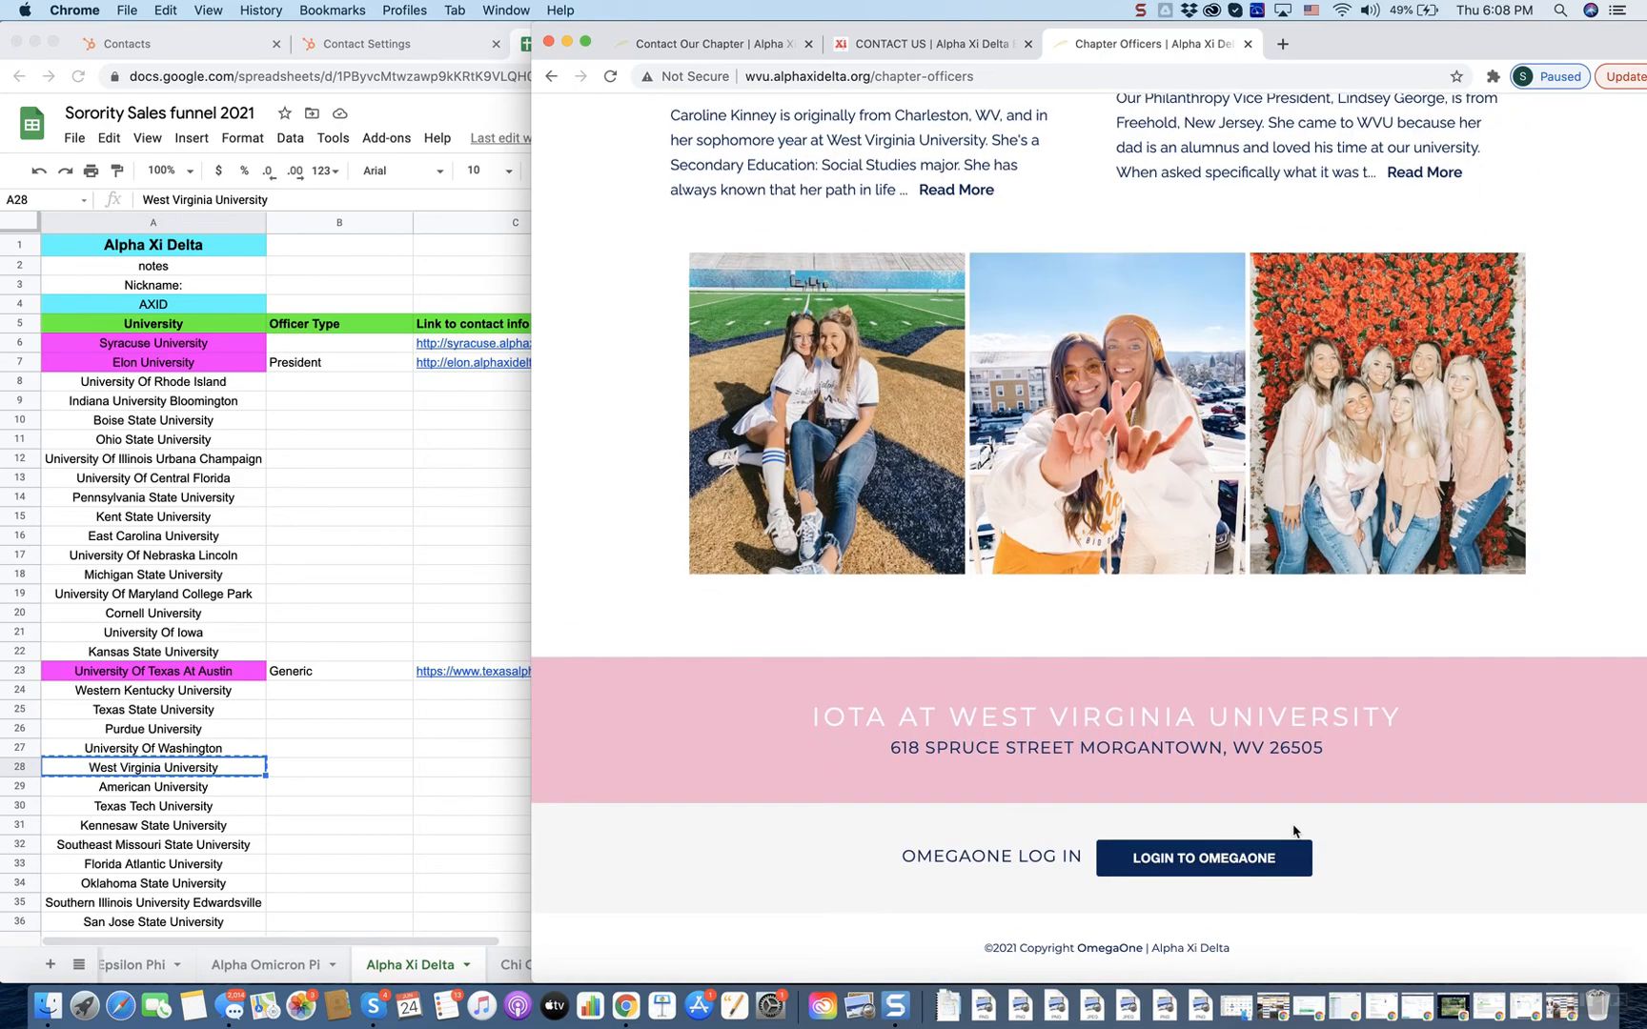
pyautogui.scroll(20, 1321, 830)
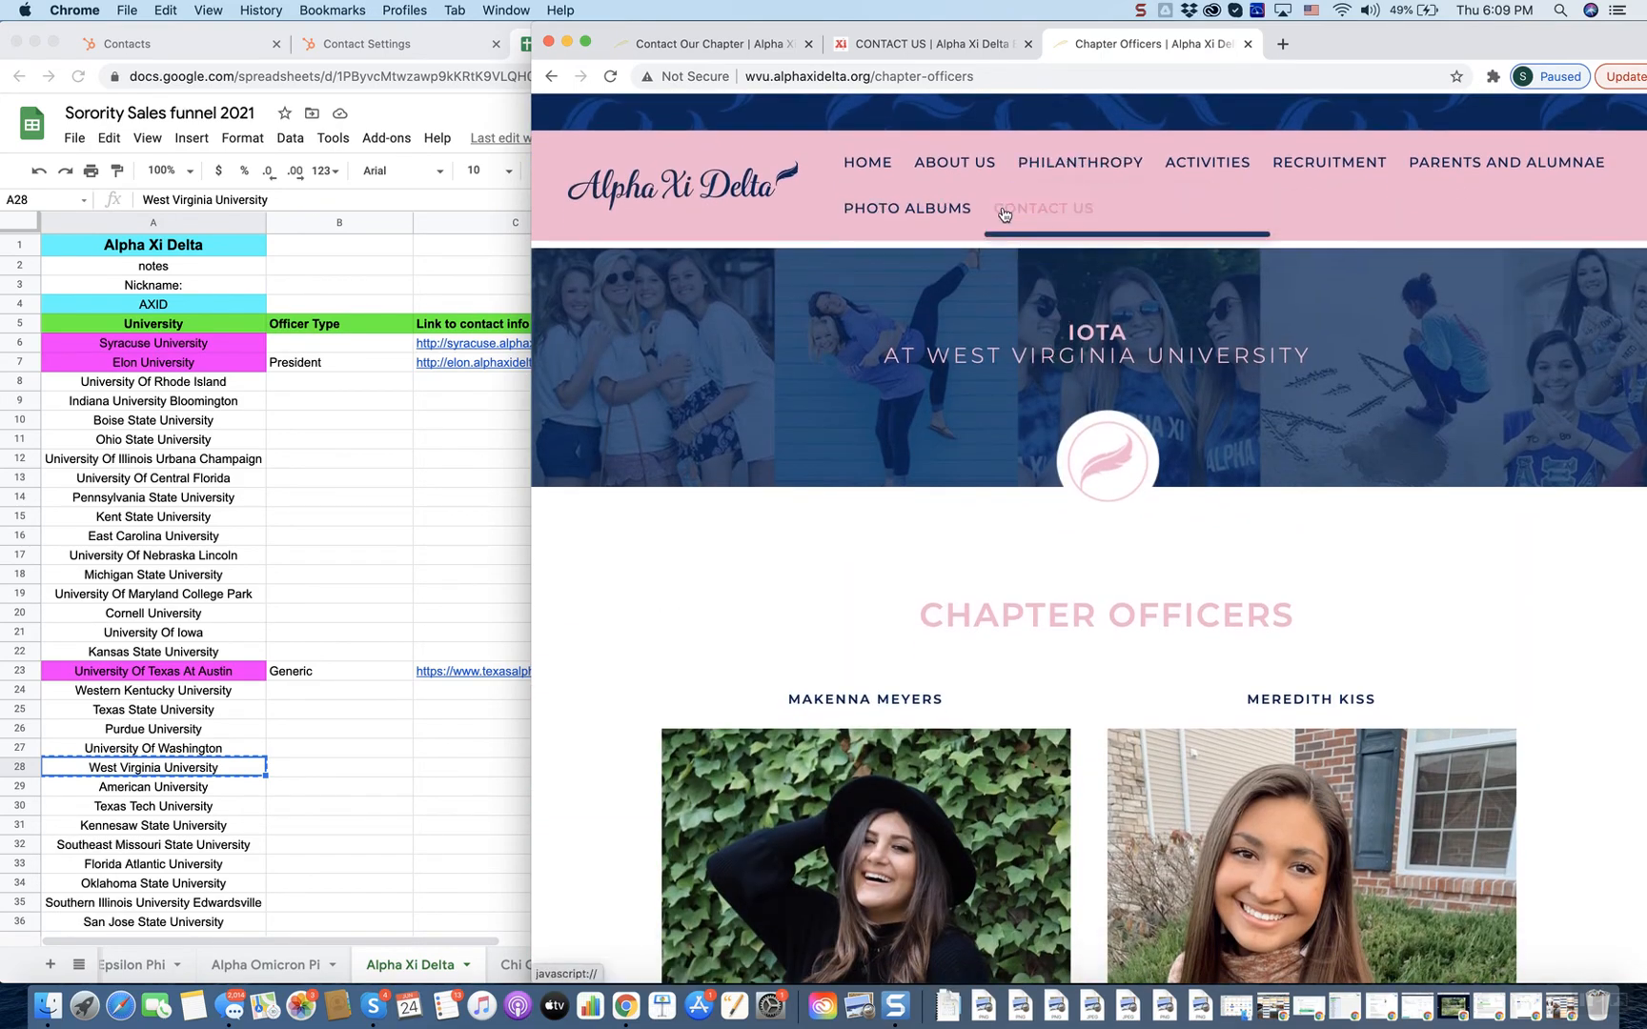
# - Check the chapter site's contact options and read the Information For Parents page for an e-mail address
pyautogui.moveTo(1013, 213)
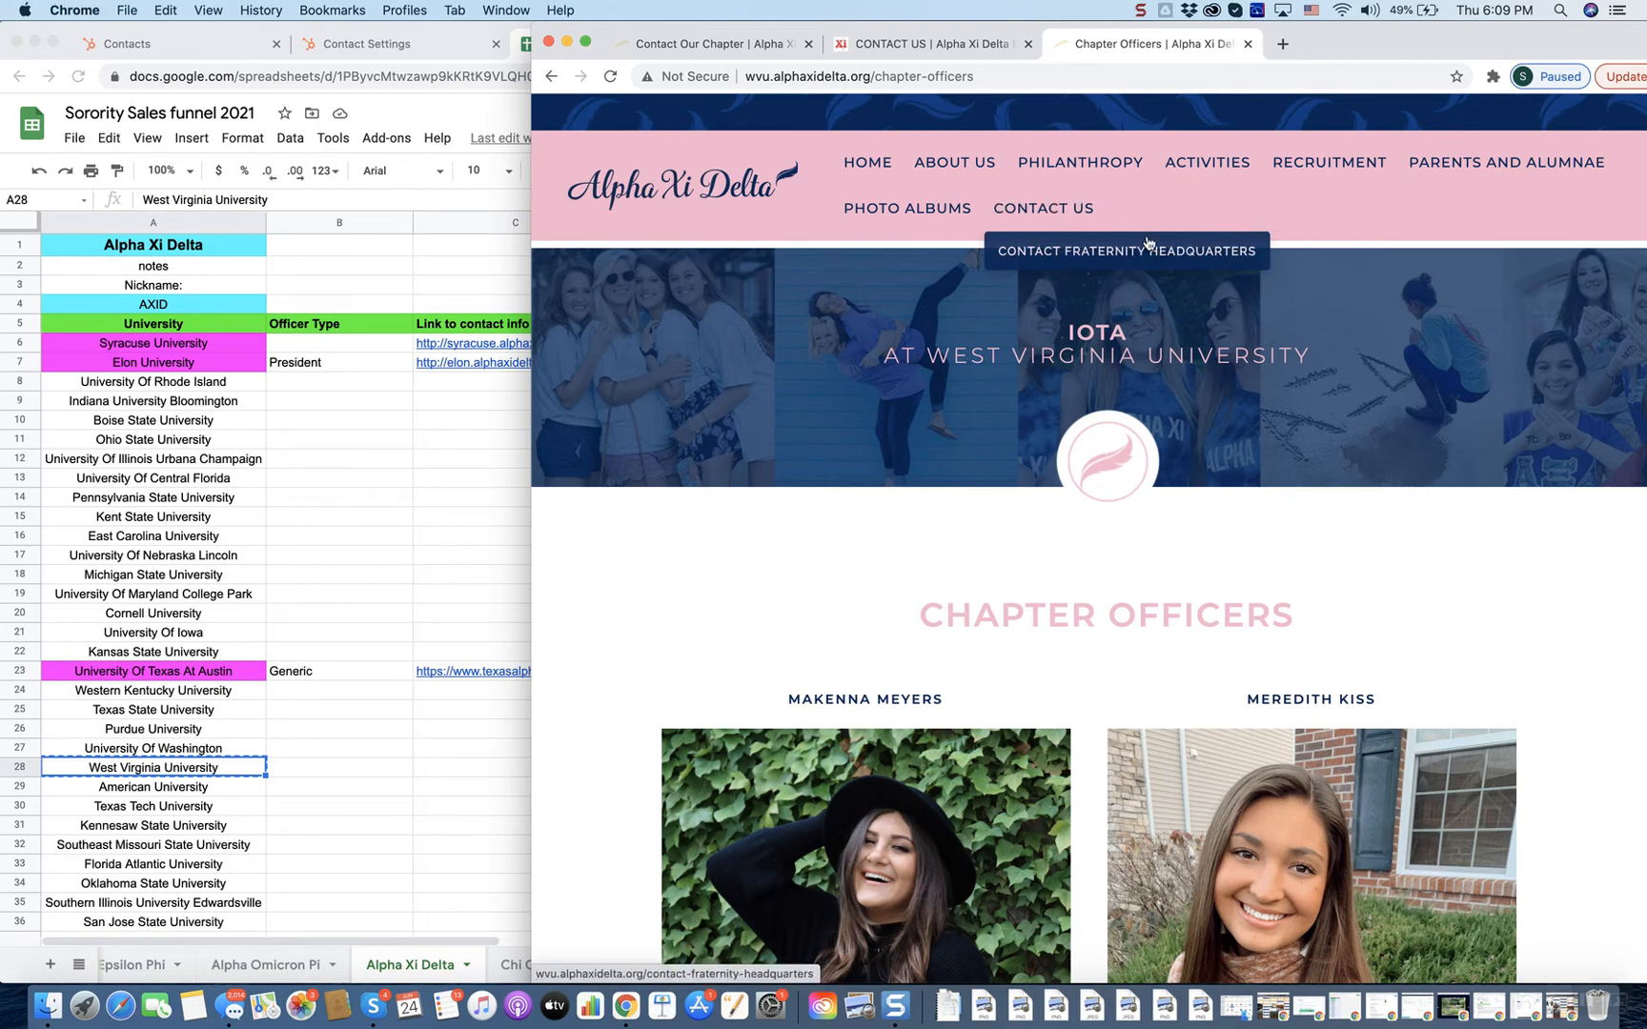
pyautogui.moveTo(1537, 169)
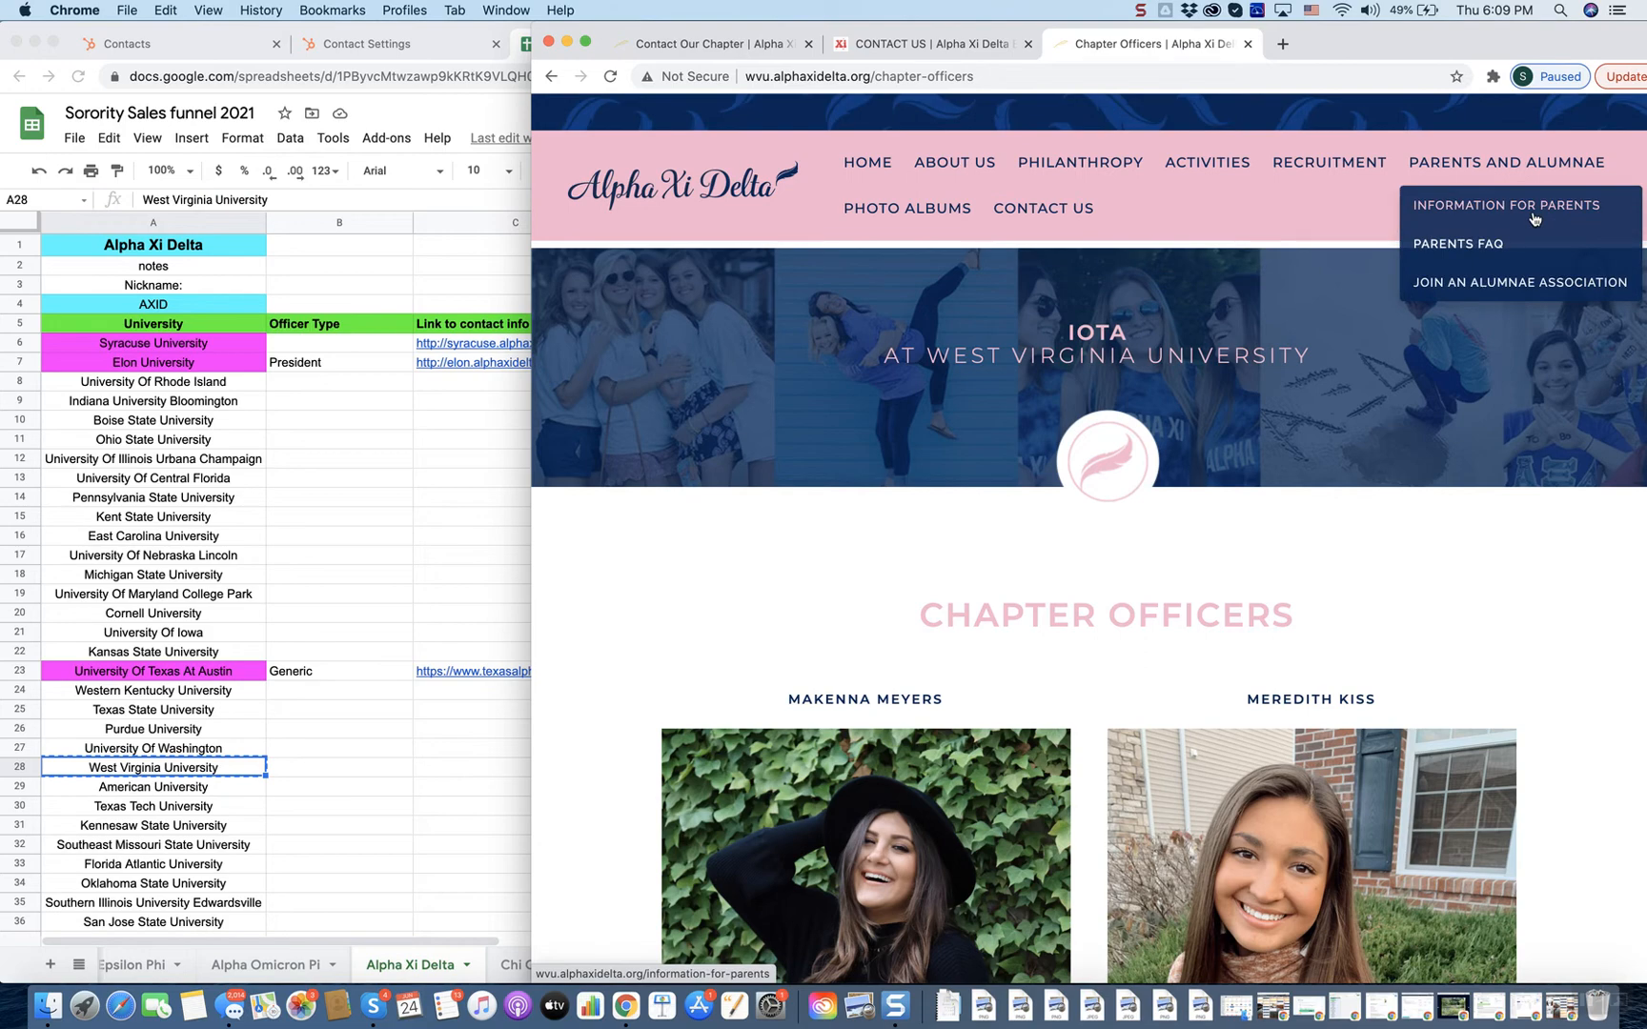
pyautogui.click(1487, 210)
pyautogui.scroll(-5, 1139, 563)
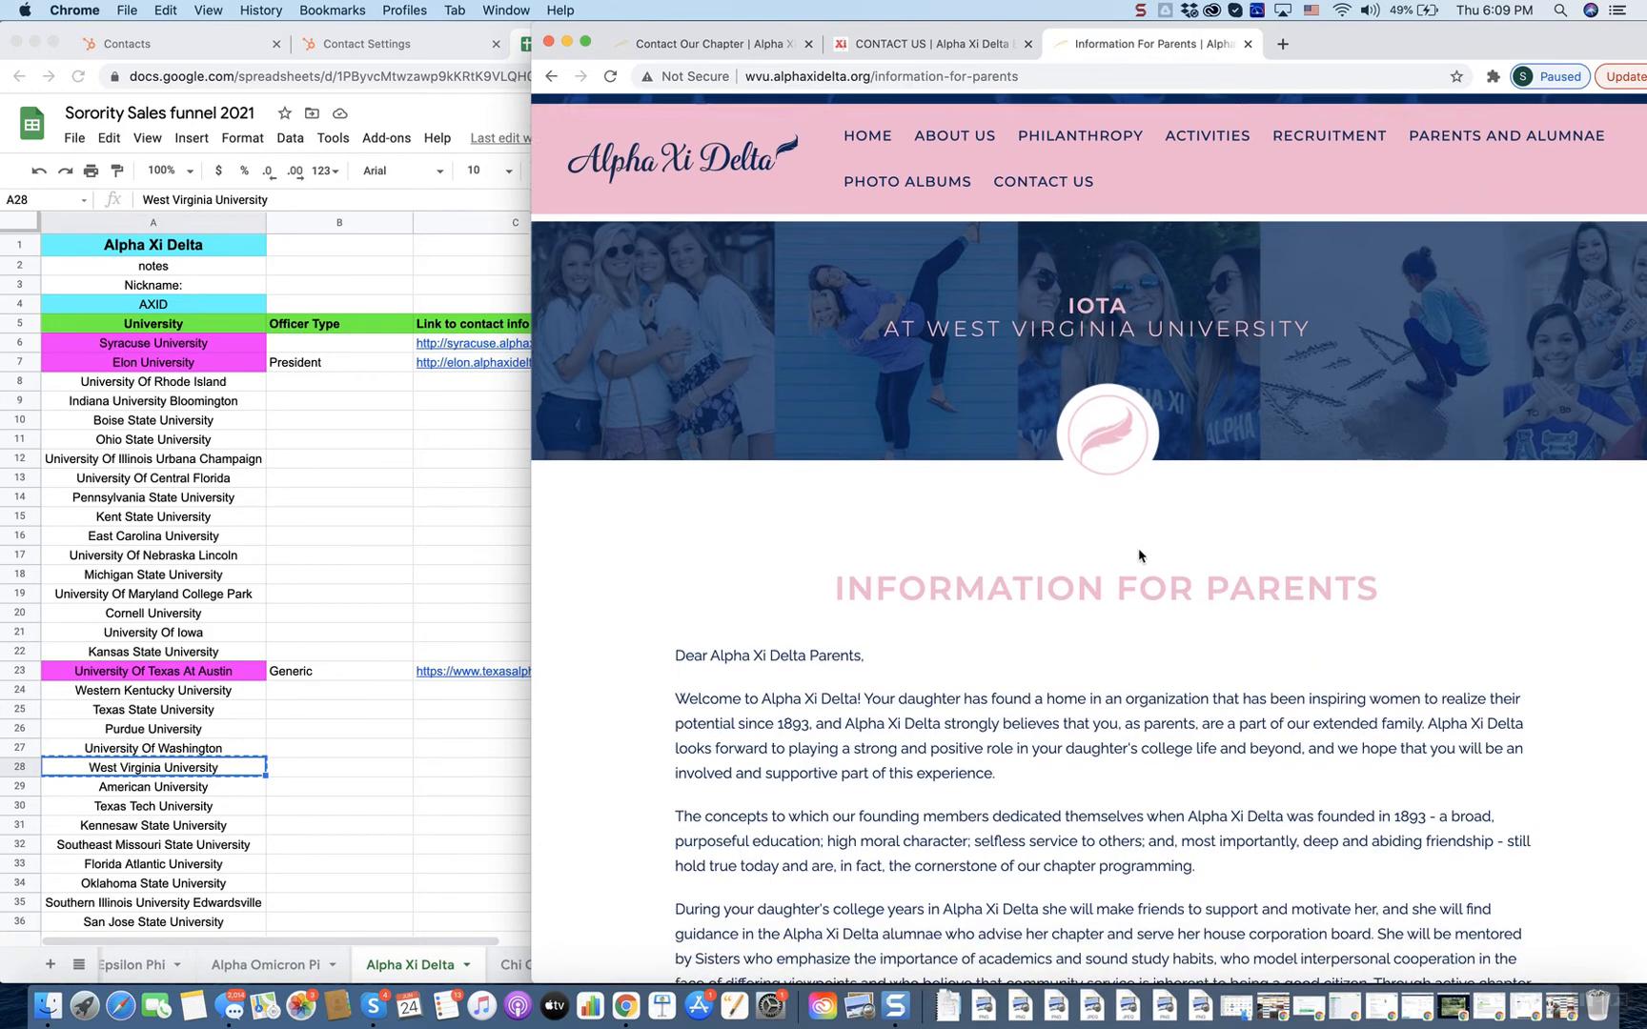
pyautogui.scroll(-6, 1135, 618)
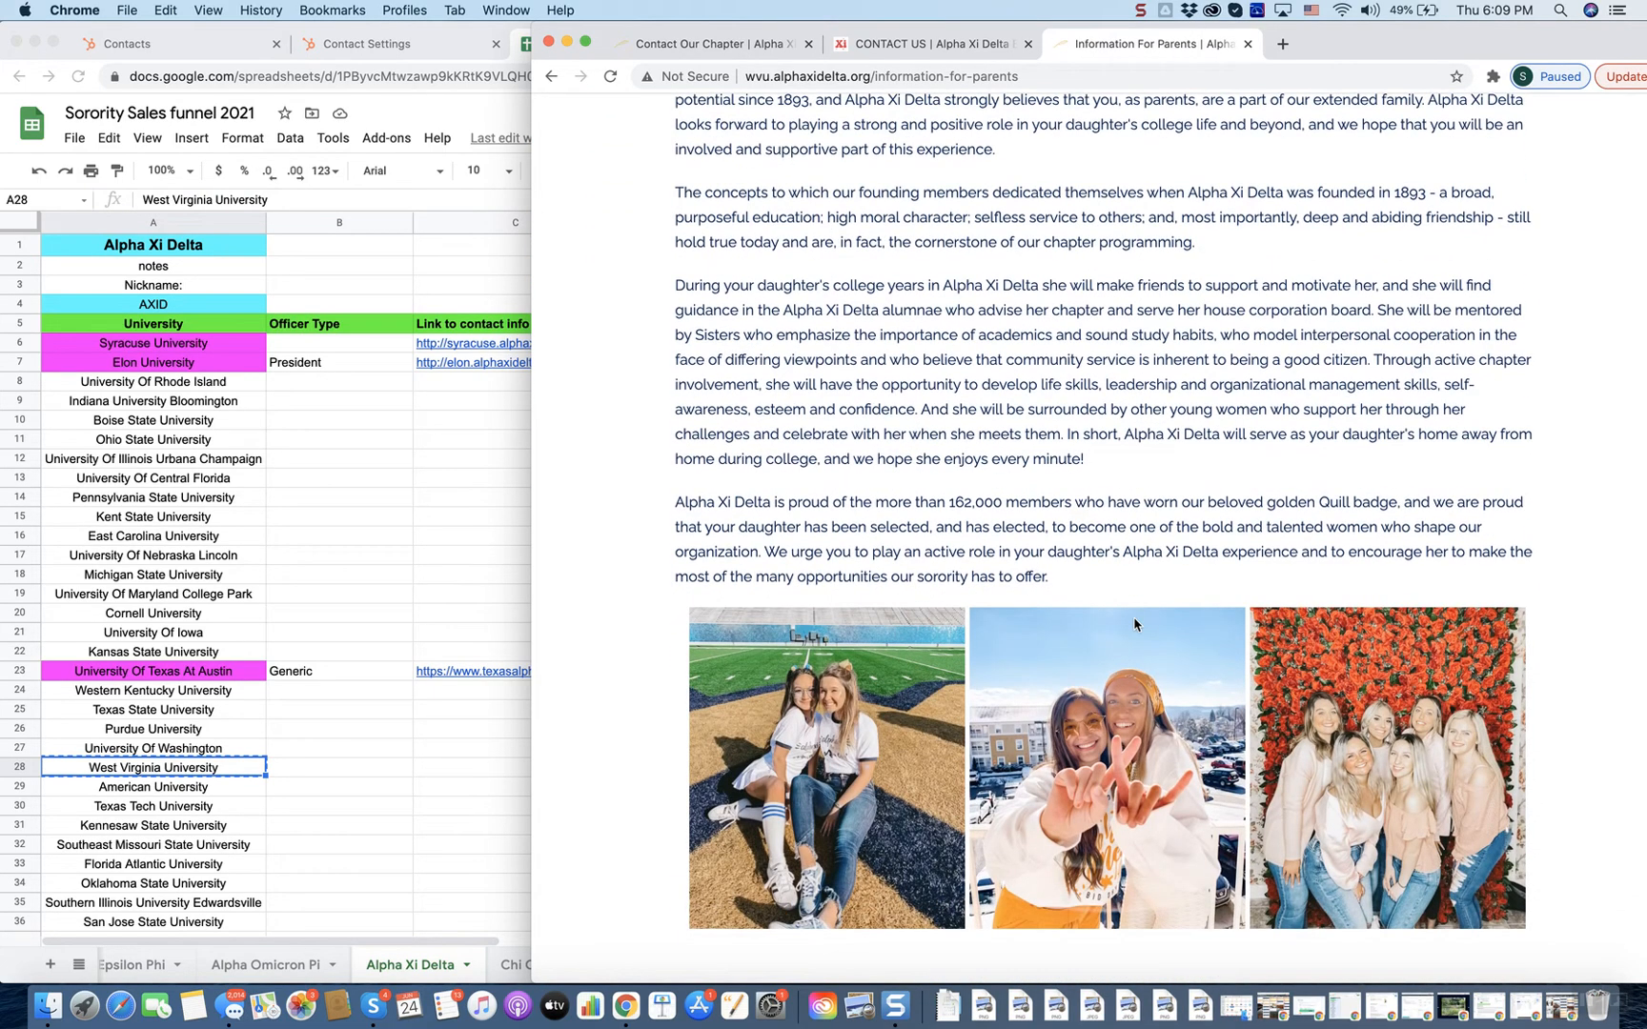
pyautogui.scroll(2, 1105, 445)
pyautogui.scroll(8, 1070, 233)
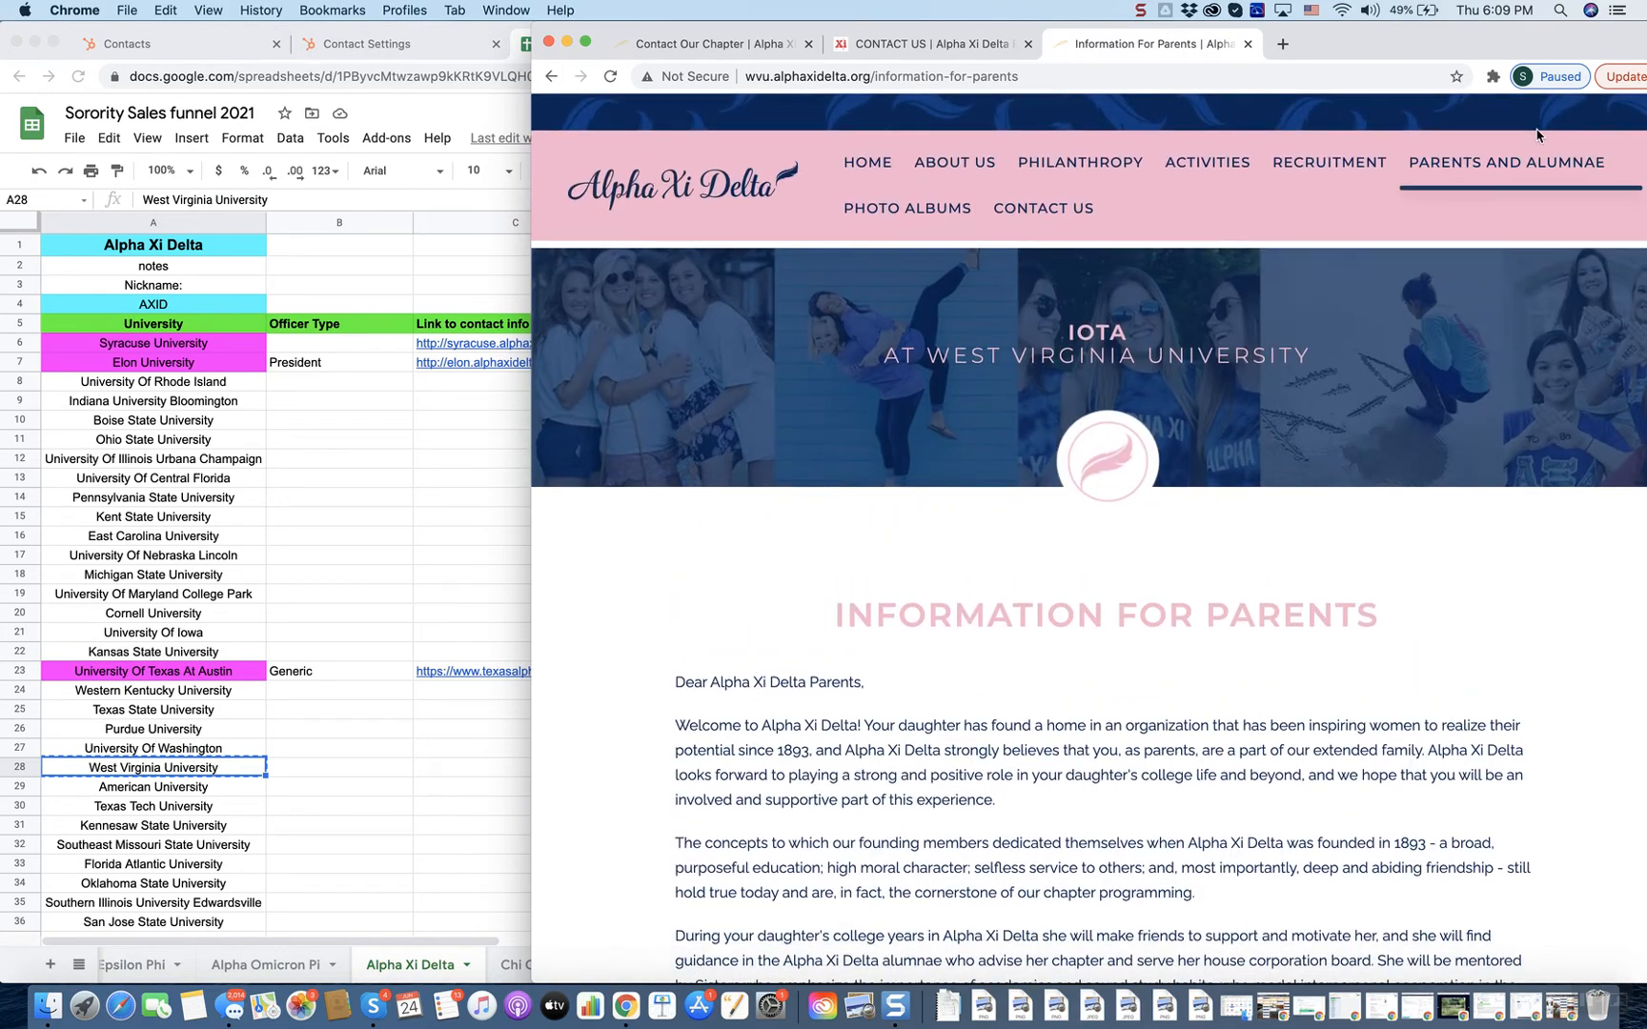
# - Open the Parents FAQ page and examine it down to the footer for chapter contact details
pyautogui.moveTo(1537, 162)
pyautogui.click(1471, 250)
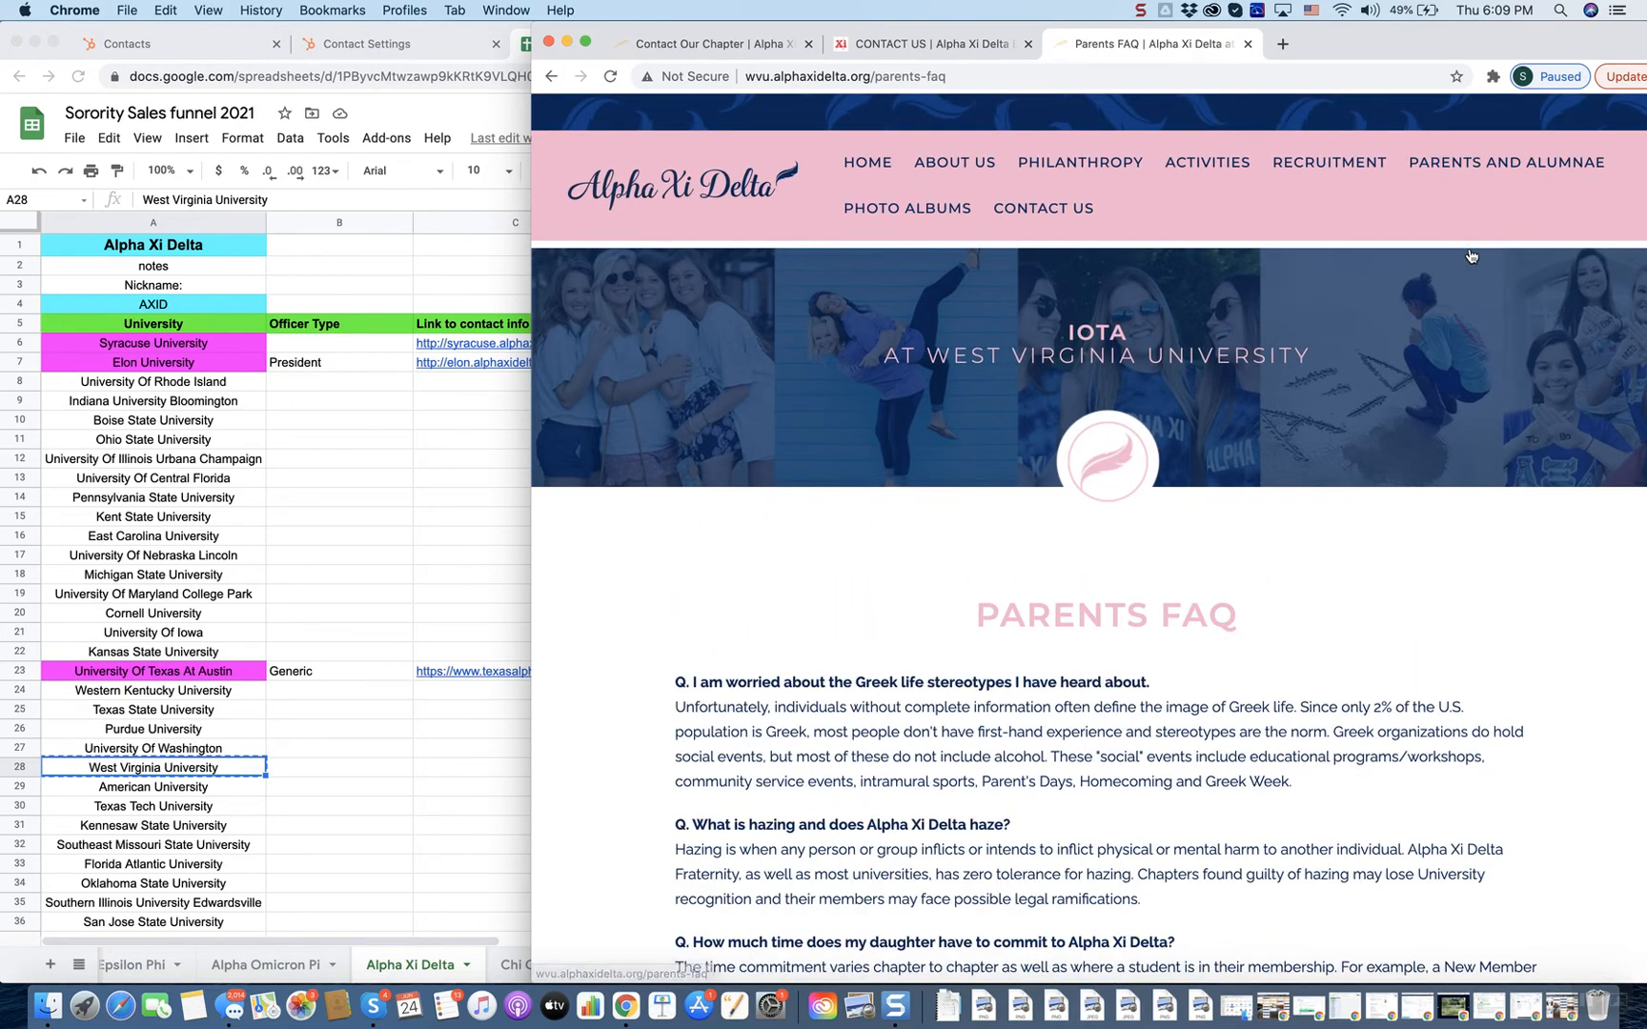
pyautogui.scroll(-5, 1225, 610)
pyautogui.scroll(-5, 1225, 610)
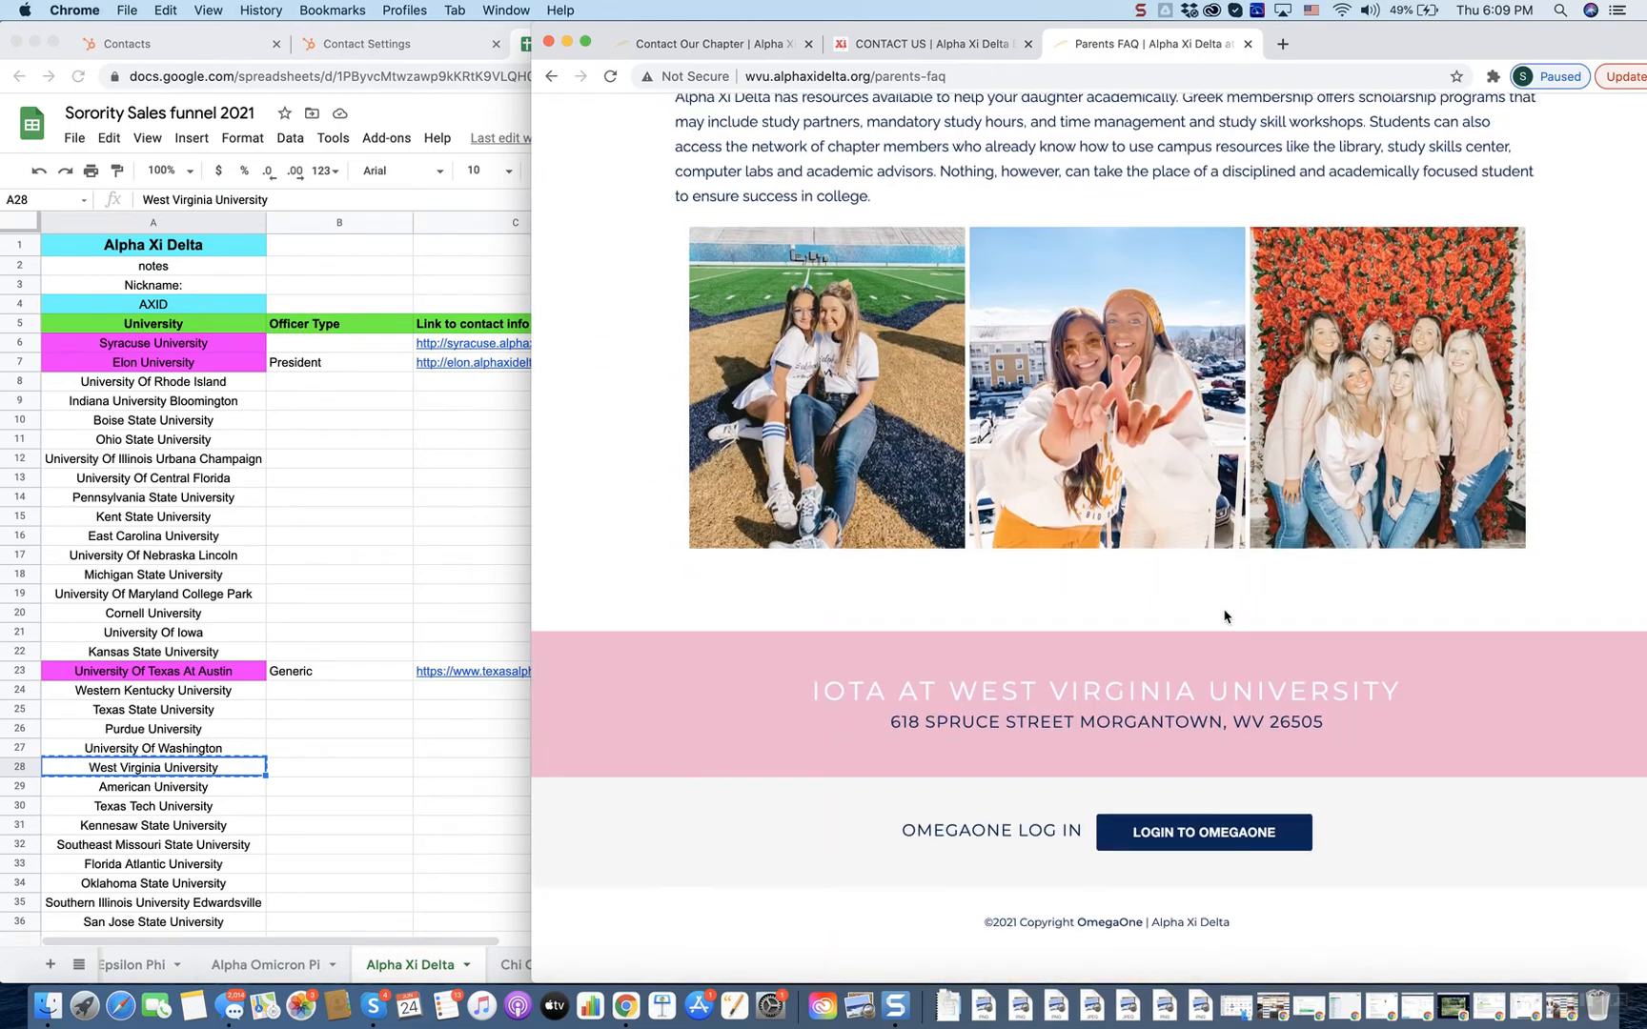
# - Check the West Virginia chapter site's Contact Us and About Us options, and return to the web search results
pyautogui.scroll(8, 826, 417)
pyautogui.scroll(2, 1029, 278)
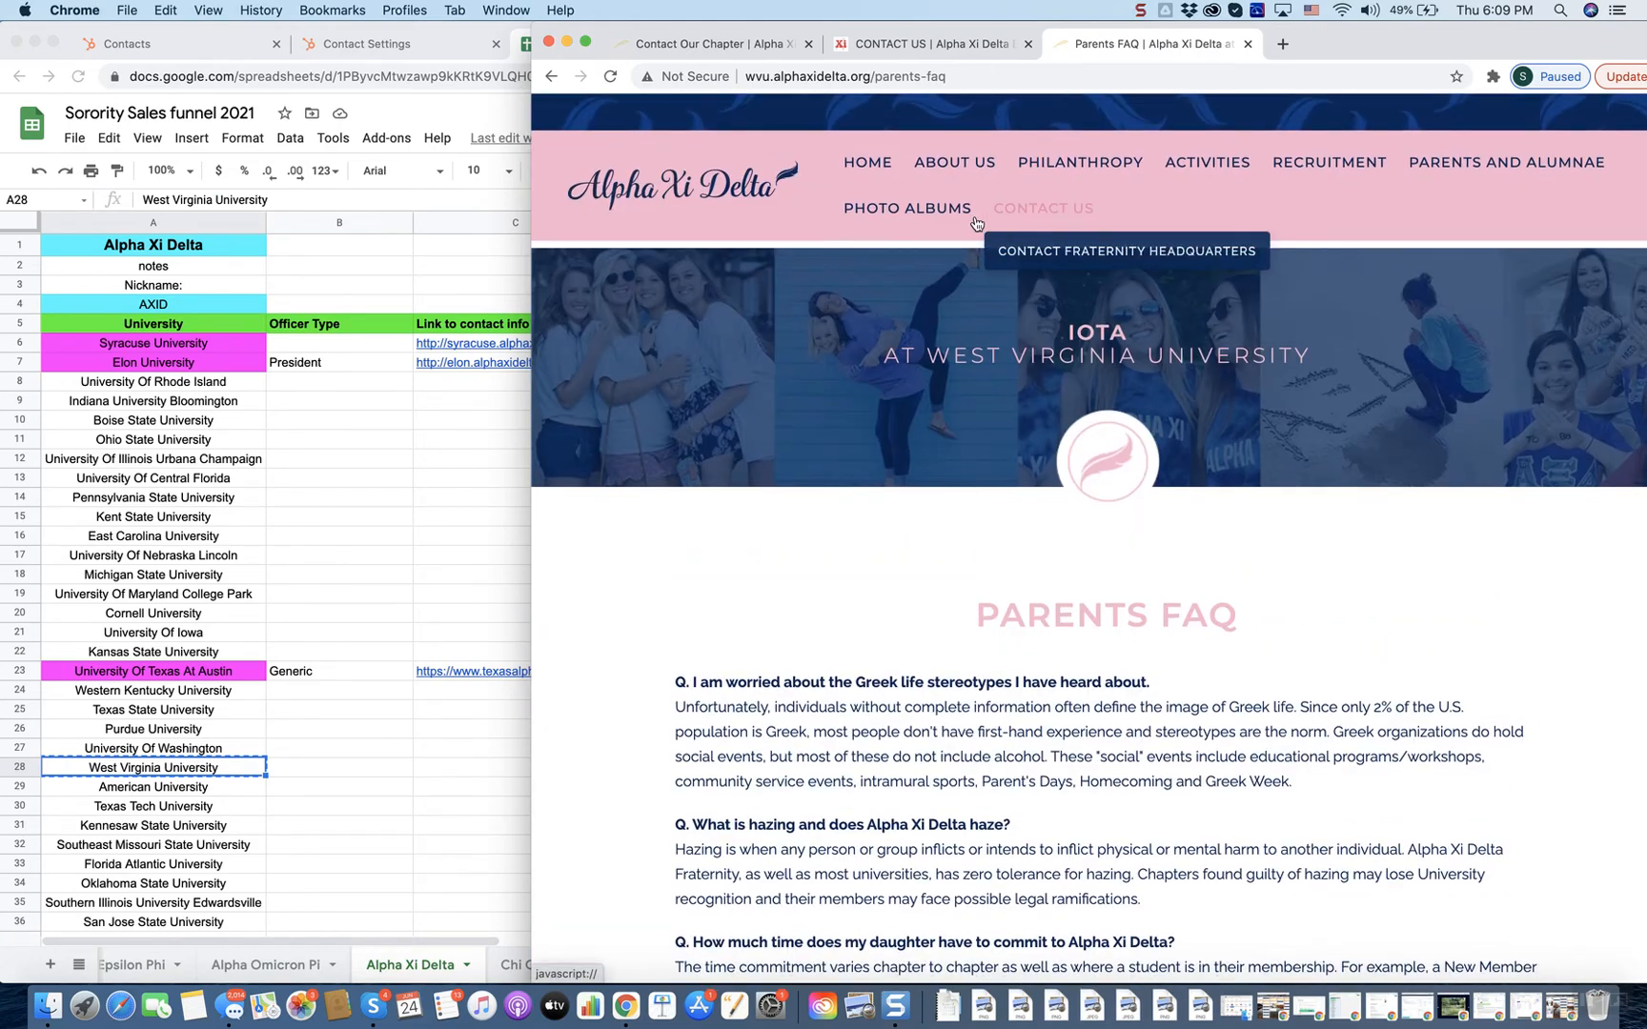
pyautogui.moveTo(909, 156)
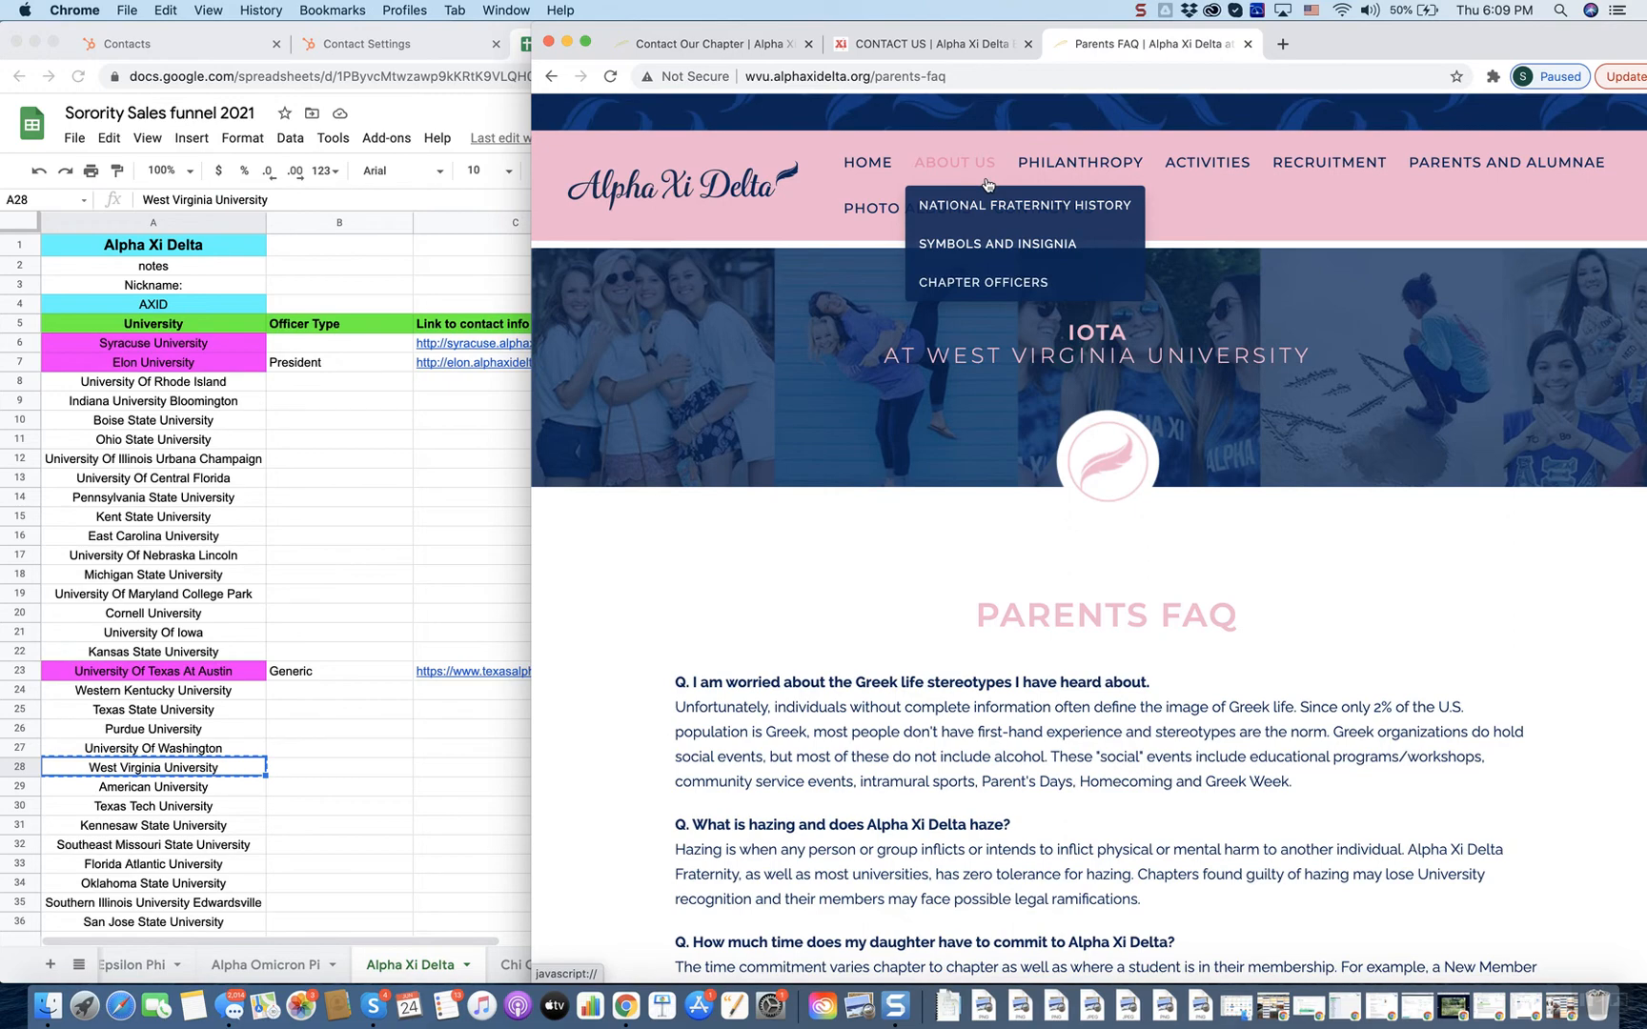
pyautogui.hscroll(-5, 871, 181)
pyautogui.hscroll(-5, 871, 181)
pyautogui.hscroll(-5, 919, 368)
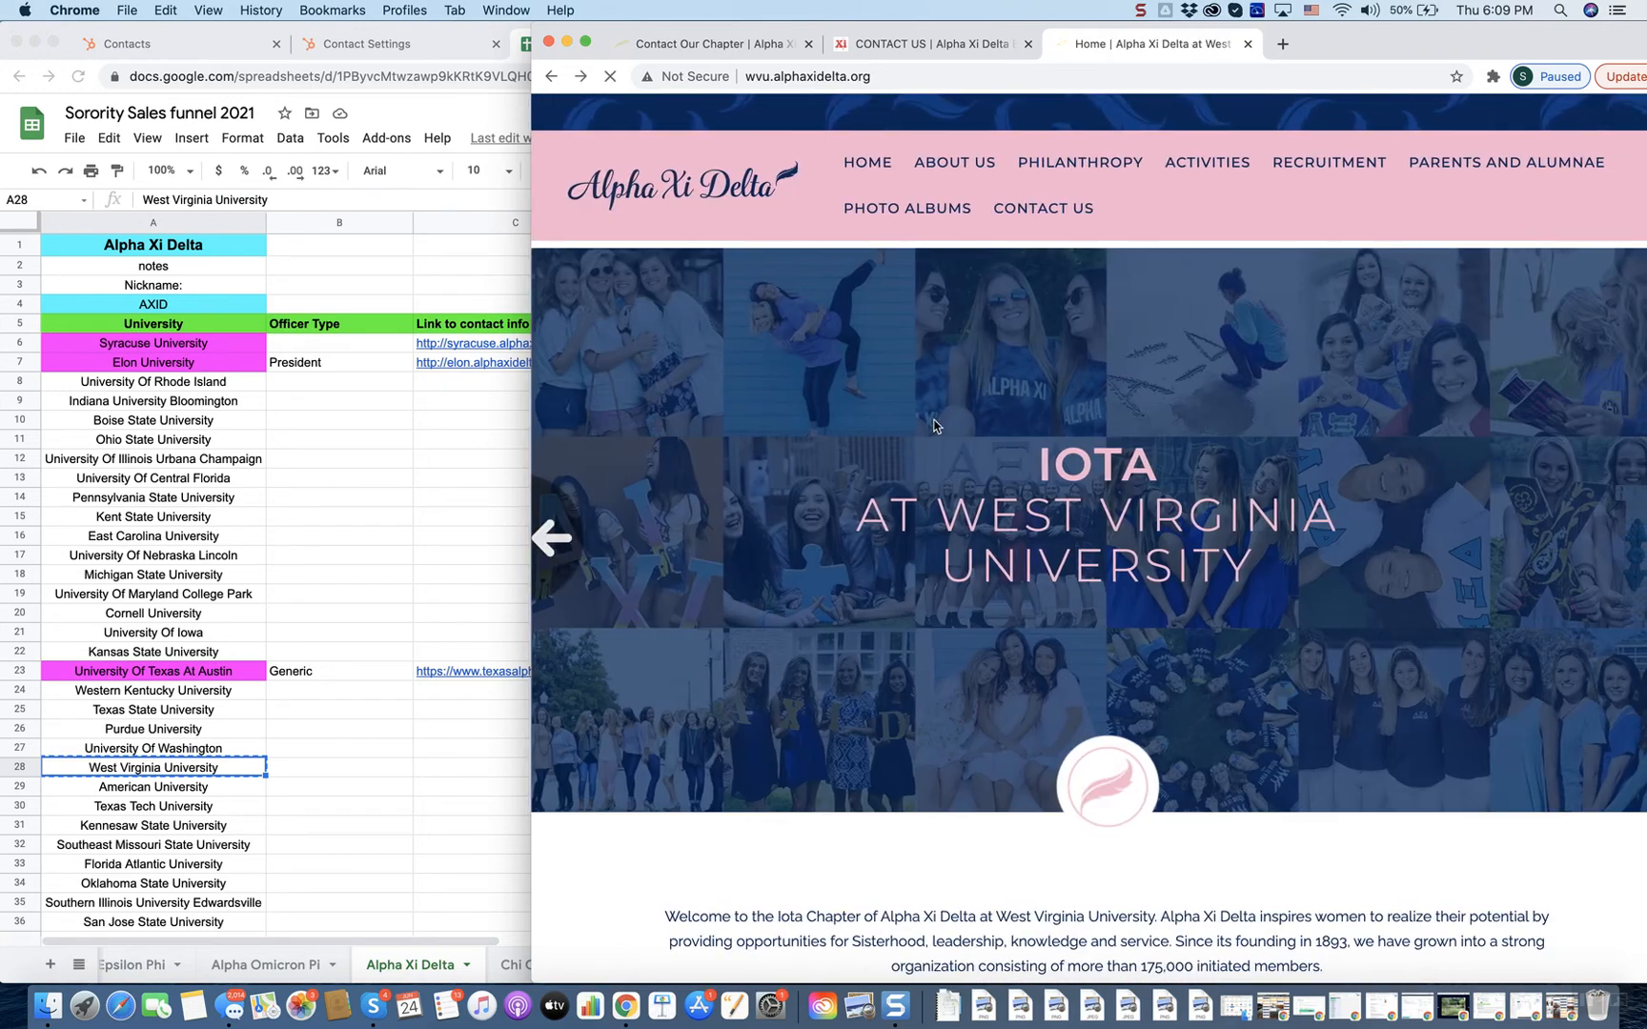
pyautogui.hscroll(-5, 933, 426)
# - Open the West Virginia chapter's Facebook page from the search results and examine its About details for an e-mail address
pyautogui.scroll(-3, 865, 706)
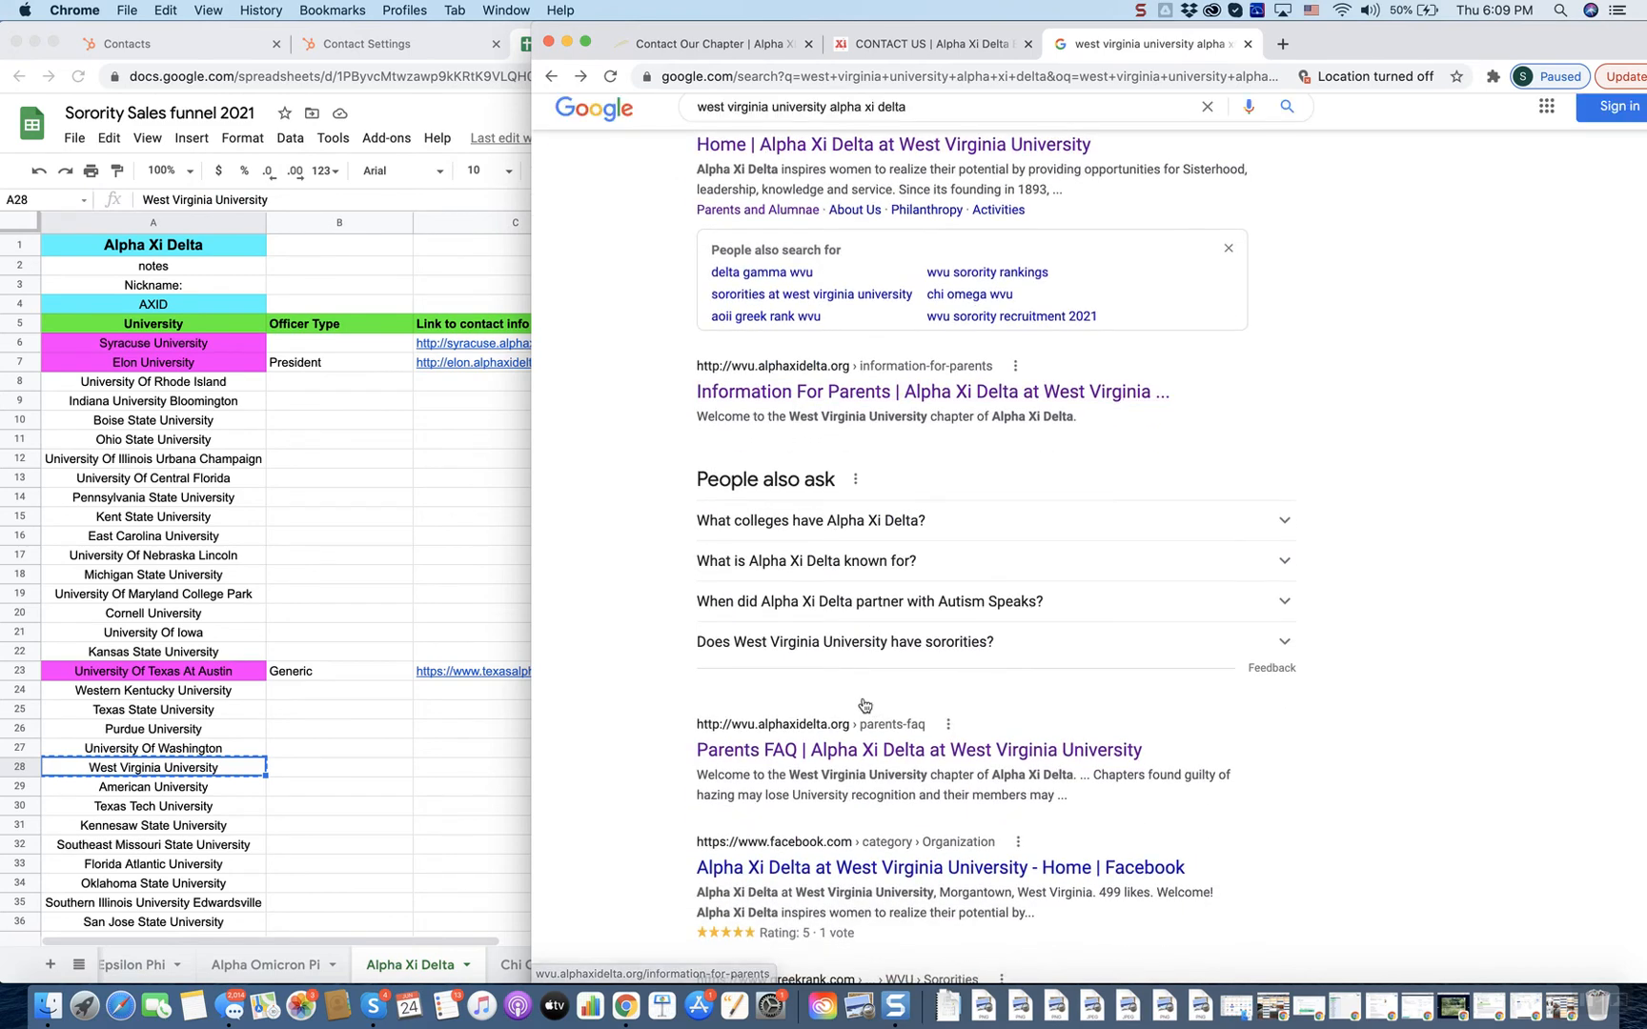
pyautogui.scroll(-2, 864, 706)
pyautogui.click(868, 770)
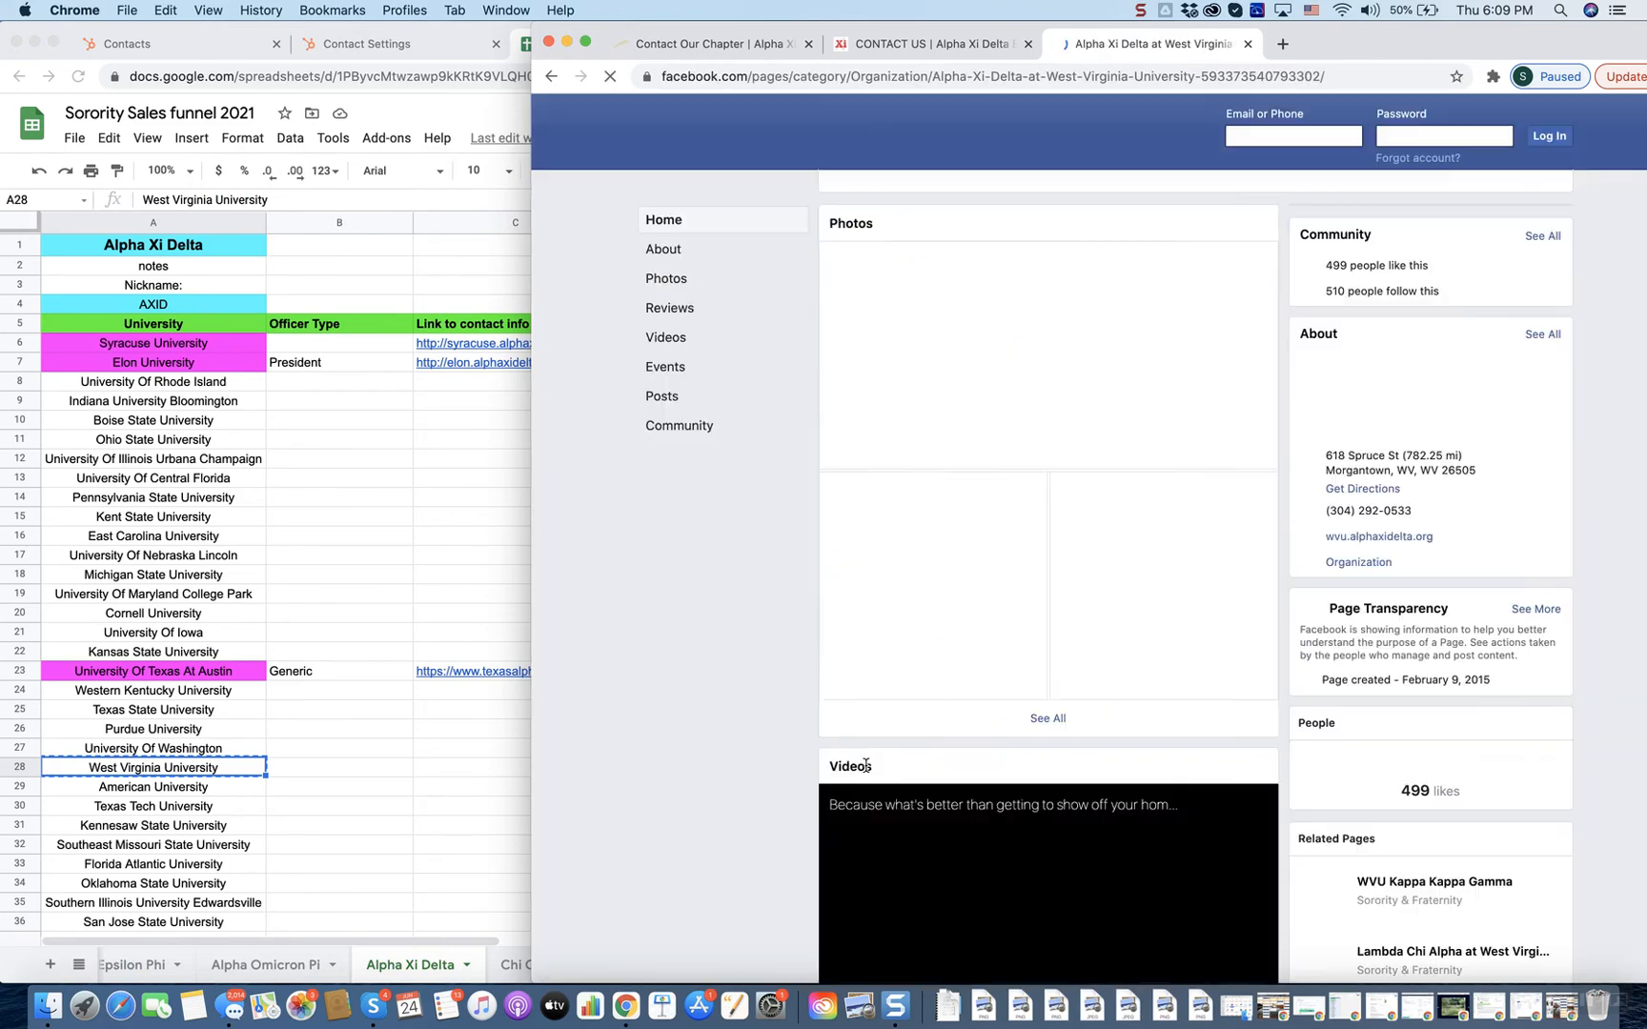
pyautogui.scroll(-5, 1201, 658)
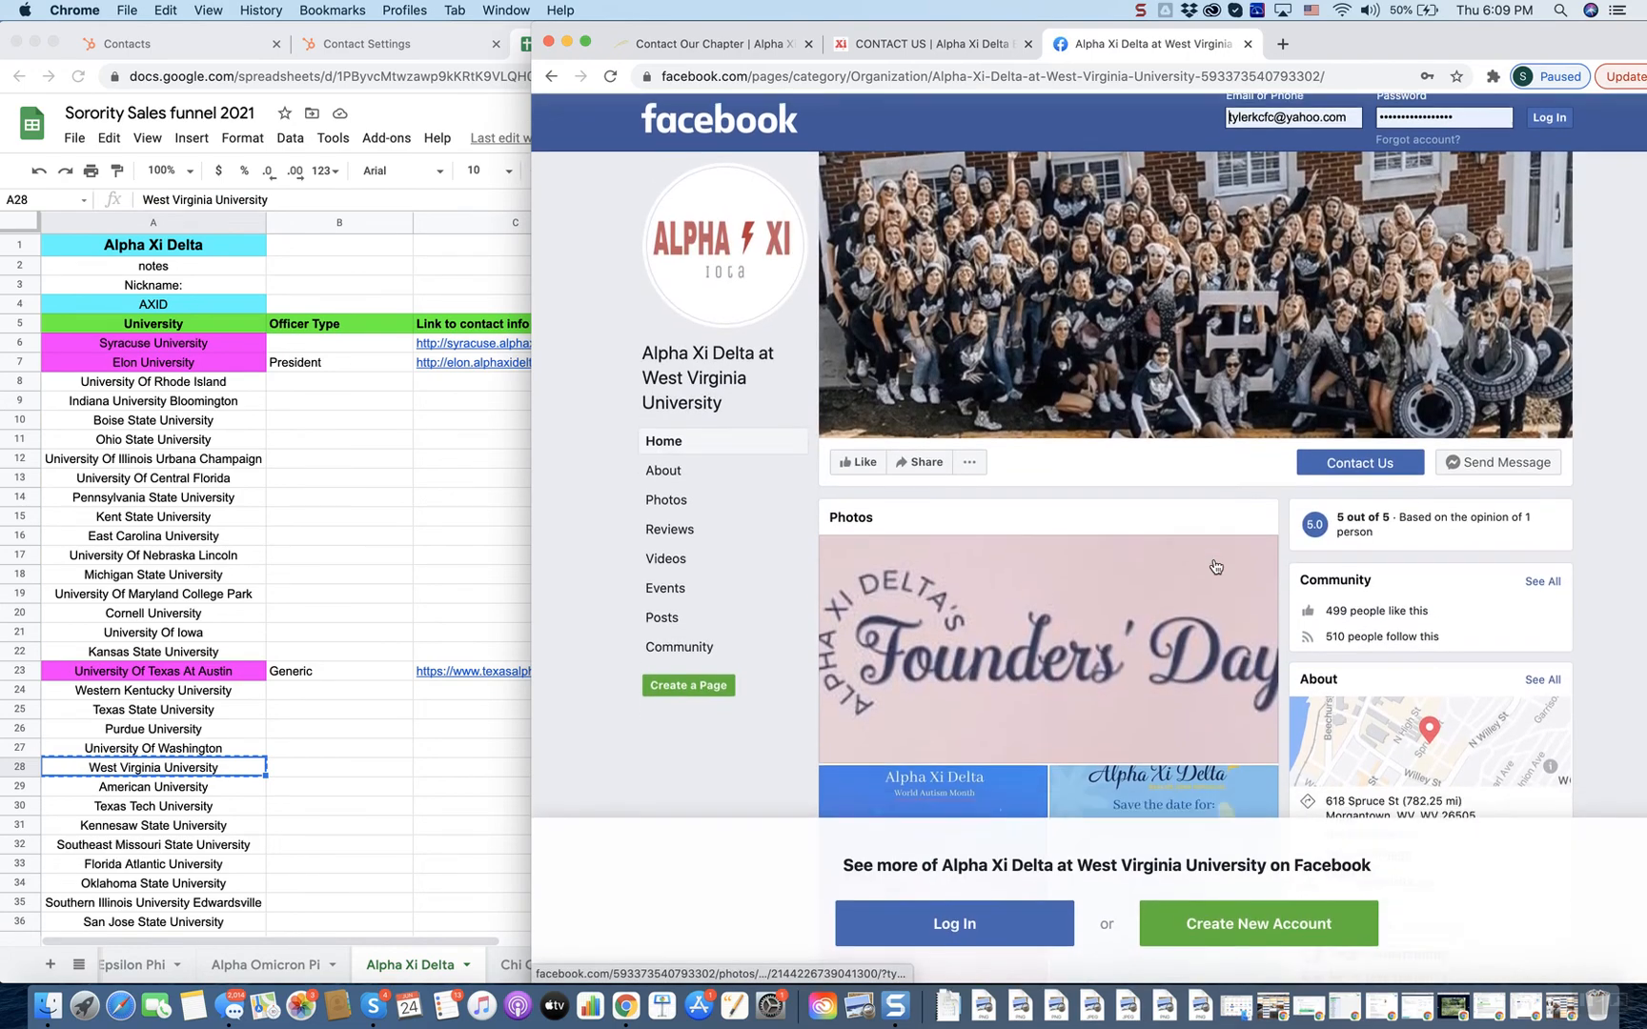
pyautogui.scroll(-1, 1245, 587)
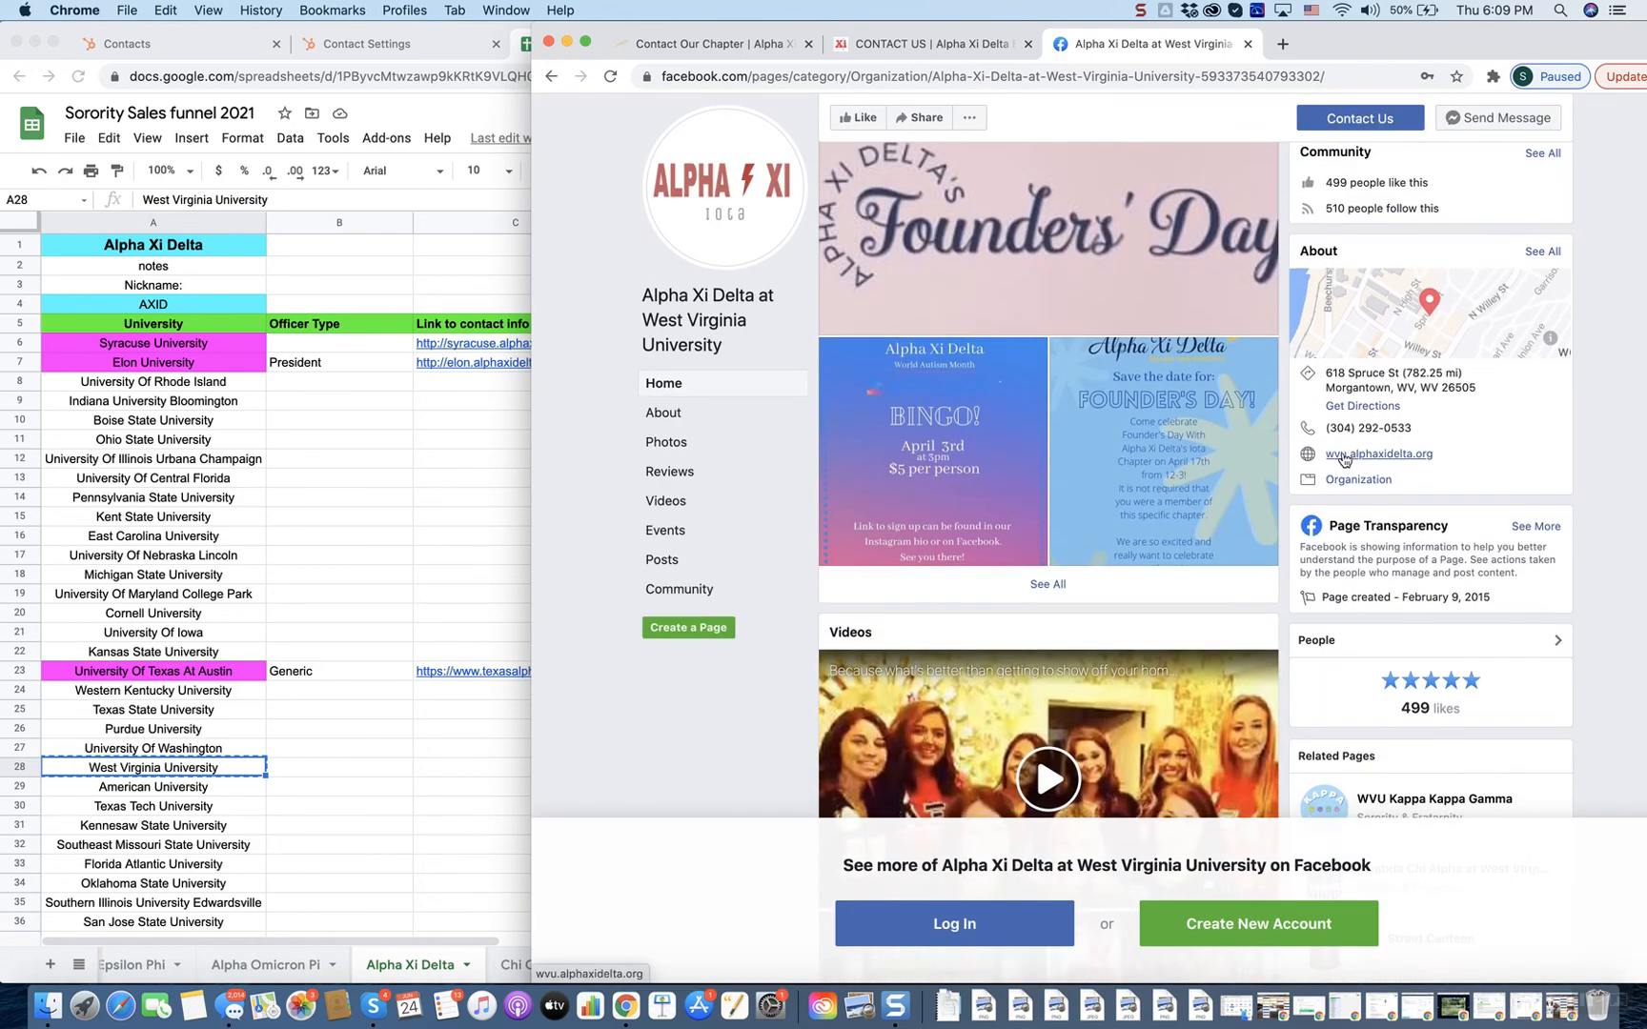
pyautogui.scroll(5, 1402, 486)
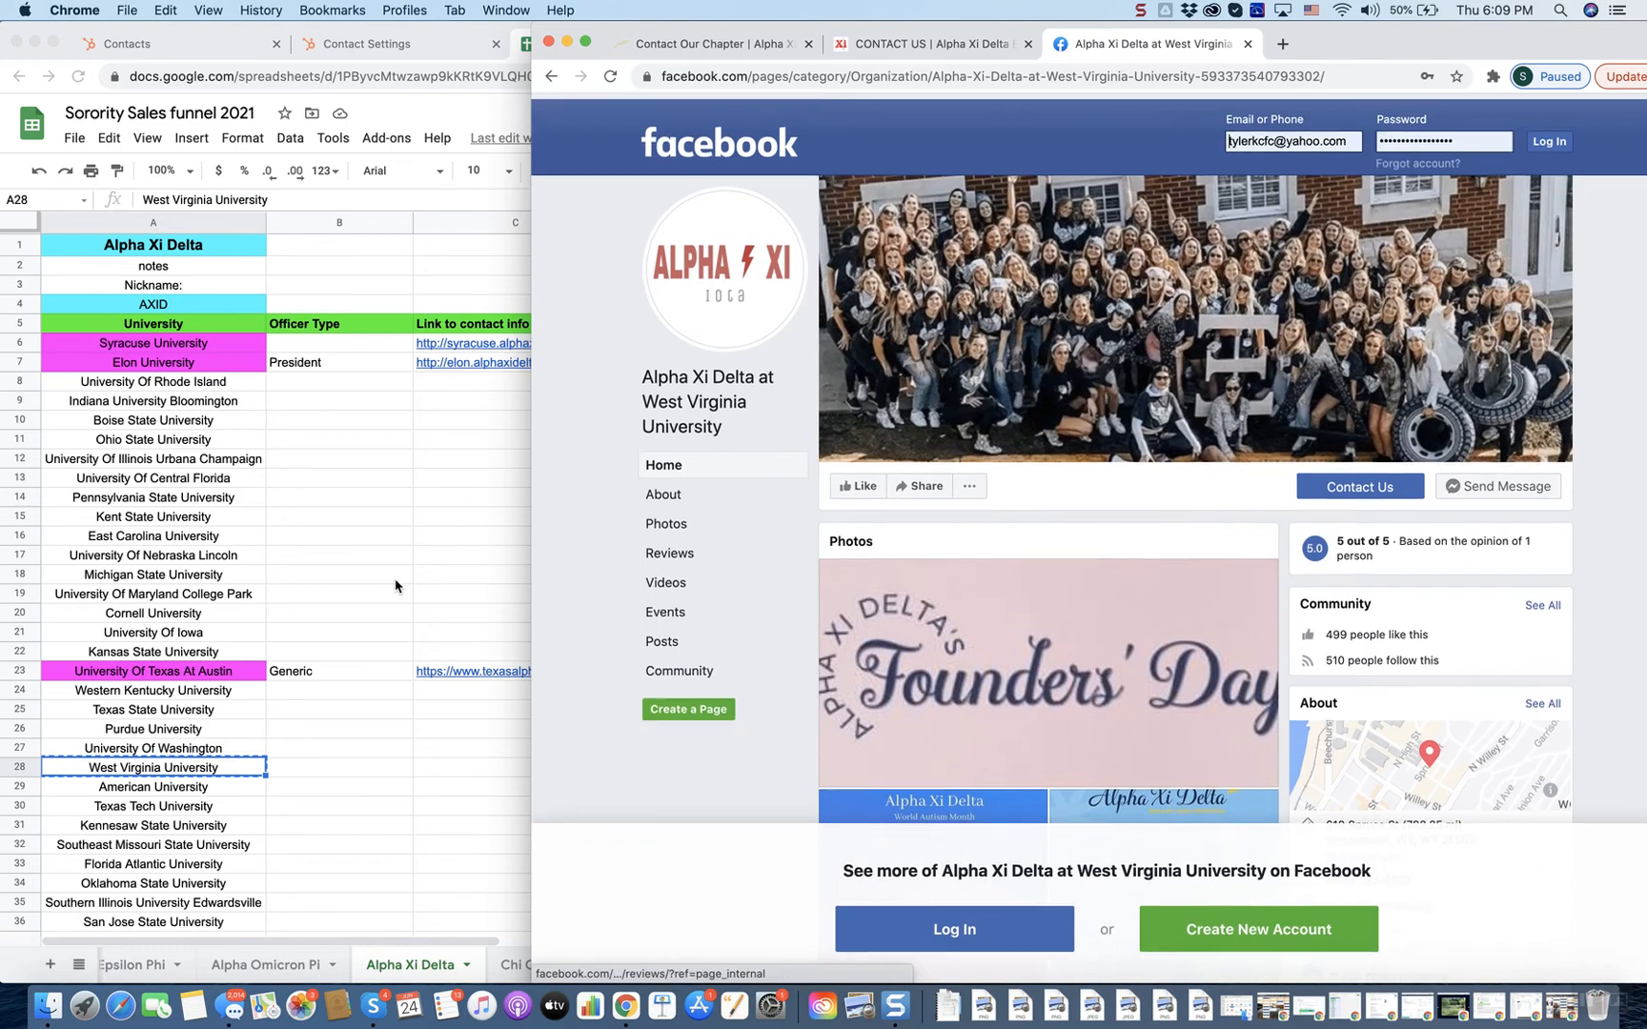
# - In the Alpha Xi Delta sheet, enter "None" as the officer type for West Virginia University
pyautogui.click(348, 669)
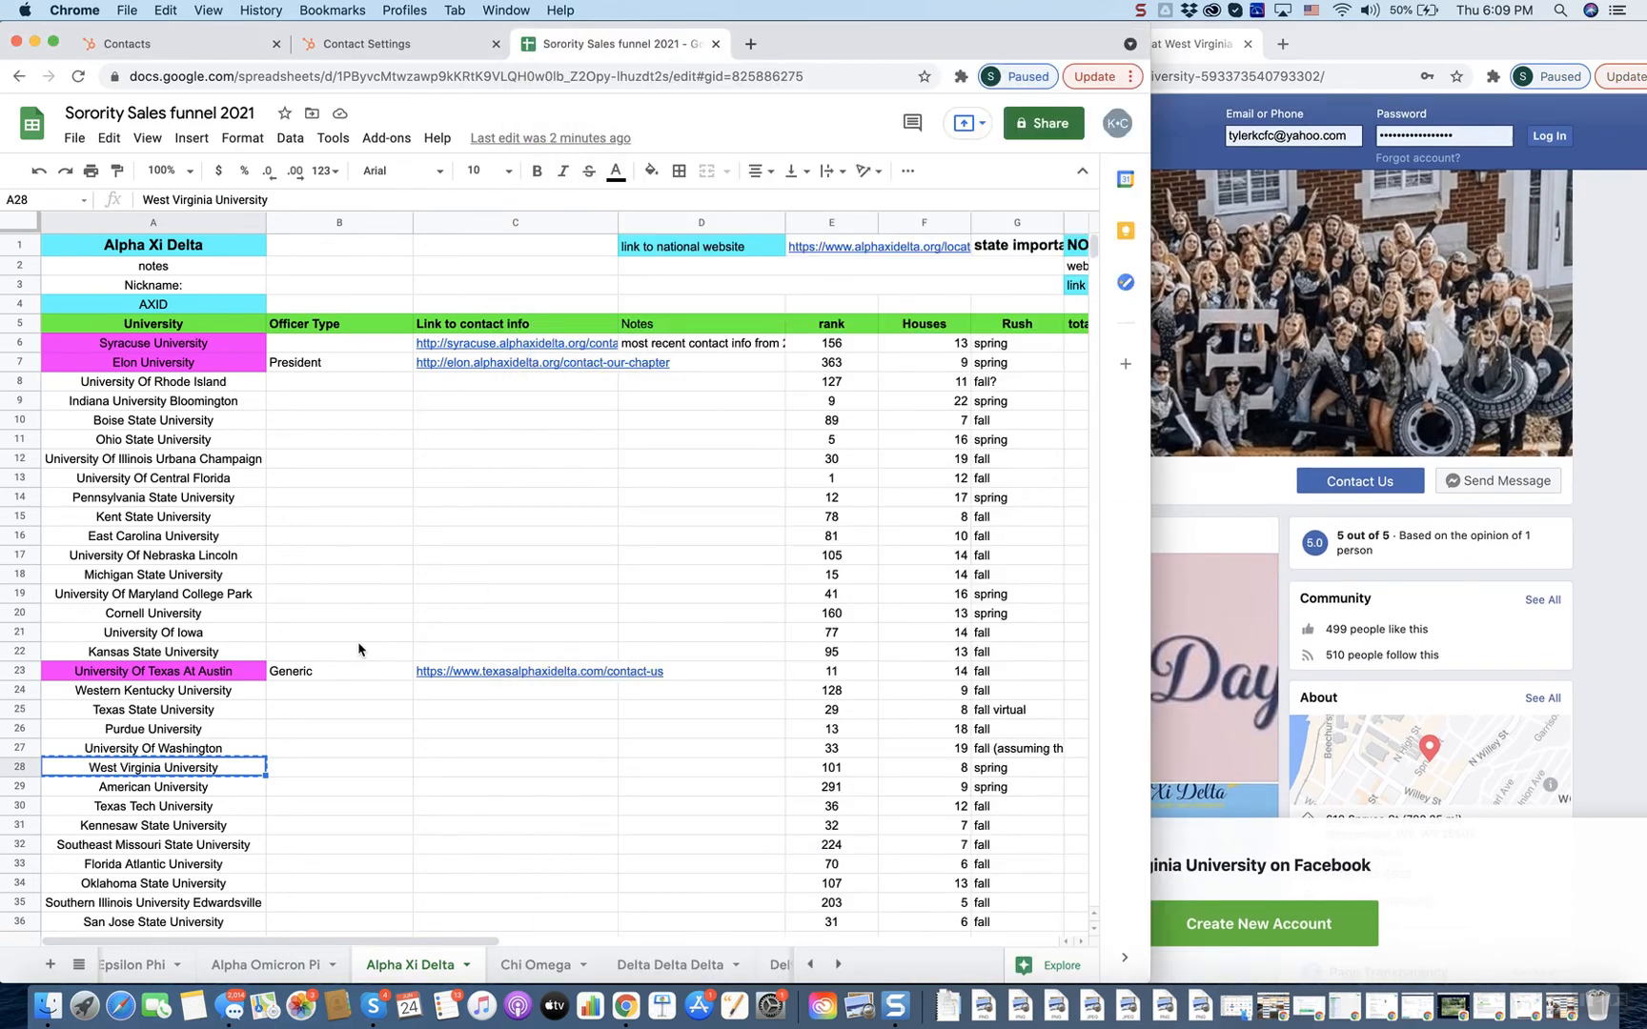
pyautogui.click(337, 769)
pyautogui.write('None')
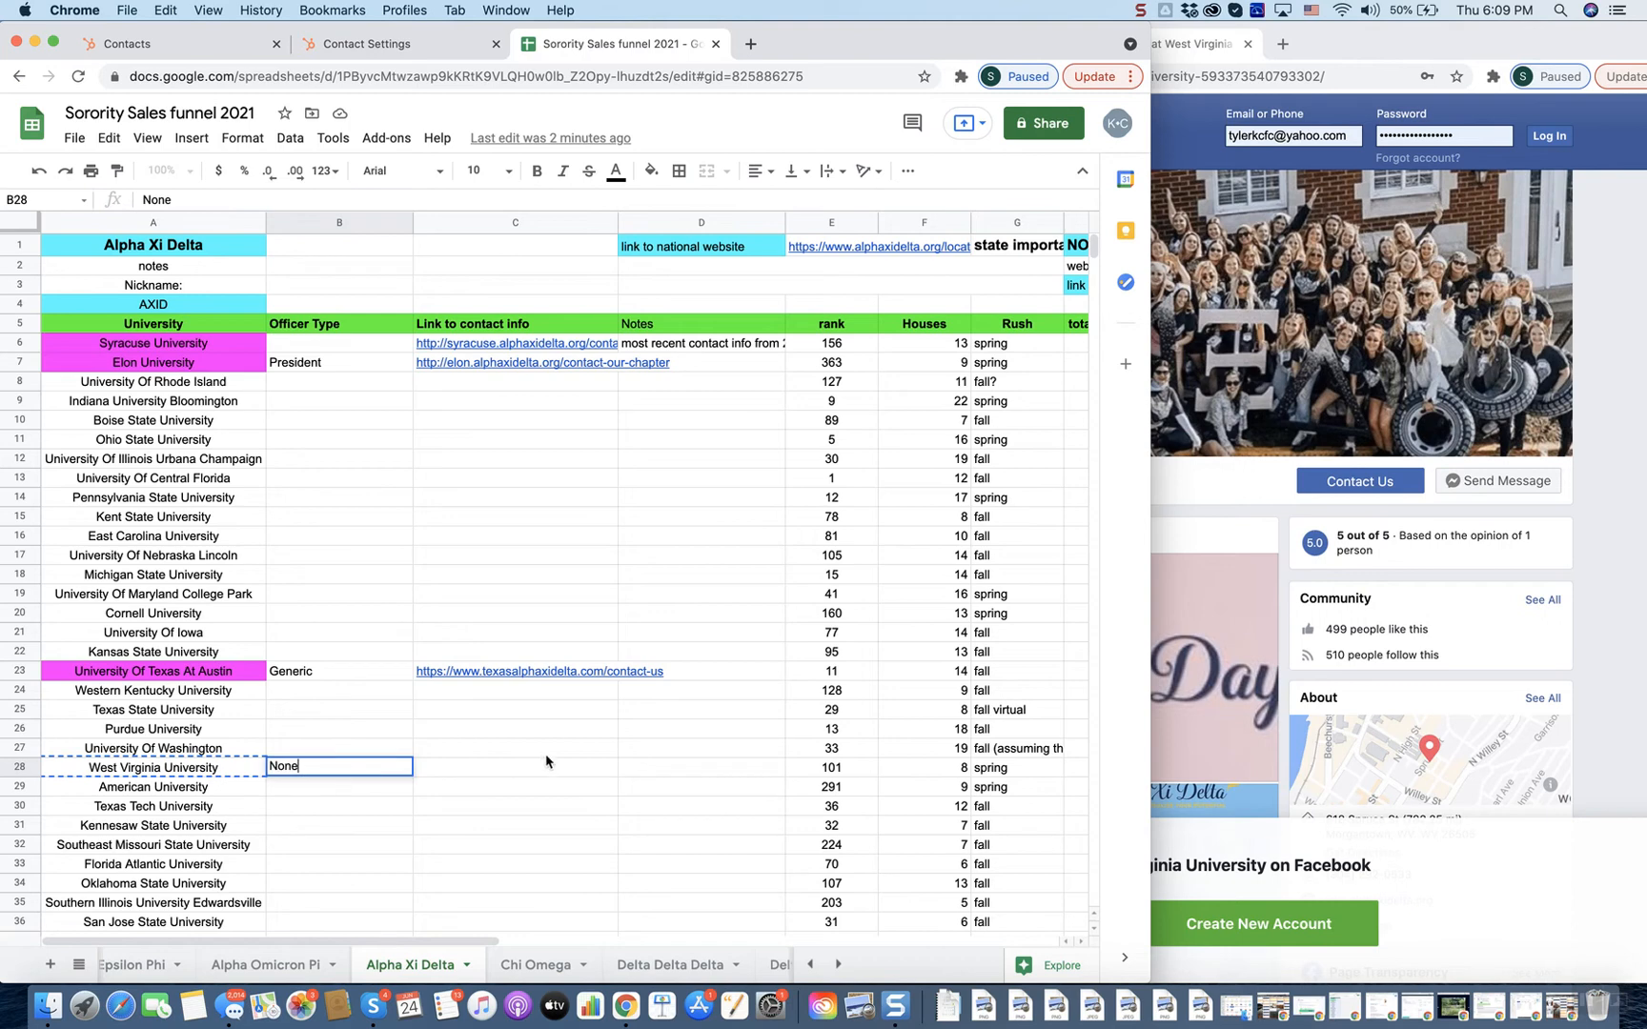
pyautogui.click(546, 761)
pyautogui.click(615, 790)
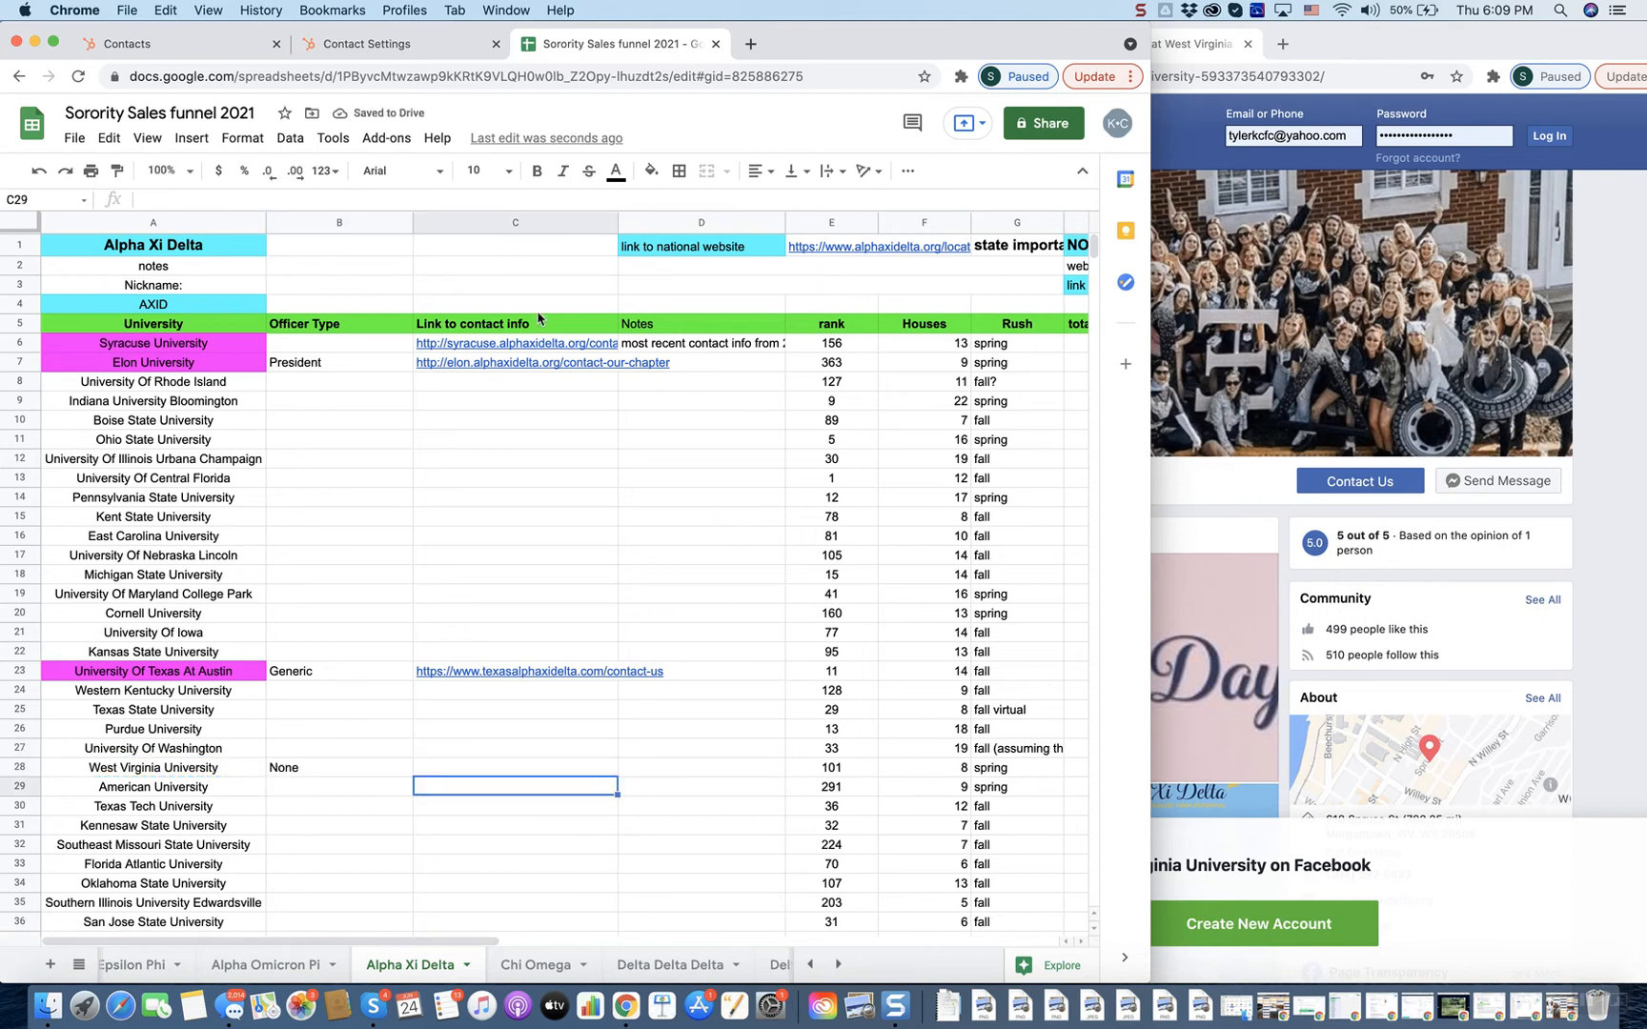
# - Insert a new column before the rank column and head it "Itials and date" in row 5
pyautogui.click(831, 222)
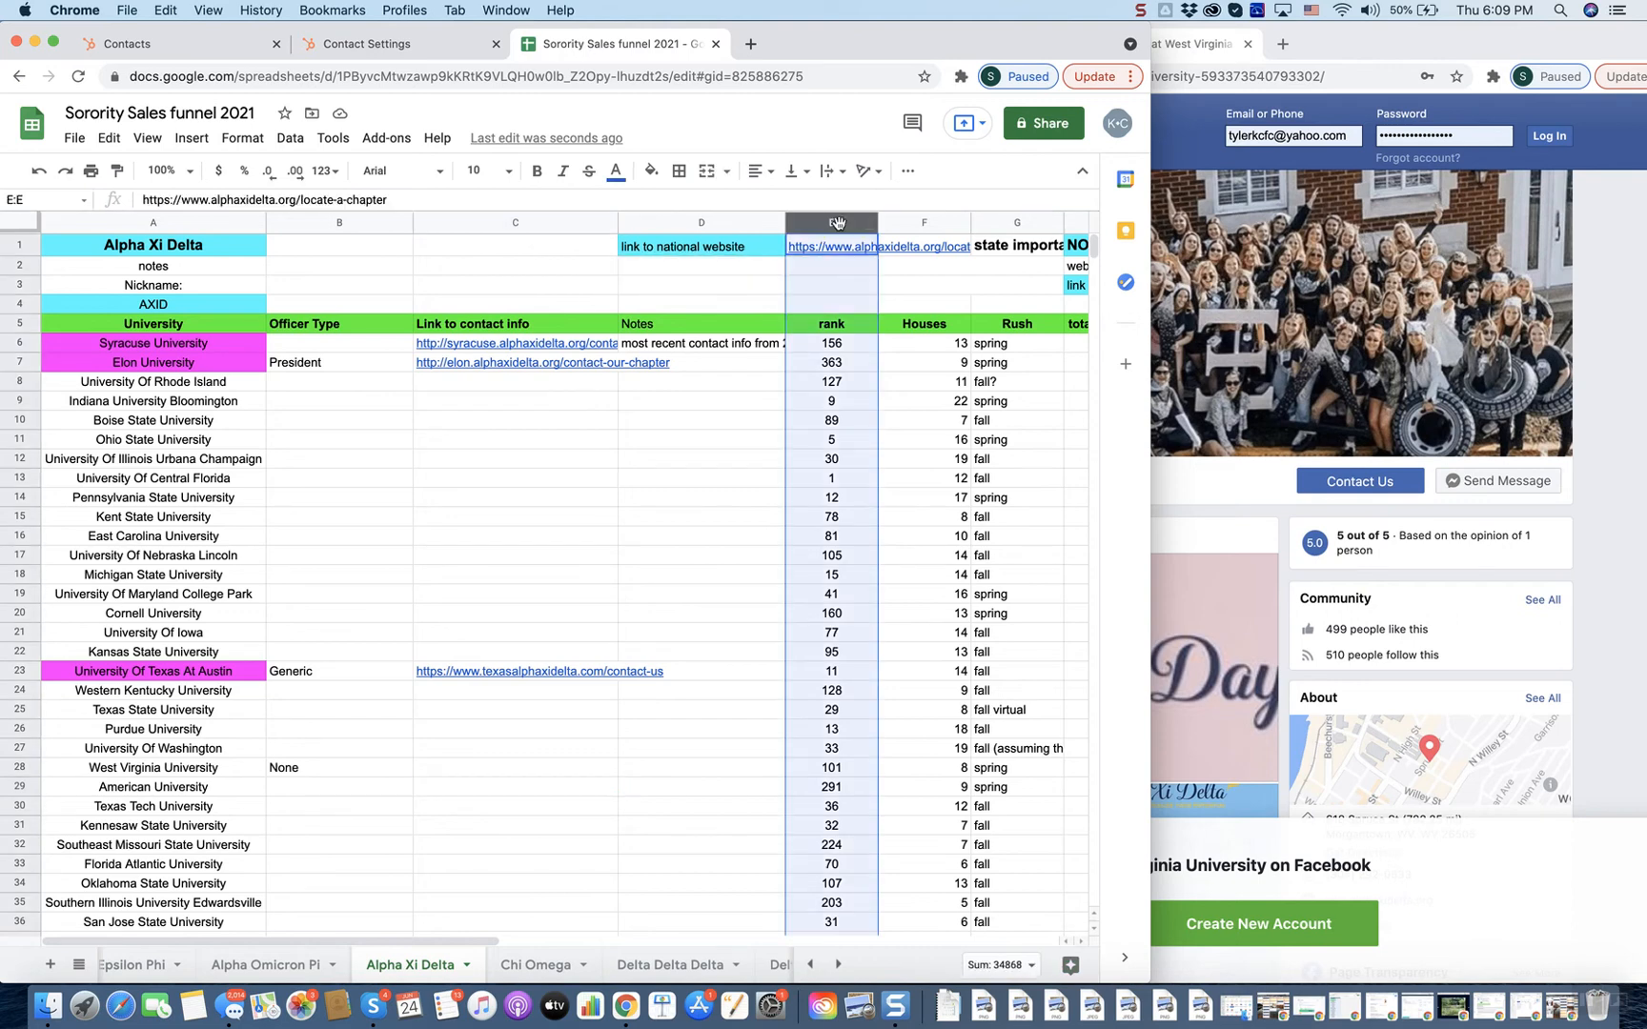
pyautogui.rightClick(841, 213)
pyautogui.click(901, 355)
pyautogui.click(828, 324)
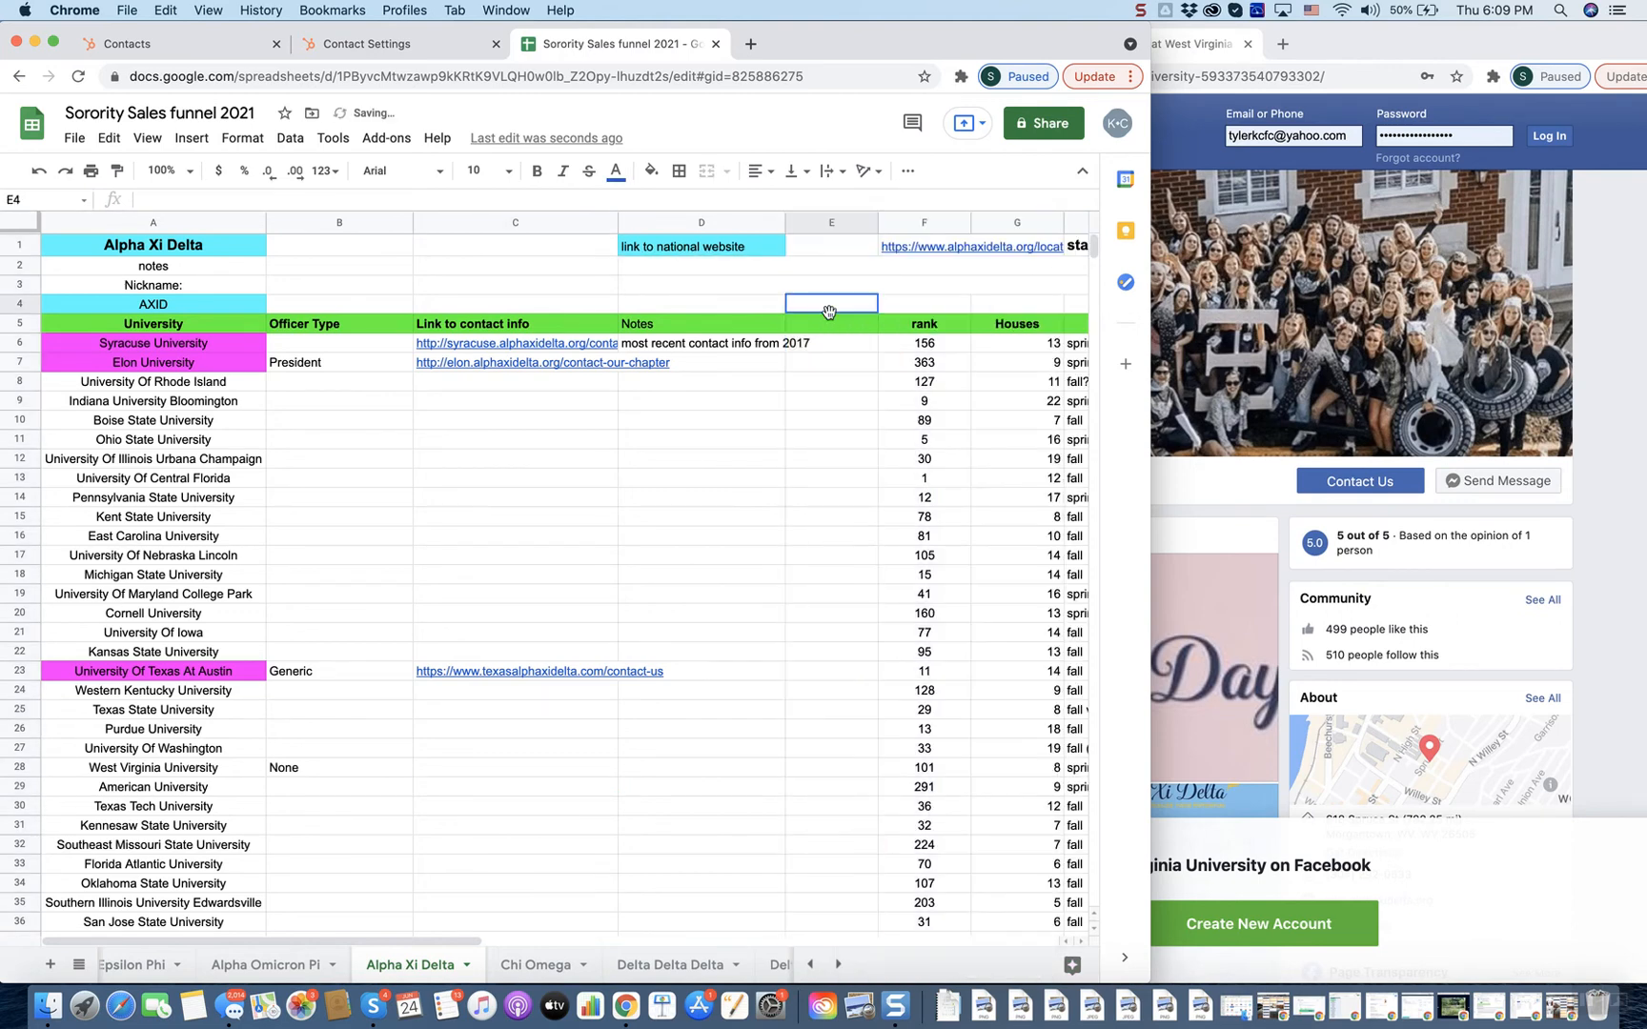
pyautogui.write('Itials and date')
pyautogui.press('Return')
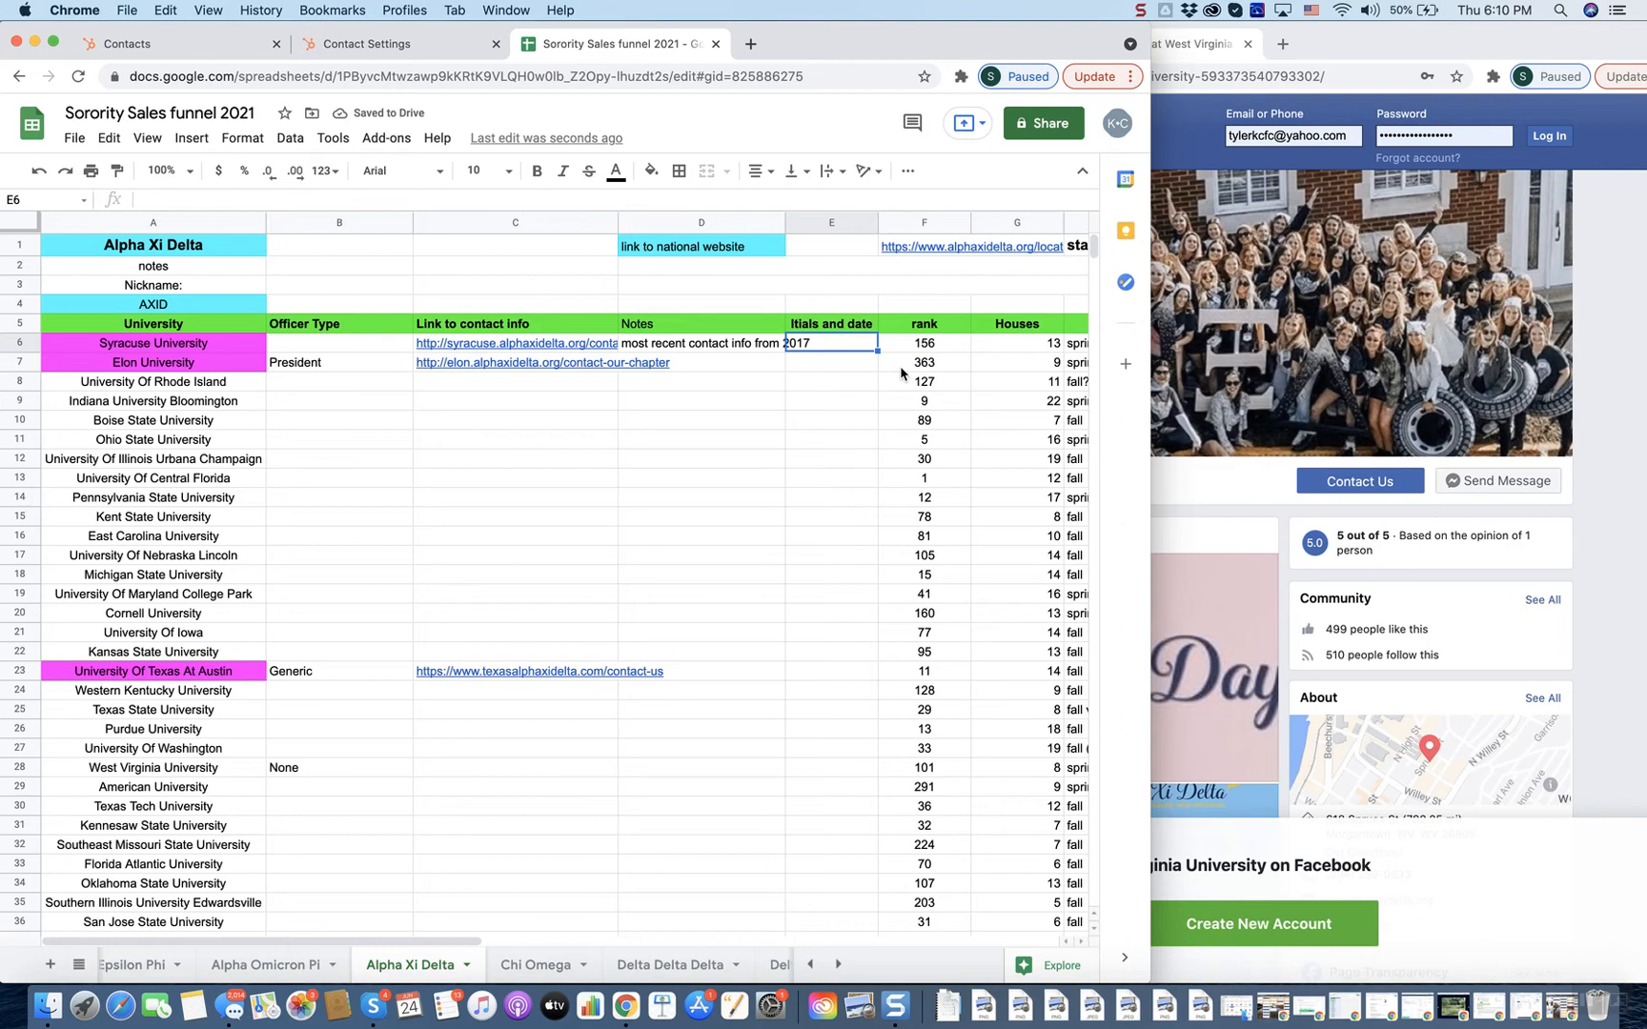
# - Enter "TS624" in the Itials and date column for Syracuse University
pyautogui.write('TS')
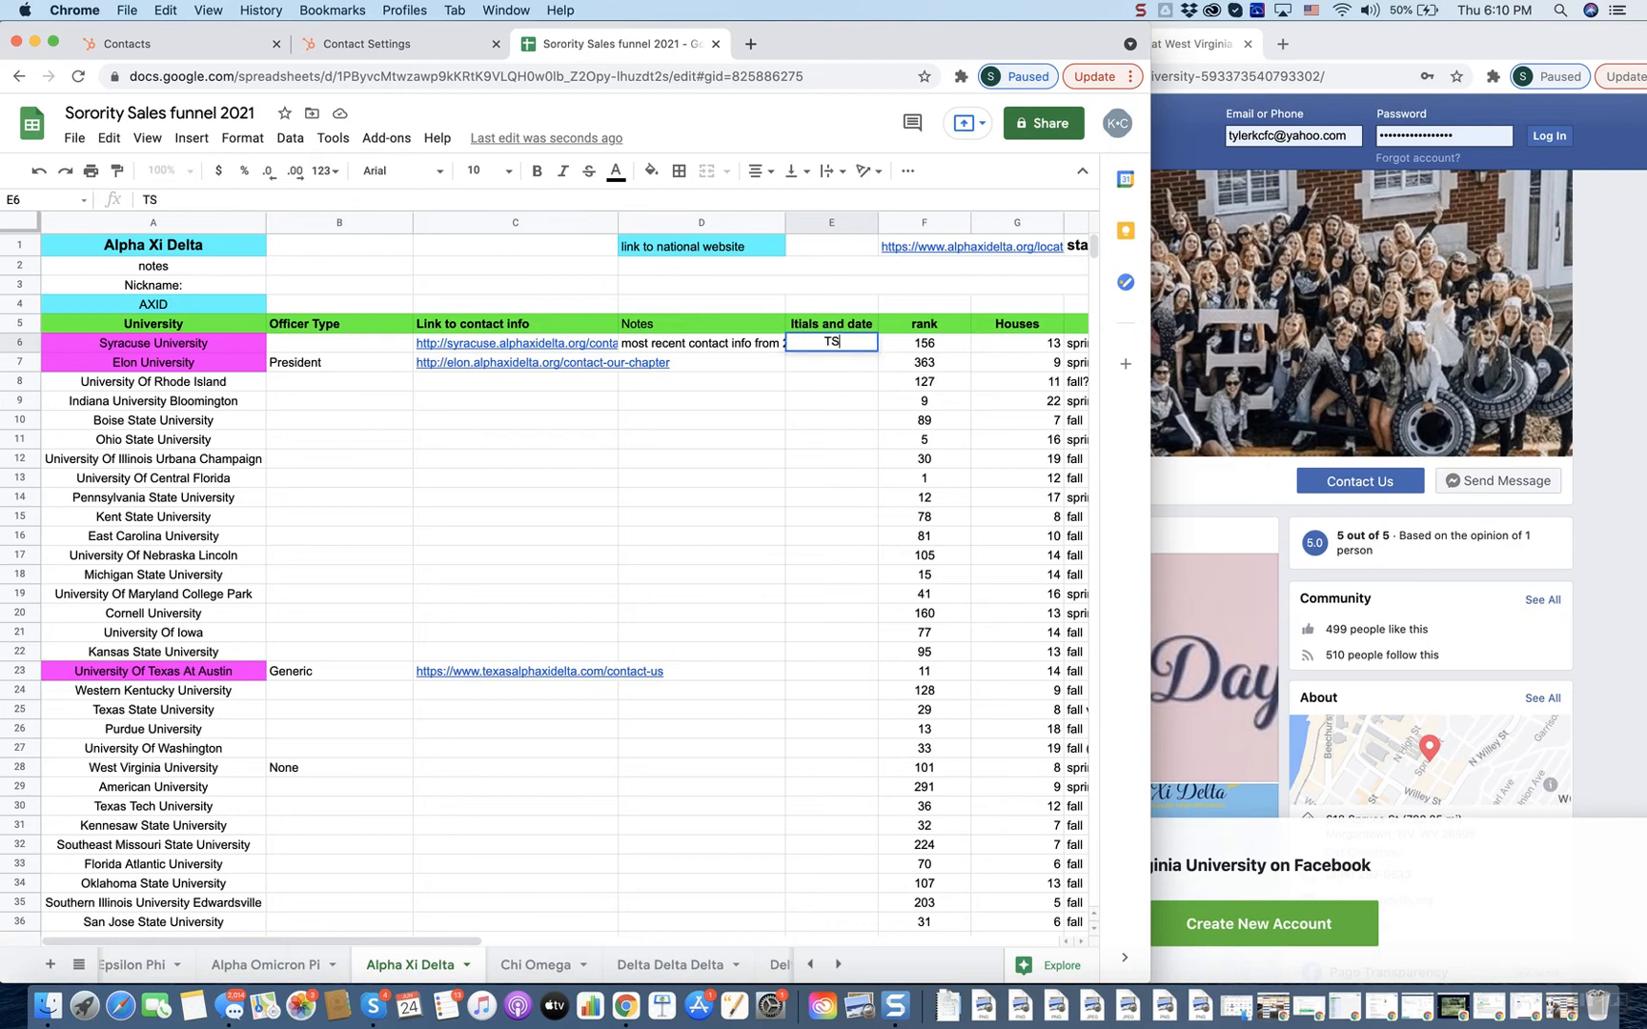
pyautogui.write('620')
pyautogui.write('4')
pyautogui.click(794, 440)
# - Fill the Syracuse University entry "TS624" down the Itials and date column to row 61
pyautogui.click(817, 347)
pyautogui.moveTo(875, 350); pyautogui.dragTo(829, 433)
pyautogui.click(829, 434)
pyautogui.scroll(10, 827, 431)
# - Change the Syracuse University entry to "TS624." and fill it down the Itials and date column to row 60
pyautogui.click(861, 365)
pyautogui.doubleClick(858, 345)
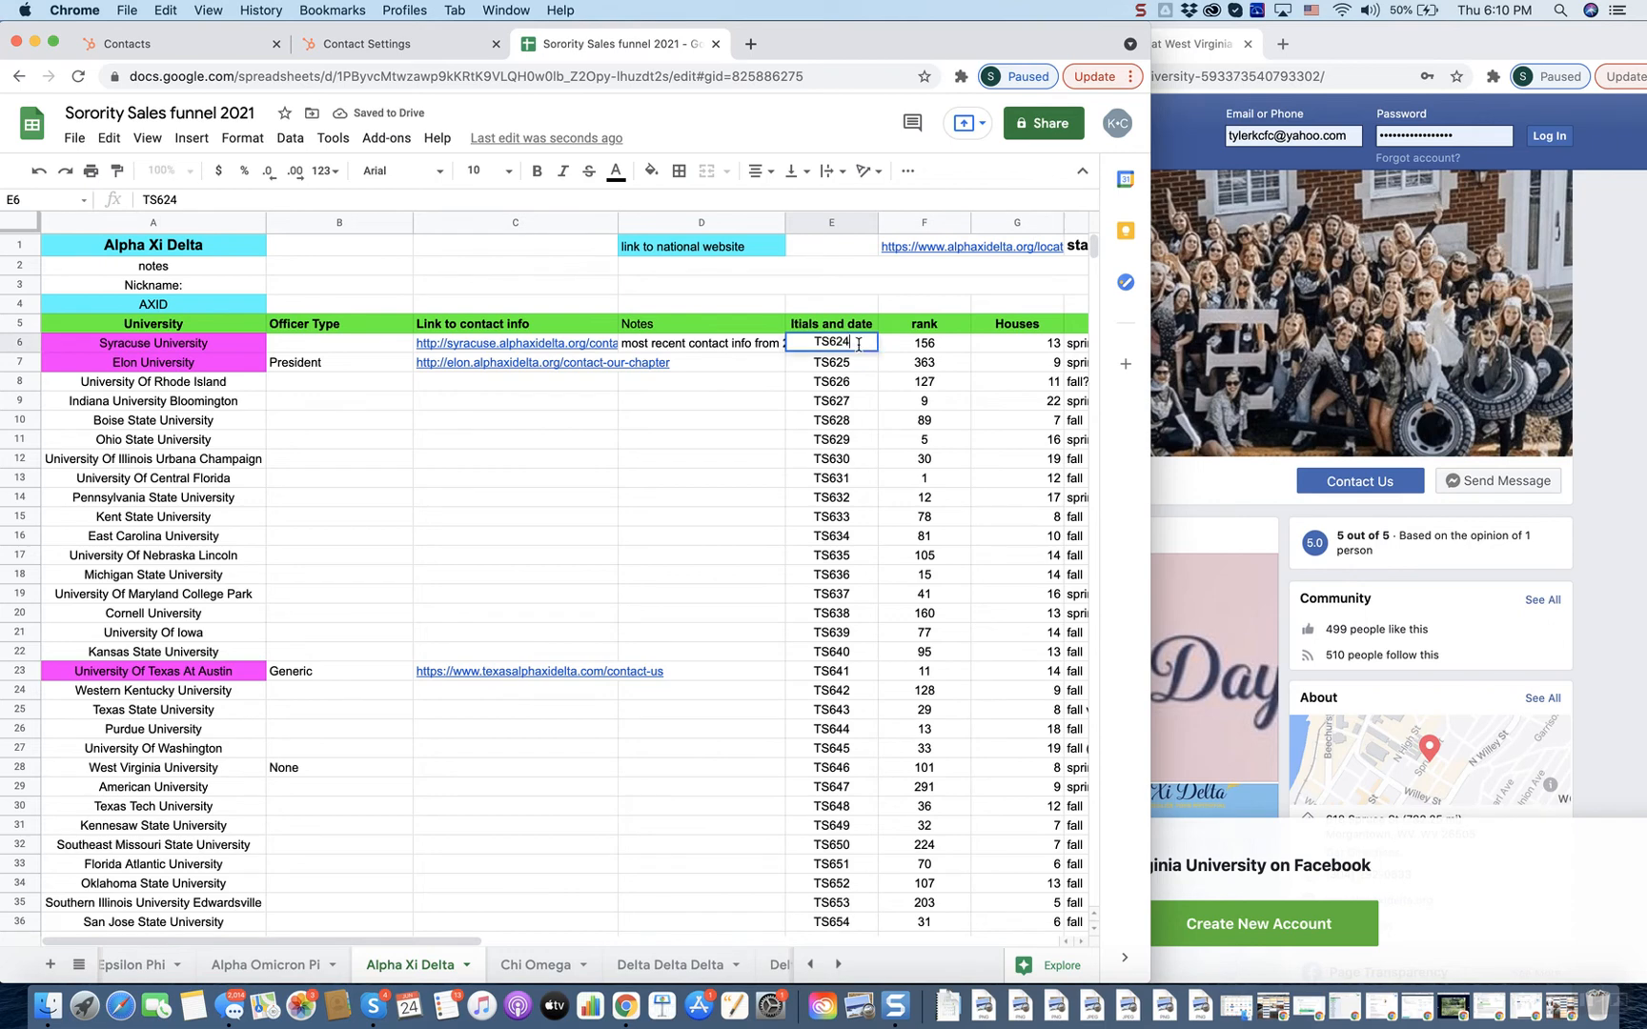
pyautogui.write('.')
pyautogui.click(842, 425)
pyautogui.click(863, 348)
pyautogui.moveTo(875, 349); pyautogui.dragTo(838, 670)
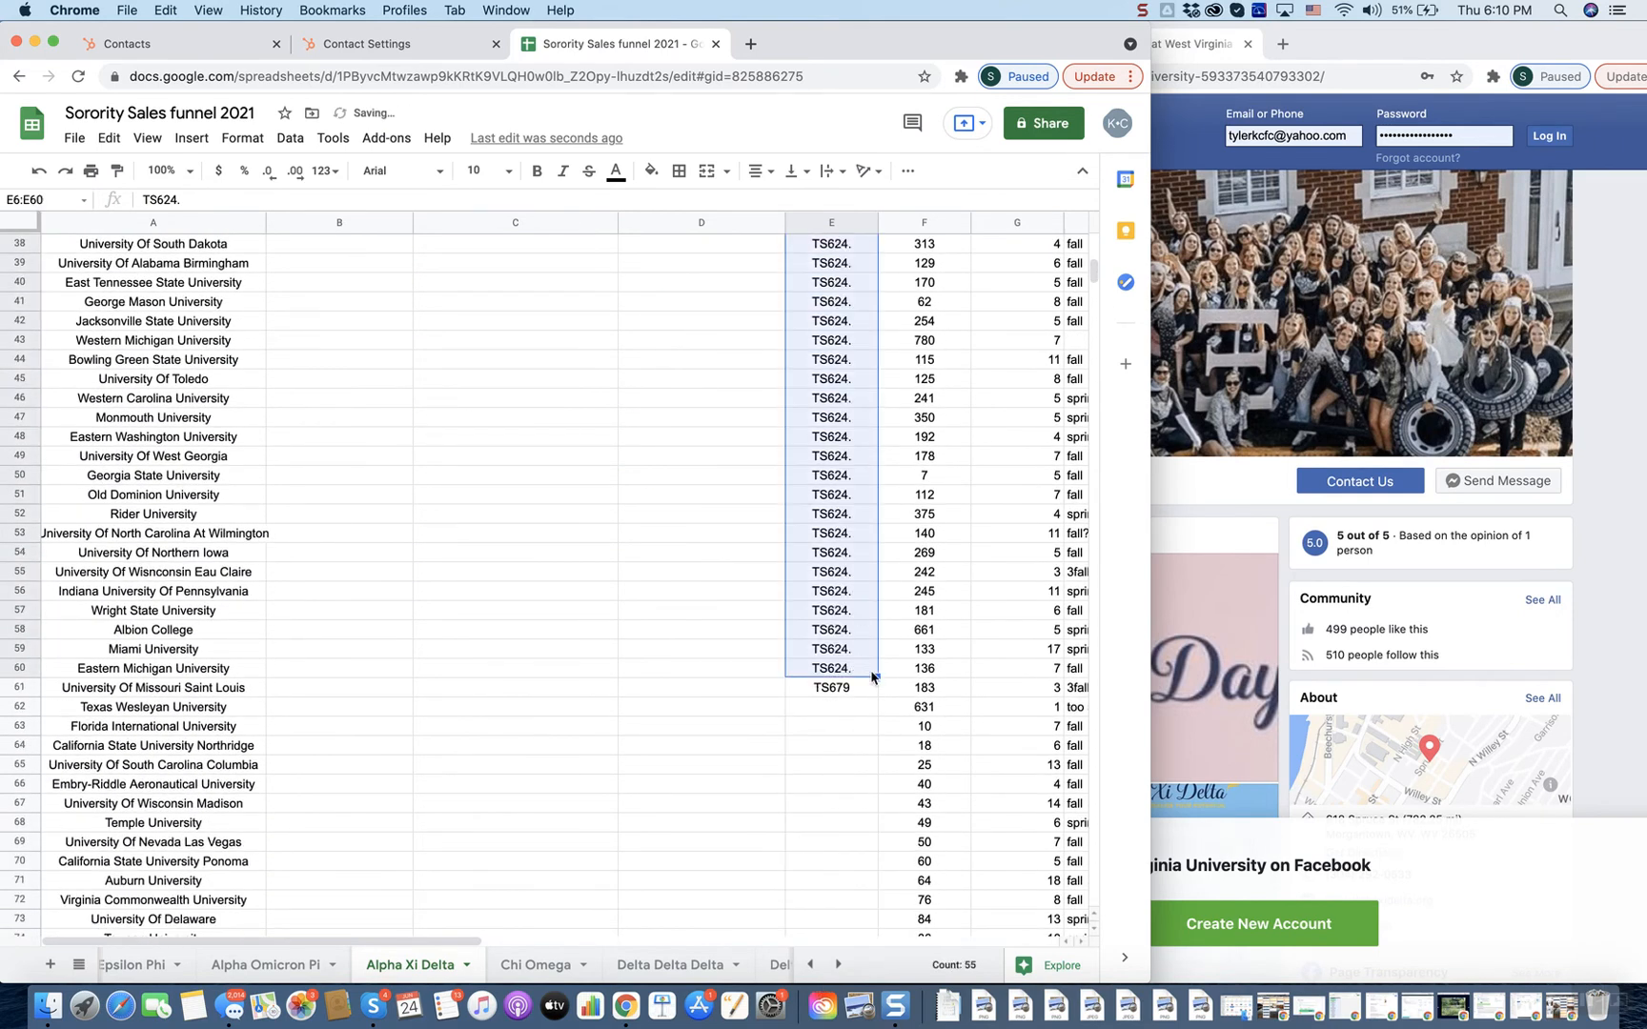
pyautogui.click(815, 594)
pyautogui.scroll(10, 815, 601)
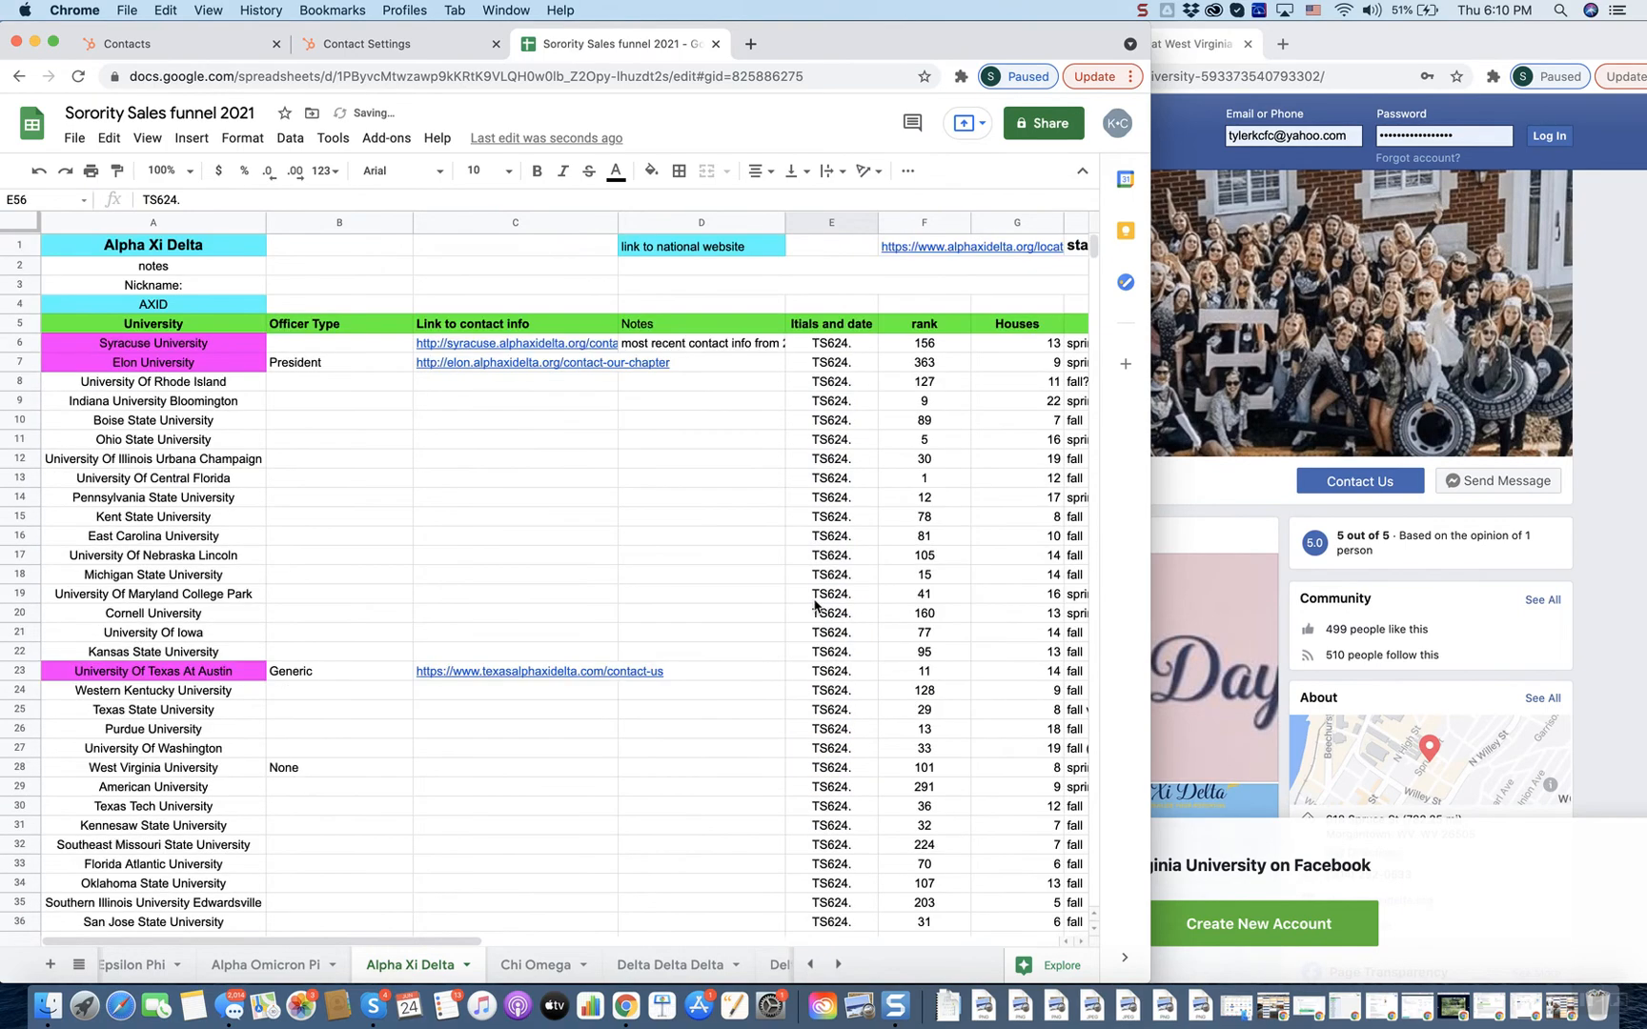
# - Label cell B2 in the notes row "preference list of officers"
pyautogui.click(627, 444)
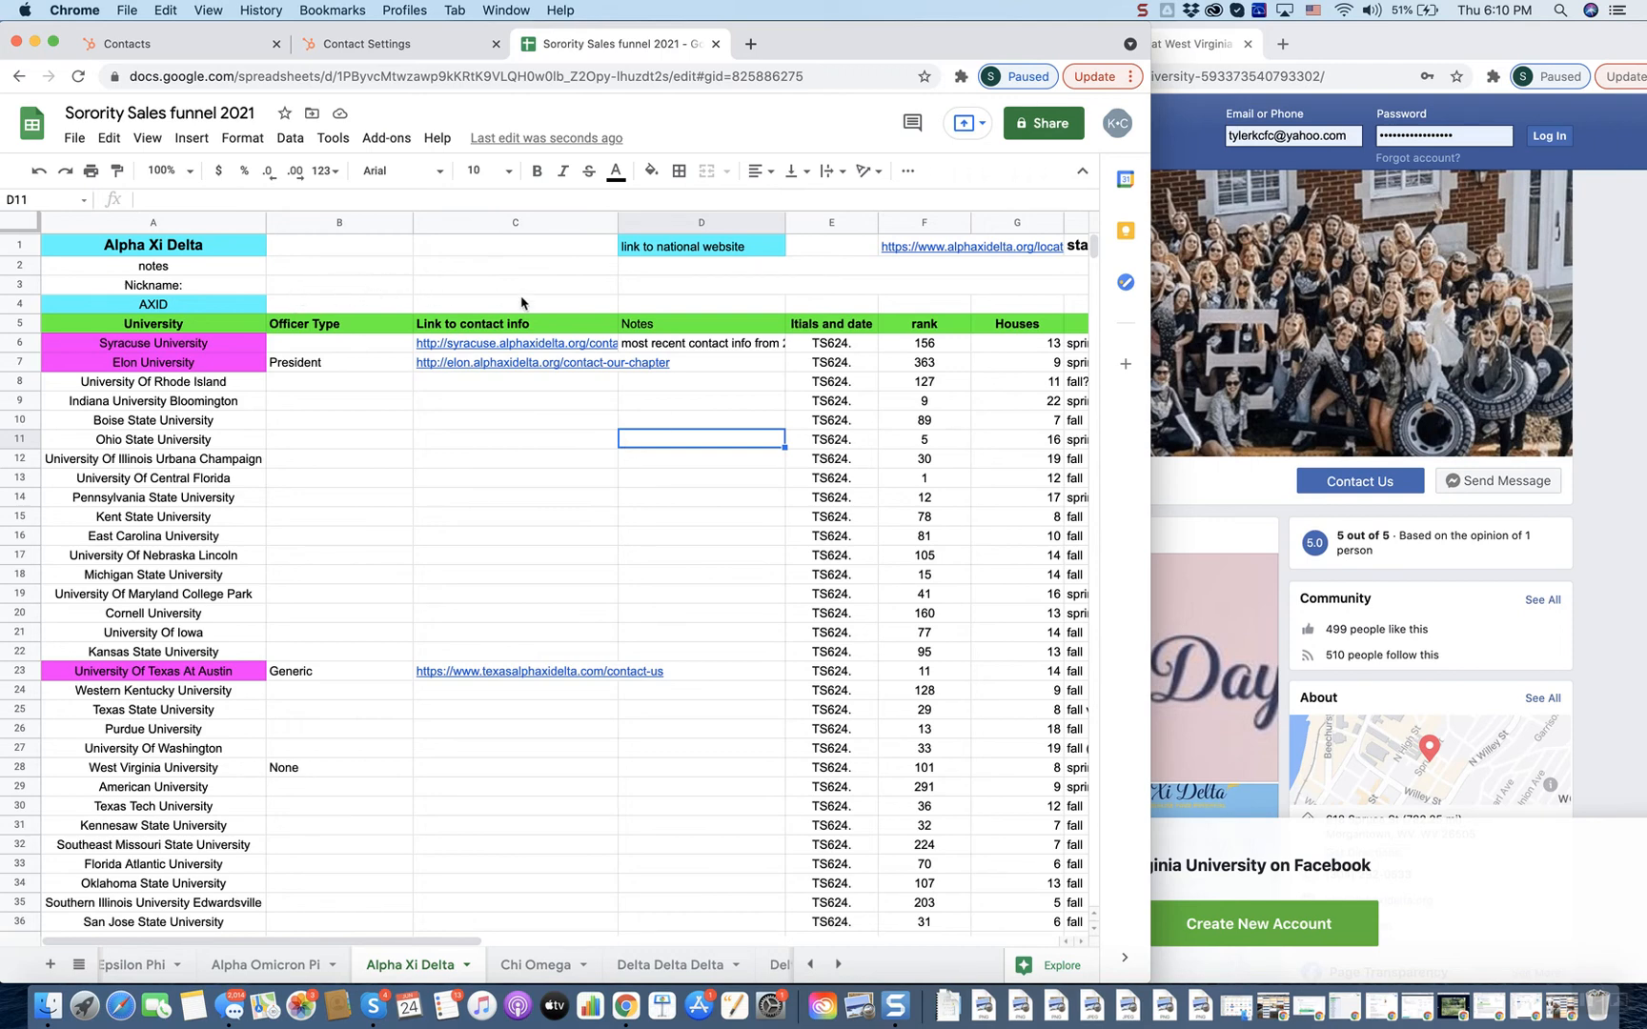
pyautogui.click(333, 273)
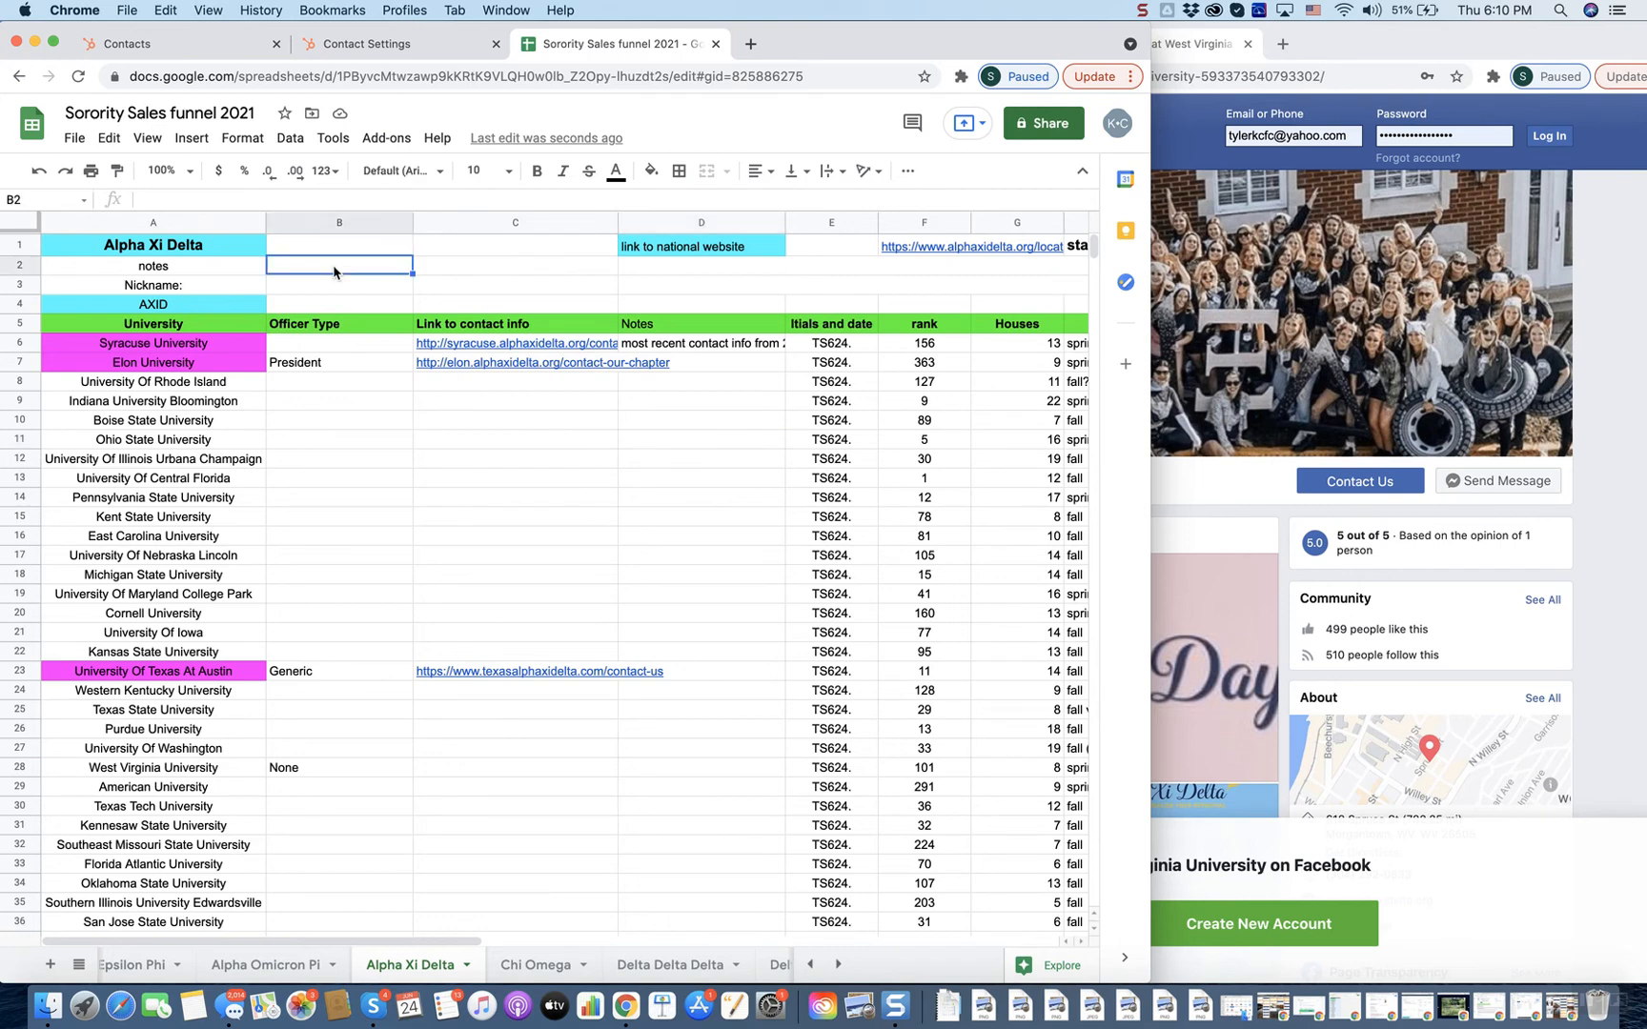
pyautogui.write('preference list of officers')
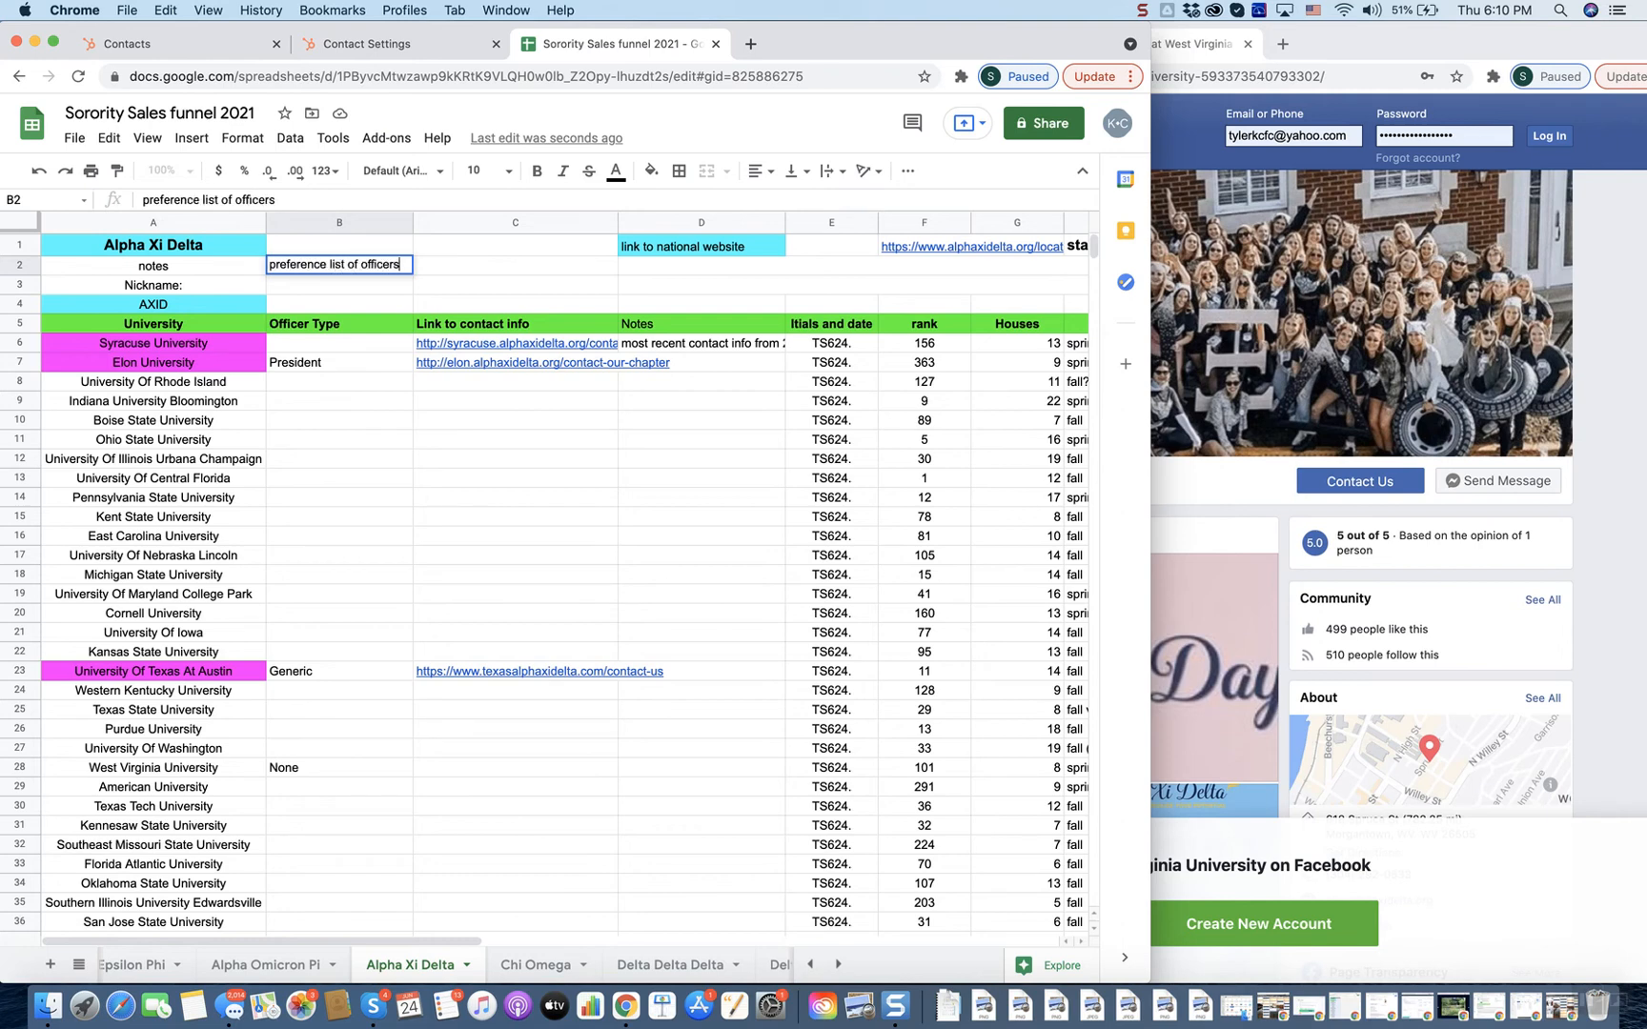
pyautogui.press('Tab')
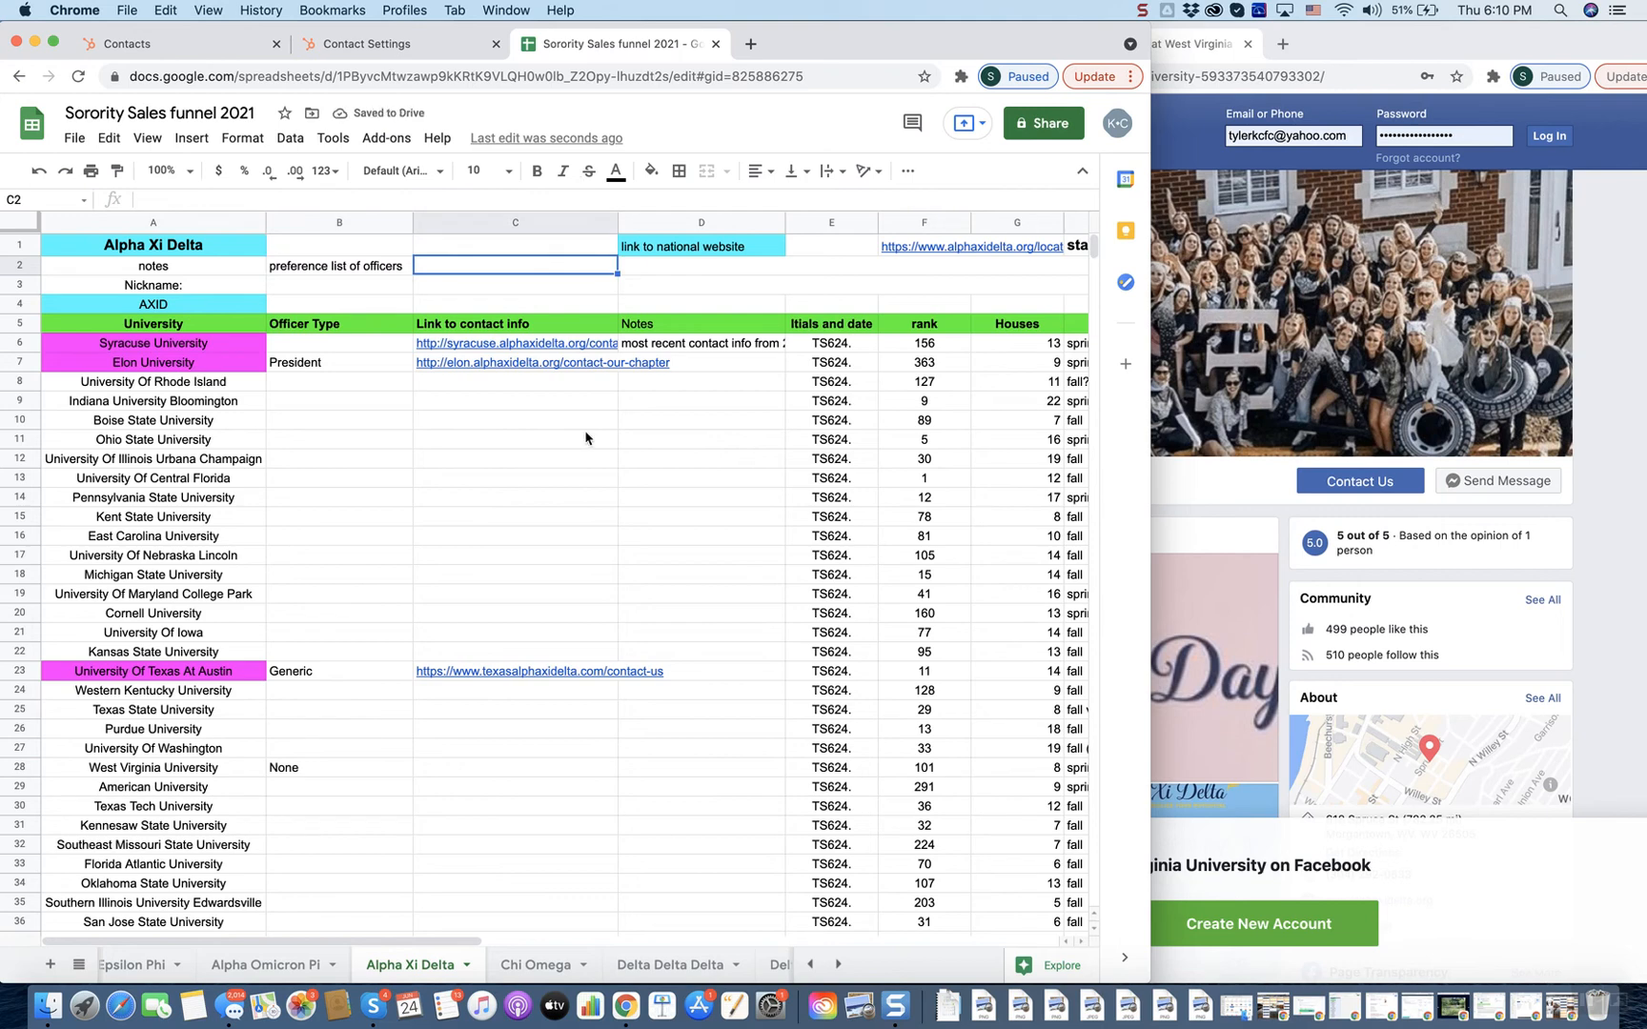
# - Enter "president, philanthropy, tshirt/ merchhandising chair, vice president, recruitment, generic, any other email address" in cell C2
pyautogui.write('president,')
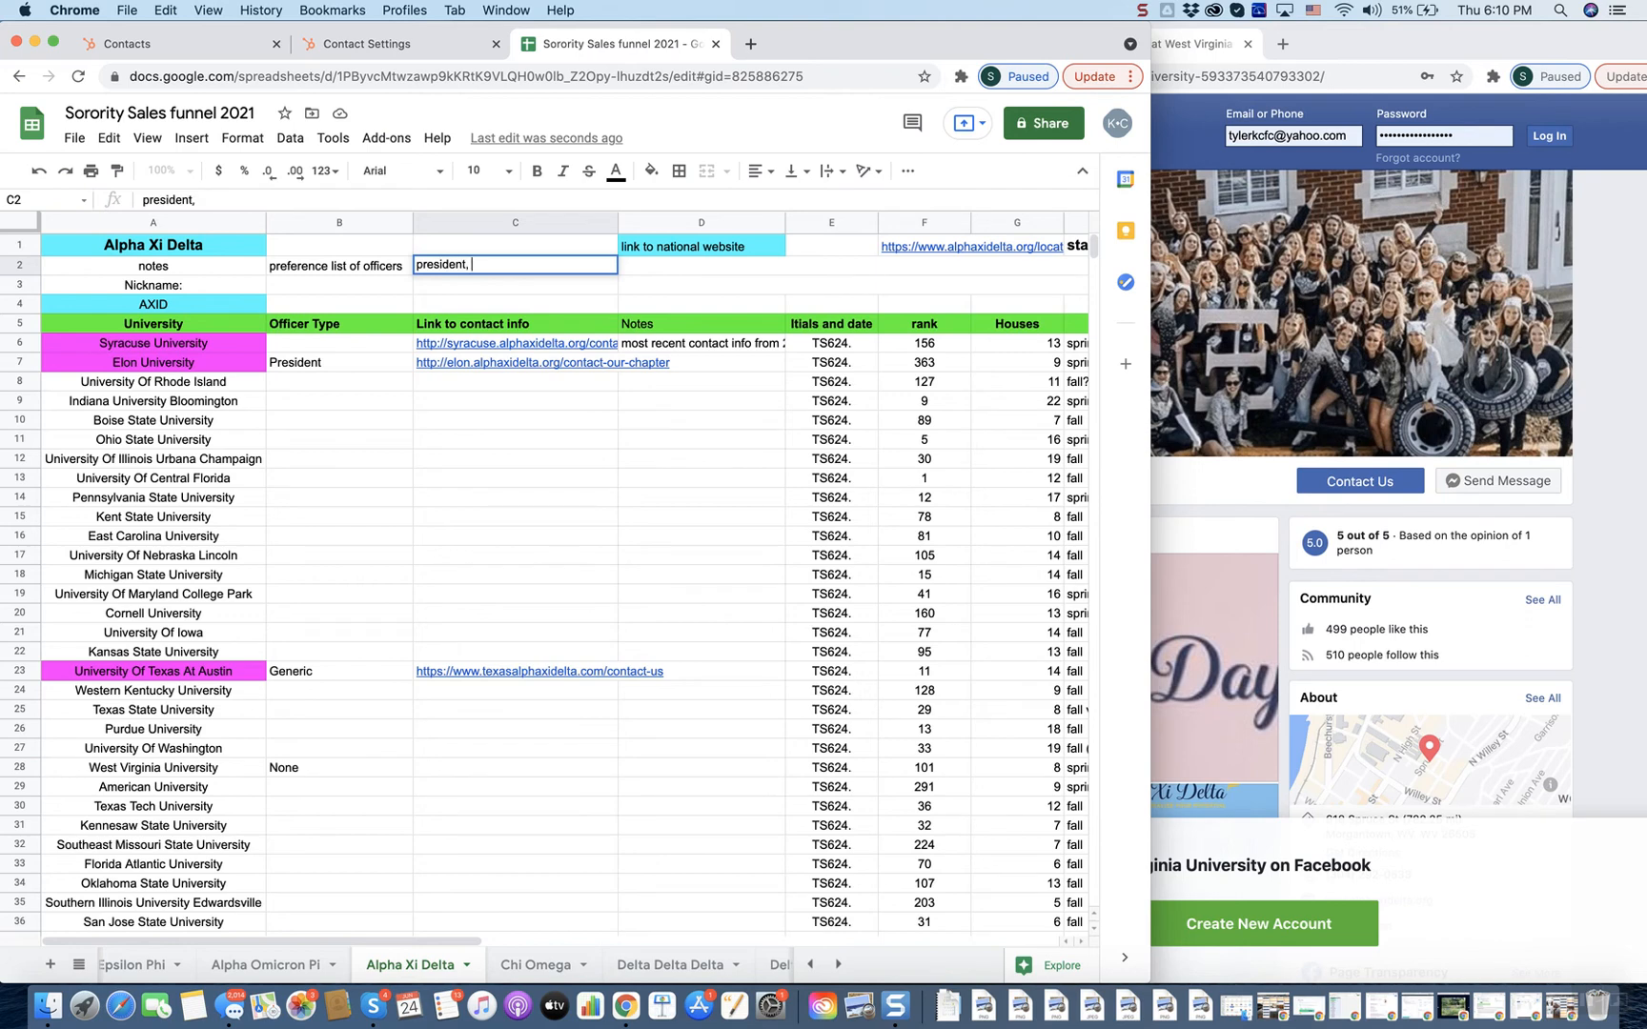
pyautogui.write('philanthropy, tshirt/ merchhan')
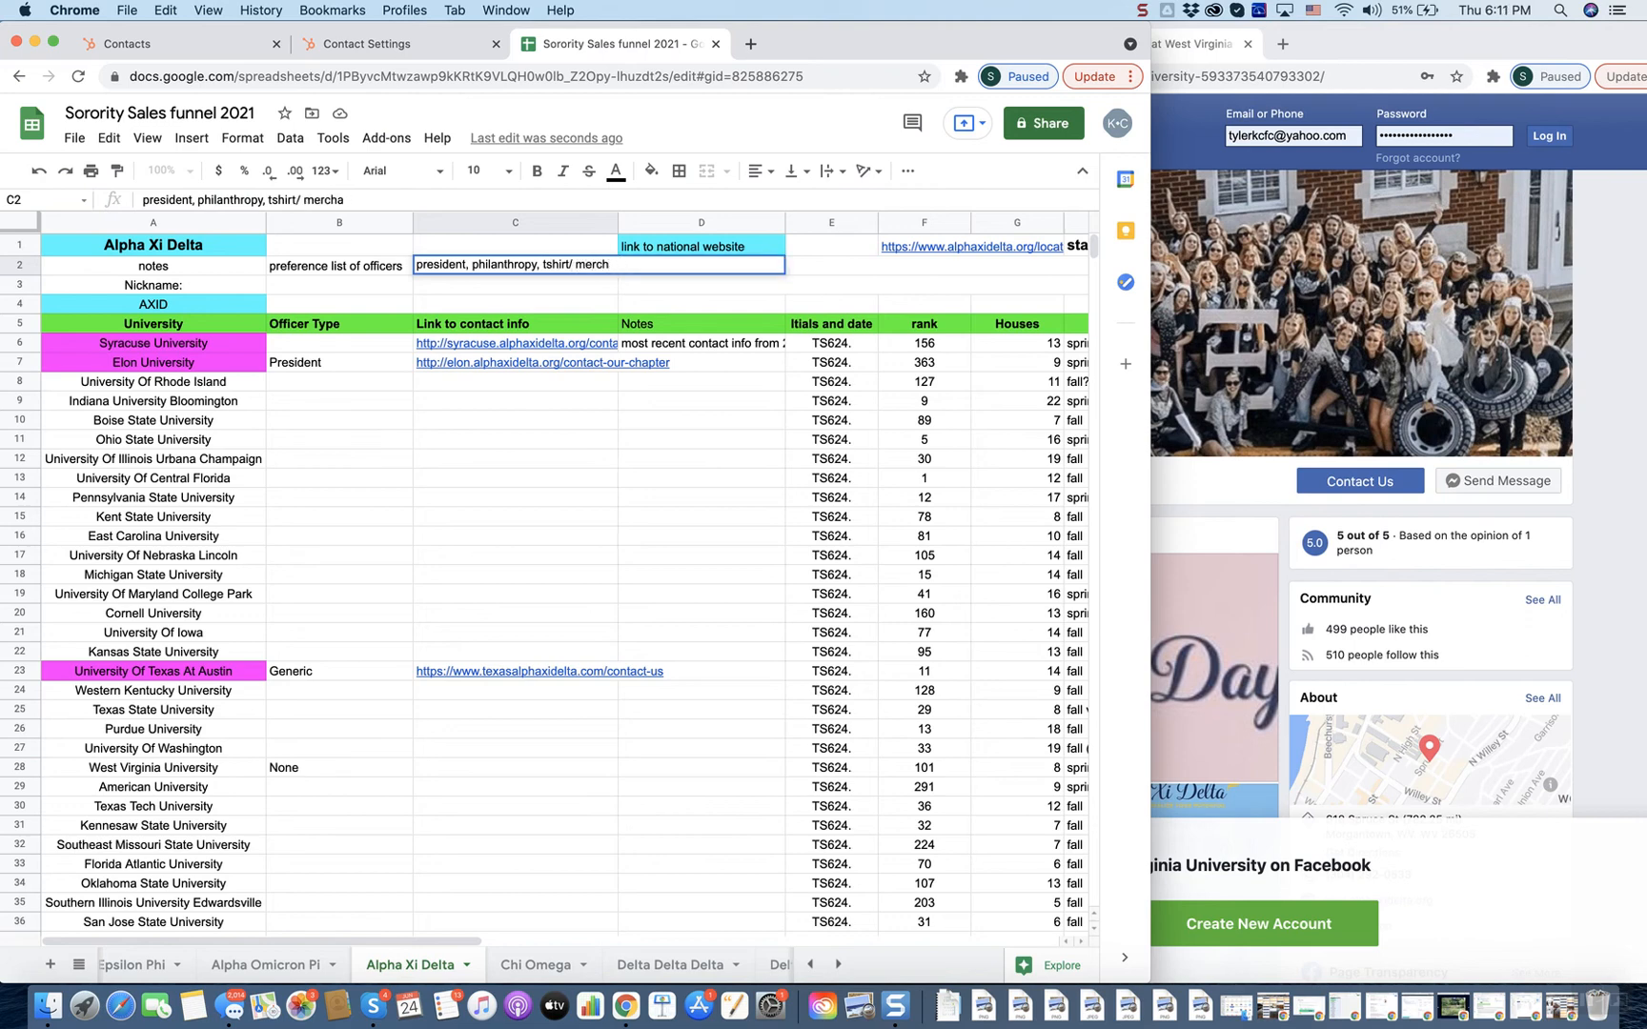
pyautogui.write('dising chair, ')
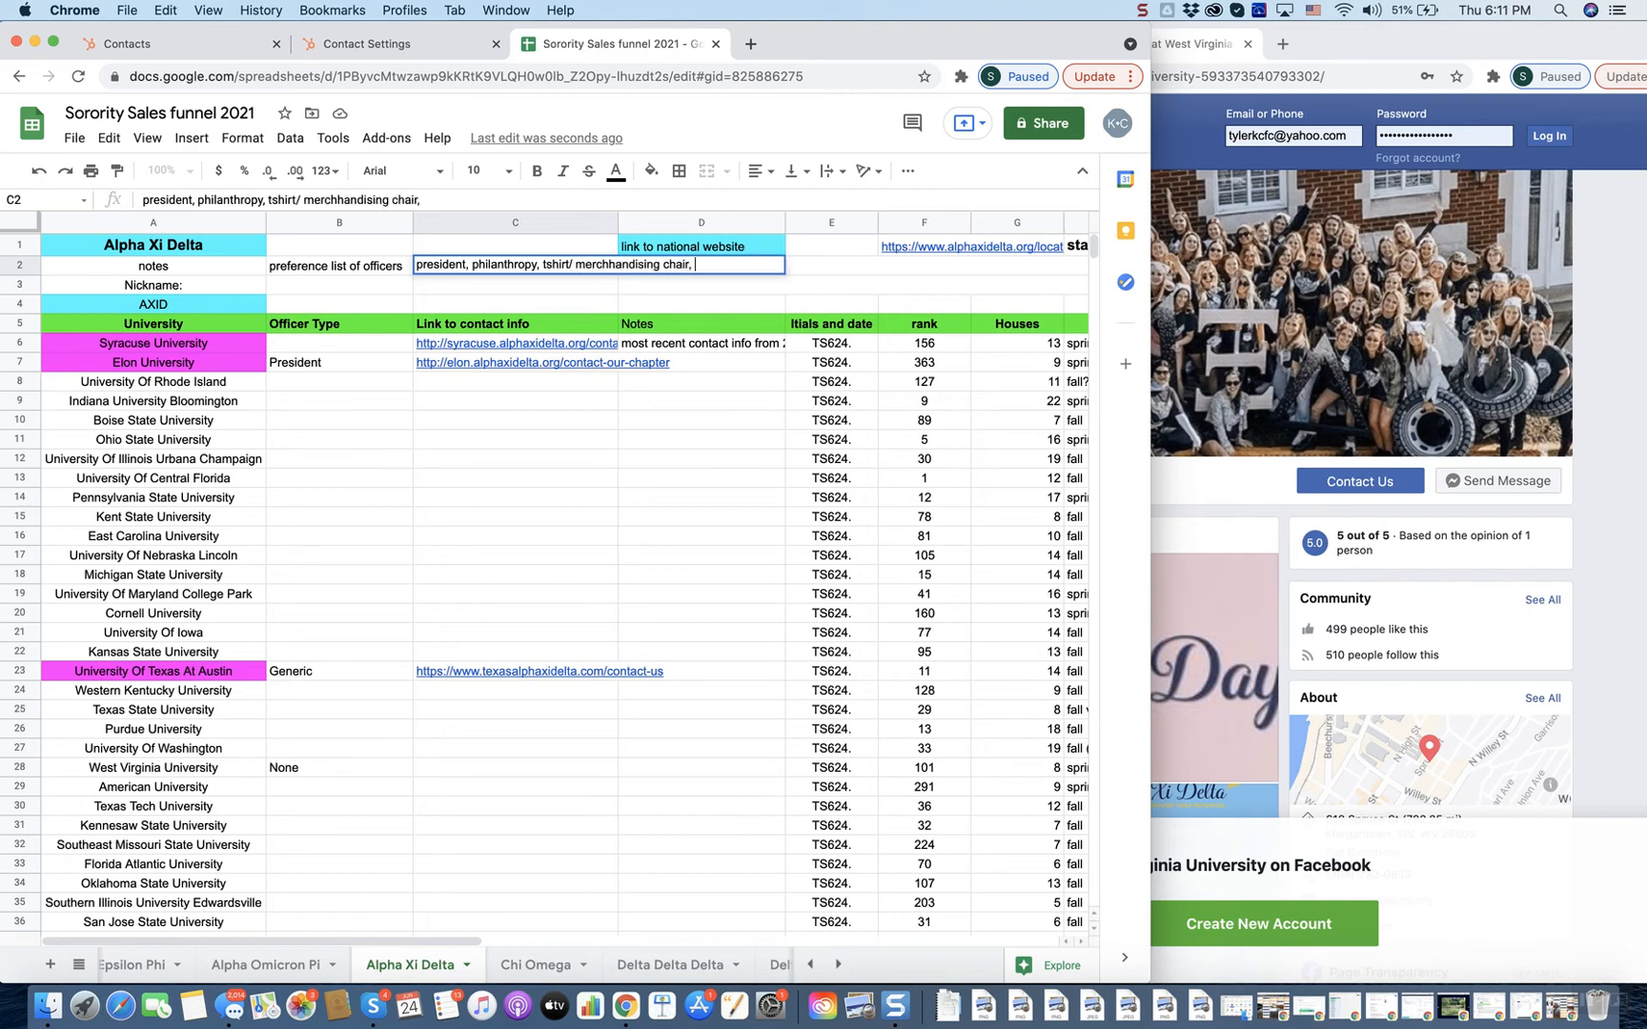
pyautogui.write('vice president, rece')
pyautogui.write('uit')
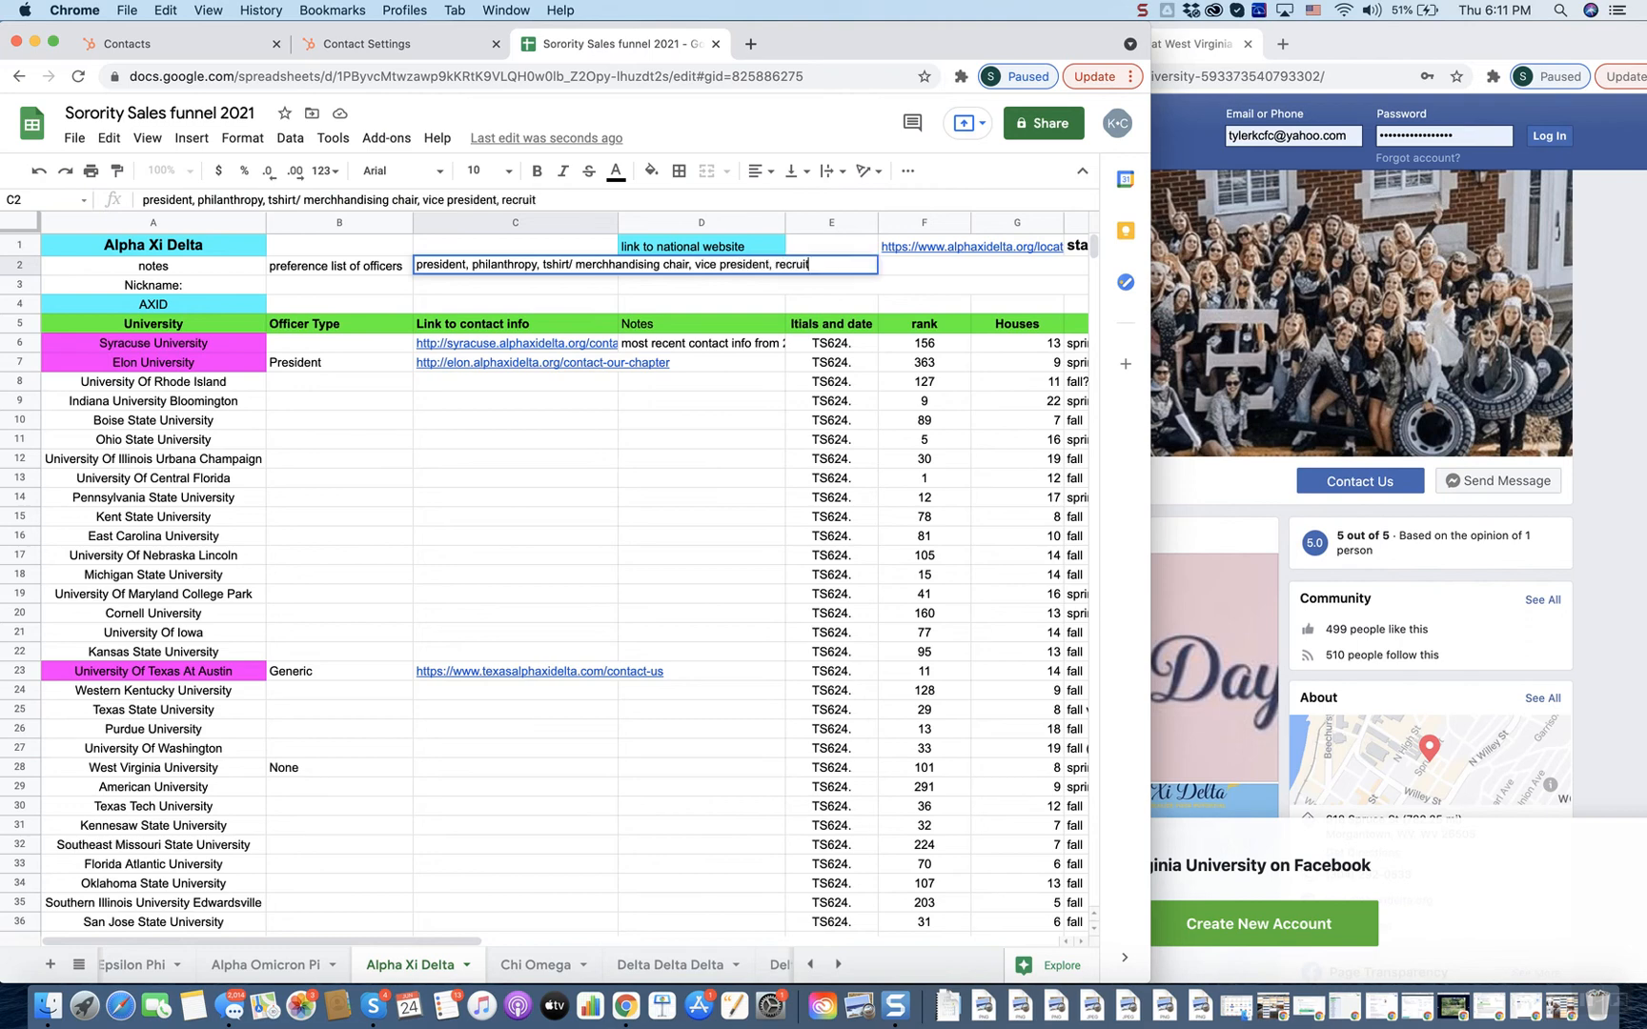
pyautogui.write('ment, generic,')
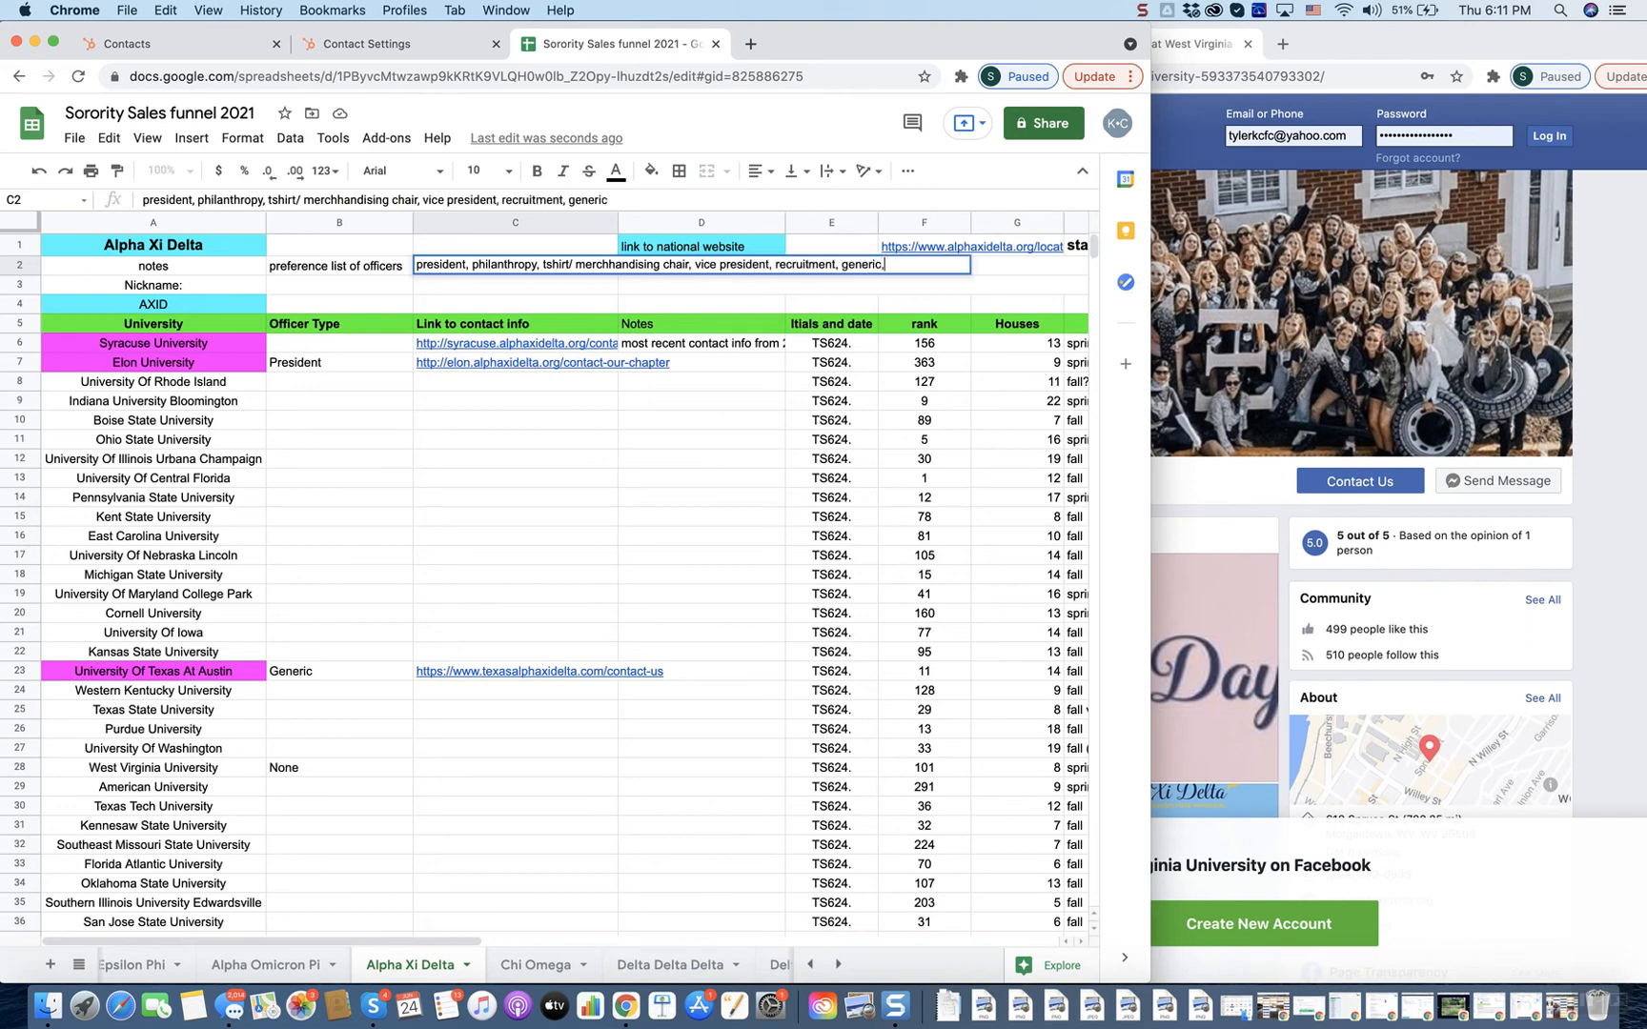
pyautogui.write(' any other email address')
pyautogui.press('Return')
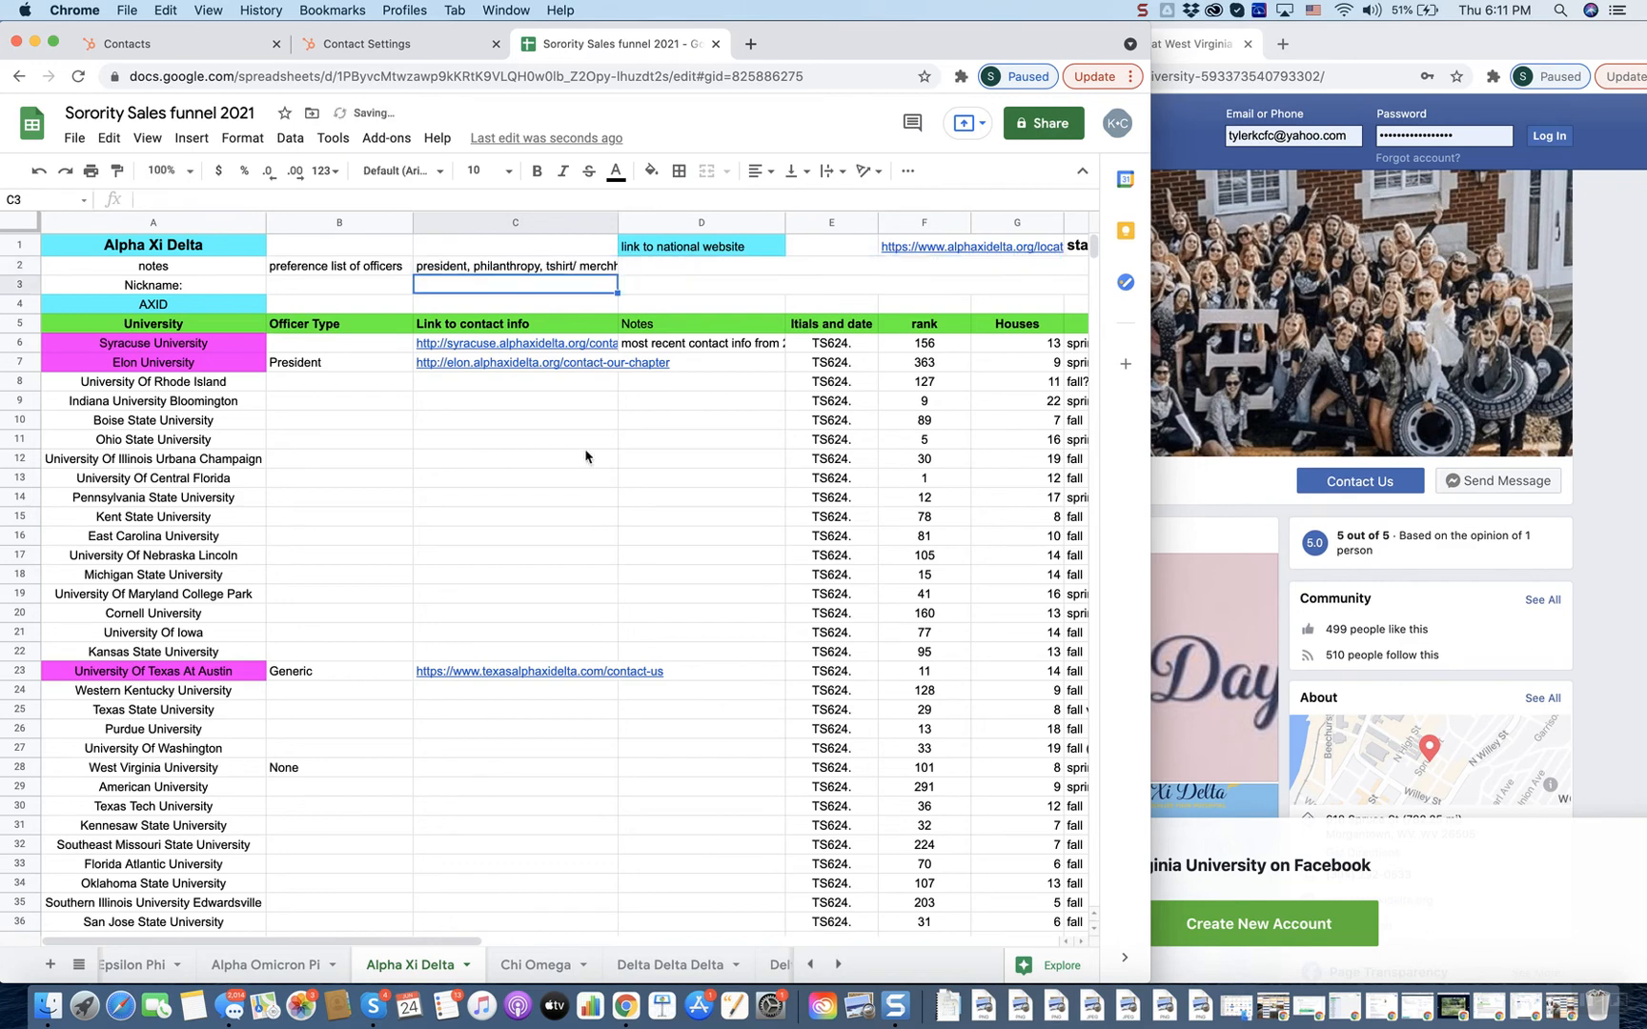
pyautogui.click(566, 270)
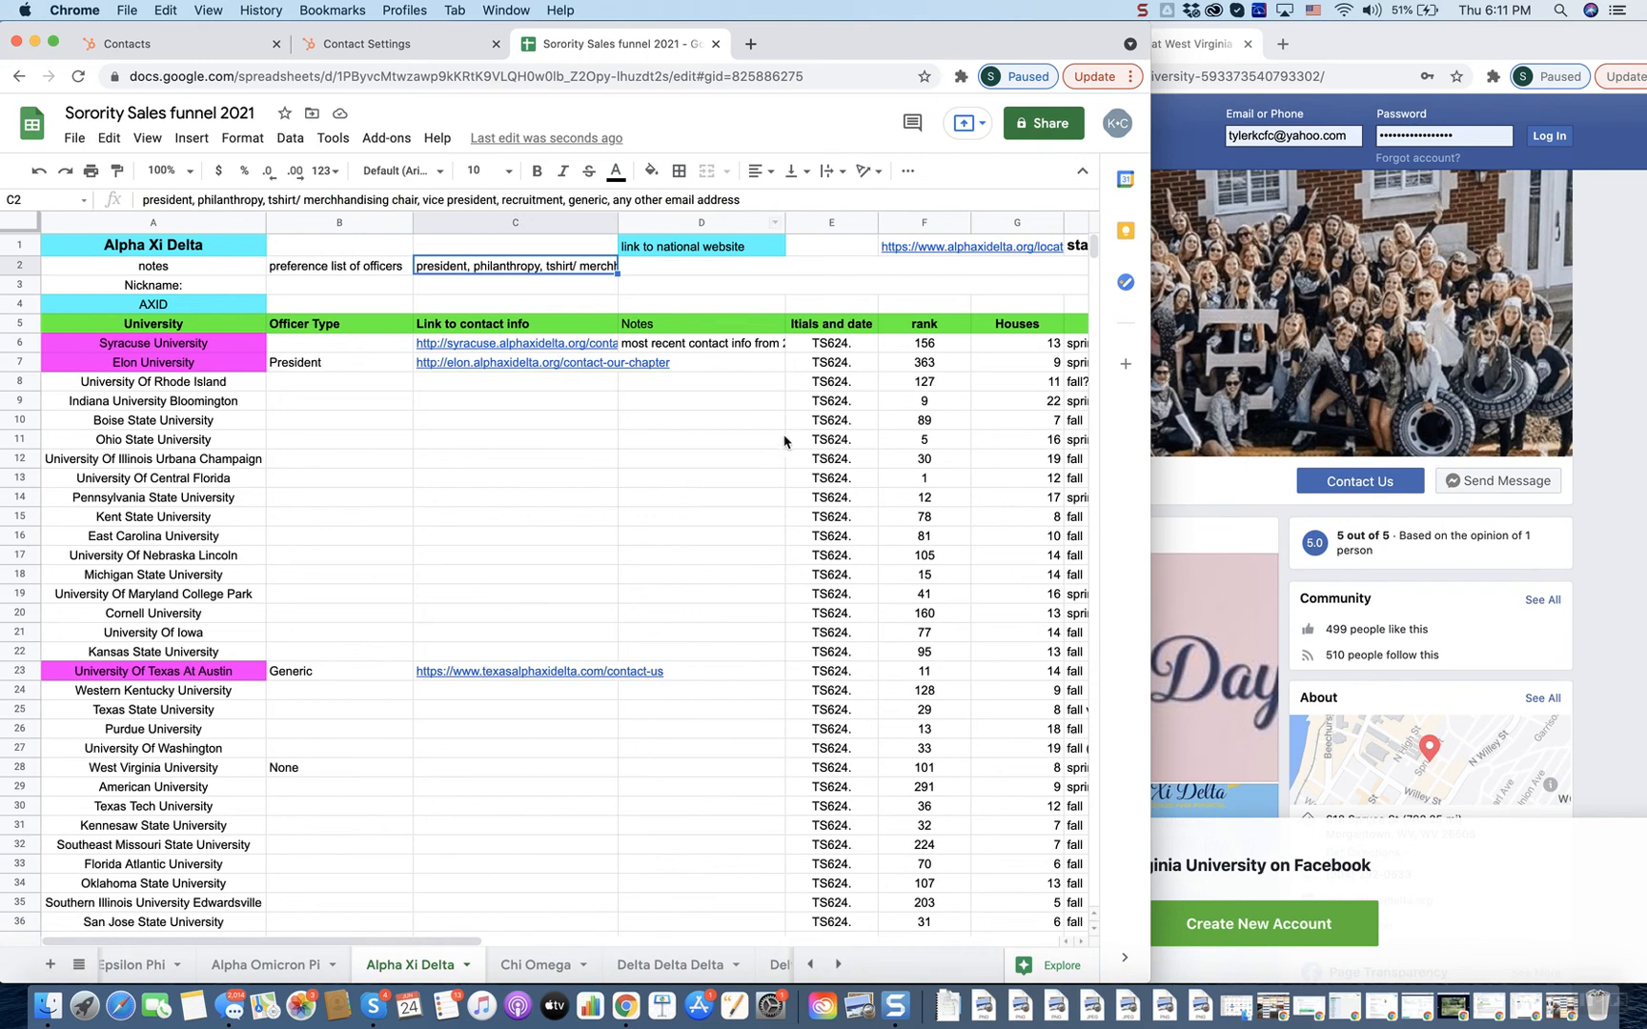
# - Open Elon University's contact link from the sheet, read the chapter contacts, and open the site's Chapter Officers page
pyautogui.click(672, 556)
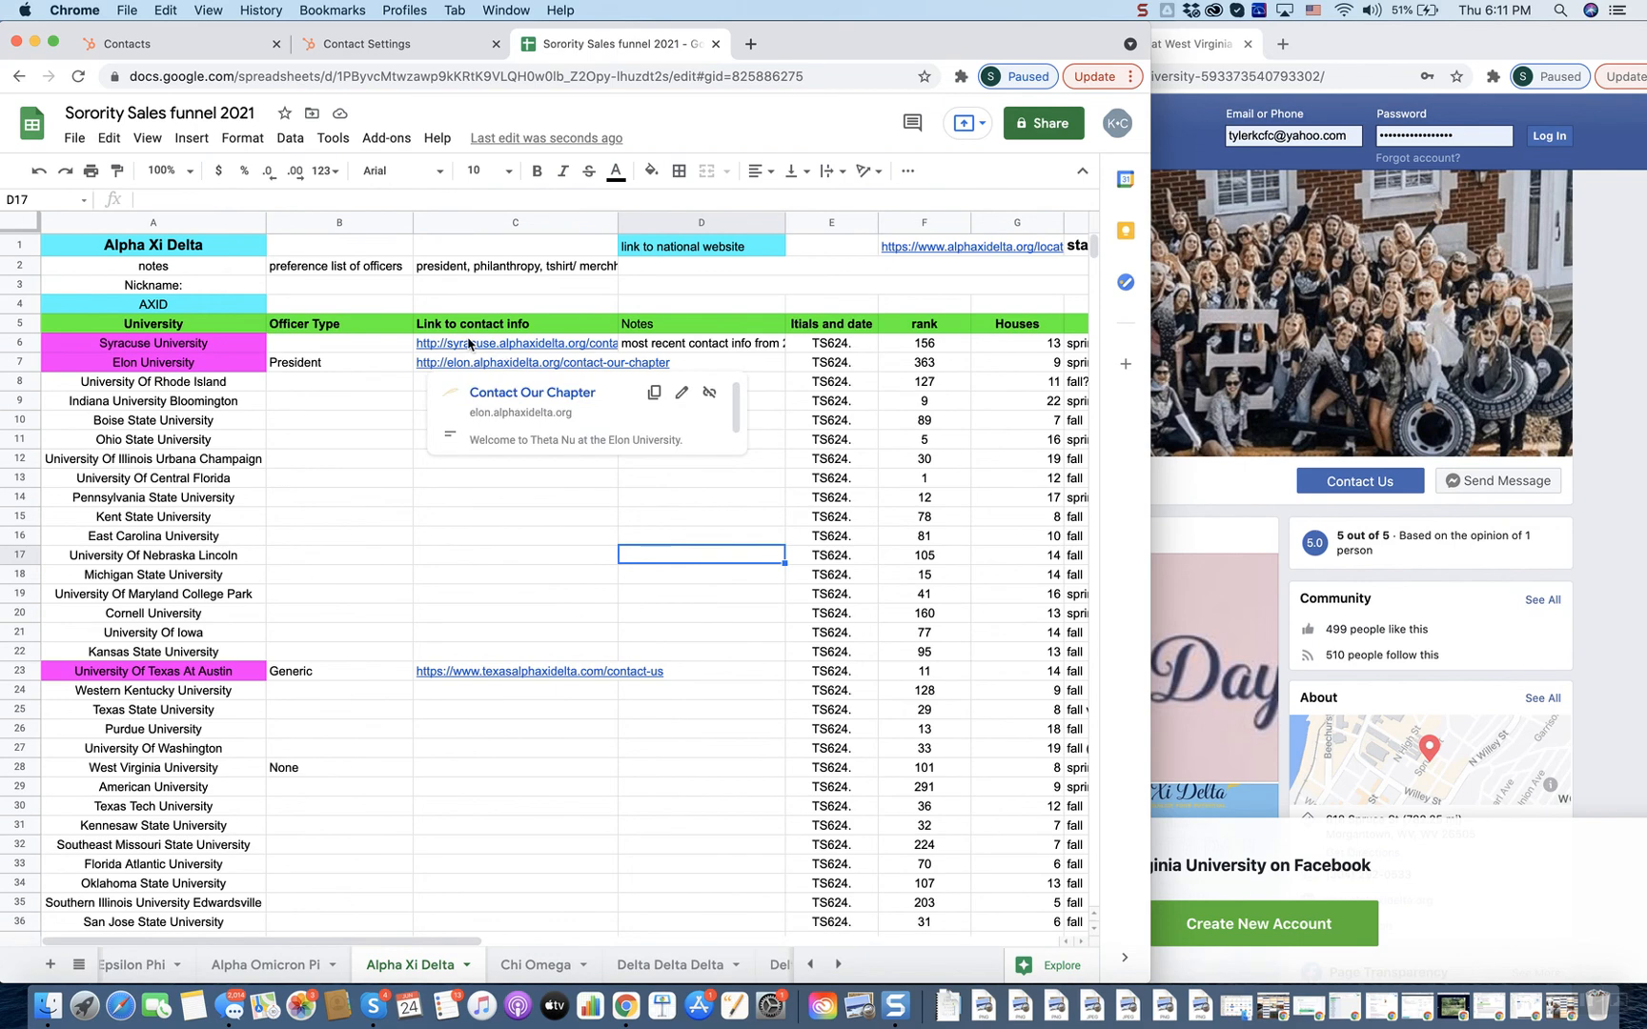
pyautogui.click(426, 368)
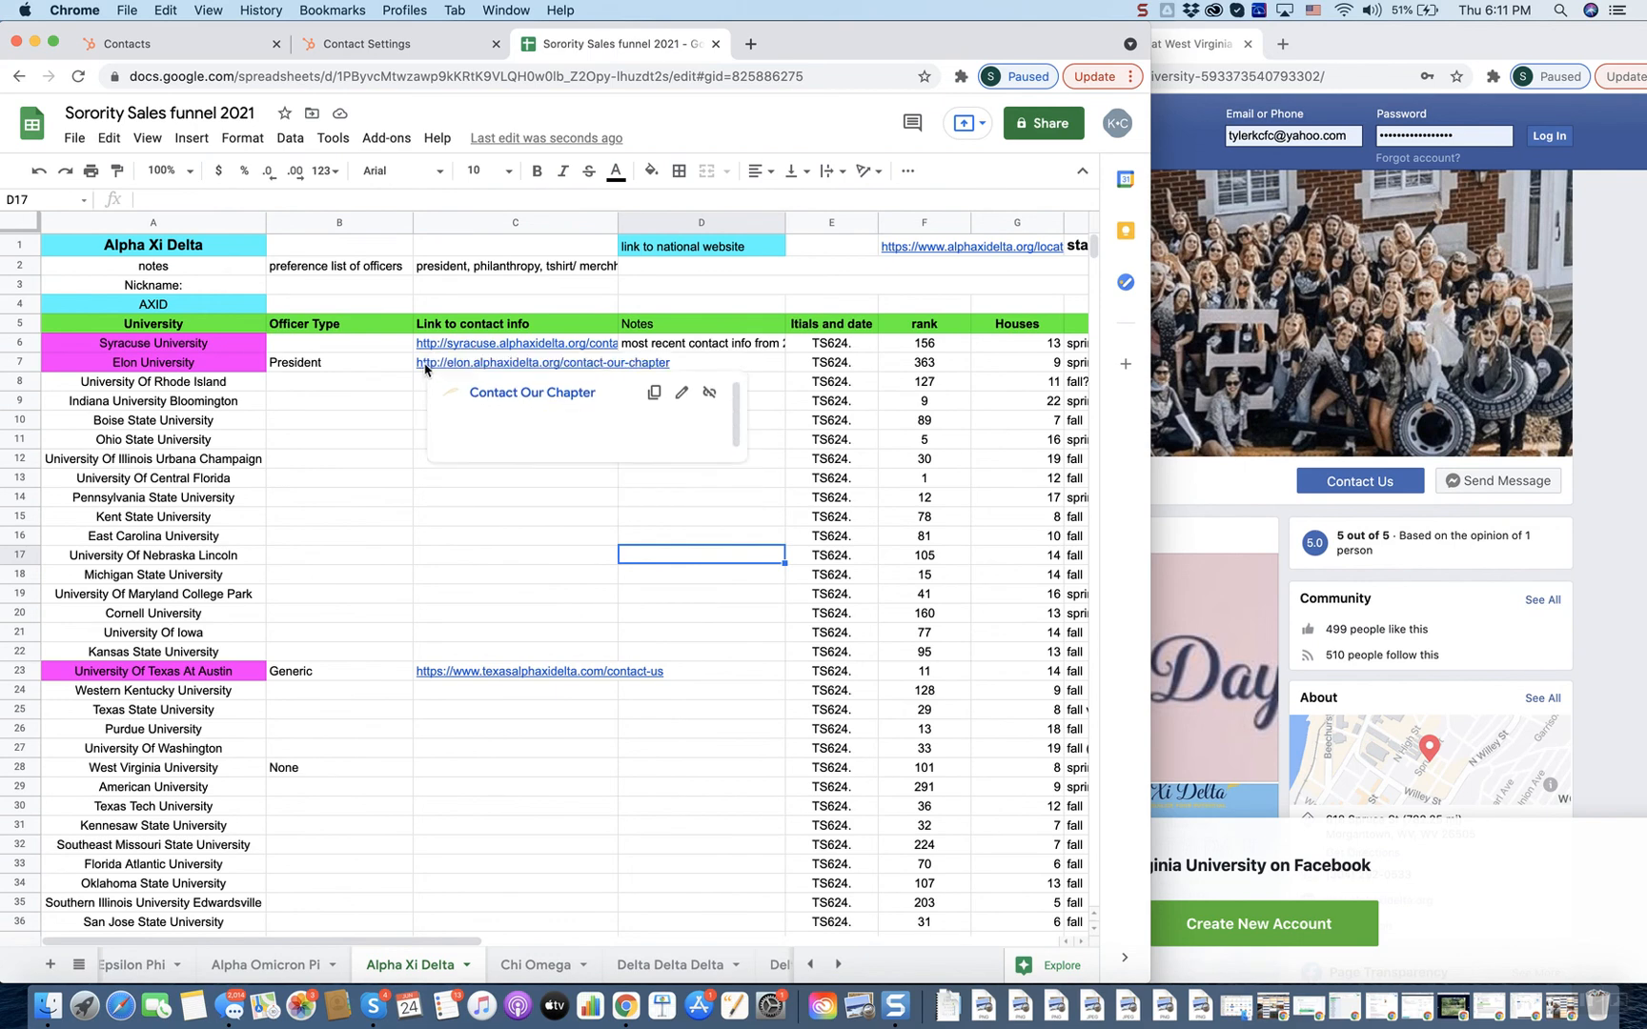
pyautogui.click(487, 394)
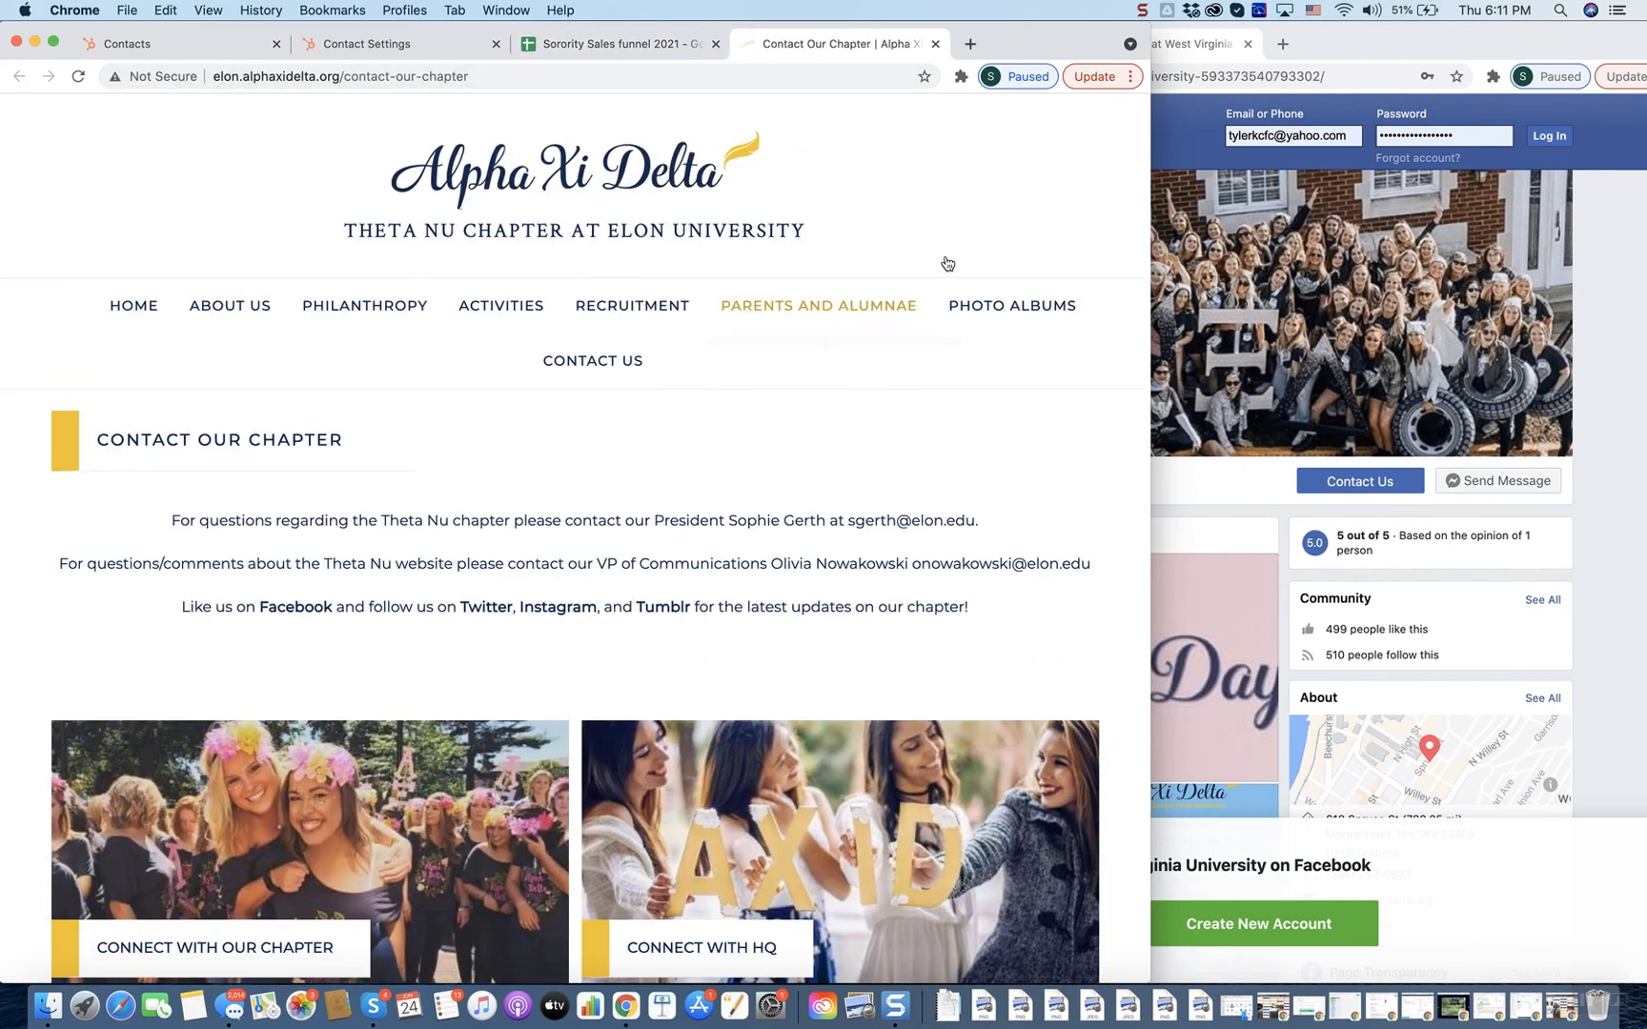
pyautogui.scroll(-1, 588, 589)
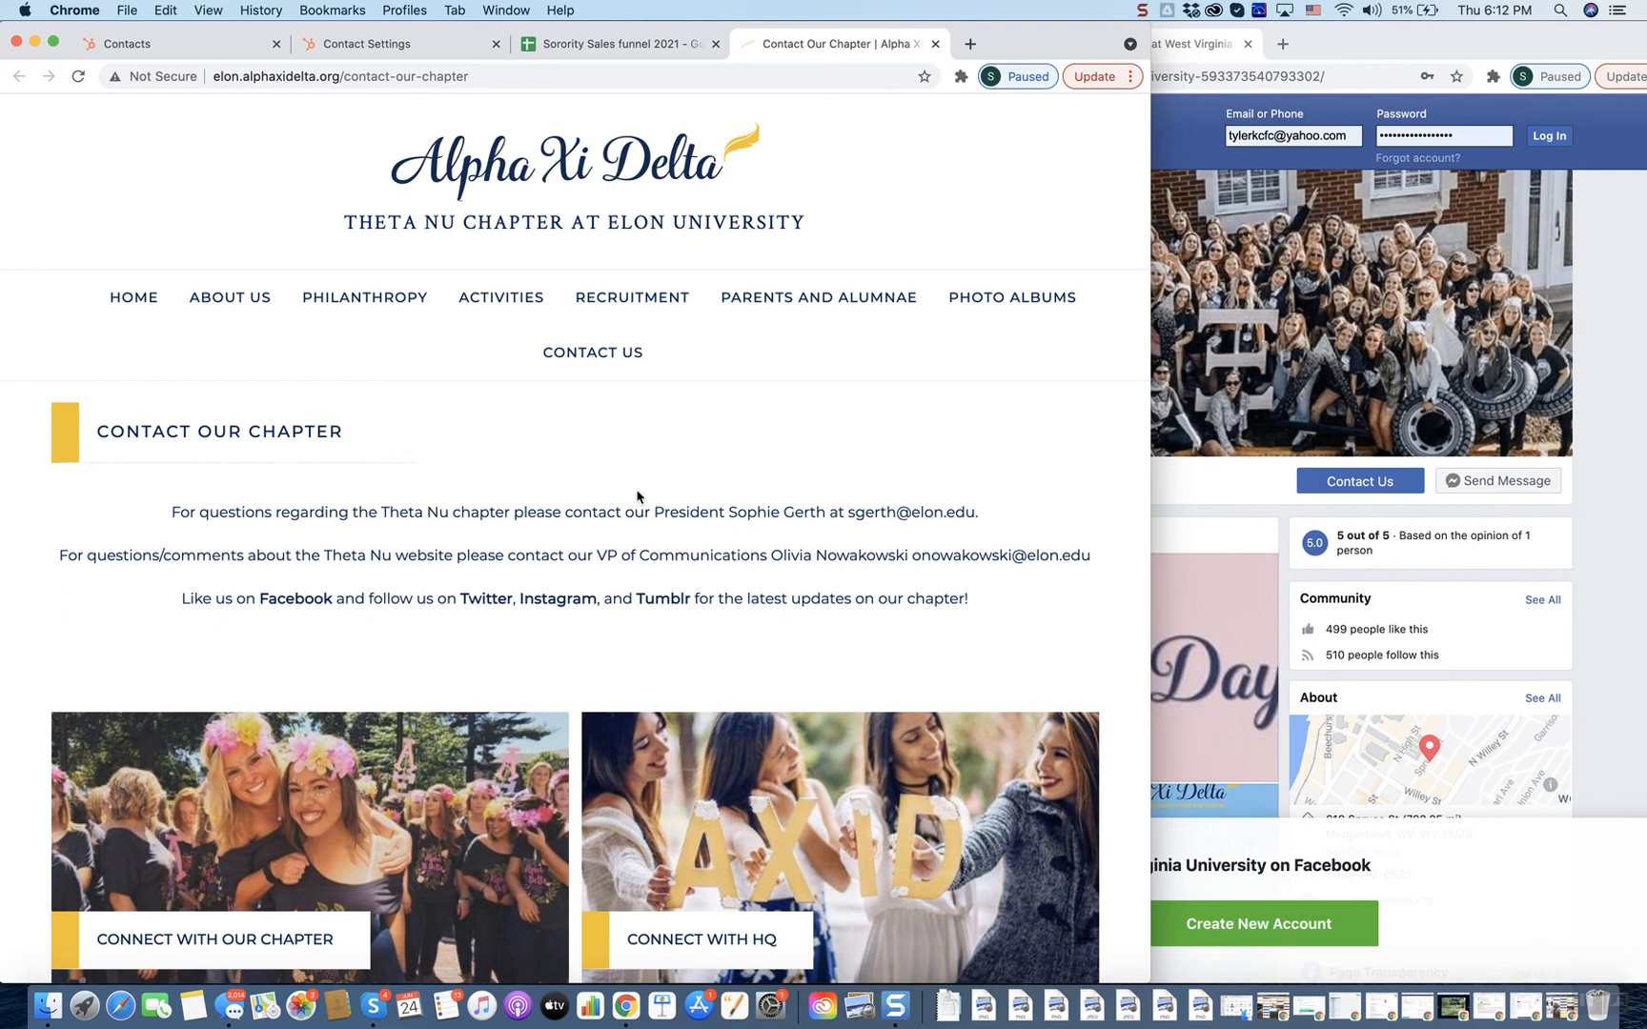
pyautogui.moveTo(263, 293)
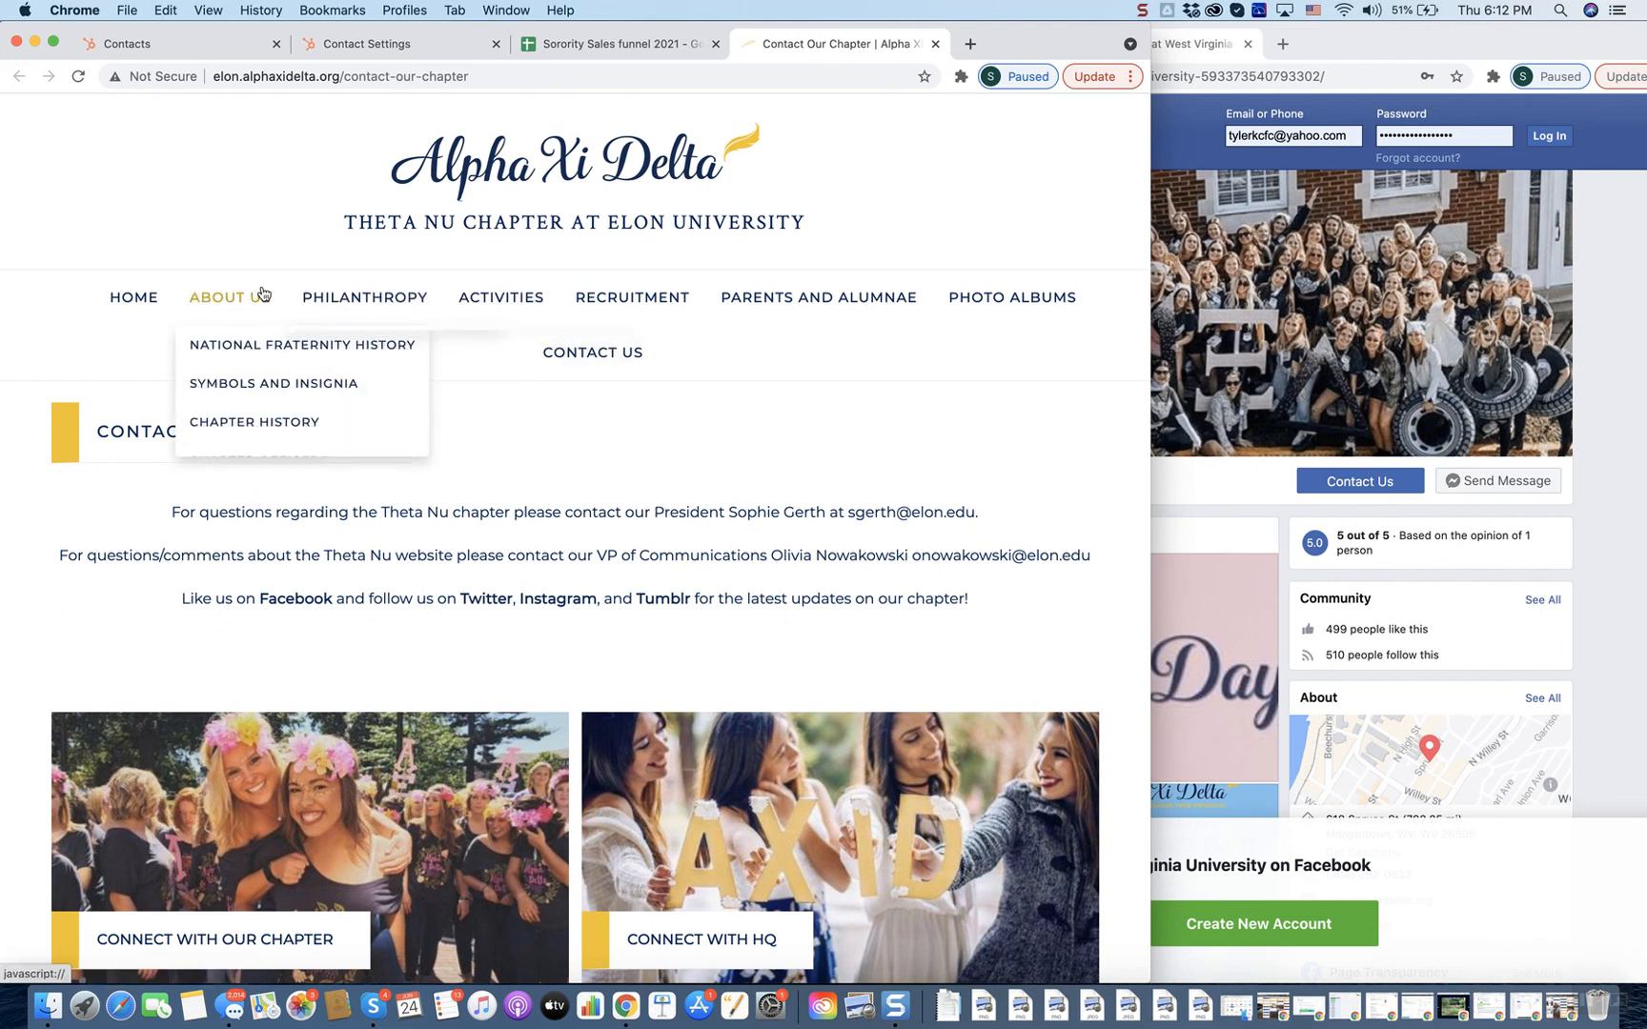
pyautogui.click(250, 463)
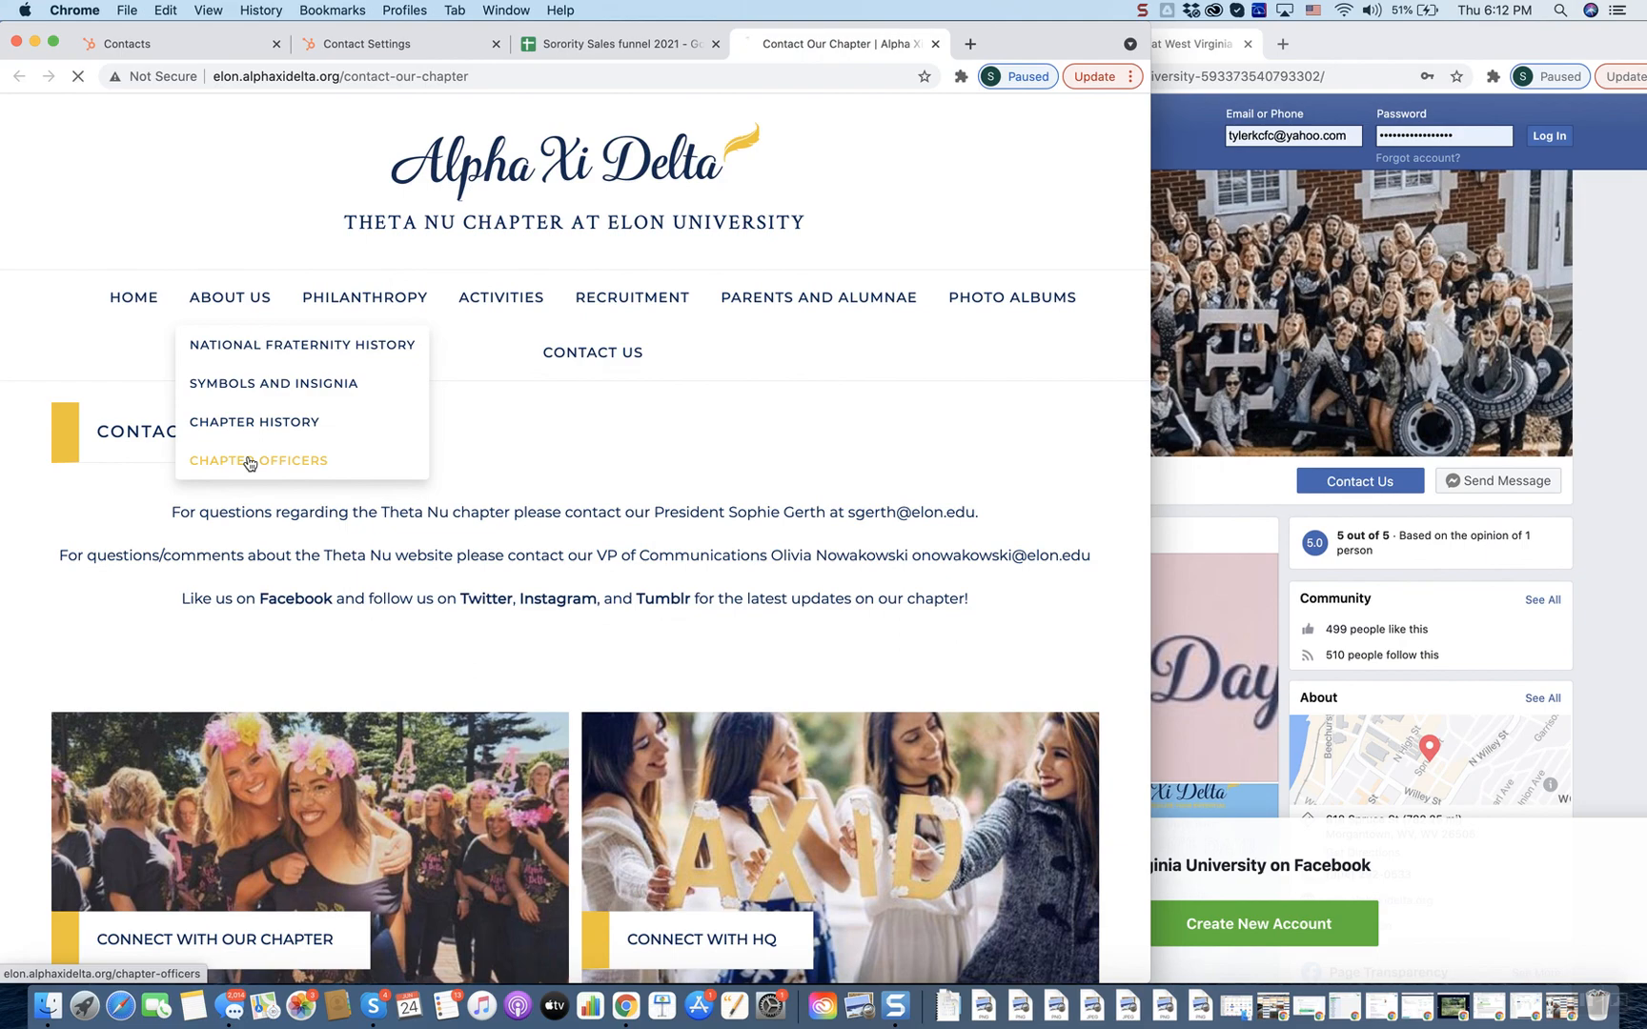
# - Review the officer names and roles on Elon University's Chapter Officers page and return to the blank Create contact form in HubSpot
pyautogui.scroll(-2, 476, 611)
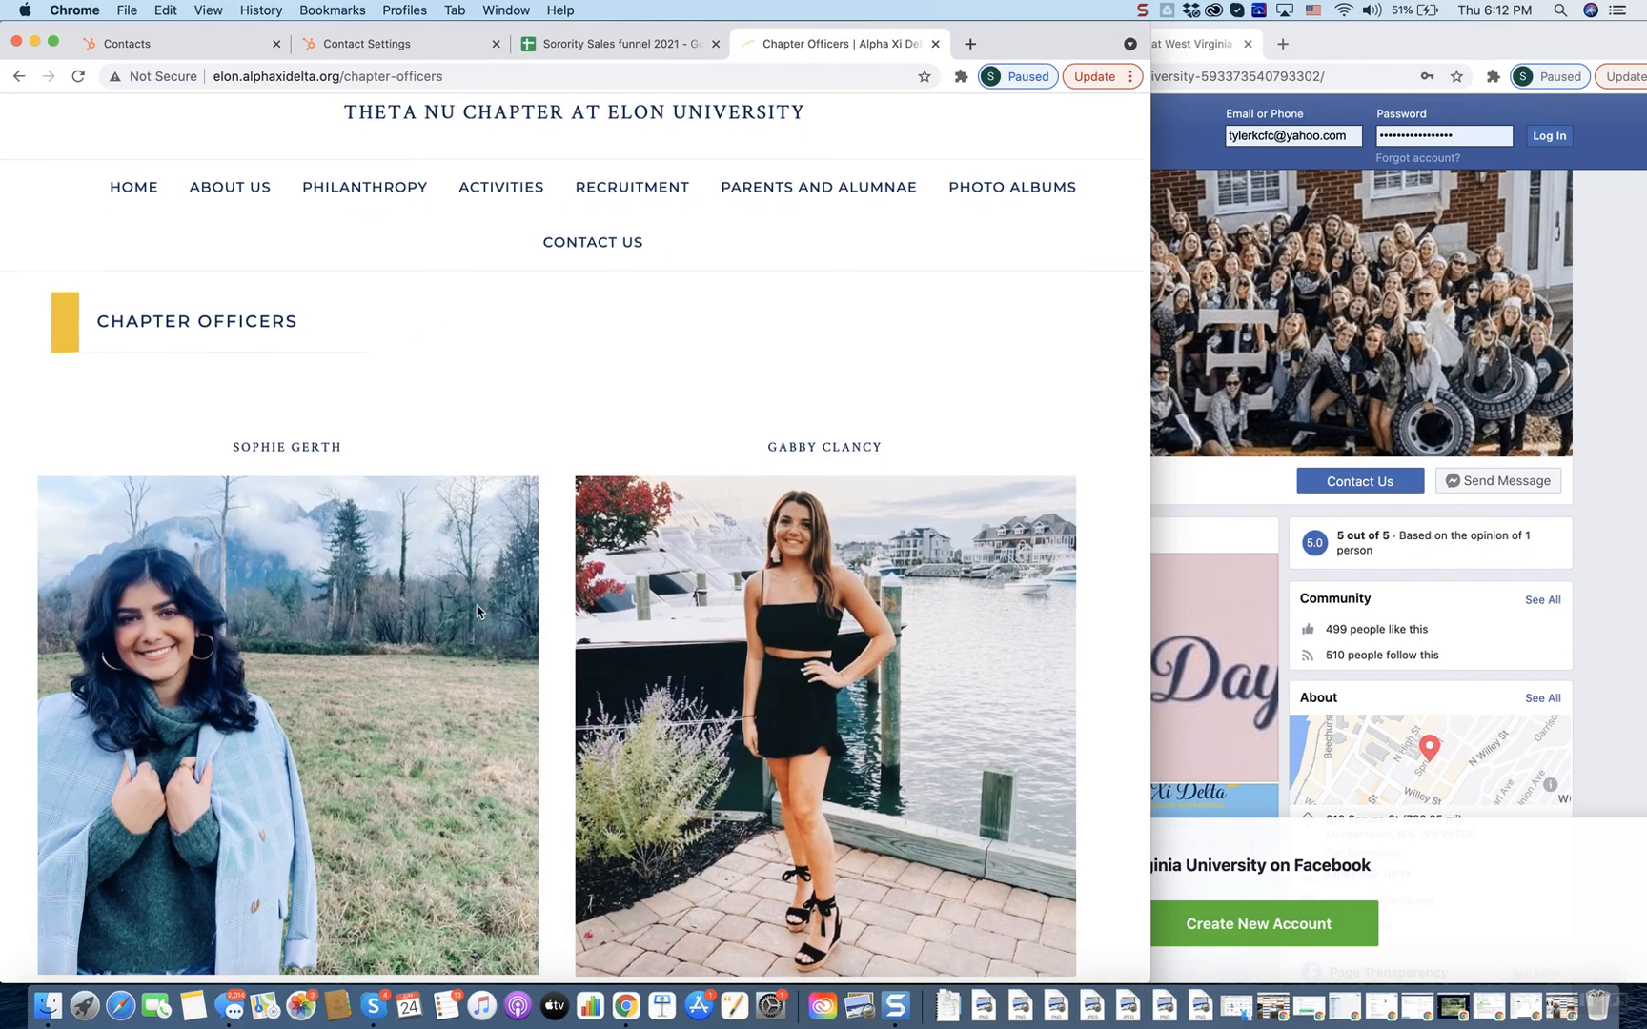
pyautogui.scroll(-7, 477, 611)
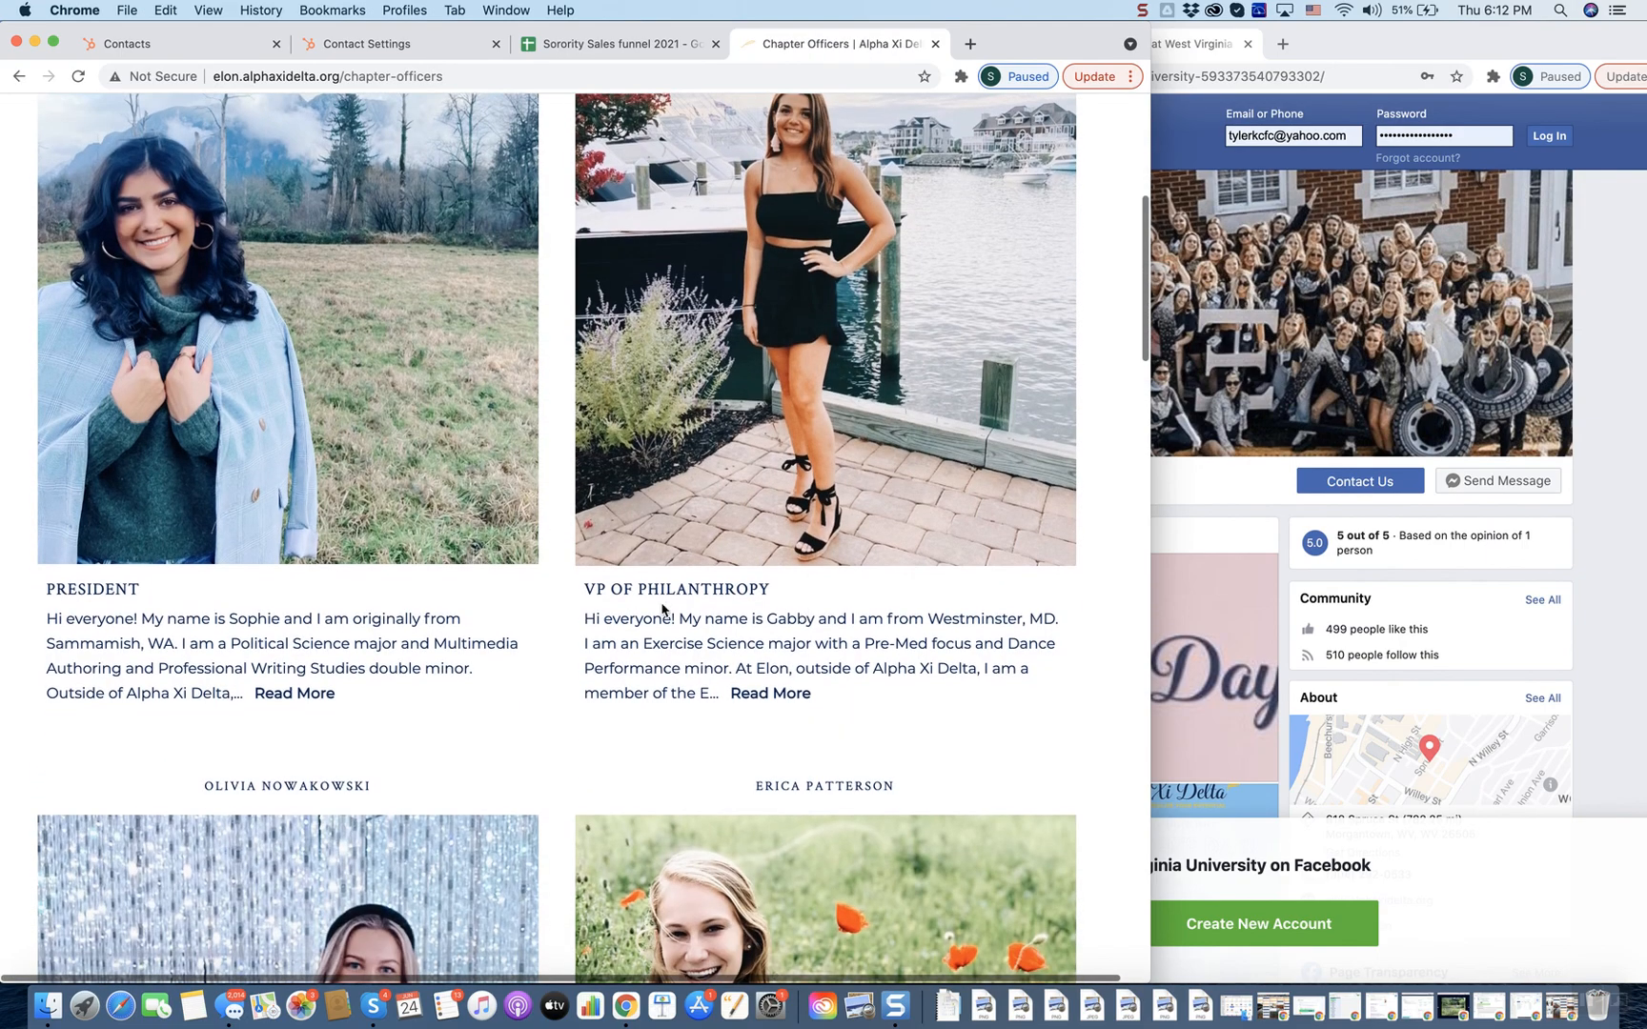
pyautogui.scroll(-20, 662, 610)
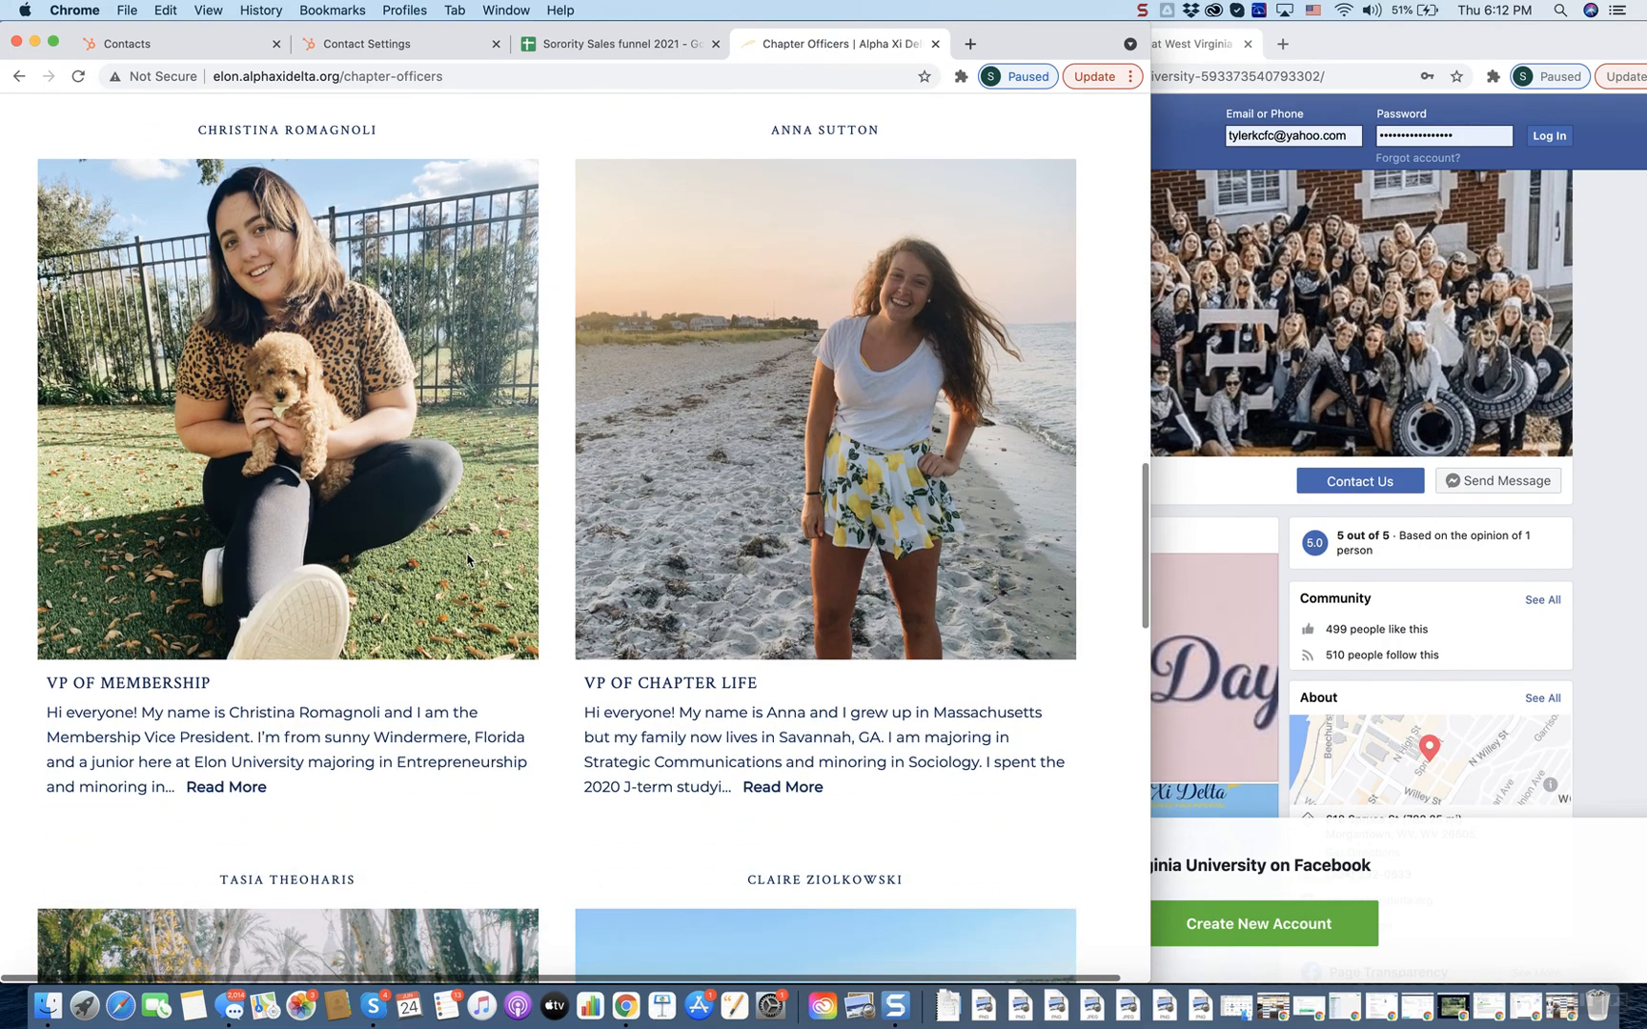
pyautogui.scroll(20, 467, 561)
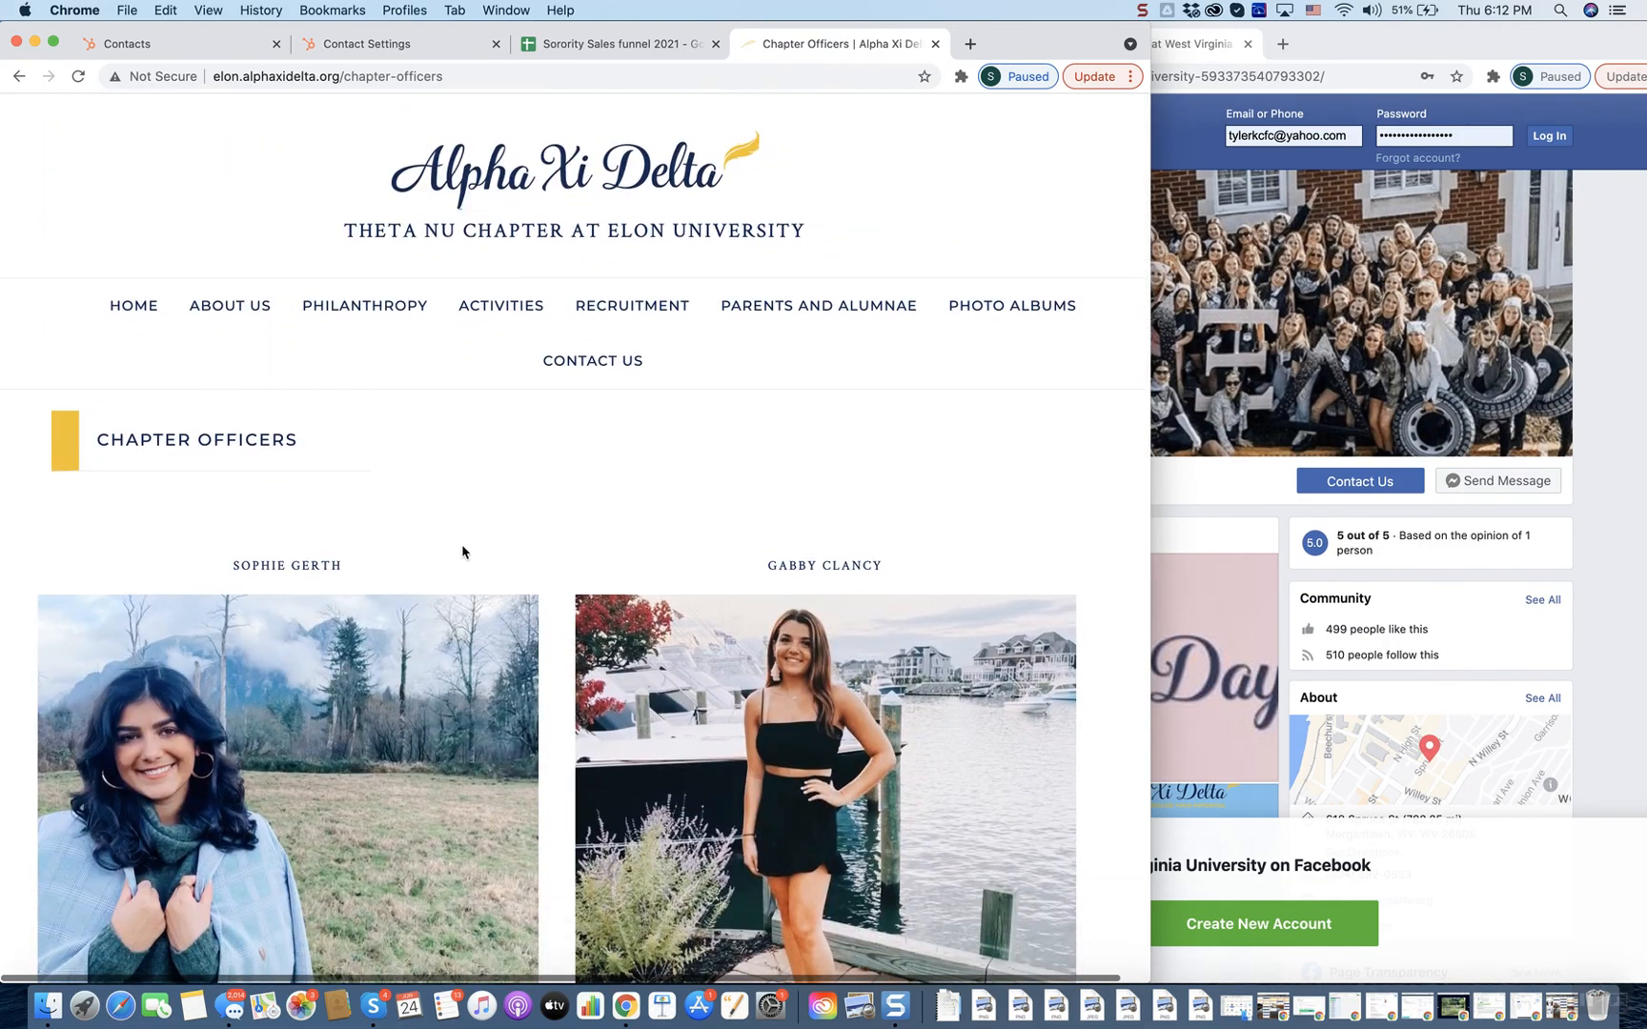
pyautogui.click(433, 42)
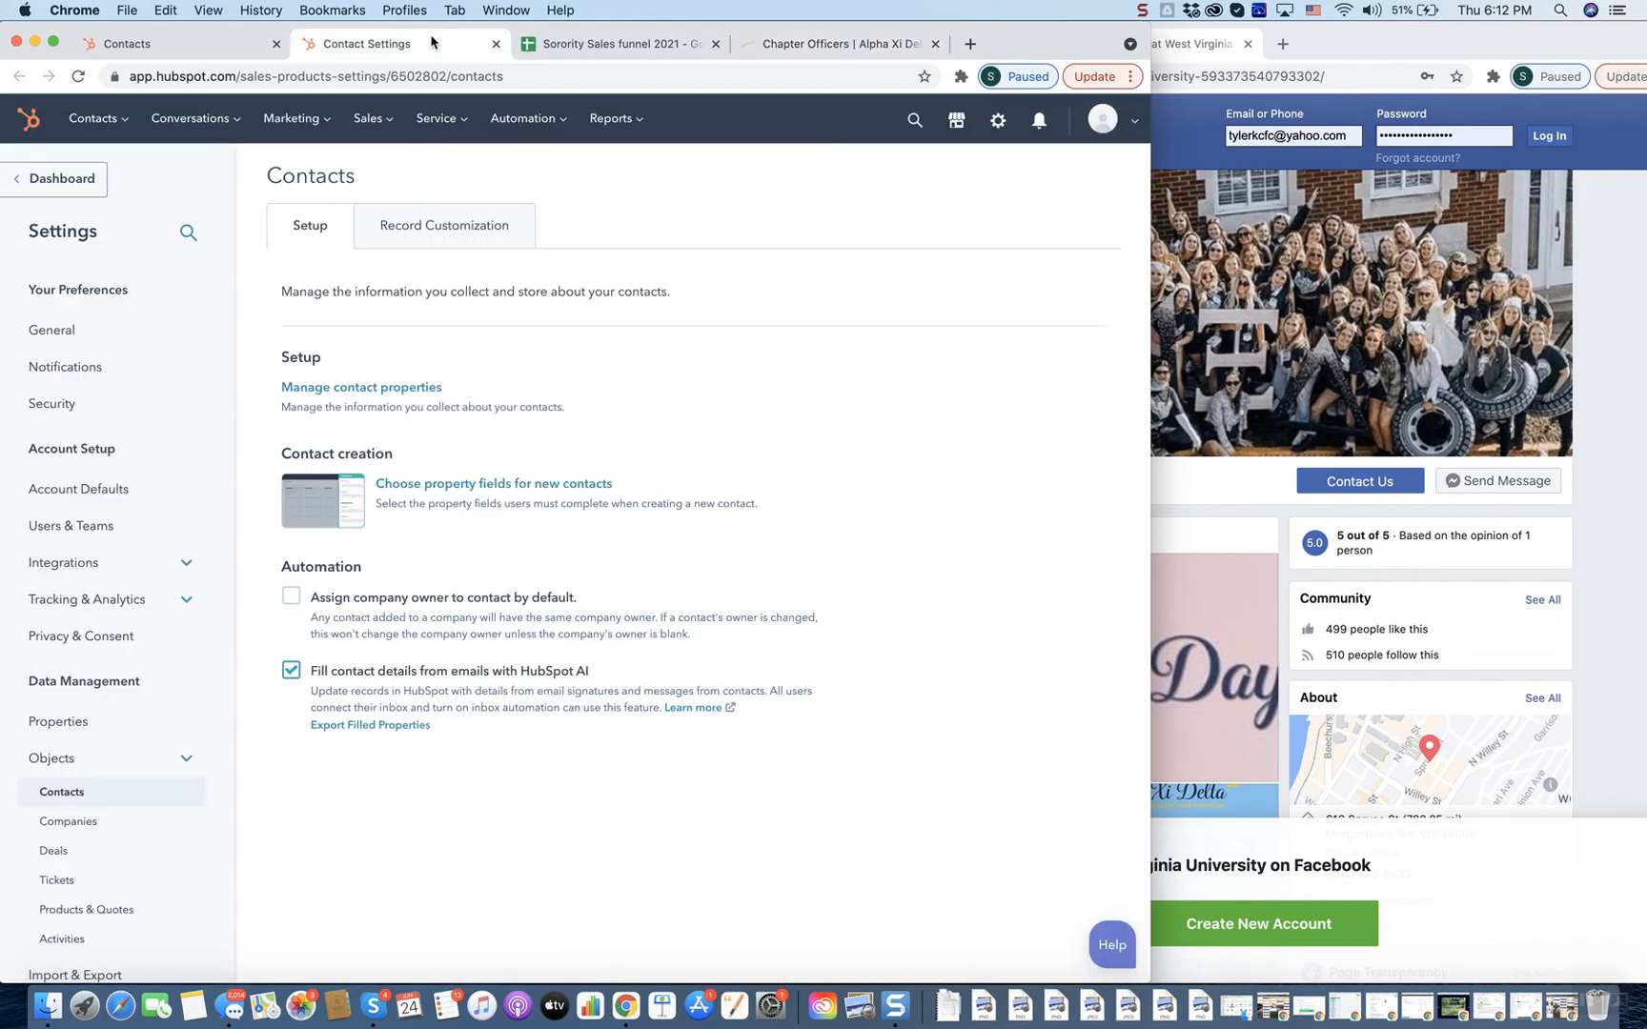
pyautogui.click(136, 48)
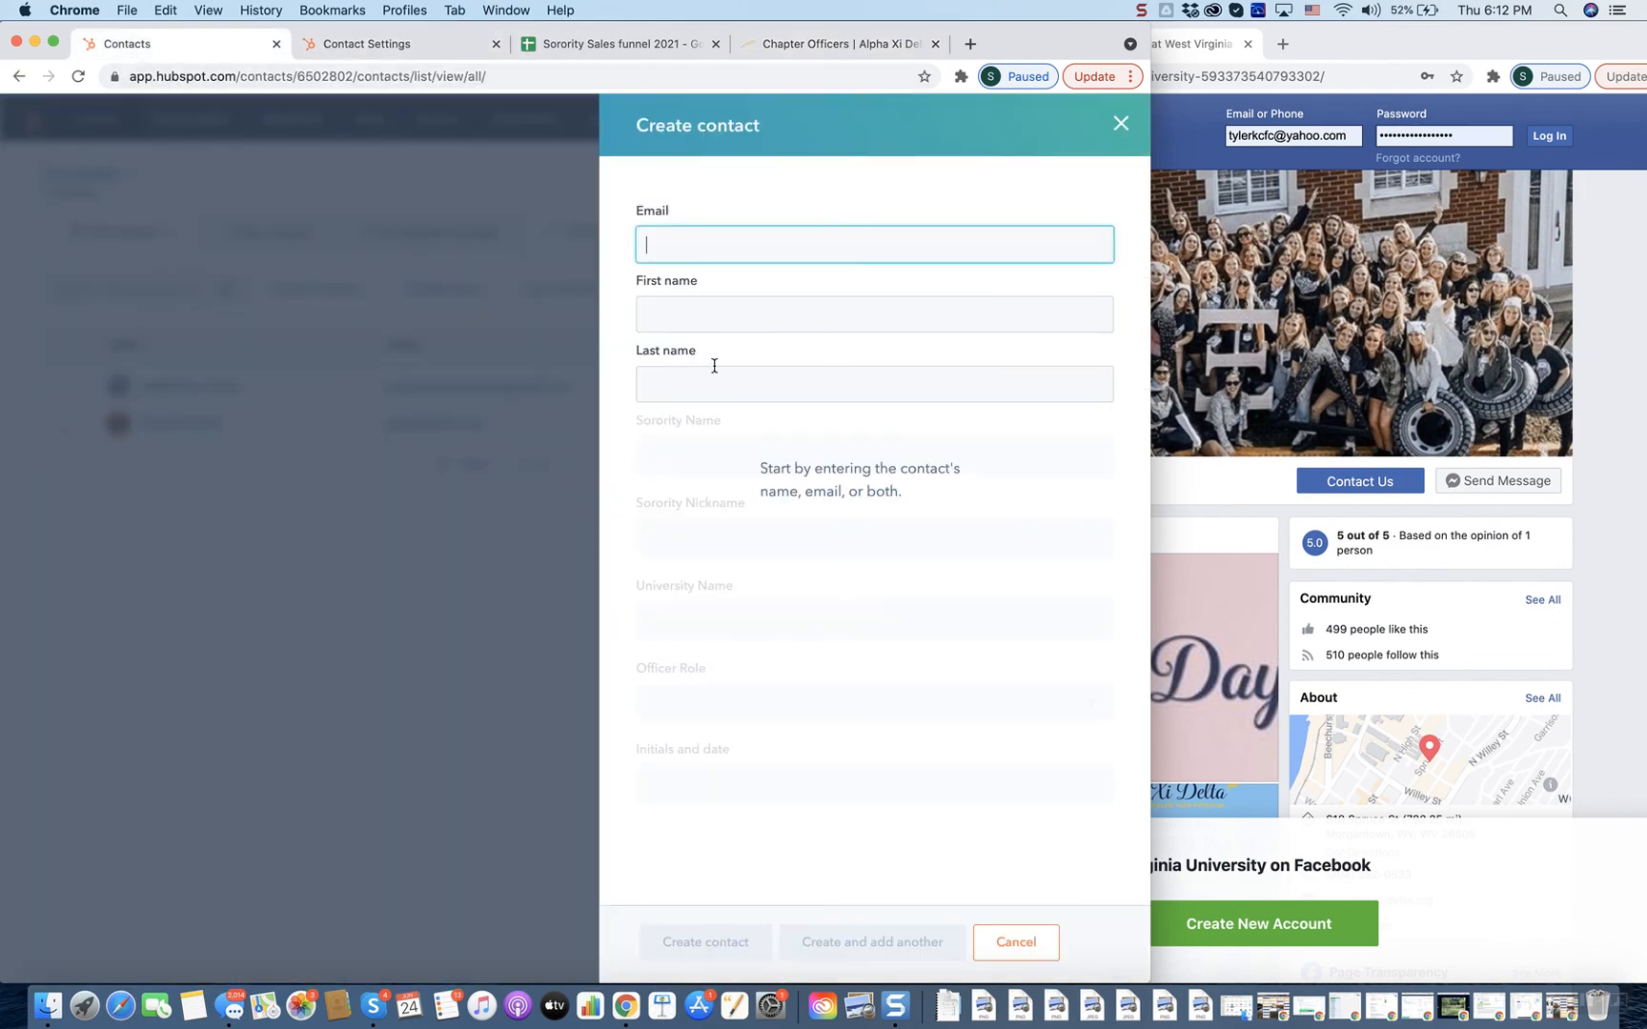